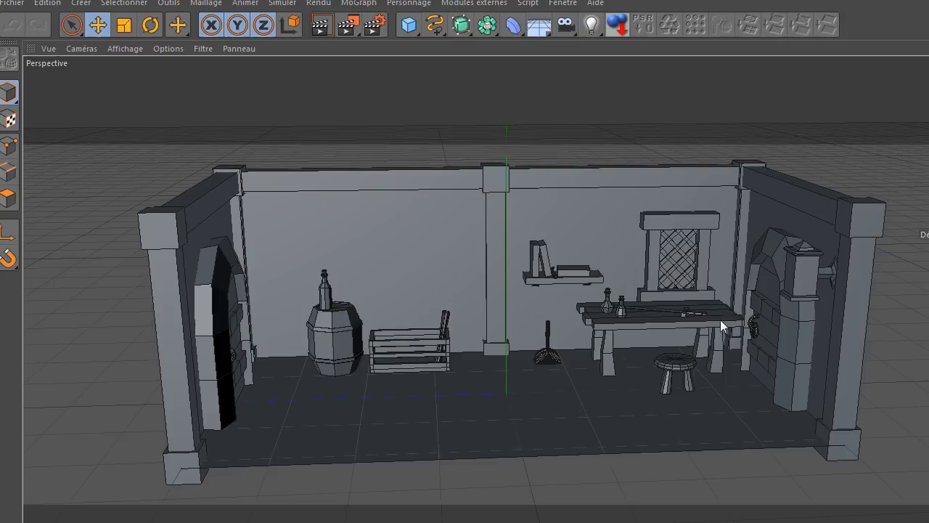
{"action": "left_click_drag", "start_coordinate": [507, 393], "coordinate": [342, 396], "text": "alt"}
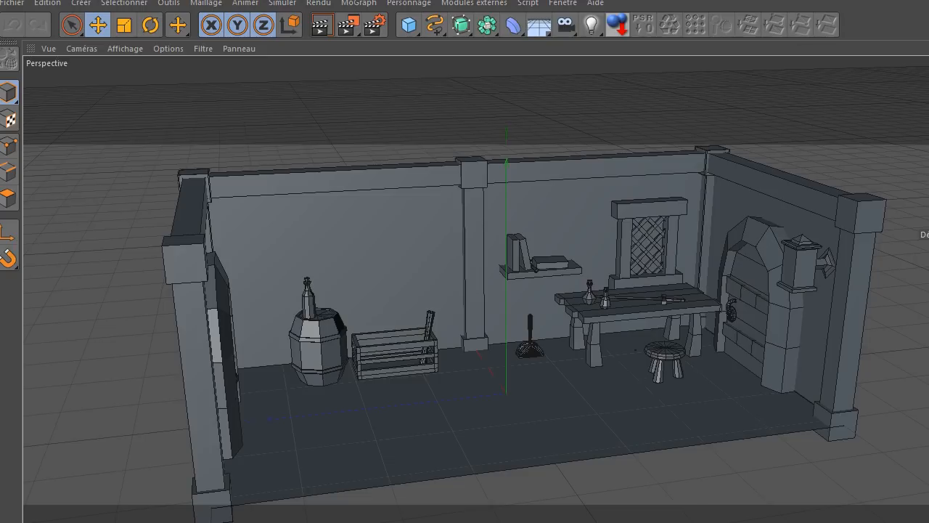
{"action": "left_click_drag", "start_coordinate": [928, 209], "coordinate": [335, 37]}
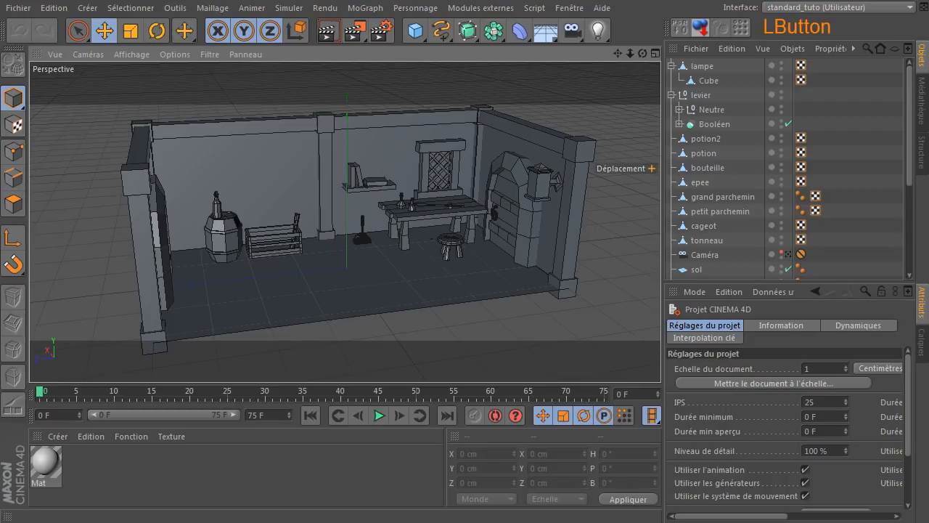
- Switch to the web browser and look over the YouTube channel's search results for "coffre"
{"action": "left_click", "coordinate": [500, 522]}
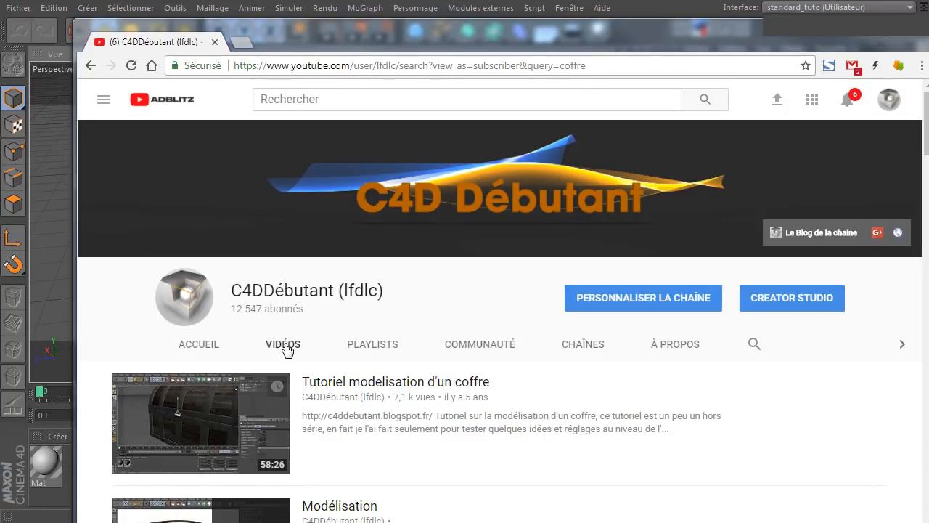
{"action": "left_click", "coordinate": [650, 57]}
{"action": "scroll", "coordinate": [488, 300], "scroll_direction": "down", "scroll_amount": 1}
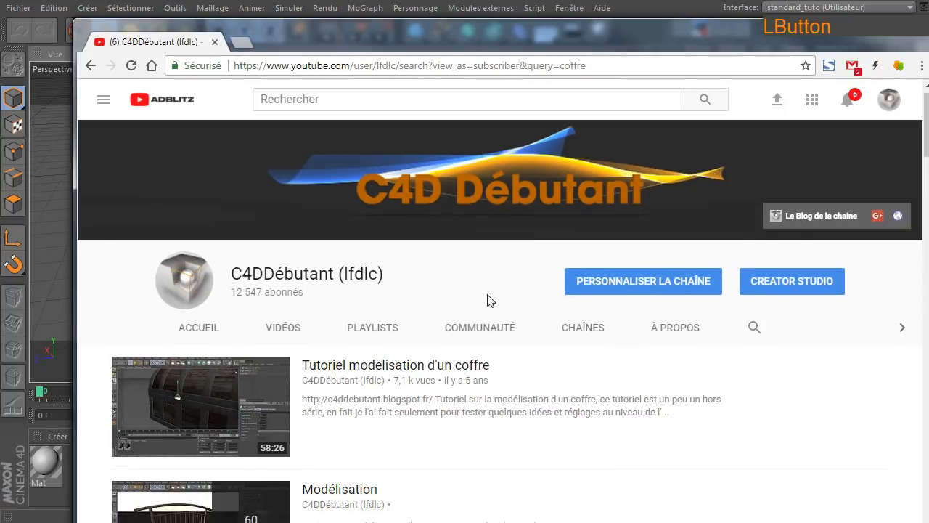
{"action": "scroll", "coordinate": [487, 300], "scroll_direction": "down", "scroll_amount": 2}
{"action": "left_click_drag", "start_coordinate": [928, 290], "coordinate": [928, 292]}
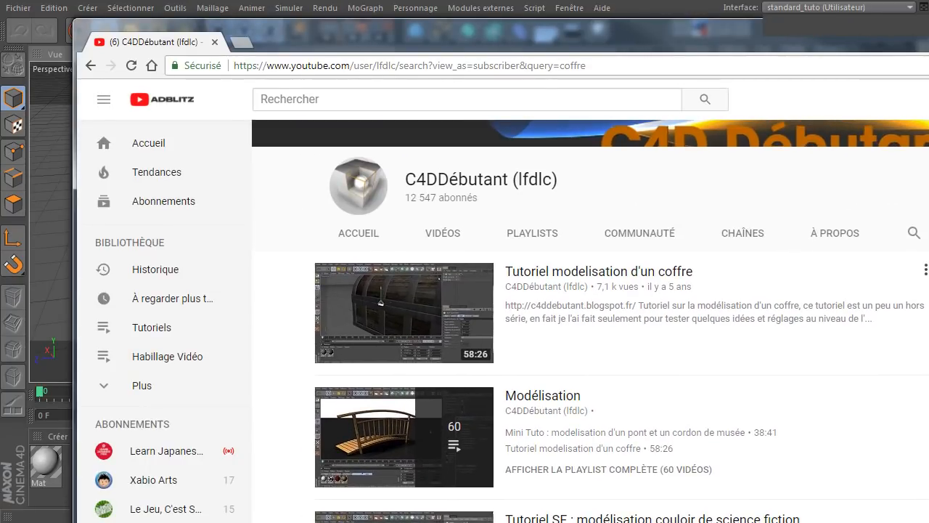
{"action": "left_click_drag", "start_coordinate": [610, 33], "coordinate": [928, 61]}
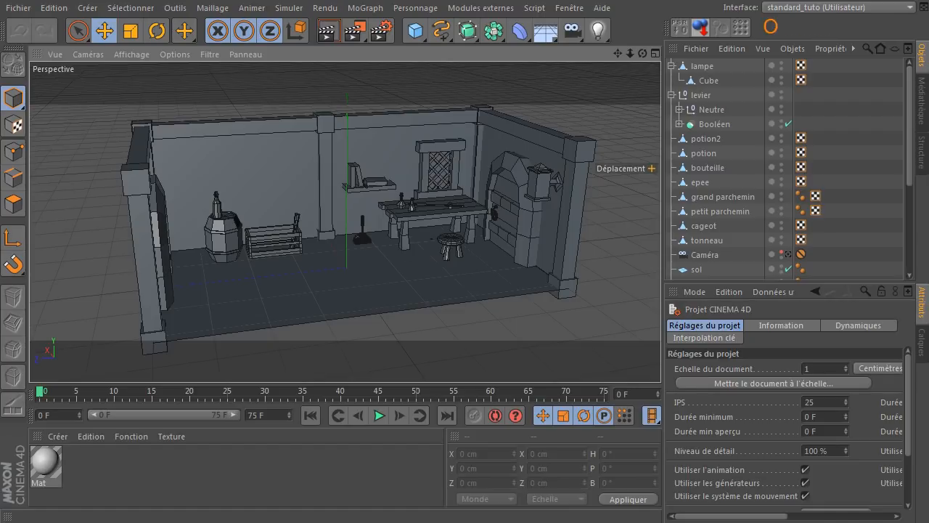
{"action": "key", "text": "space"}
{"action": "key", "text": "space"}
{"action": "key", "text": "y"}
{"action": "key", "text": "Return"}
{"action": "left_click", "coordinate": [344, 221]}
{"action": "left_click", "coordinate": [345, 222]}
{"action": "key", "text": "space"}
{"action": "key", "text": "Return"}
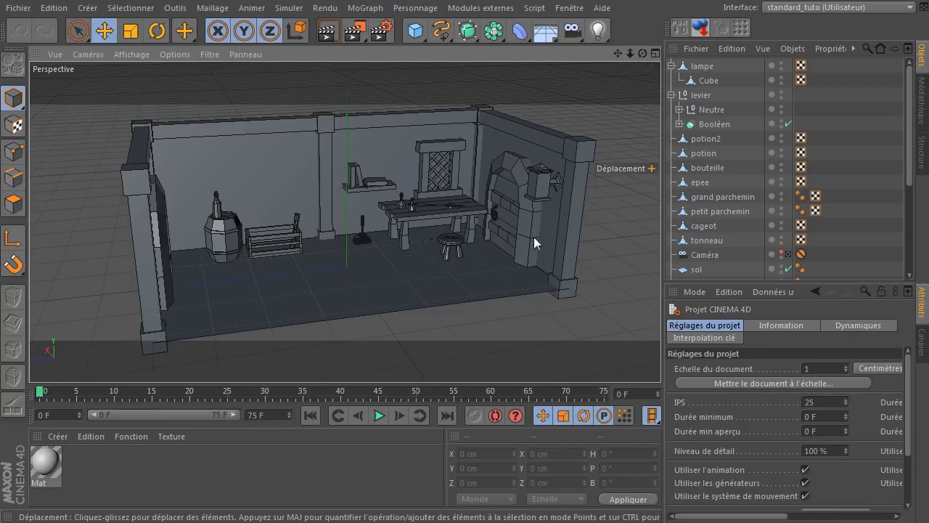
{"action": "left_click", "coordinate": [708, 240]}
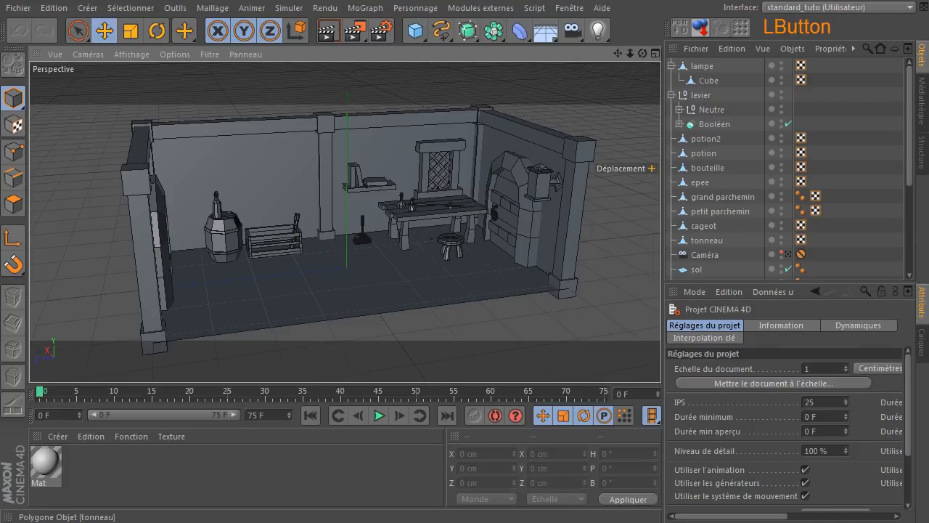
{"action": "left_click", "coordinate": [707, 240]}
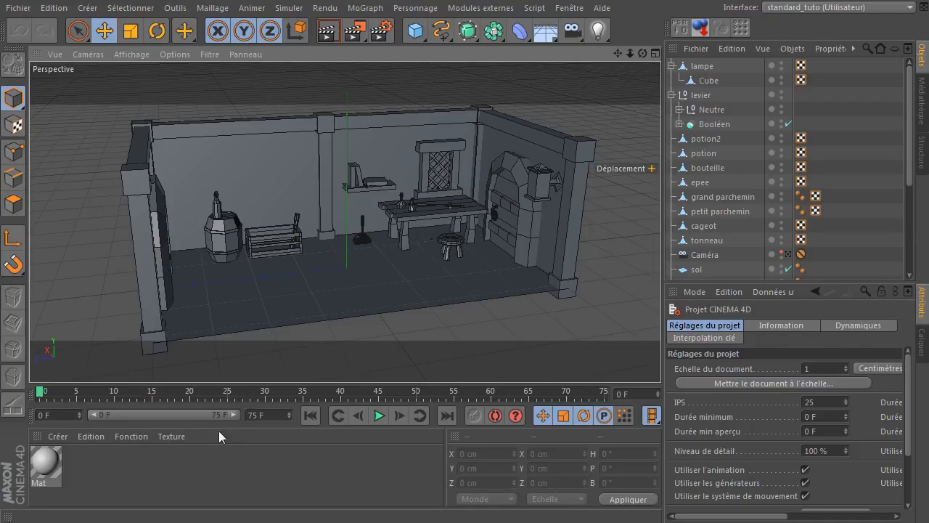
{"action": "left_click", "coordinate": [220, 459]}
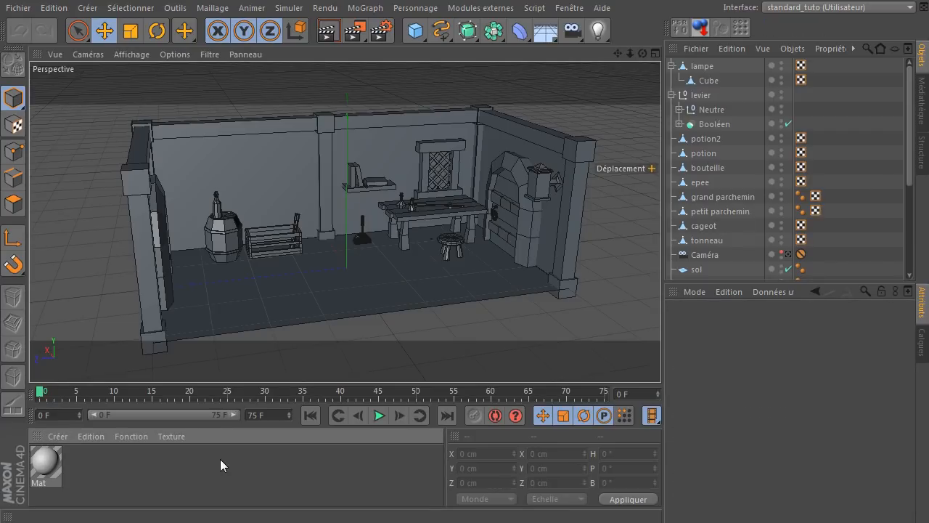
- Add a cylinder primitive in the middle of the room and set its orientation to +Z
{"action": "left_click", "coordinate": [318, 290]}
{"action": "scroll", "coordinate": [318, 290], "scroll_direction": "up", "scroll_amount": 3}
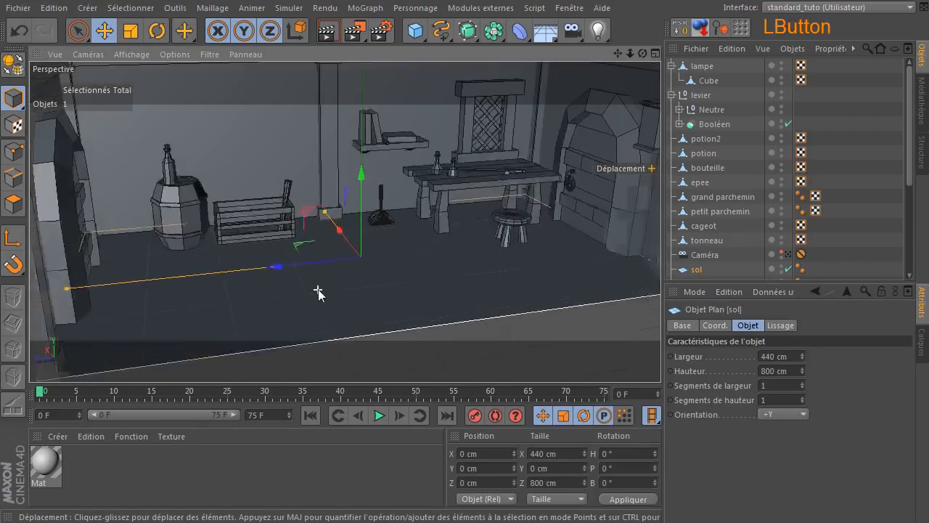
{"action": "scroll", "coordinate": [318, 290], "scroll_direction": "up", "scroll_amount": 3}
{"action": "mouse_move", "coordinate": [616, 59]}
{"action": "left_mouse_down"}
{"action": "mouse_move", "coordinate": [616, 80]}
{"action": "mouse_move", "coordinate": [615, 57]}
{"action": "left_mouse_up"}
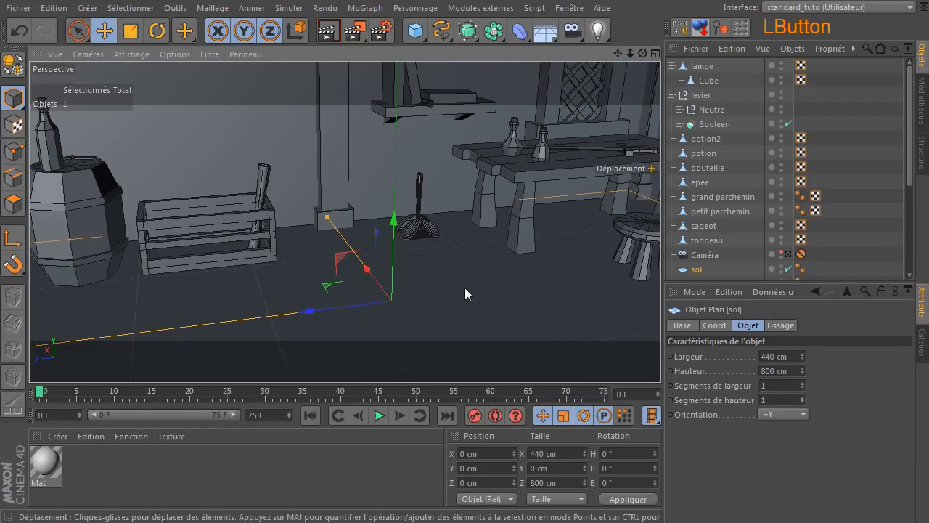
{"action": "left_click_drag", "start_coordinate": [416, 30], "coordinate": [782, 45]}
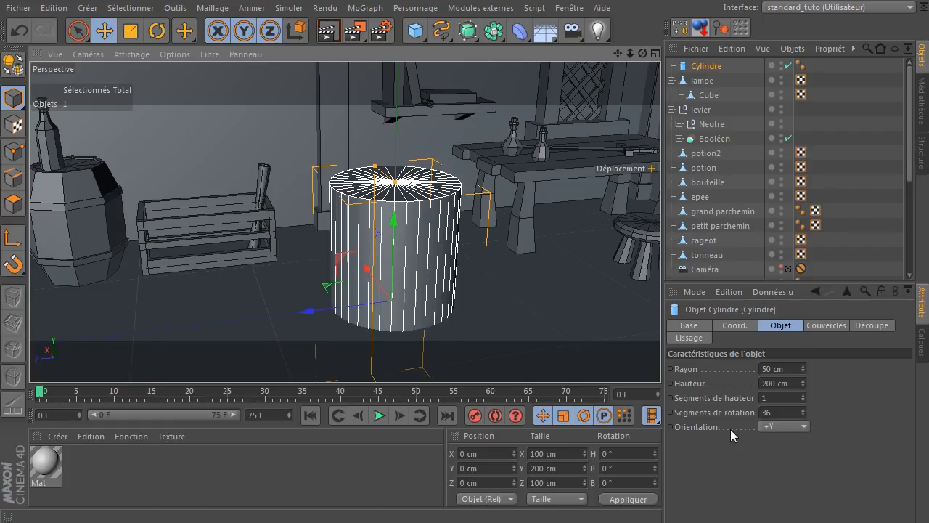
{"action": "left_click", "coordinate": [800, 428]}
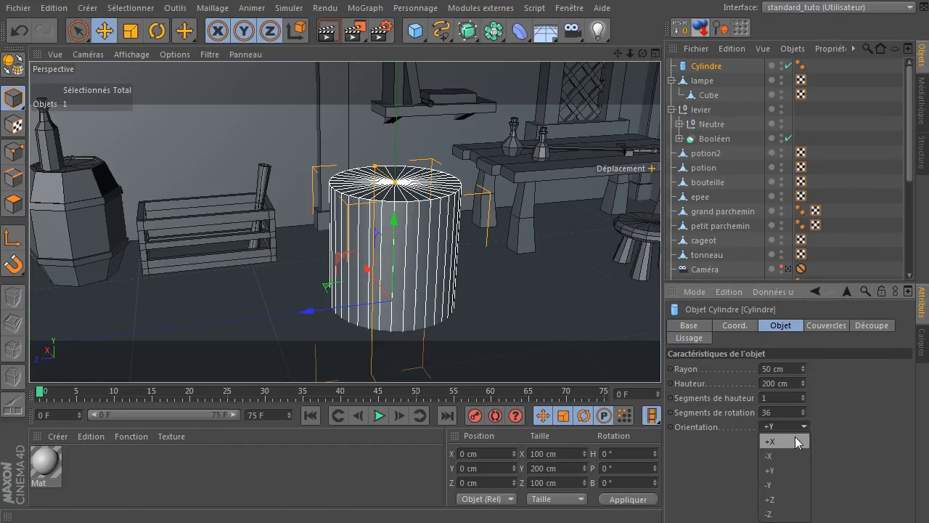
{"action": "left_click", "coordinate": [790, 500]}
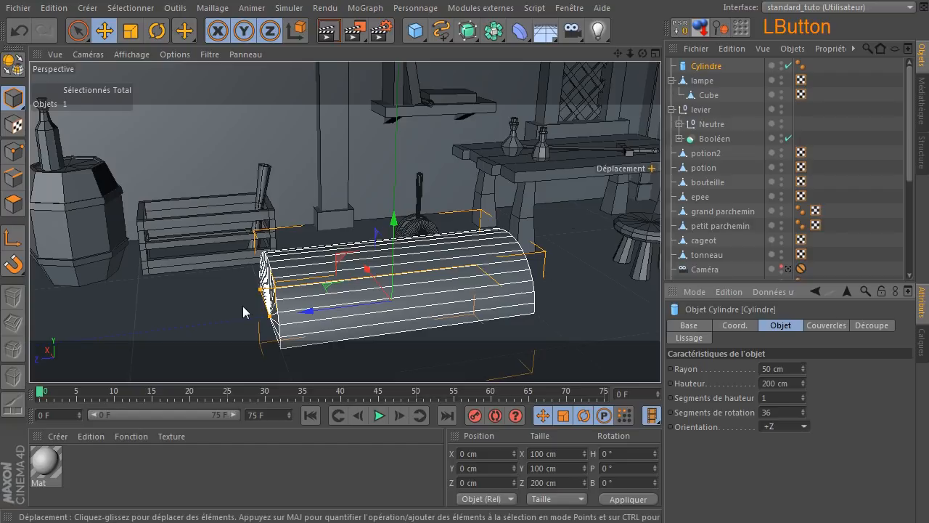
- Raise the cylinder above the floor to about 61 cm on Y and shift it to about 46 cm on Z
{"action": "left_click_drag", "start_coordinate": [617, 54], "coordinate": [615, 15]}
{"action": "left_click_drag", "start_coordinate": [379, 145], "coordinate": [427, 44]}
{"action": "left_click_drag", "start_coordinate": [644, 53], "coordinate": [678, 77]}
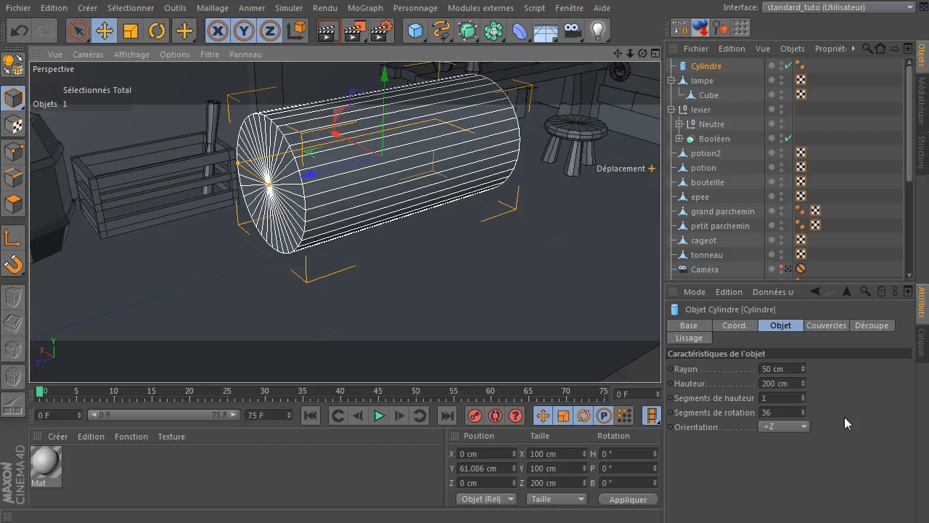
{"action": "left_click_drag", "start_coordinate": [308, 176], "coordinate": [38, 194]}
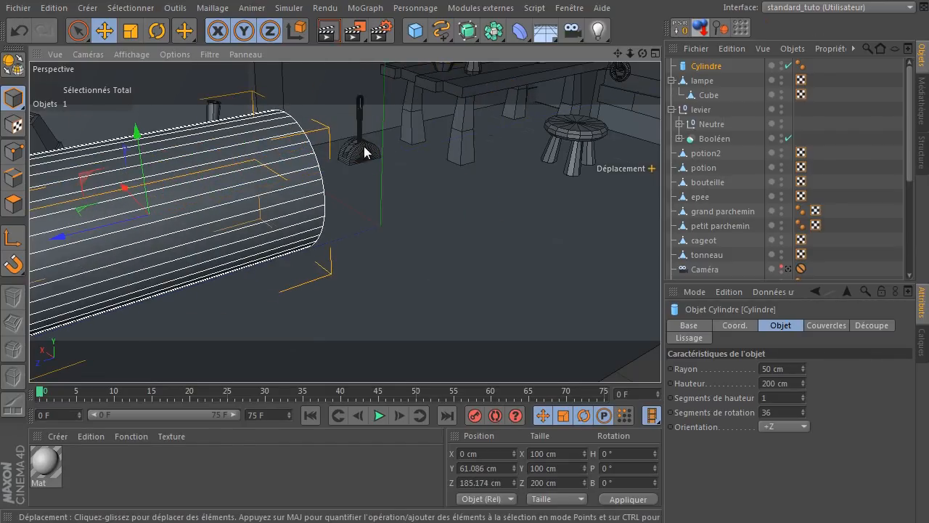
{"action": "left_click_drag", "start_coordinate": [58, 236], "coordinate": [228, 210]}
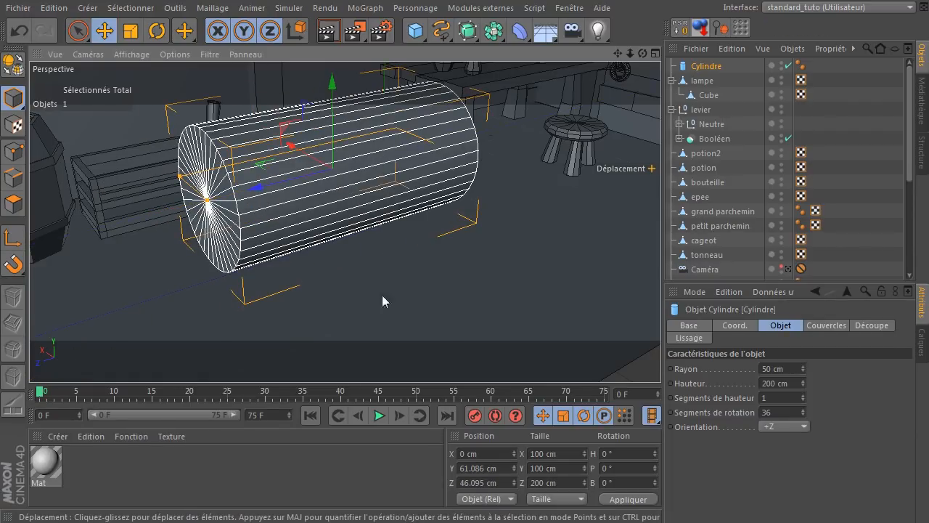
- Enable slicing on the cylinder and slice it from 180° to 360° to keep only its upper half
{"action": "left_click", "coordinate": [874, 326]}
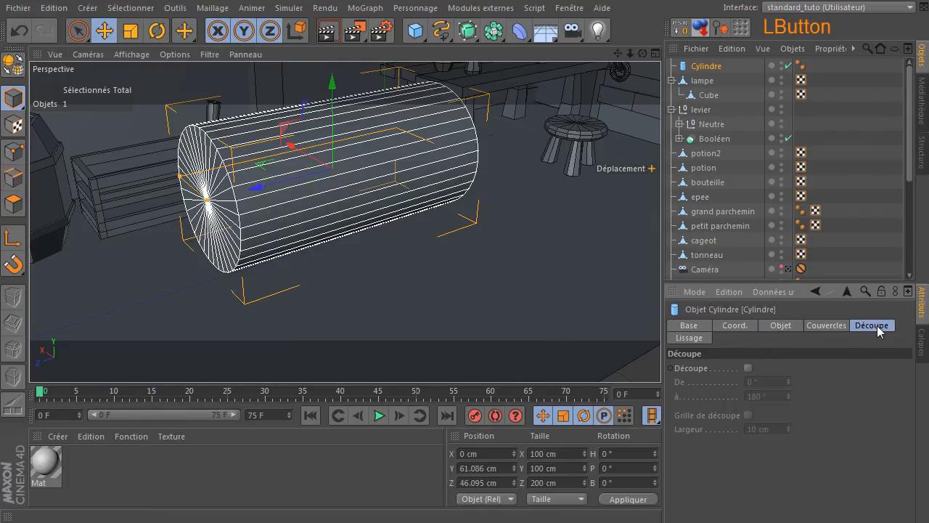
{"action": "left_click", "coordinate": [748, 368]}
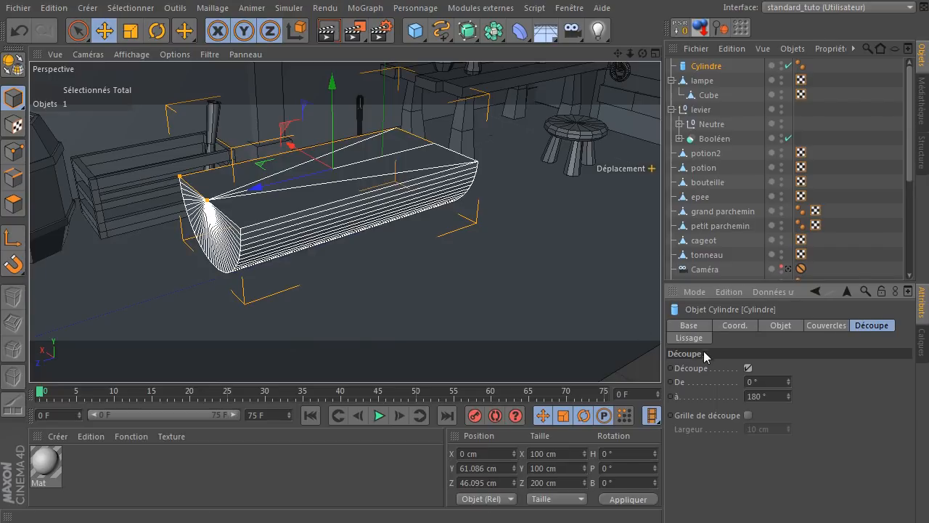
{"action": "left_click", "coordinate": [771, 382]}
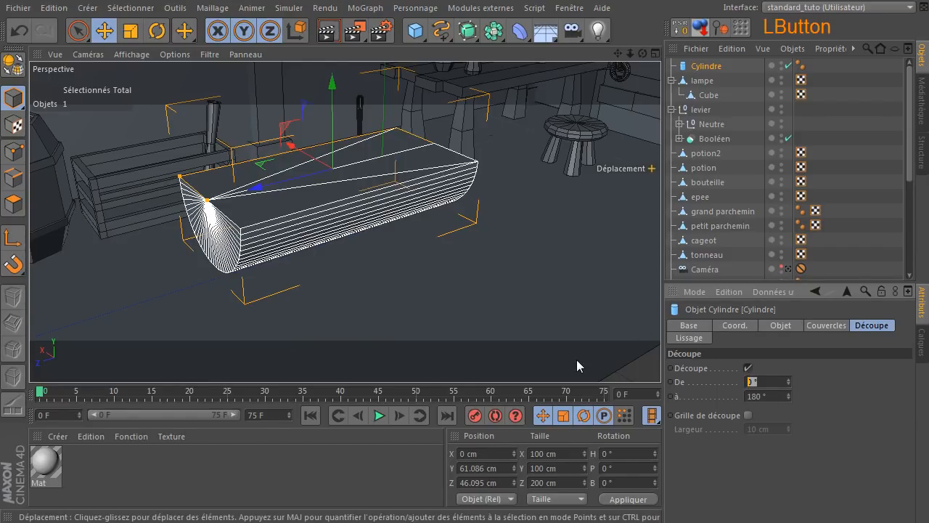
{"action": "left_click", "coordinate": [767, 395]}
{"action": "type", "text": "36"}
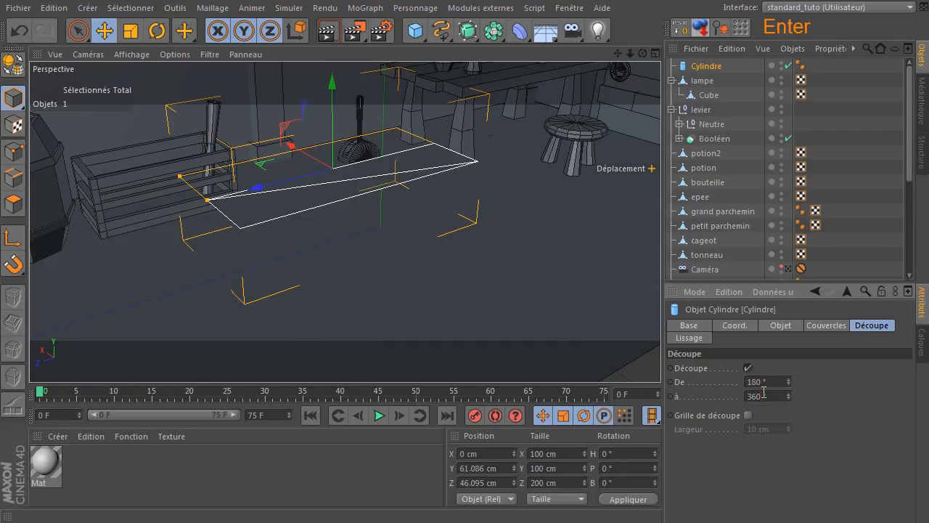
- Set the half-cylinder's radius to 40 cm
{"action": "left_click_drag", "start_coordinate": [643, 54], "coordinate": [546, 56]}
{"action": "left_click_drag", "start_coordinate": [643, 55], "coordinate": [610, 47]}
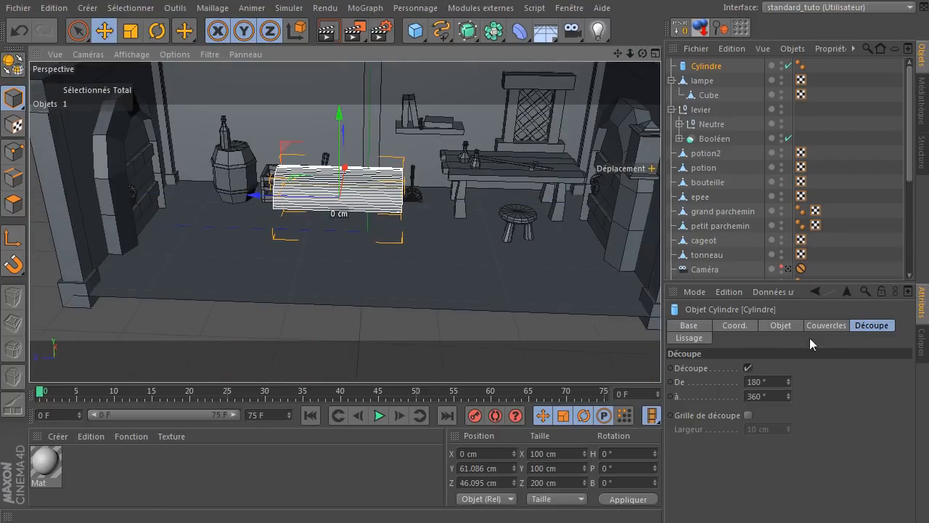
{"action": "left_click", "coordinate": [779, 324]}
{"action": "left_click", "coordinate": [793, 368]}
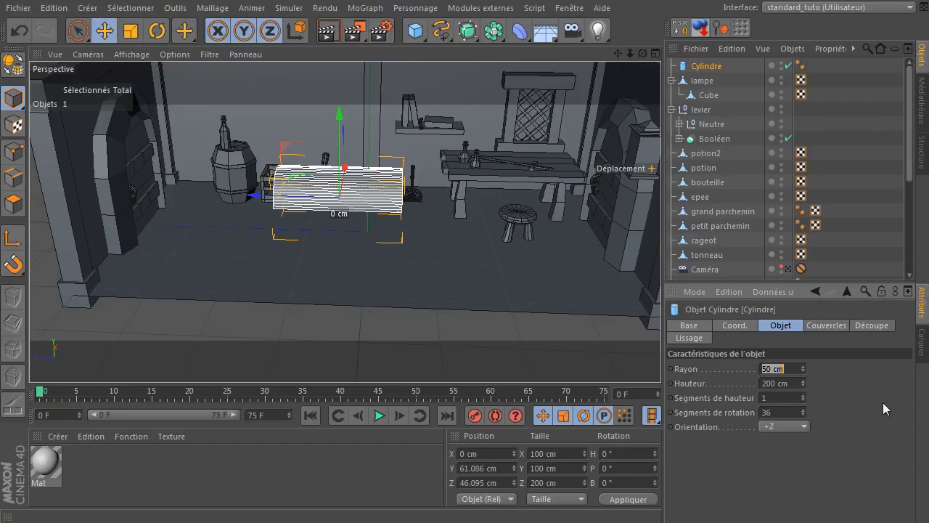
{"action": "type", "text": "40"}
{"action": "key", "text": "Return"}
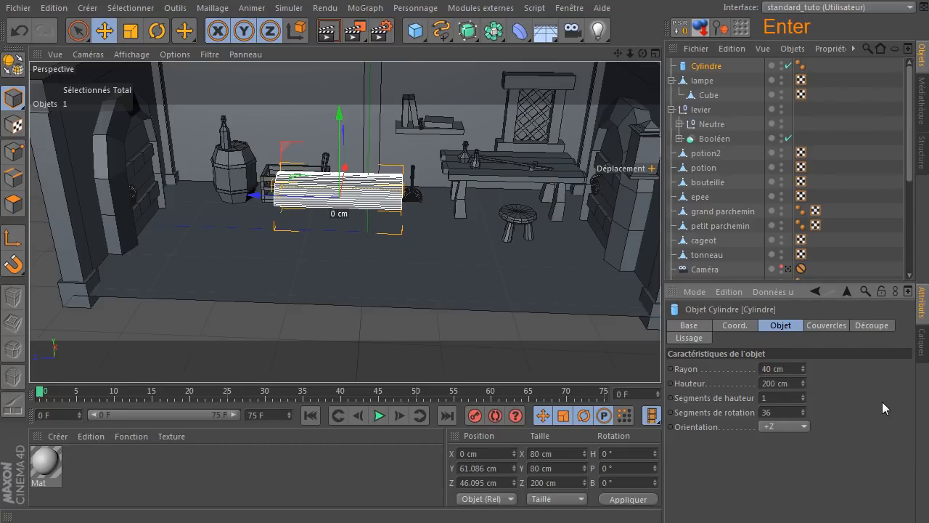
- Set the half-cylinder's radius to 30 cm and its height to 100 cm
{"action": "mouse_move", "coordinate": [642, 53]}
{"action": "left_mouse_down"}
{"action": "mouse_move", "coordinate": [596, 58]}
{"action": "mouse_move", "coordinate": [660, 54]}
{"action": "left_mouse_up"}
{"action": "double_click", "coordinate": [788, 370]}
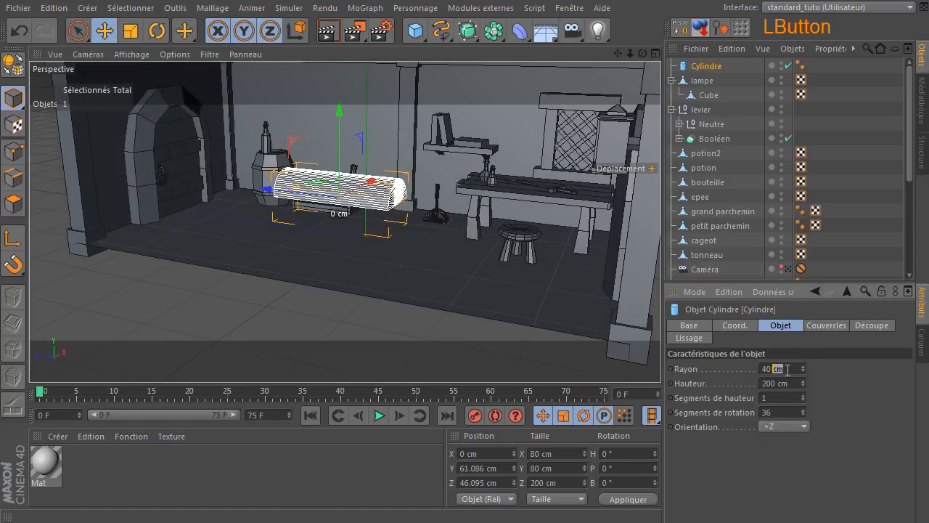
{"action": "type", "text": "3"}
{"action": "key", "text": "Return"}
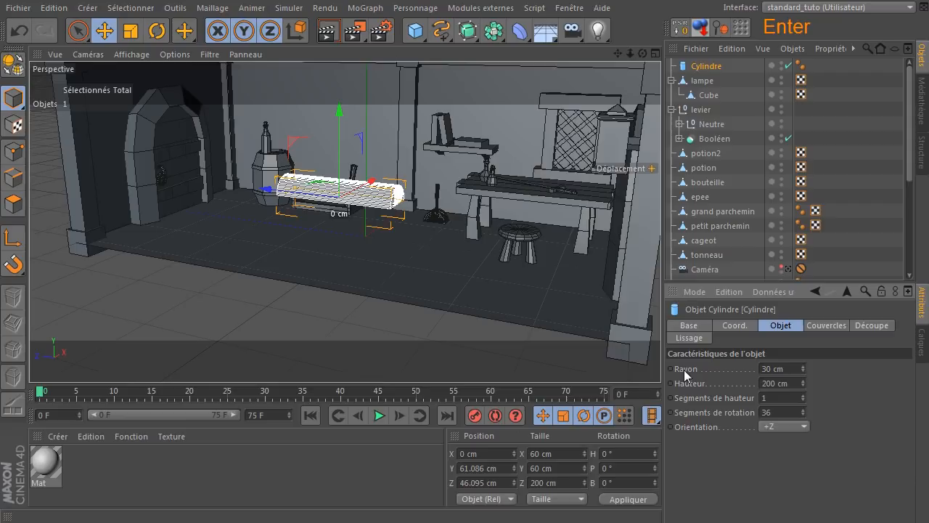
{"action": "double_click", "coordinate": [801, 384]}
{"action": "type", "text": "100"}
{"action": "key", "text": "Return"}
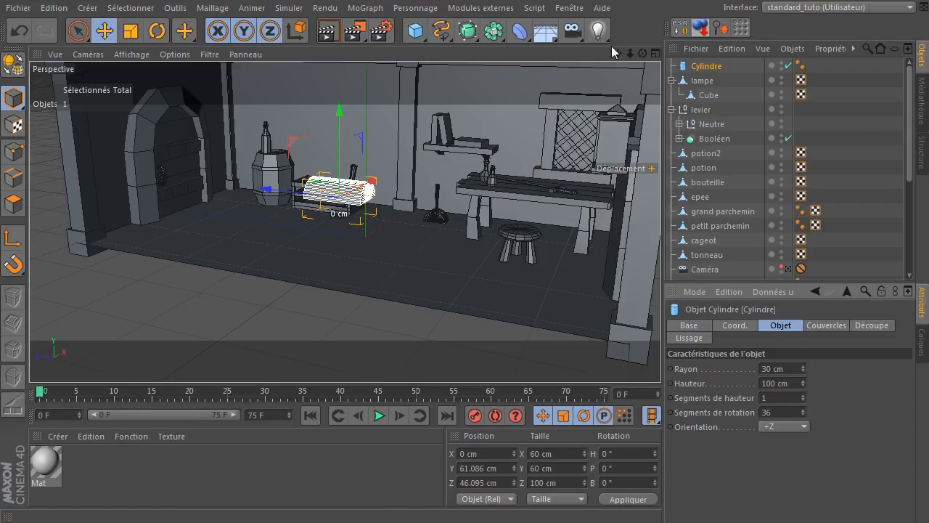
- Reduce the half-cylinder's rotation segments, trying 24 and 18 before settling on 12
{"action": "left_click_drag", "start_coordinate": [644, 54], "coordinate": [672, 54]}
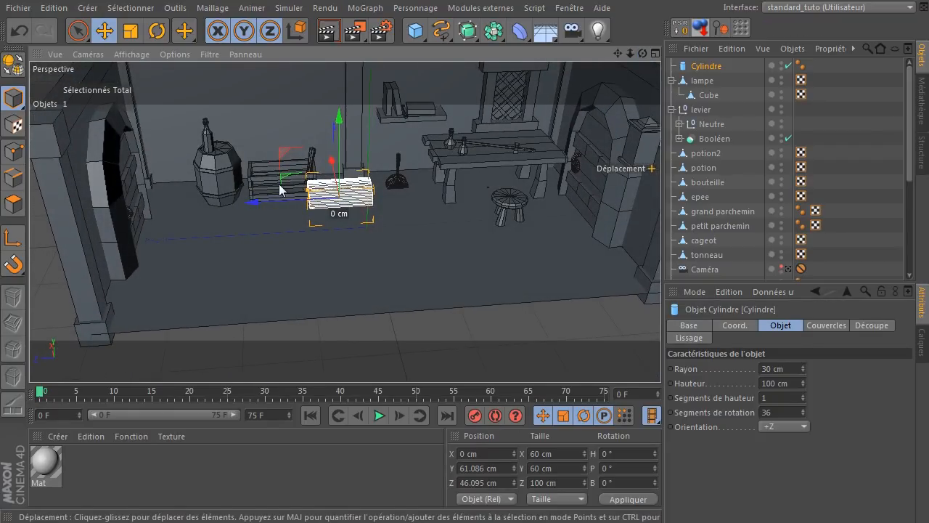
{"action": "scroll", "coordinate": [396, 221], "scroll_direction": "up", "scroll_amount": 4}
{"action": "mouse_move", "coordinate": [643, 54]}
{"action": "left_mouse_down"}
{"action": "mouse_move", "coordinate": [621, 38]}
{"action": "mouse_move", "coordinate": [566, 28]}
{"action": "mouse_move", "coordinate": [626, 14]}
{"action": "mouse_move", "coordinate": [676, 63]}
{"action": "mouse_move", "coordinate": [643, 58]}
{"action": "left_mouse_up"}
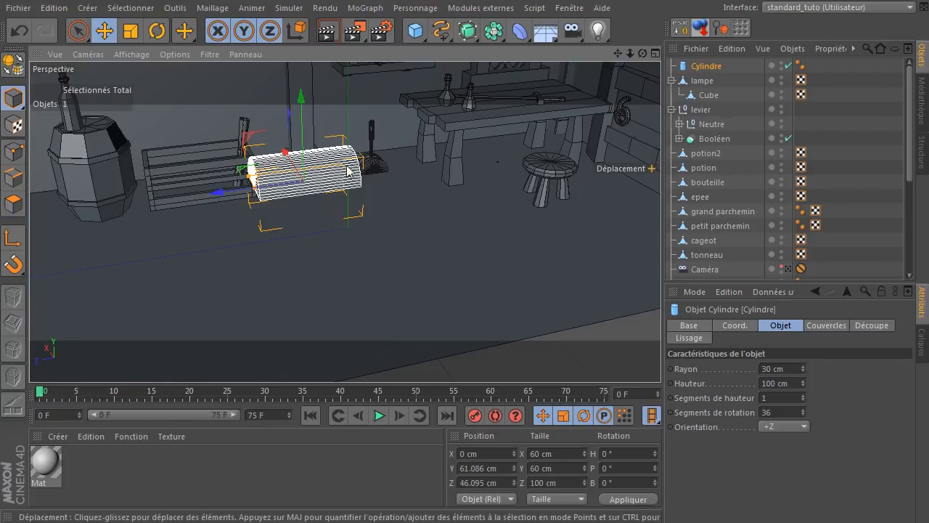
{"action": "scroll", "coordinate": [286, 174], "scroll_direction": "up", "scroll_amount": 2}
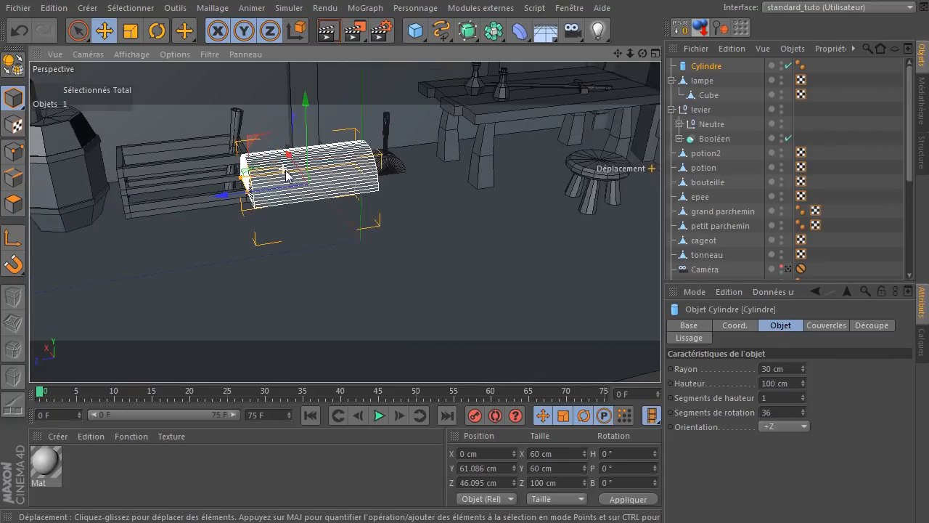
{"action": "scroll", "coordinate": [286, 174], "scroll_direction": "up", "scroll_amount": 2}
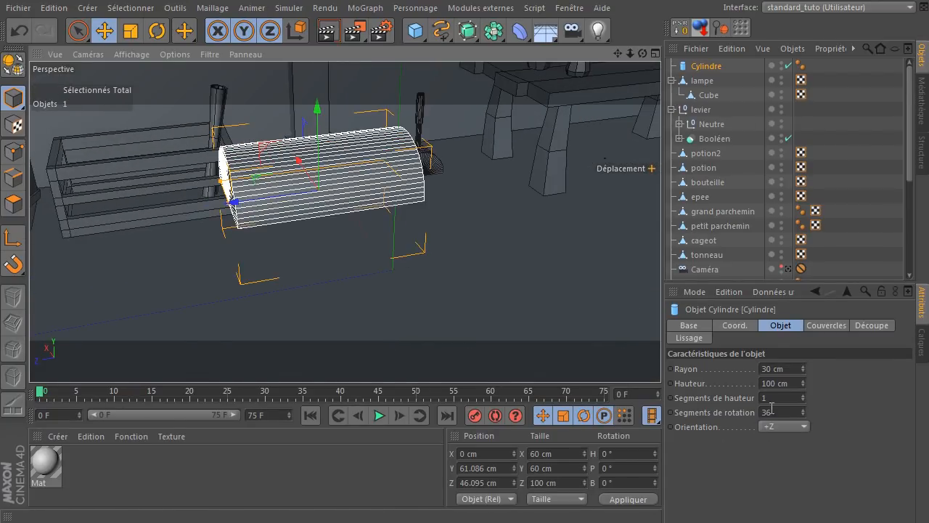
{"action": "left_click", "coordinate": [801, 411]}
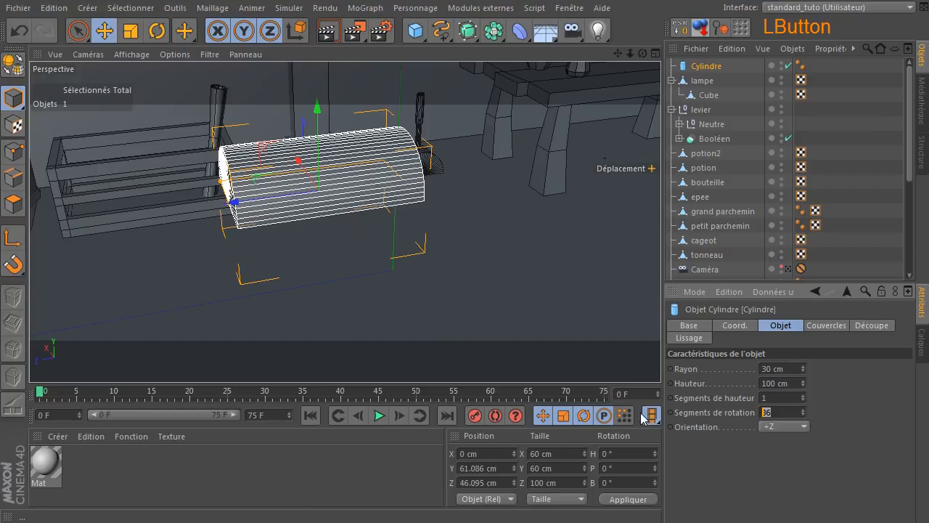
{"action": "key", "text": "Return"}
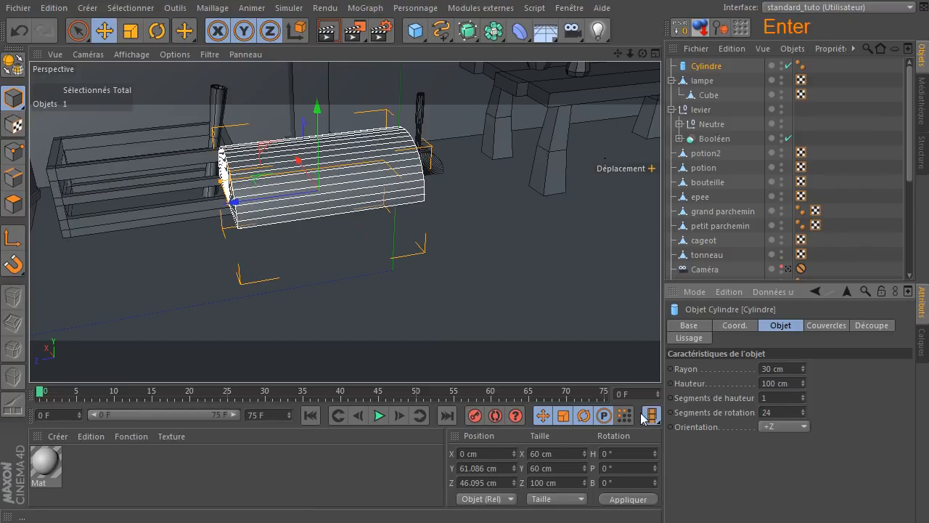
{"action": "left_click_drag", "start_coordinate": [779, 415], "coordinate": [656, 424]}
{"action": "type", "text": "18"}
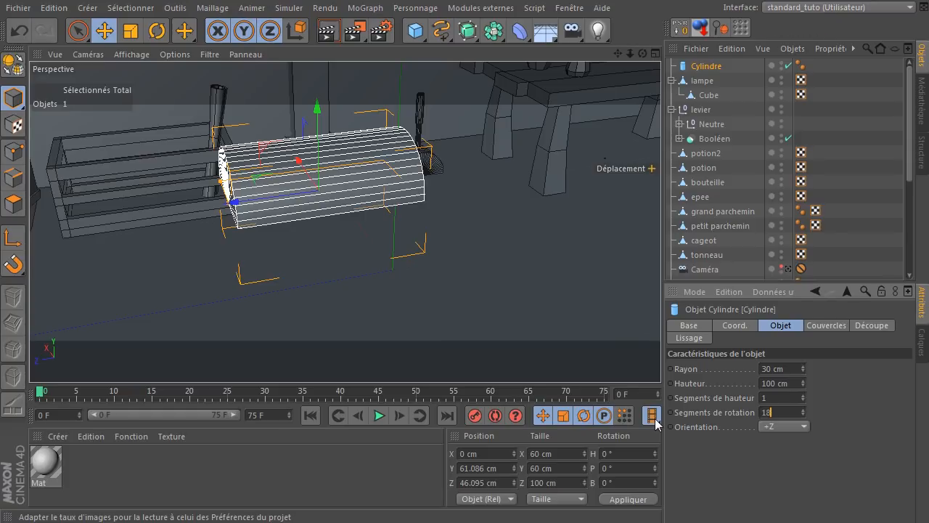
{"action": "key", "text": "Return"}
{"action": "left_click_drag", "start_coordinate": [780, 412], "coordinate": [683, 418]}
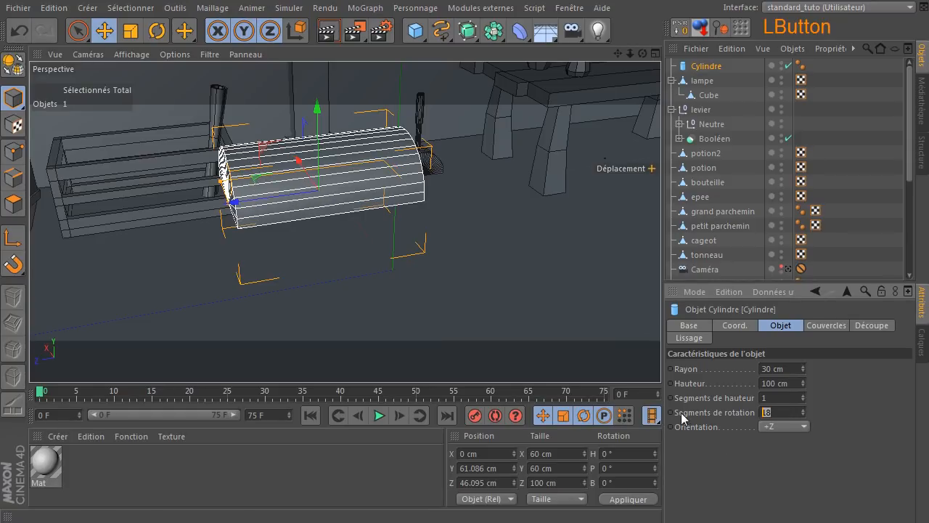
{"action": "type", "text": "12"}
{"action": "key", "text": "Return"}
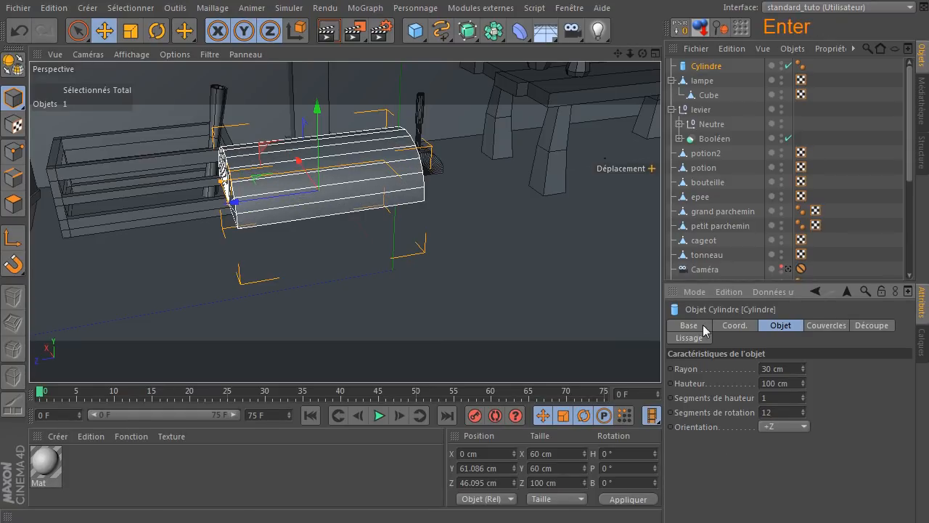
- Delete the smoothing (Lissage) tag from the half-cylinder
{"action": "mouse_move", "coordinate": [642, 54]}
{"action": "left_mouse_down"}
{"action": "mouse_move", "coordinate": [734, 56]}
{"action": "mouse_move", "coordinate": [697, 55]}
{"action": "mouse_move", "coordinate": [744, 29]}
{"action": "mouse_move", "coordinate": [750, 58]}
{"action": "mouse_move", "coordinate": [774, 30]}
{"action": "mouse_move", "coordinate": [782, 58]}
{"action": "mouse_move", "coordinate": [576, 58]}
{"action": "mouse_move", "coordinate": [639, 53]}
{"action": "left_mouse_up"}
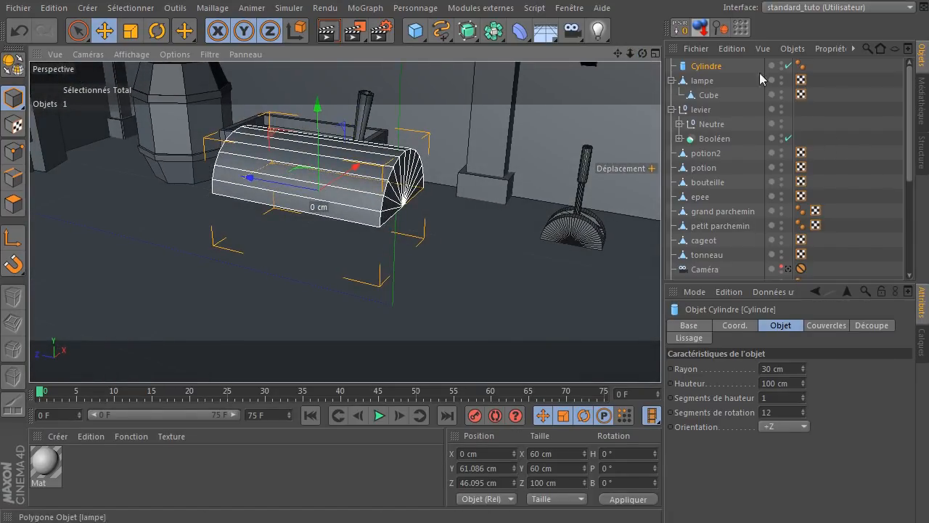
{"action": "left_click", "coordinate": [800, 67]}
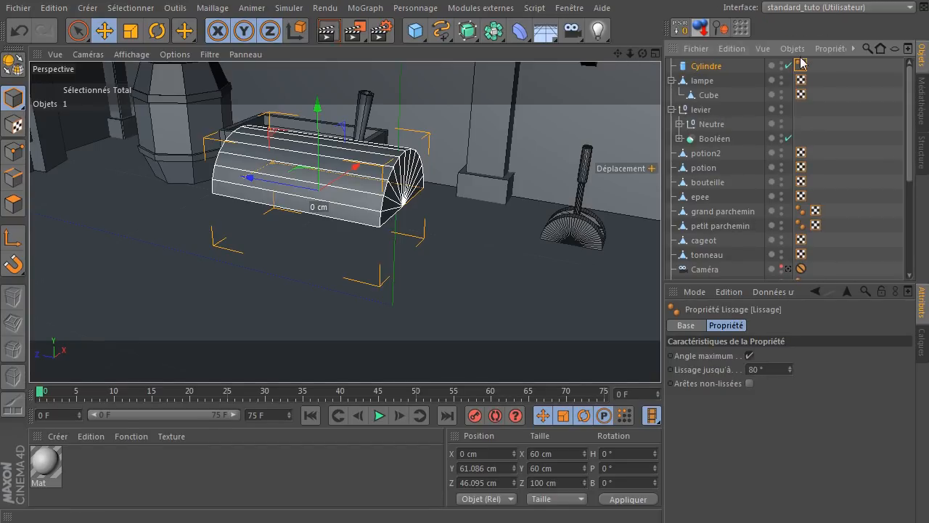
{"action": "left_click", "coordinate": [800, 67]}
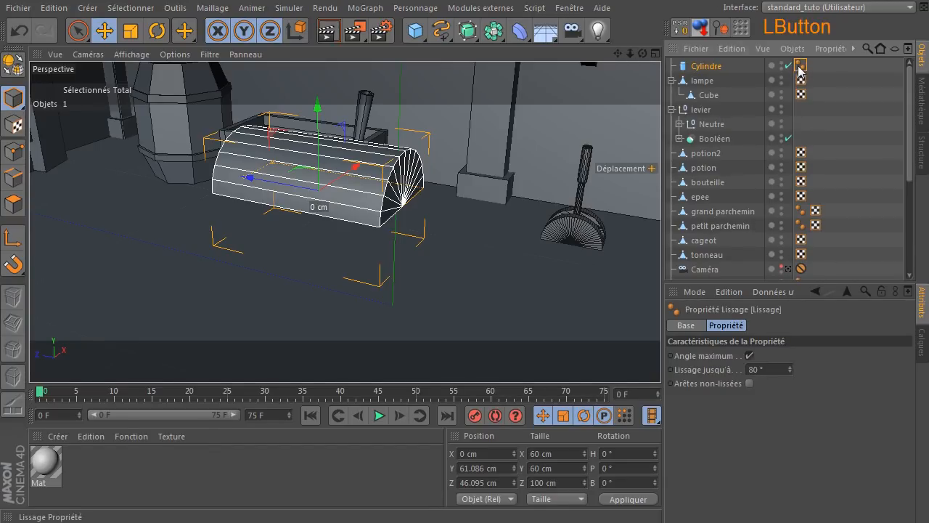
{"action": "key", "text": "Delete"}
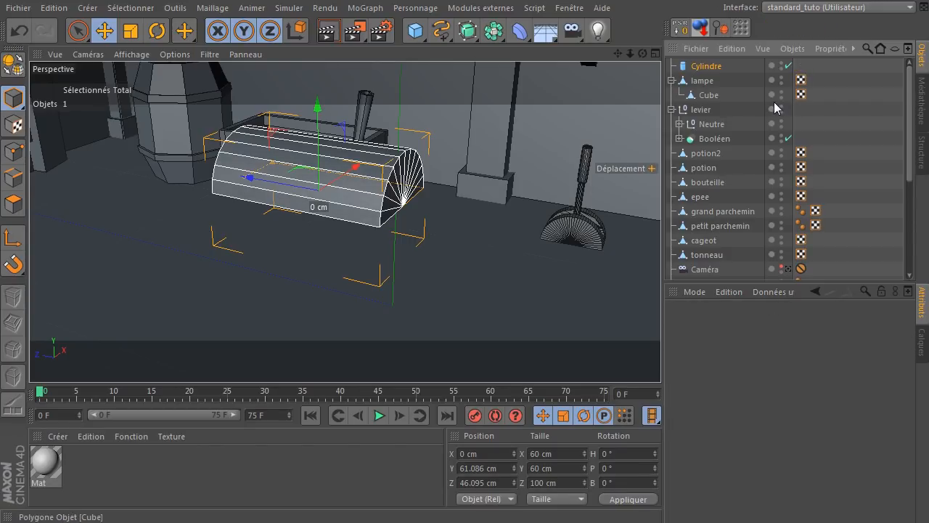
- Convert the half-cylinder into an editable polygon object
{"action": "left_click", "coordinate": [711, 67]}
{"action": "left_click_drag", "start_coordinate": [643, 53], "coordinate": [660, 78]}
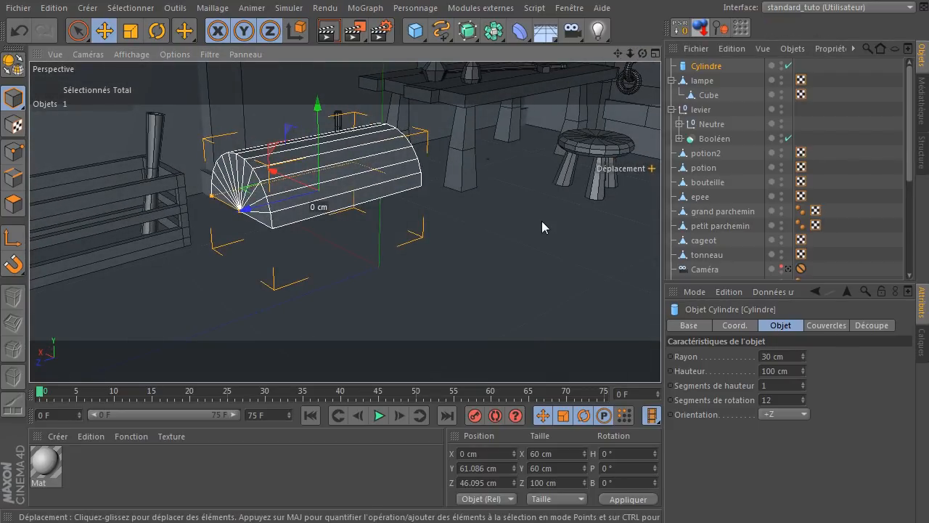
{"action": "left_click", "coordinate": [13, 65]}
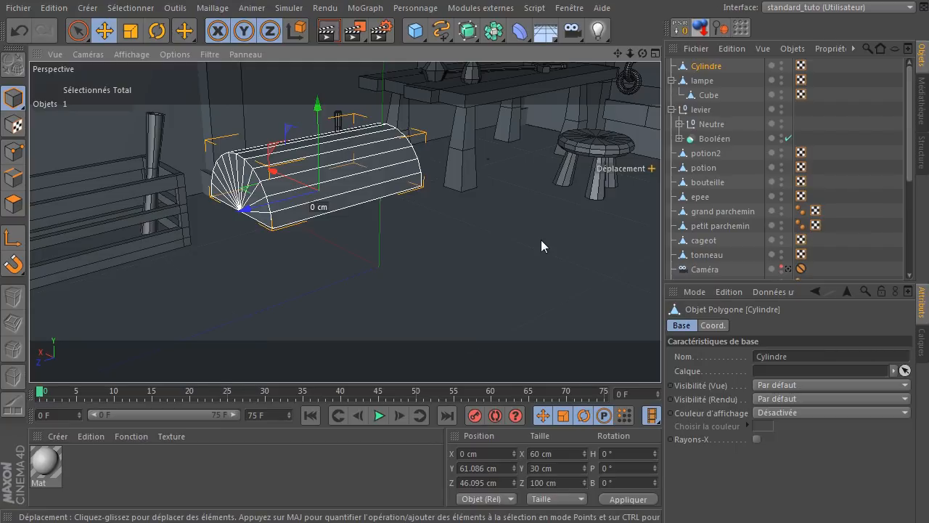
- Pull the half-cylinder's front end-cap polygons away from the body to test their attachment, and undo the move
{"action": "left_click", "coordinate": [13, 204]}
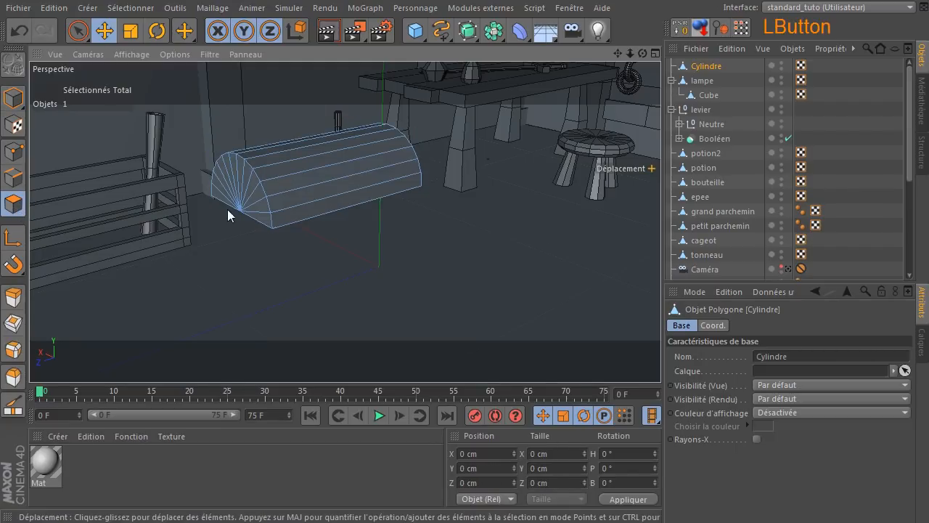
{"action": "left_click", "coordinate": [78, 32]}
{"action": "mouse_move", "coordinate": [219, 212]}
{"action": "left_mouse_down"}
{"action": "mouse_move", "coordinate": [243, 205]}
{"action": "mouse_move", "coordinate": [251, 228]}
{"action": "mouse_move", "coordinate": [228, 201]}
{"action": "left_mouse_up"}
{"action": "left_click_drag", "start_coordinate": [168, 205], "coordinate": [84, 212]}
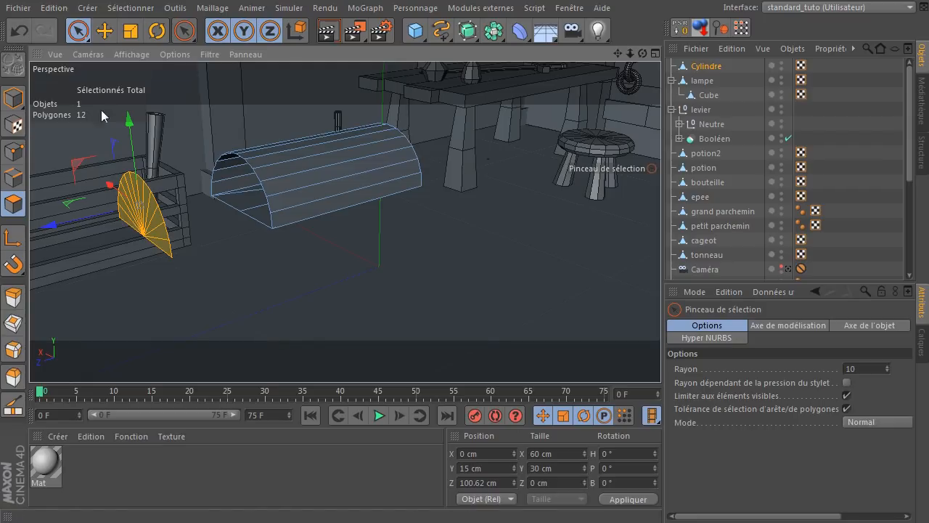
{"action": "left_click", "coordinate": [20, 33]}
{"action": "left_click", "coordinate": [338, 270]}
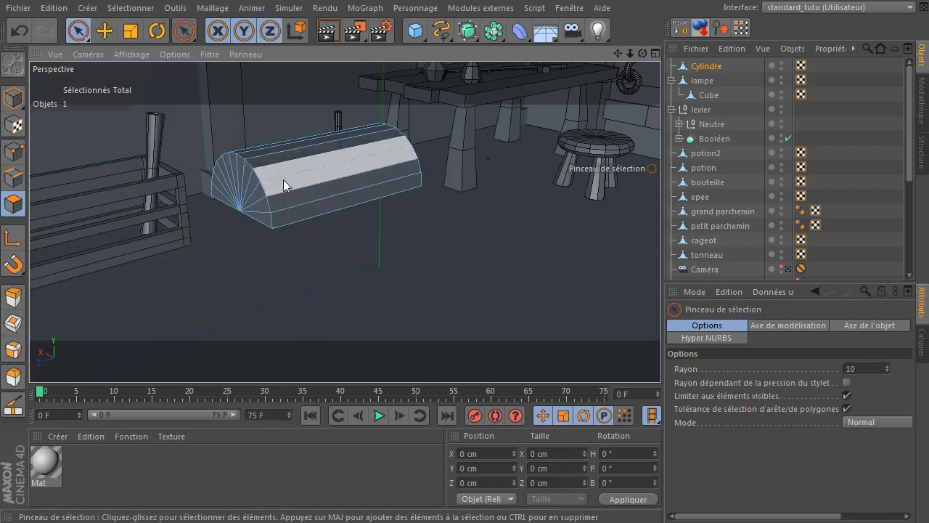
- Select all points of the half-cylinder and merge the duplicates with Optimiser
{"action": "left_click", "coordinate": [13, 151]}
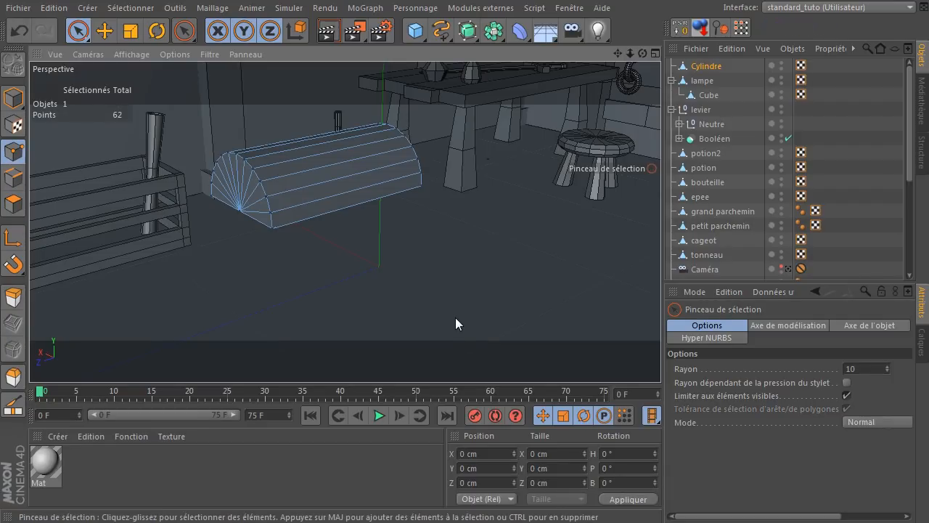
{"action": "key", "text": "ctrl+a"}
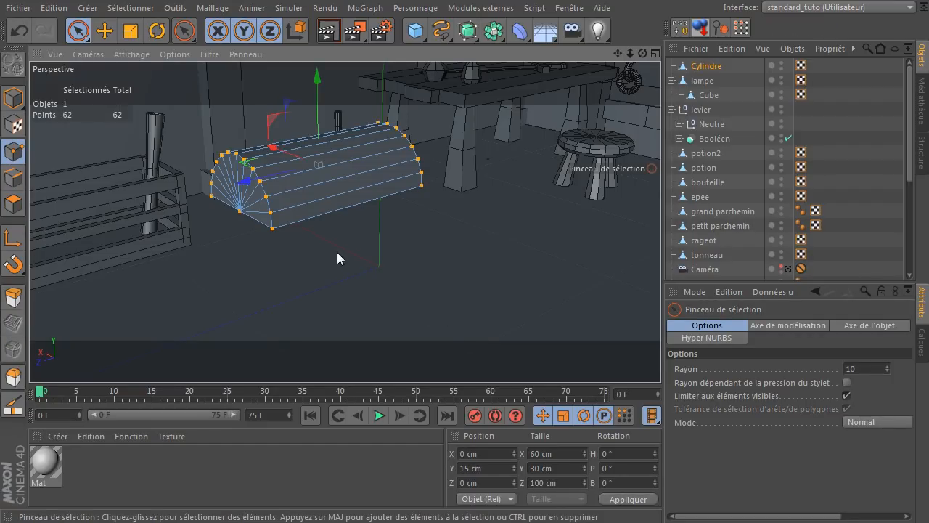
{"action": "right_click", "coordinate": [422, 93]}
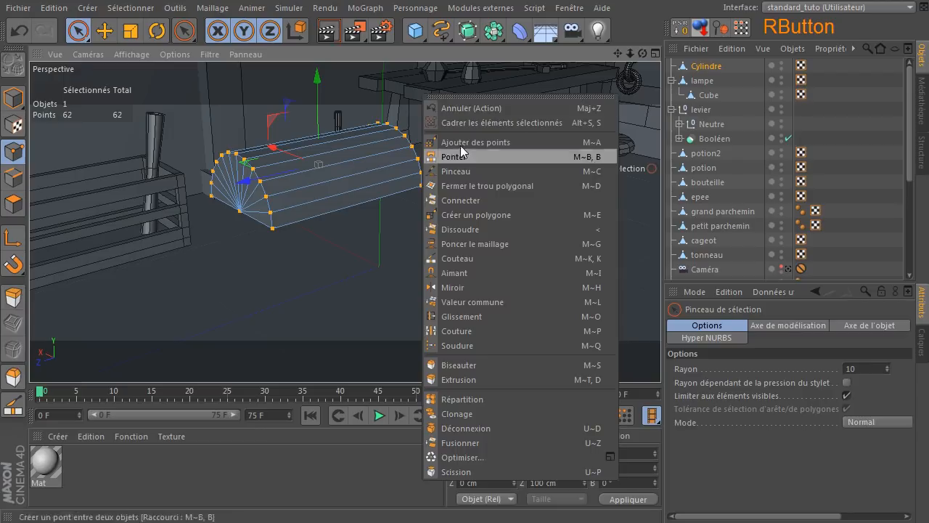
{"action": "left_click", "coordinate": [466, 457]}
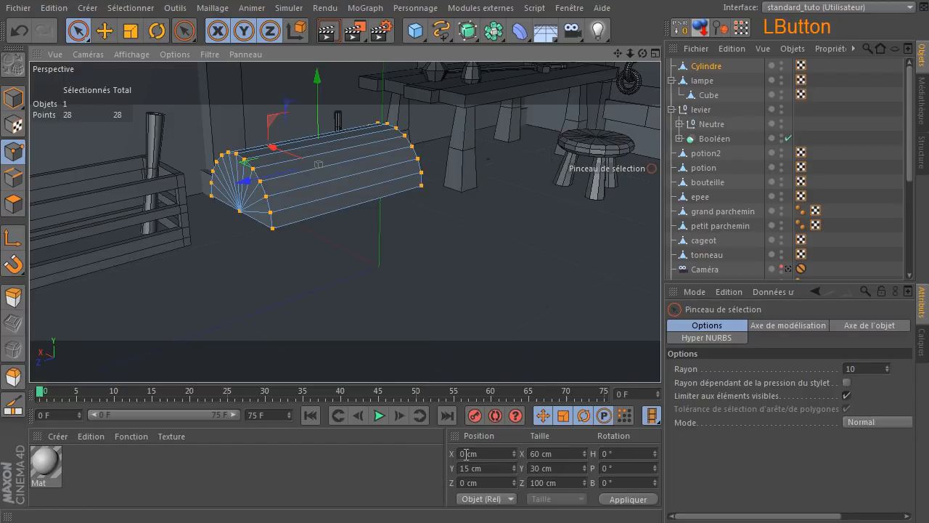
- Test the welded end cap by moving its polygons outward along Z, and undo the move
{"action": "left_click", "coordinate": [13, 204]}
{"action": "mouse_move", "coordinate": [211, 211]}
{"action": "left_mouse_down"}
{"action": "mouse_move", "coordinate": [249, 205]}
{"action": "mouse_move", "coordinate": [243, 224]}
{"action": "left_mouse_up"}
{"action": "mouse_move", "coordinate": [152, 201]}
{"action": "left_mouse_down"}
{"action": "mouse_move", "coordinate": [80, 218]}
{"action": "mouse_move", "coordinate": [221, 212]}
{"action": "mouse_move", "coordinate": [137, 210]}
{"action": "left_mouse_up"}
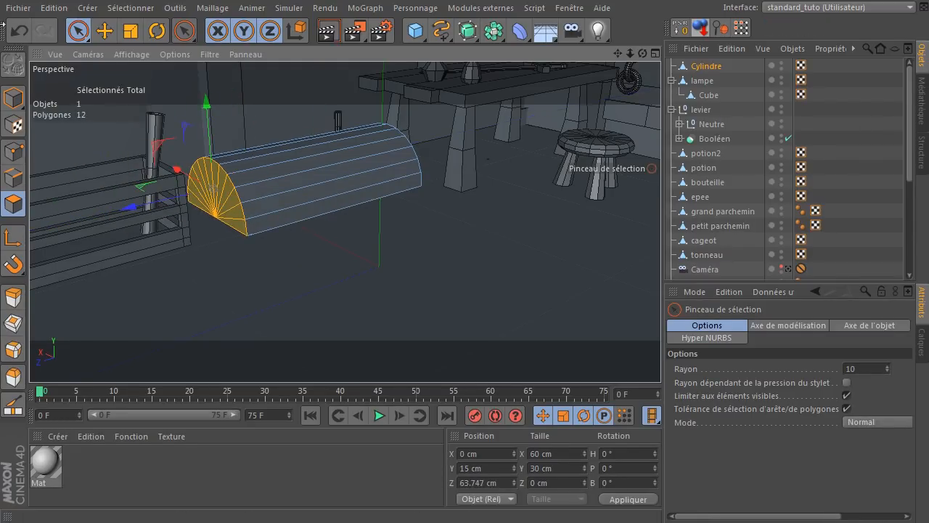
{"action": "left_click", "coordinate": [19, 30]}
{"action": "left_click", "coordinate": [485, 273]}
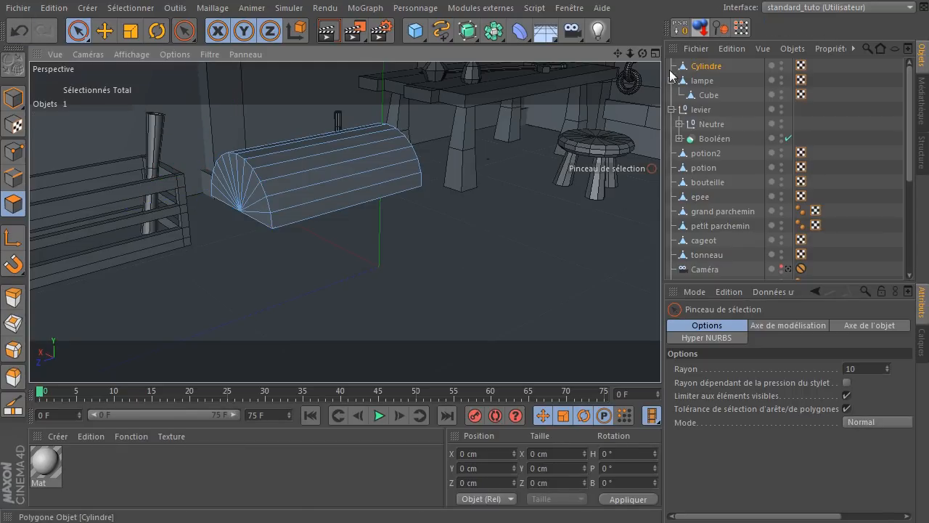
- Select the four underside polygons of the half-cylinder and inset them about 4.6 cm with an inner extrusion
{"action": "left_click_drag", "start_coordinate": [640, 55], "coordinate": [319, 190]}
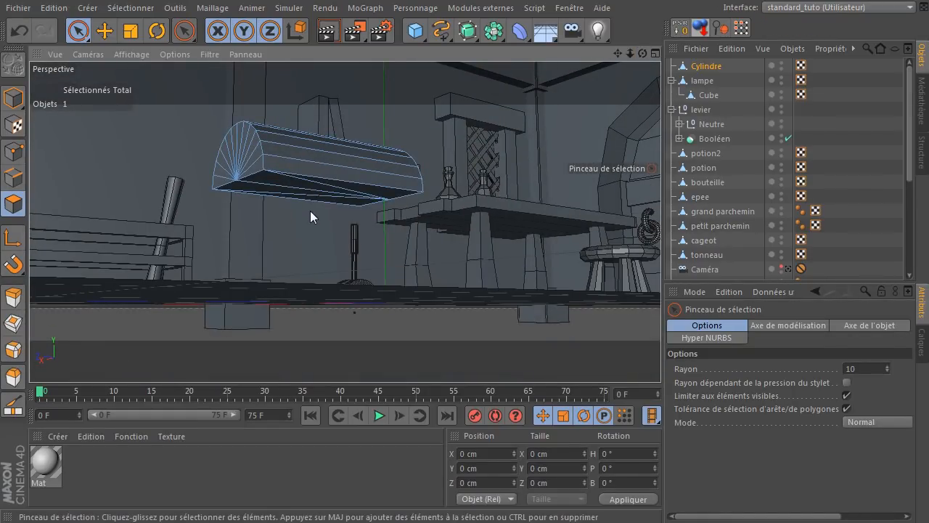
{"action": "scroll", "coordinate": [310, 211], "scroll_direction": "up", "scroll_amount": 5}
{"action": "scroll", "coordinate": [306, 204], "scroll_direction": "up", "scroll_amount": 1}
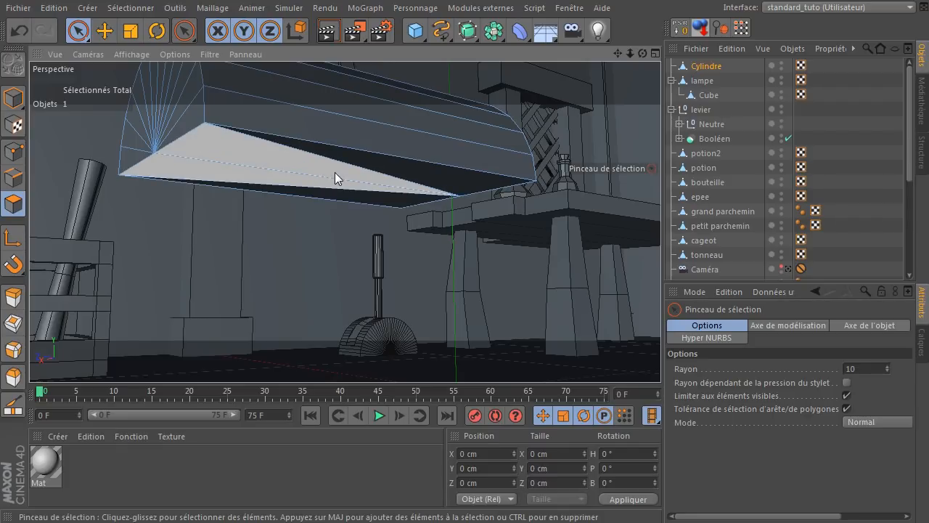
{"action": "mouse_move", "coordinate": [345, 165]}
{"action": "left_mouse_down"}
{"action": "mouse_move", "coordinate": [331, 186]}
{"action": "mouse_move", "coordinate": [355, 185]}
{"action": "left_mouse_up"}
{"action": "left_click_drag", "start_coordinate": [643, 53], "coordinate": [626, 79]}
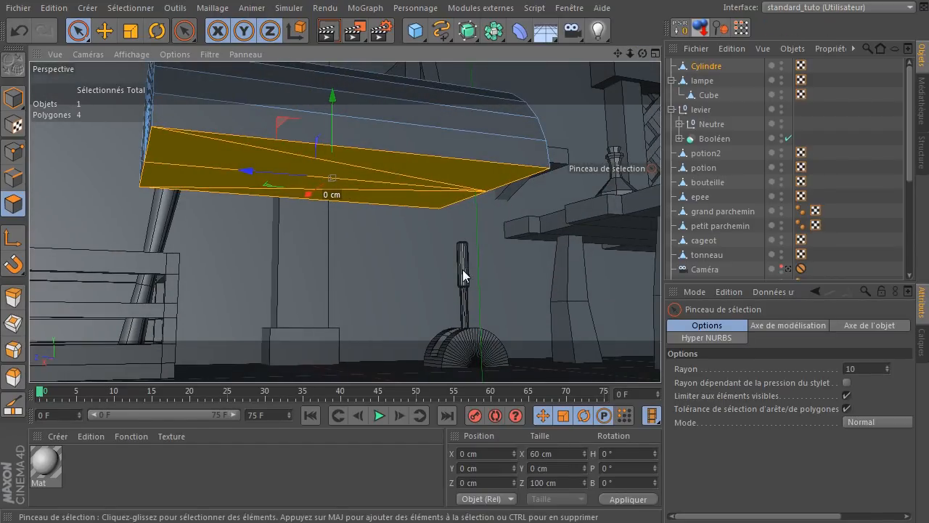
{"action": "key", "text": "i"}
{"action": "left_click_drag", "start_coordinate": [430, 272], "coordinate": [476, 273]}
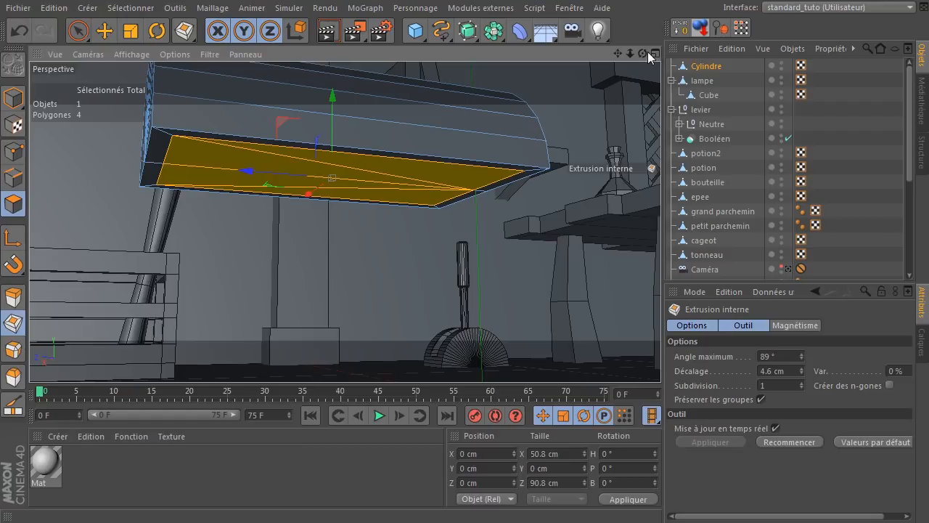
- Extrude the inset underside polygons about 9.6 cm upward along Y to hollow out the lid
{"action": "left_click_drag", "start_coordinate": [643, 54], "coordinate": [332, 178]}
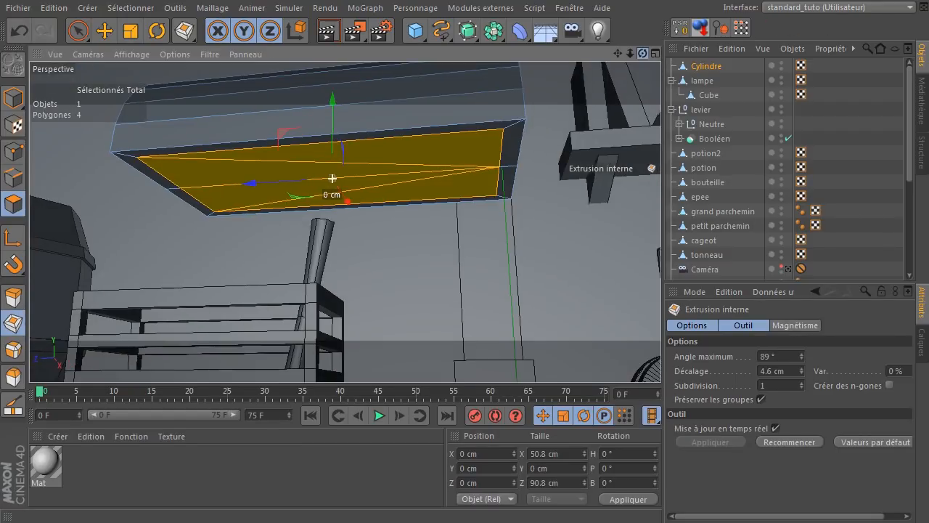
{"action": "left_click_drag", "start_coordinate": [631, 54], "coordinate": [650, 48]}
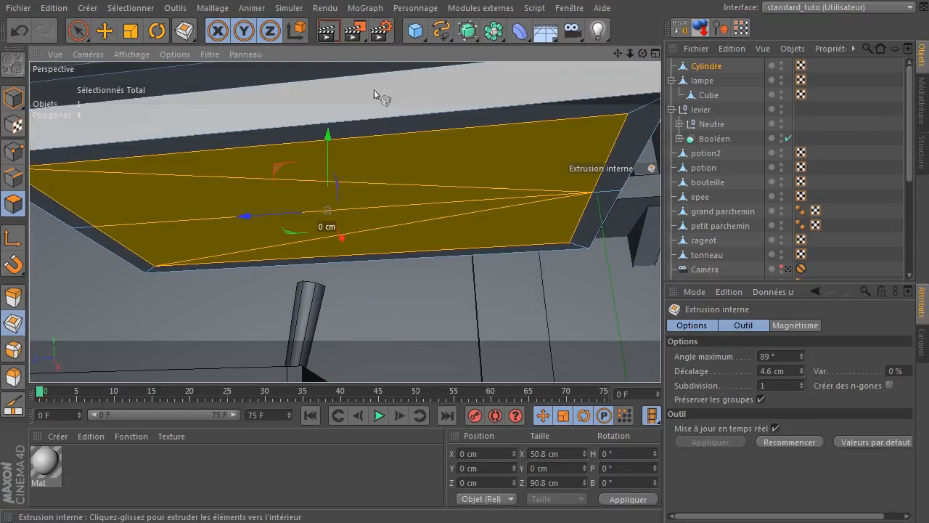
{"action": "left_click", "coordinate": [104, 31]}
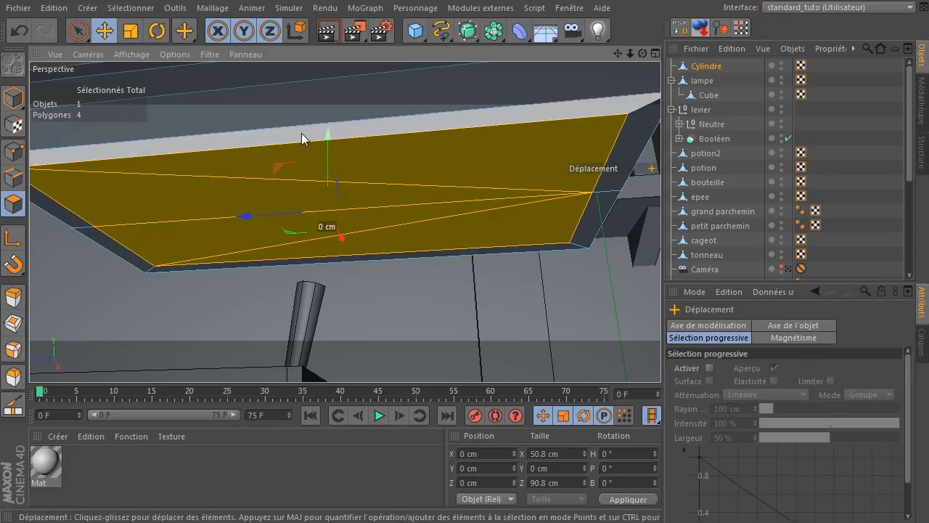
{"action": "key", "text": "ctrl"}
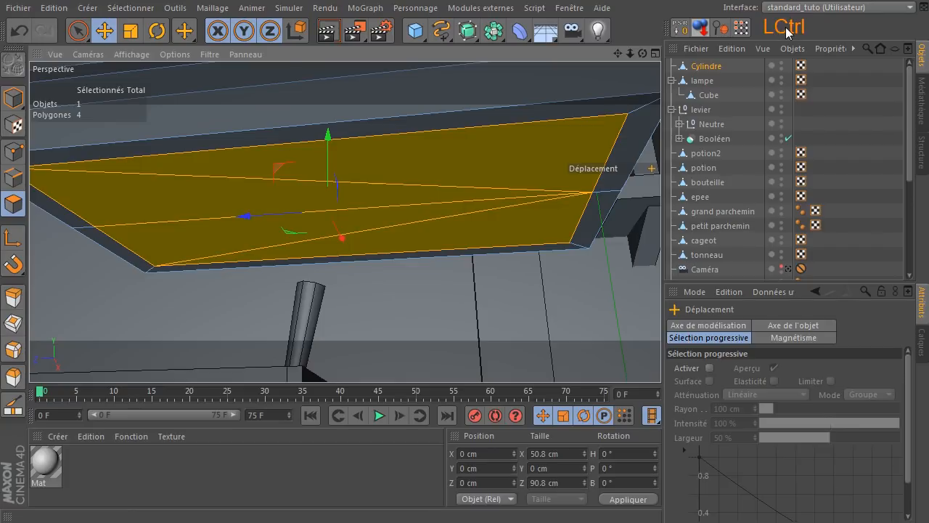
{"action": "left_click", "coordinate": [329, 137], "text": "ctrl"}
{"action": "left_click_drag", "start_coordinate": [328, 136], "coordinate": [376, 94], "text": "ctrl"}
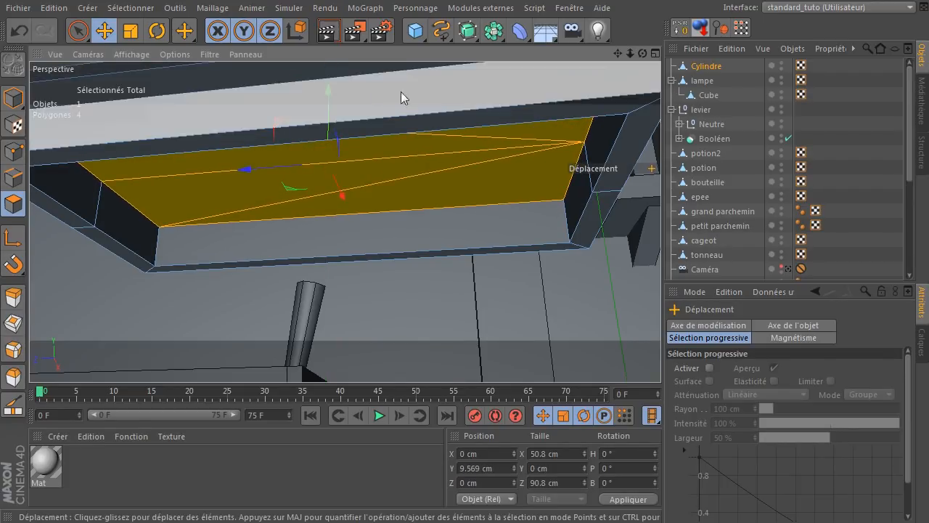
- Inset the raised polygons inside the lid's cavity about 9.2 cm with an inner extrusion
{"action": "left_click_drag", "start_coordinate": [638, 52], "coordinate": [602, 56]}
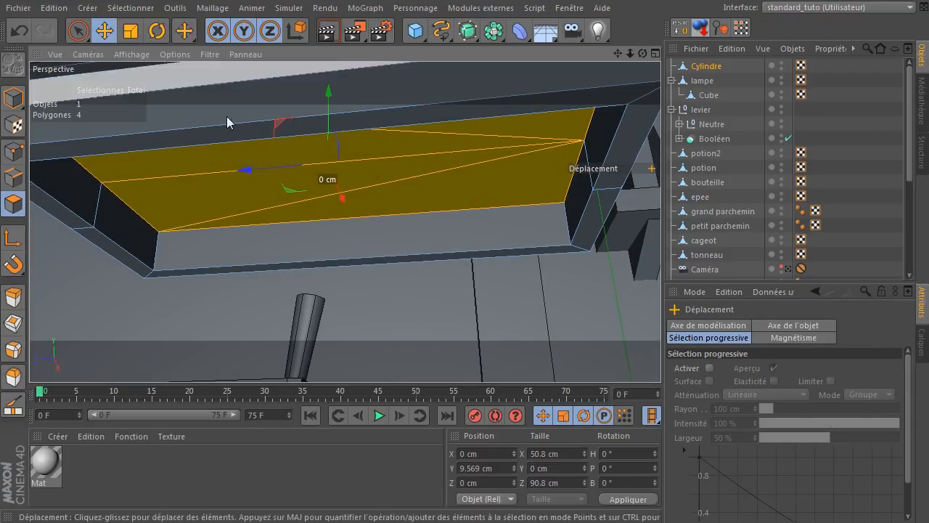
{"action": "key", "text": "i"}
{"action": "mouse_move", "coordinate": [485, 251]}
{"action": "left_mouse_down"}
{"action": "mouse_move", "coordinate": [450, 251]}
{"action": "mouse_move", "coordinate": [482, 235]}
{"action": "left_mouse_up"}
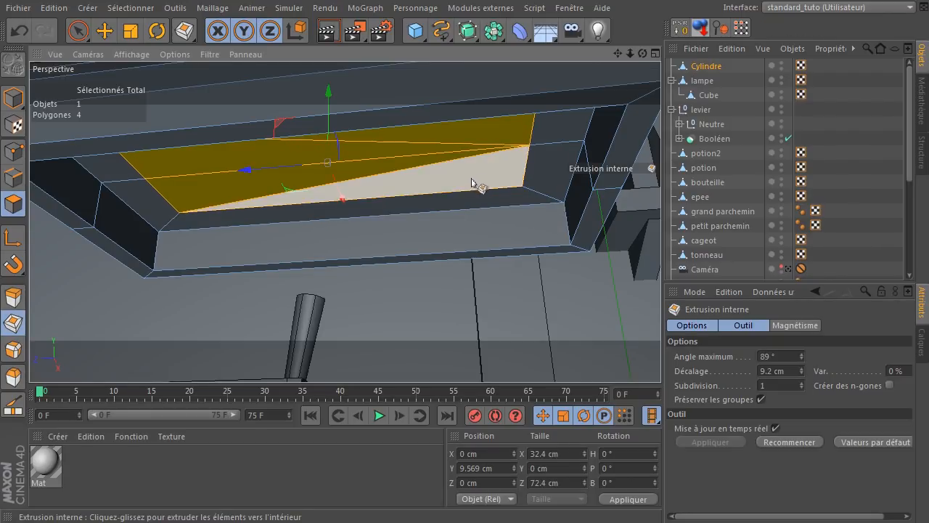
- Extrude the inset polygons inside the lid's cavity about 9.4 cm upward along Y to deepen the hollow
{"action": "key", "text": "space"}
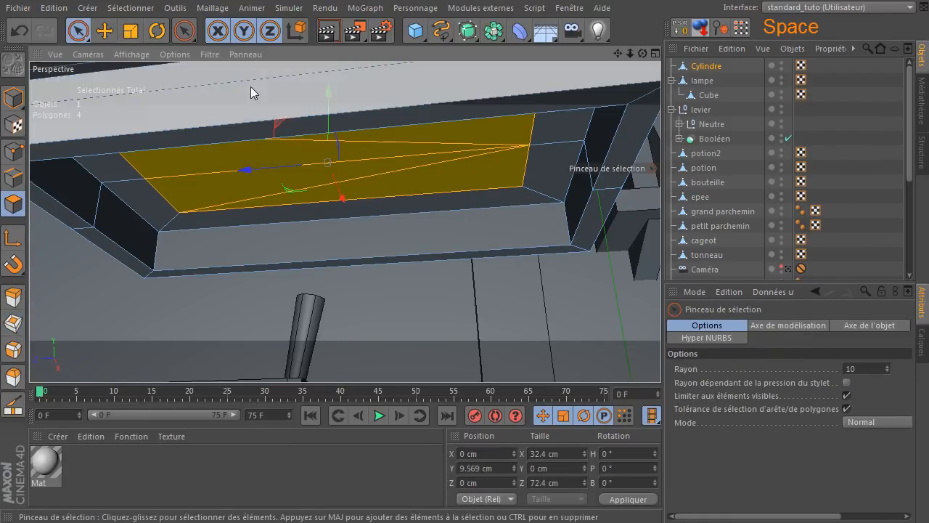
{"action": "left_click", "coordinate": [103, 30]}
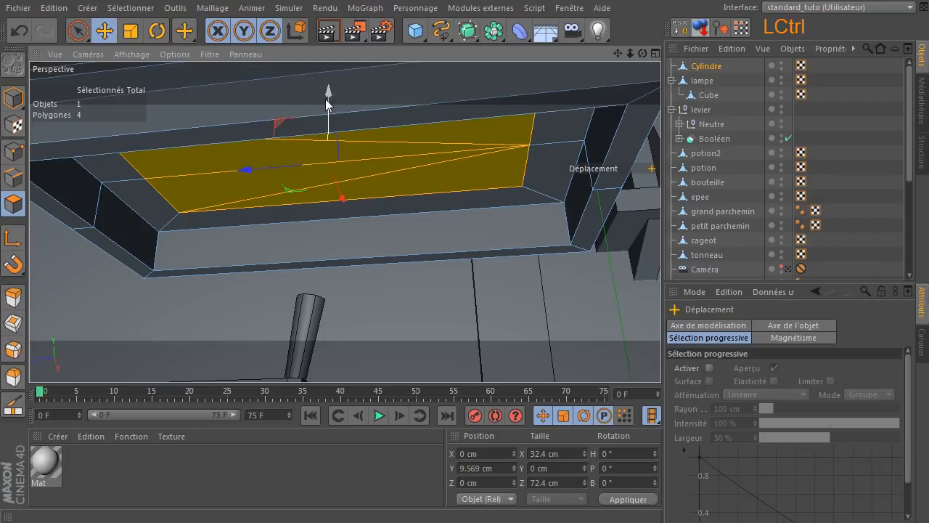
{"action": "left_click_drag", "start_coordinate": [329, 94], "coordinate": [331, 88], "text": "ctrl"}
{"action": "mouse_move", "coordinate": [352, 145]}
{"action": "left_mouse_down", "text": "ctrl"}
{"action": "mouse_move", "coordinate": [357, 120]}
{"action": "mouse_move", "coordinate": [352, 143]}
{"action": "left_mouse_up", "text": "ctrl"}
{"action": "mouse_move", "coordinate": [642, 53]}
{"action": "left_mouse_down"}
{"action": "mouse_move", "coordinate": [647, 87]}
{"action": "mouse_move", "coordinate": [645, 60]}
{"action": "mouse_move", "coordinate": [640, 69]}
{"action": "mouse_move", "coordinate": [617, 55]}
{"action": "mouse_move", "coordinate": [628, 54]}
{"action": "mouse_move", "coordinate": [645, 85]}
{"action": "mouse_move", "coordinate": [698, 60]}
{"action": "mouse_move", "coordinate": [617, 56]}
{"action": "mouse_move", "coordinate": [654, 56]}
{"action": "mouse_move", "coordinate": [643, 54]}
{"action": "mouse_move", "coordinate": [647, 33]}
{"action": "mouse_move", "coordinate": [647, 73]}
{"action": "mouse_move", "coordinate": [672, 69]}
{"action": "mouse_move", "coordinate": [639, 58]}
{"action": "mouse_move", "coordinate": [652, 65]}
{"action": "left_mouse_up"}
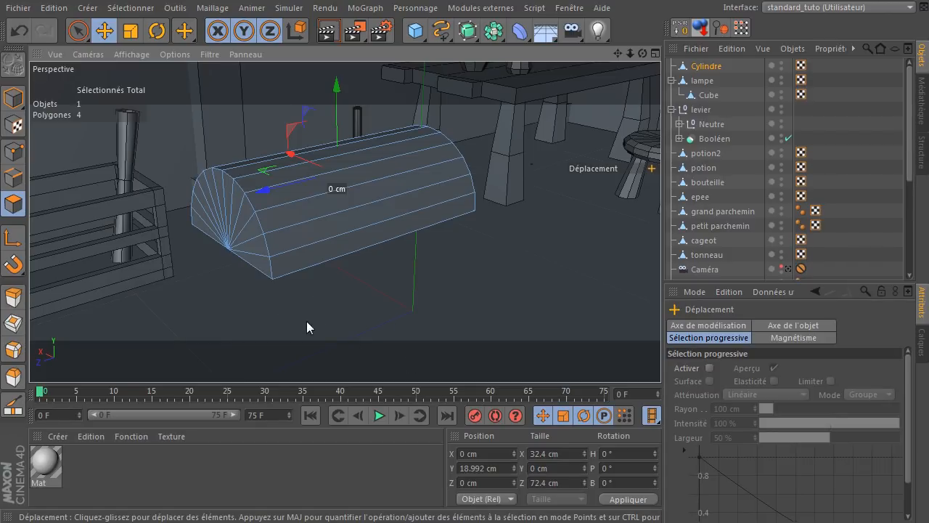
- Loop-select the outer edges around the underside of the lid in edge mode
{"action": "left_click", "coordinate": [15, 177]}
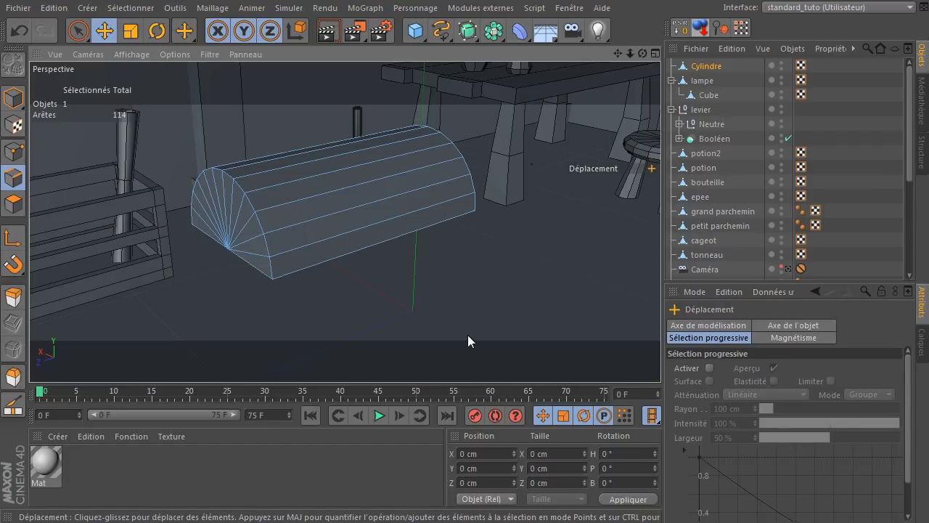
{"action": "key", "text": "u"}
{"action": "key", "text": "l"}
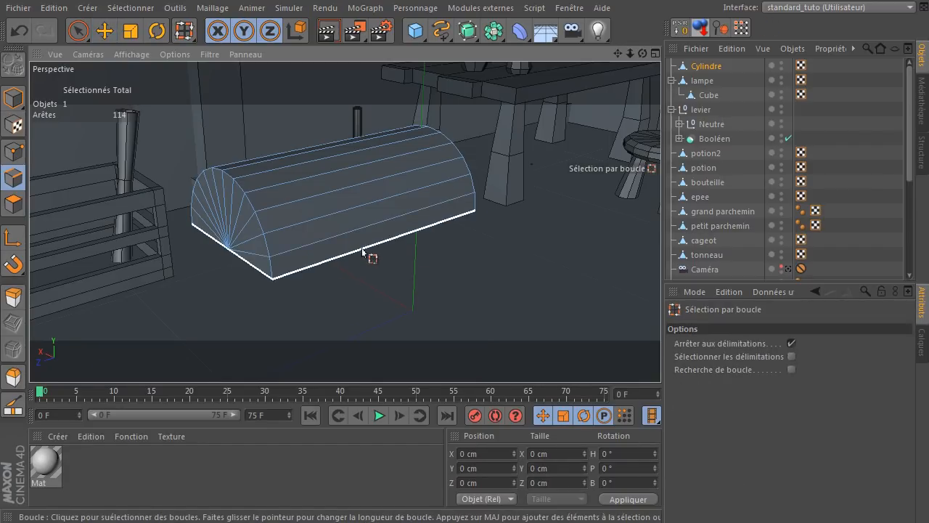
{"action": "left_click", "coordinate": [131, 8]}
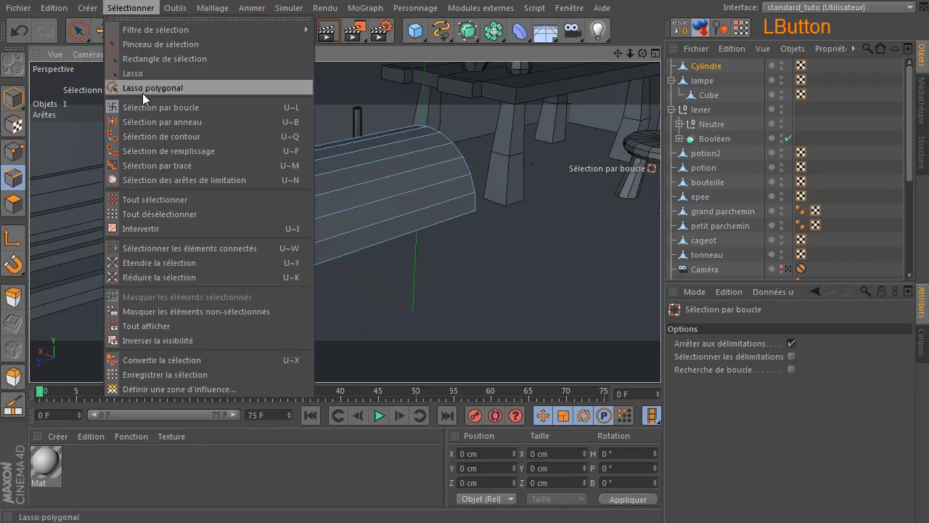
{"action": "left_click", "coordinate": [168, 107]}
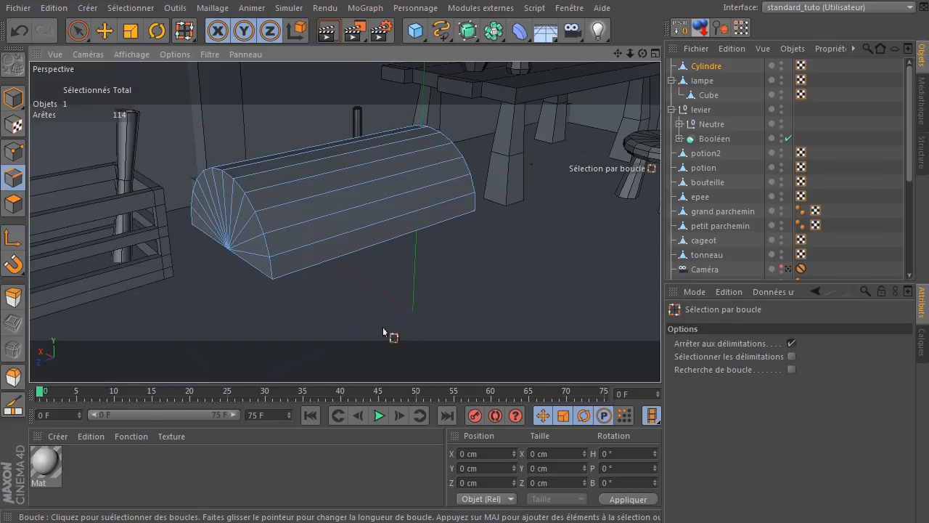
{"action": "left_click", "coordinate": [256, 270]}
{"action": "left_click_drag", "start_coordinate": [643, 53], "coordinate": [508, 69]}
{"action": "left_click_drag", "start_coordinate": [337, 217], "coordinate": [337, 216], "text": "alt"}
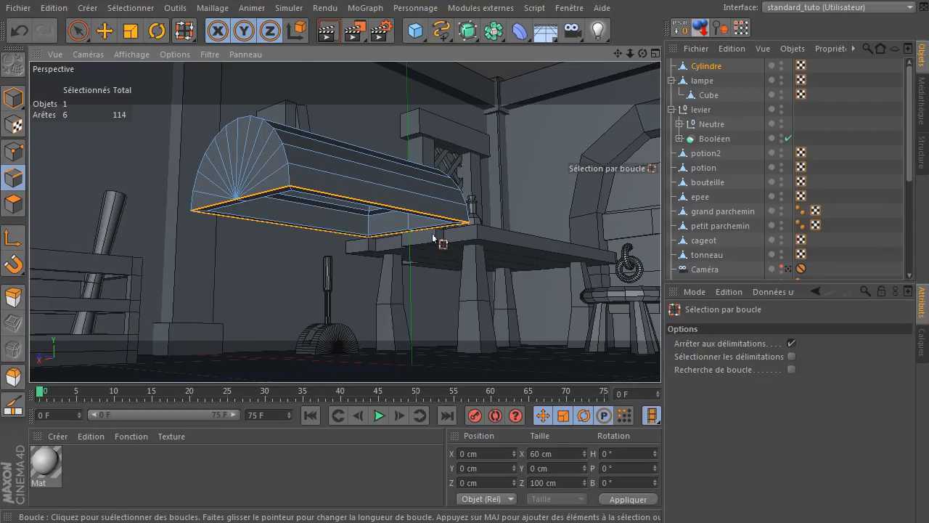
- Convert the selected rim edges into a spline and take it out of the Cylindre hierarchy as a separate object
{"action": "left_click", "coordinate": [211, 10]}
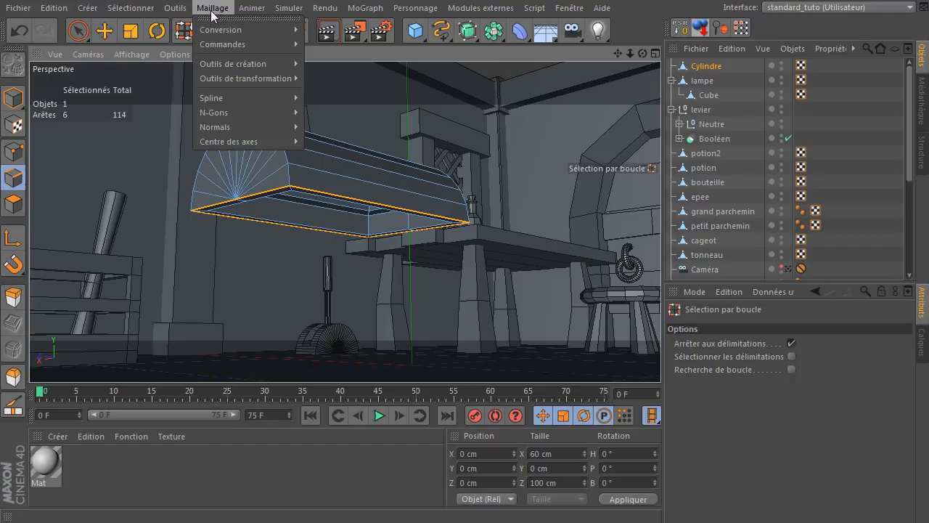
{"action": "mouse_move", "coordinate": [239, 64]}
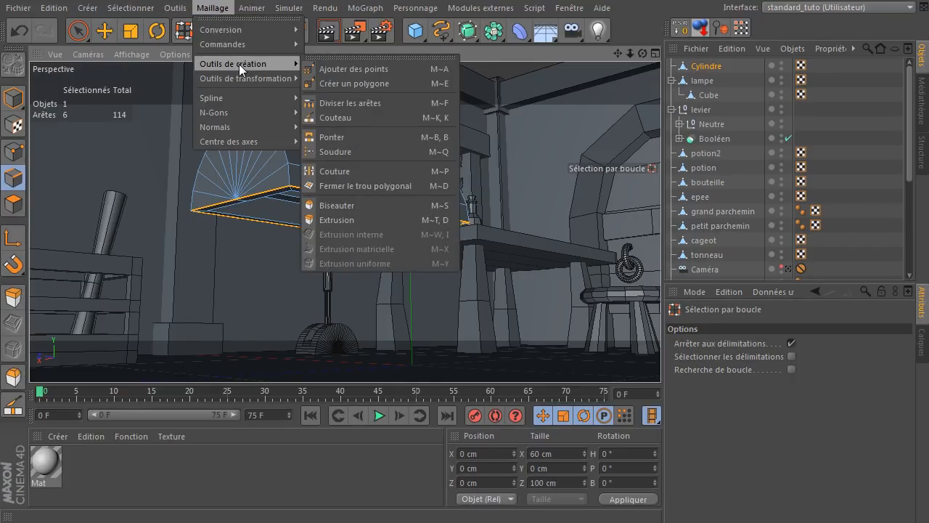
{"action": "mouse_move", "coordinate": [248, 43]}
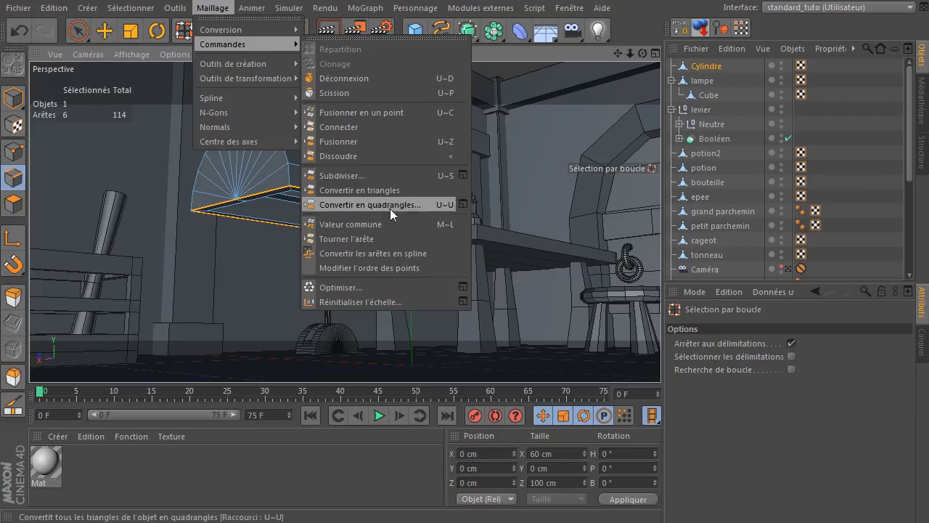
{"action": "left_click", "coordinate": [385, 252]}
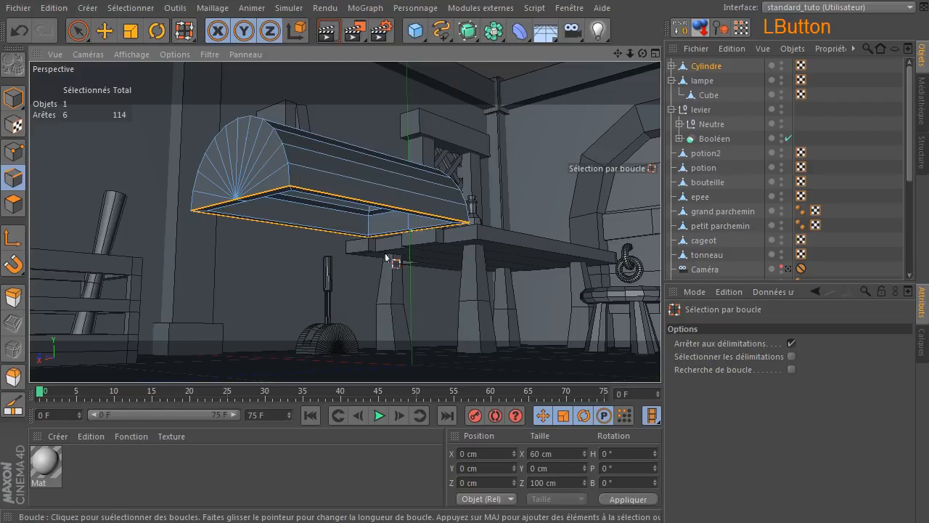
{"action": "left_click", "coordinate": [672, 66]}
{"action": "left_click", "coordinate": [731, 80]}
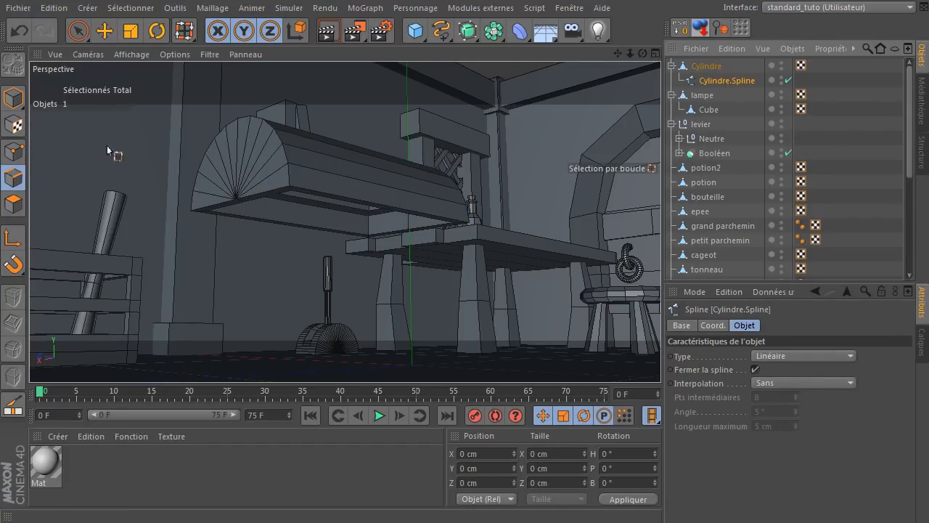
{"action": "left_click", "coordinate": [13, 98]}
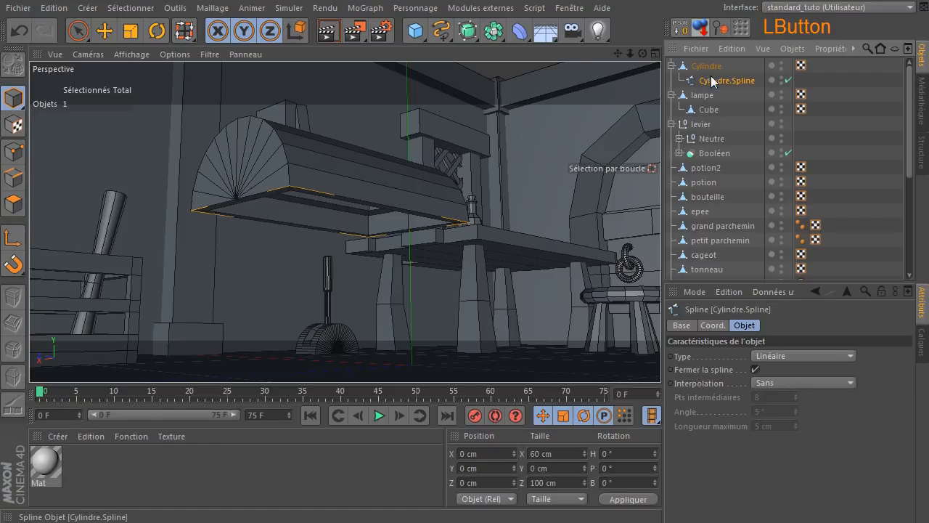
{"action": "left_click_drag", "start_coordinate": [711, 84], "coordinate": [708, 63]}
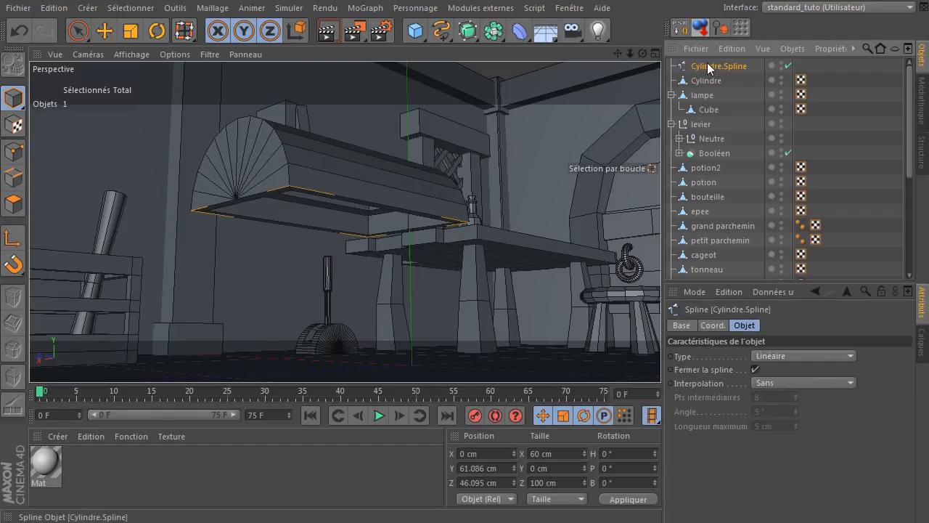
- Move the rim spline down along Y to about 49.6 cm, below the lid
{"action": "left_click", "coordinate": [104, 31]}
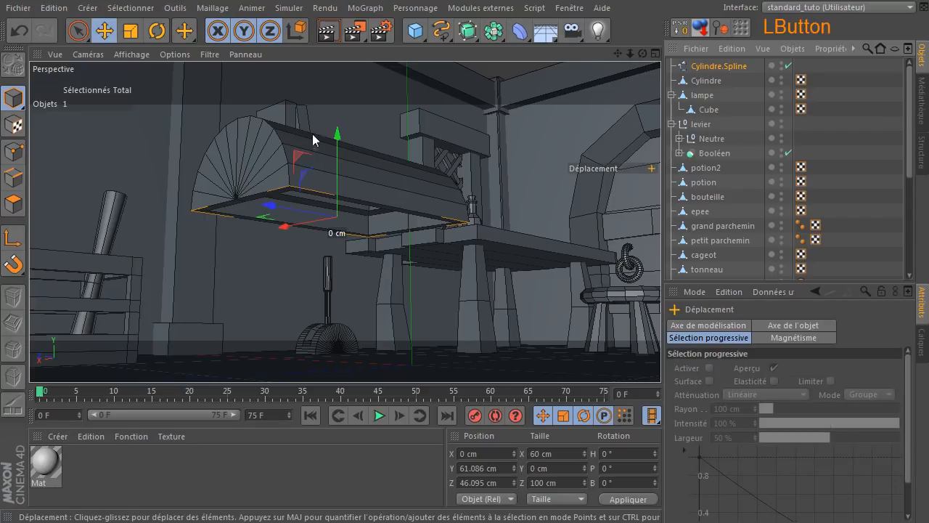
{"action": "left_click_drag", "start_coordinate": [337, 135], "coordinate": [338, 161]}
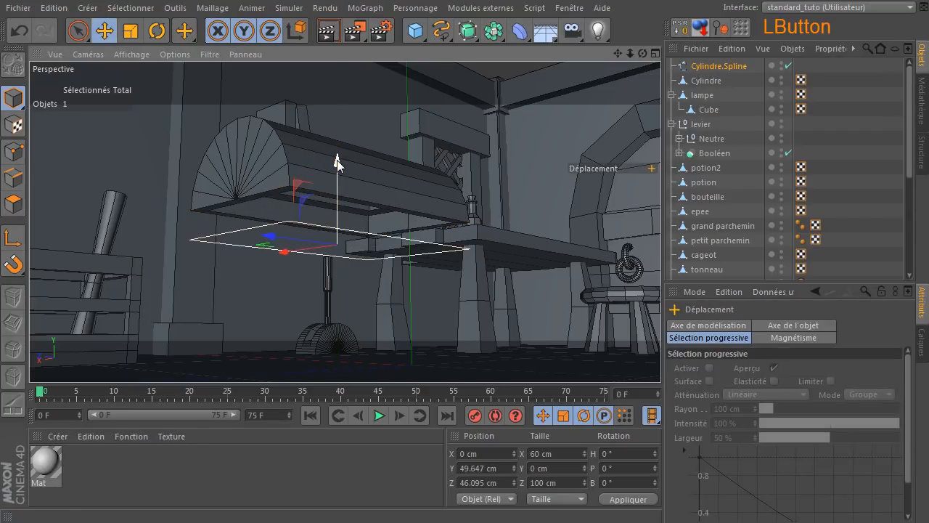
{"action": "left_click_drag", "start_coordinate": [643, 58], "coordinate": [425, 297]}
{"action": "scroll", "coordinate": [483, 224], "scroll_direction": "down", "scroll_amount": 1}
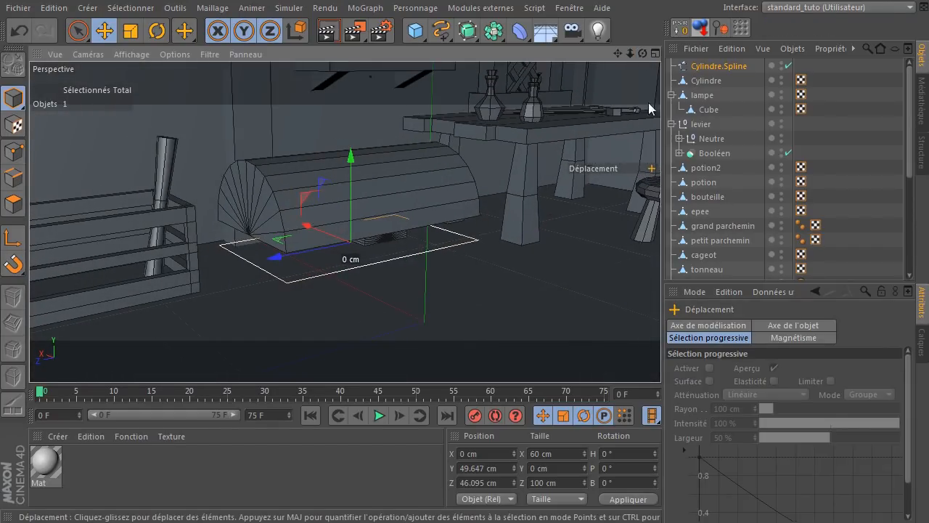
{"action": "left_click_drag", "start_coordinate": [617, 54], "coordinate": [623, 18]}
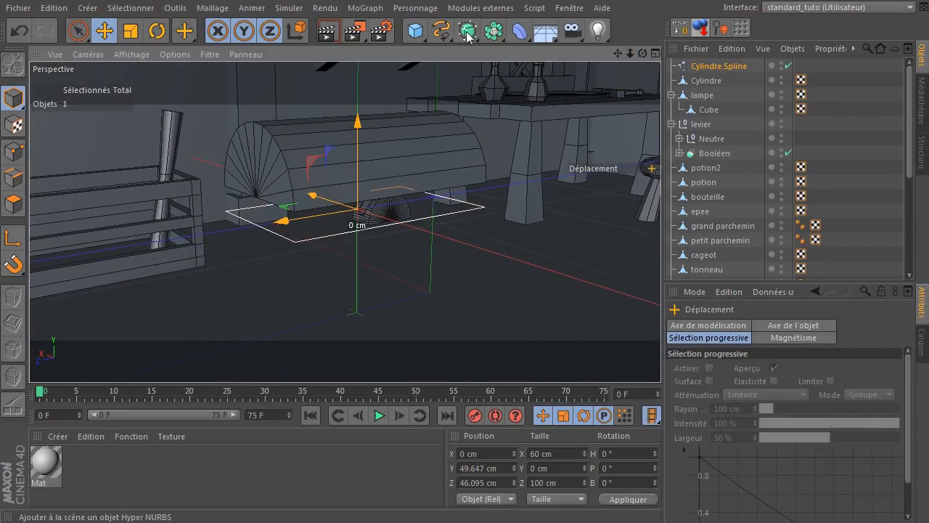
- Add an Extrusion NURBS object and make Cylindre.Spline its child
{"action": "left_click", "coordinate": [469, 31]}
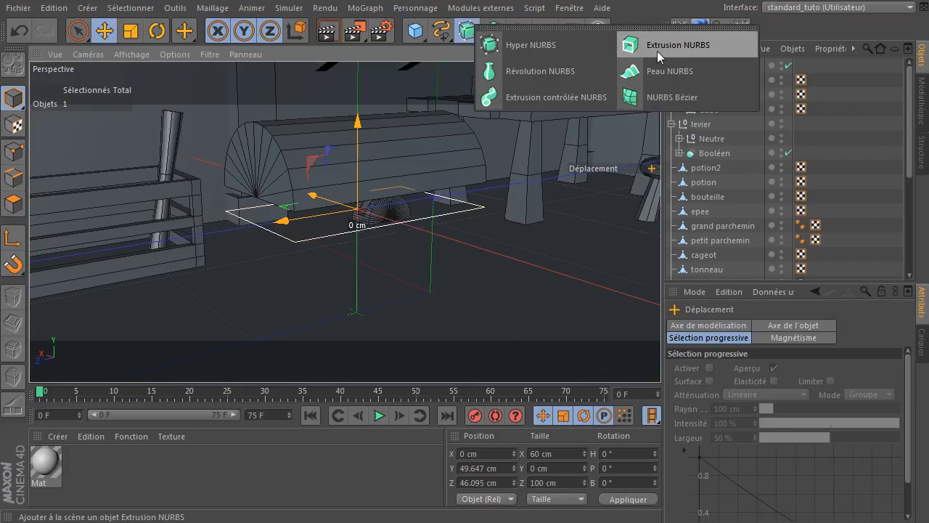
{"action": "left_click", "coordinate": [658, 45]}
{"action": "left_click", "coordinate": [712, 82]}
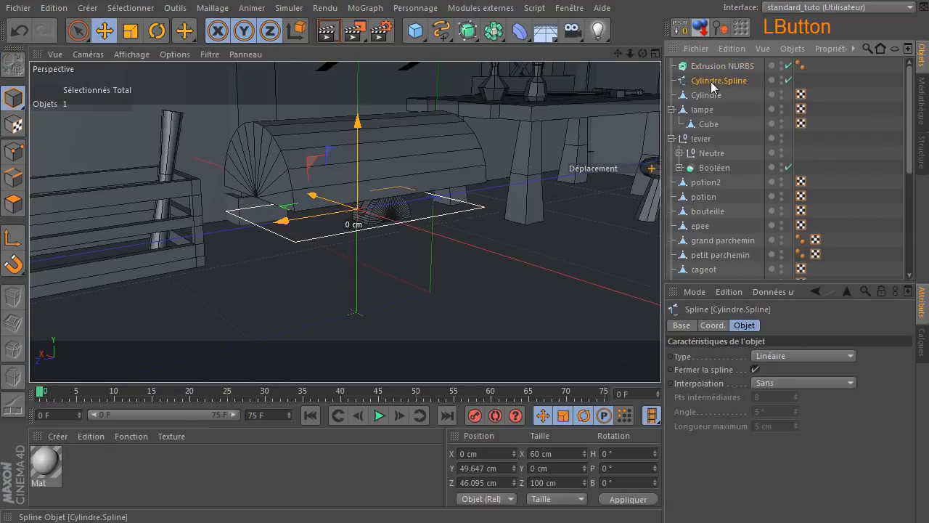
{"action": "left_click_drag", "start_coordinate": [719, 73], "coordinate": [719, 67]}
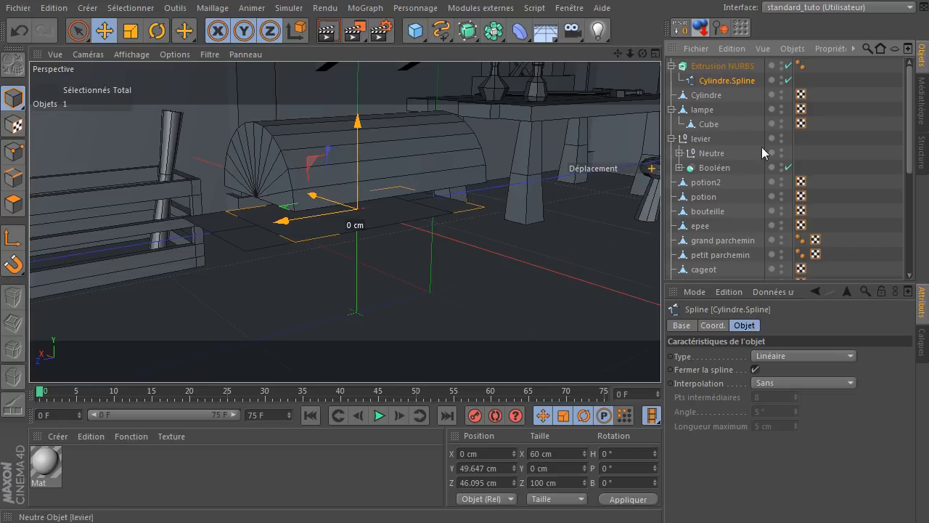
- Set the viewport display to Gouraud shading with lines
{"action": "left_click_drag", "start_coordinate": [643, 54], "coordinate": [173, 55]}
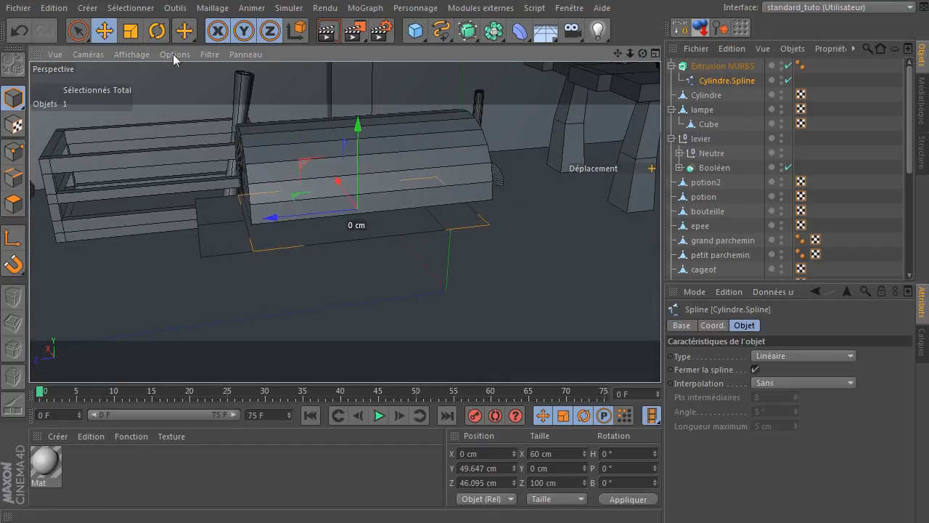
{"action": "left_click", "coordinate": [145, 55]}
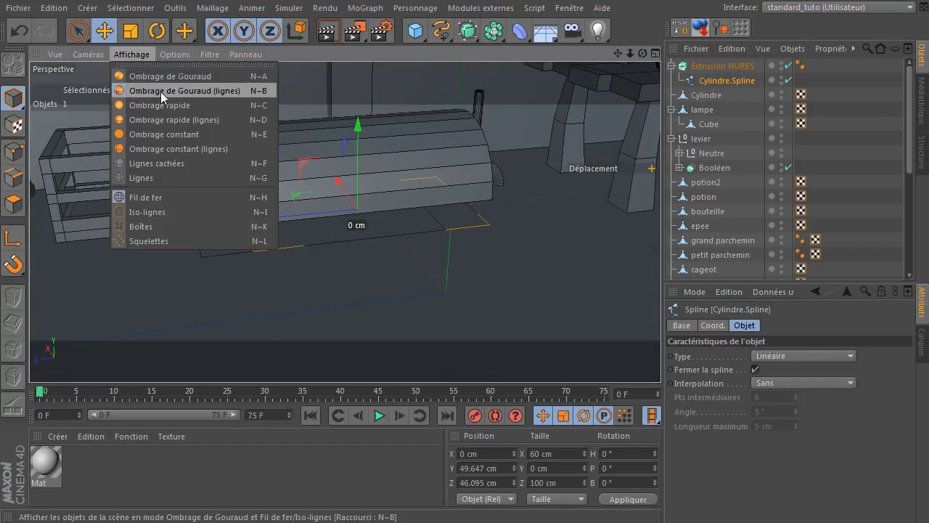
{"action": "left_click", "coordinate": [162, 94]}
{"action": "left_click_drag", "start_coordinate": [642, 54], "coordinate": [375, 259]}
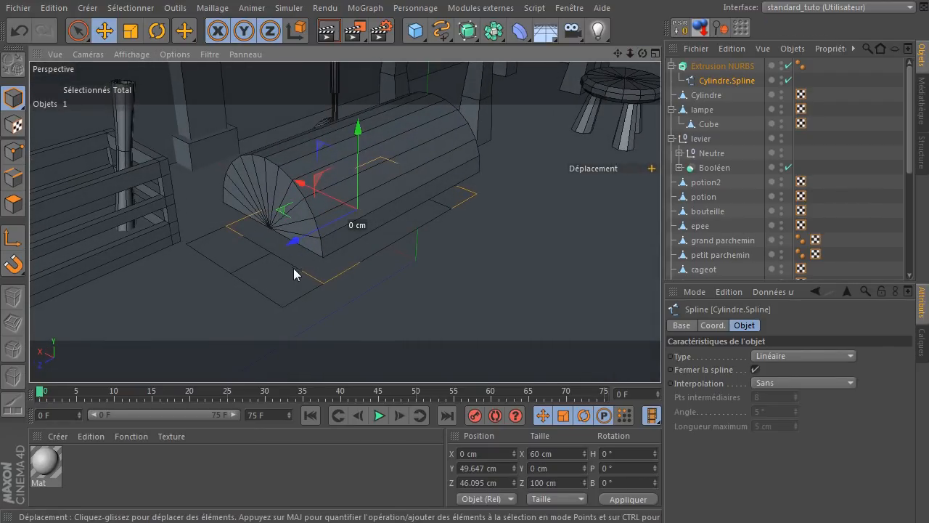
- Set the Extrusion NURBS movement to 0 cm on Z and 20 cm on Y so the rim extrudes vertically
{"action": "left_click", "coordinate": [728, 65]}
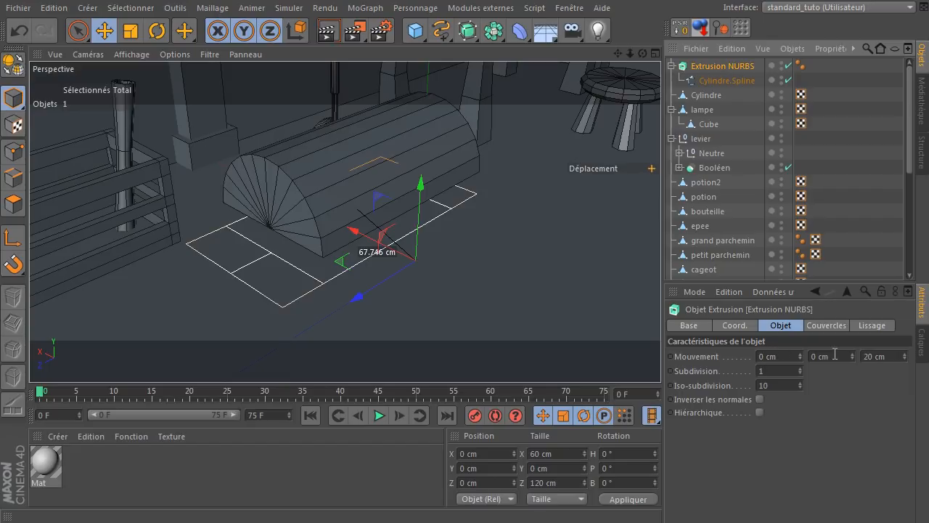
{"action": "left_click", "coordinate": [895, 354]}
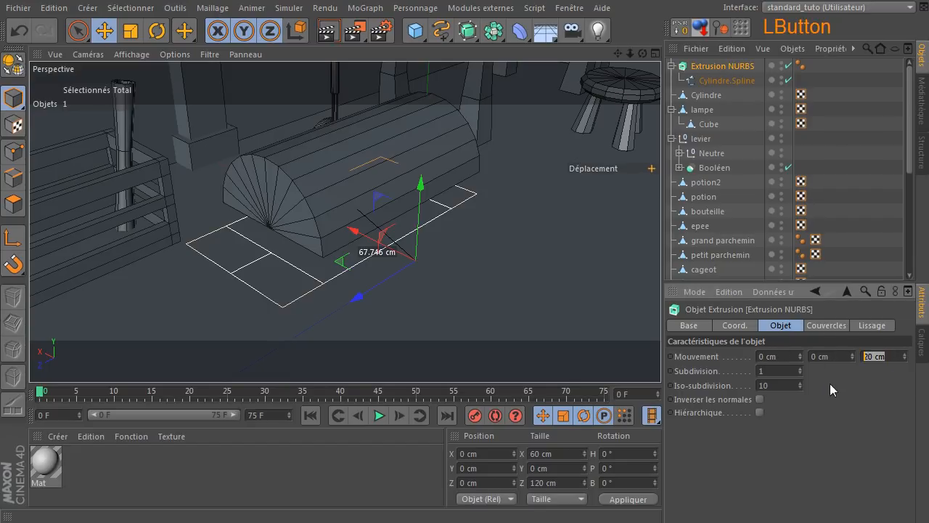
{"action": "type", "text": "0"}
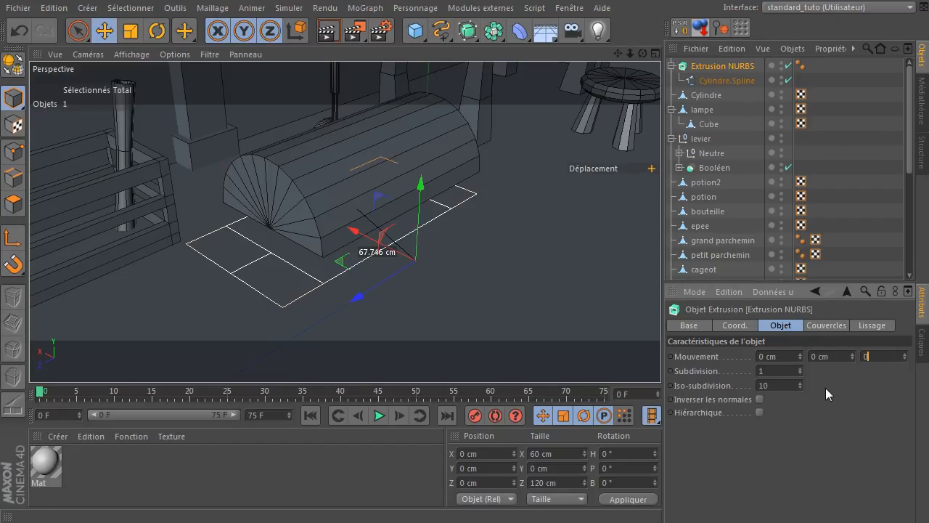
{"action": "left_click", "coordinate": [840, 354]}
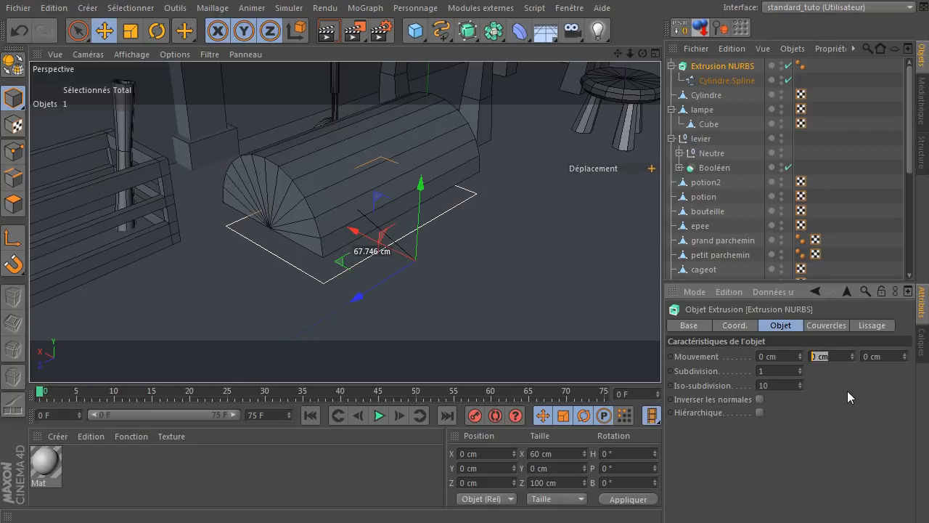
{"action": "type", "text": "20"}
{"action": "key", "text": "Return"}
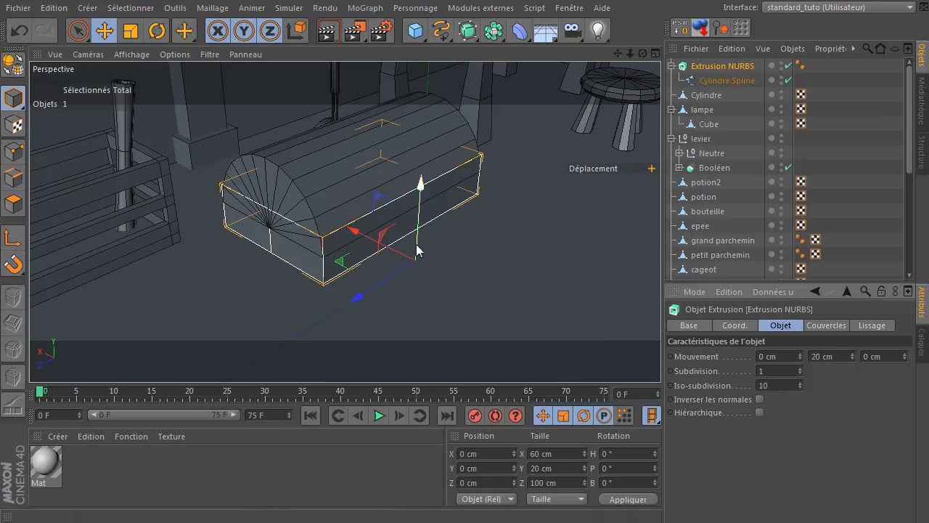
- Lower the extruded chest base about 37 cm along Y and set its Y extrusion to 40 cm
{"action": "left_click_drag", "start_coordinate": [420, 184], "coordinate": [428, 250]}
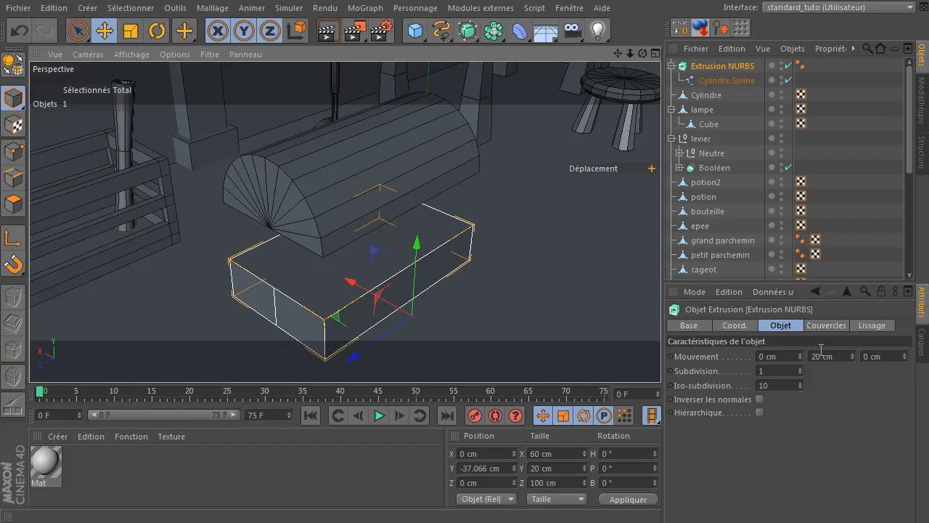
{"action": "left_click", "coordinate": [844, 356]}
{"action": "type", "text": "40"}
{"action": "key", "text": "Return"}
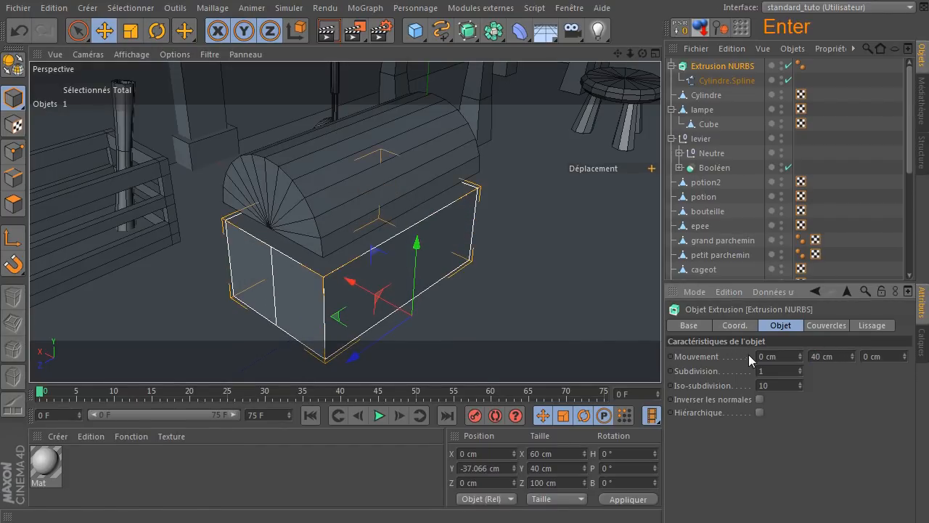
- Deselect the extruded base and examine its proportions against the lid
{"action": "left_click_drag", "start_coordinate": [644, 53], "coordinate": [587, 249]}
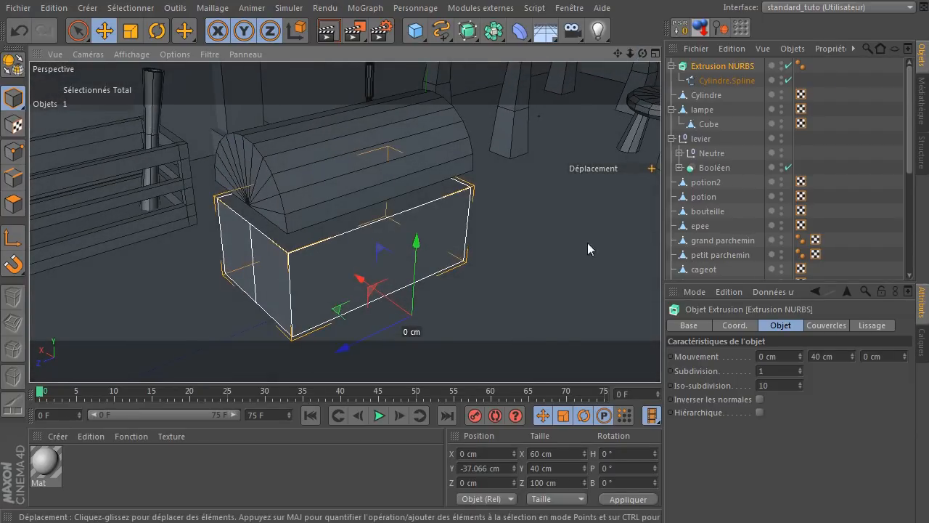
{"action": "left_click", "coordinate": [78, 30]}
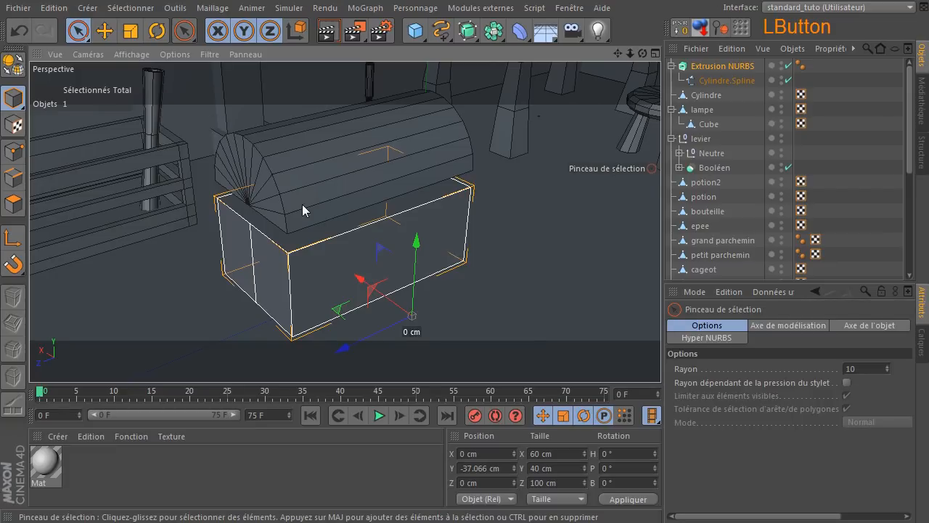
{"action": "left_click", "coordinate": [561, 288]}
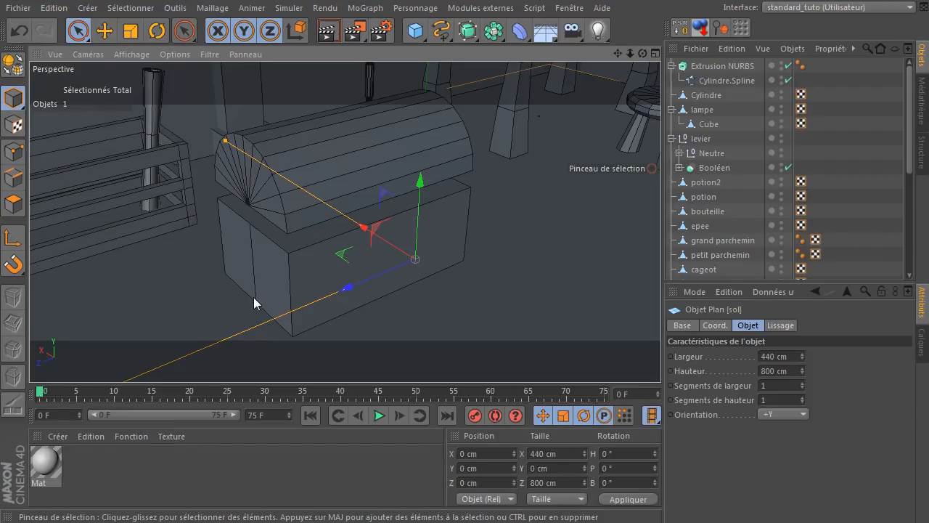
- Disable the Extrusion NURBS generator and display the points of its child Cylindre.Spline for editing
{"action": "left_click_drag", "start_coordinate": [643, 53], "coordinate": [457, 160]}
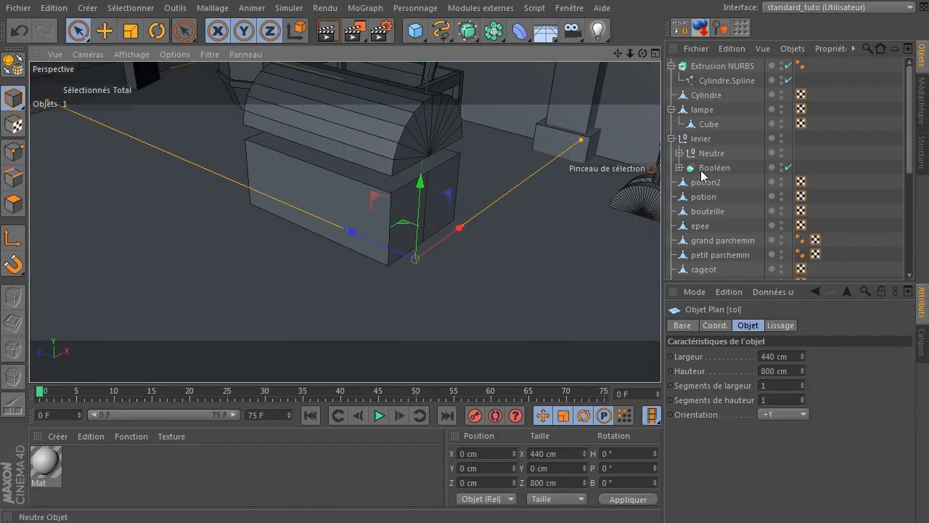
{"action": "left_click", "coordinate": [719, 66]}
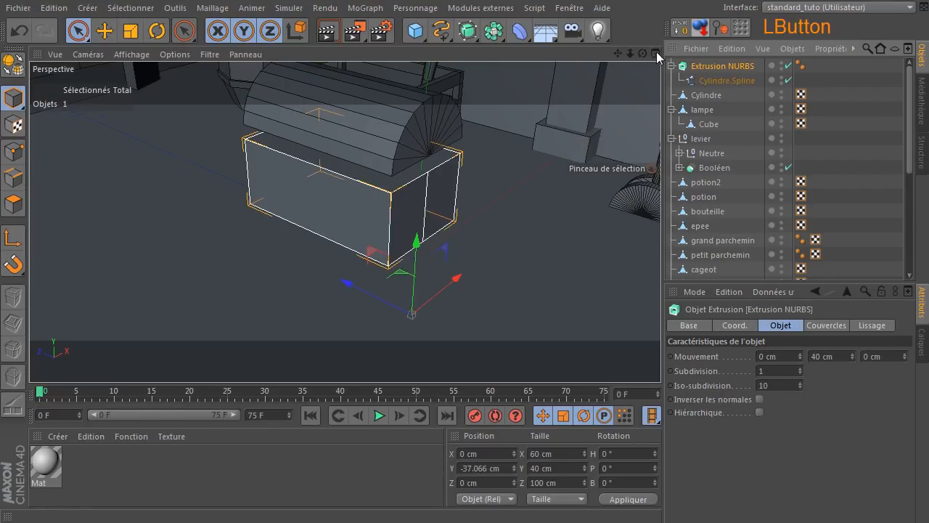
{"action": "left_click_drag", "start_coordinate": [642, 53], "coordinate": [594, 95]}
{"action": "scroll", "coordinate": [345, 221], "scroll_direction": "up", "scroll_amount": 5}
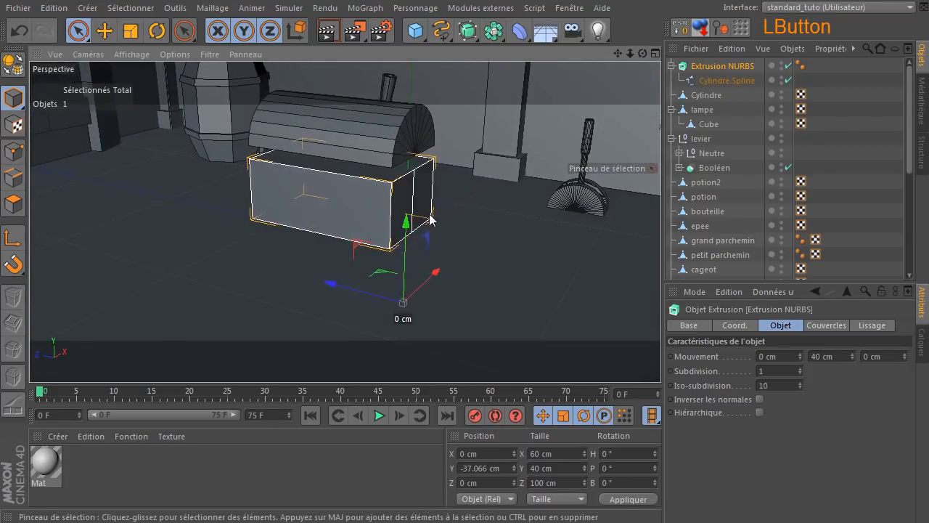
{"action": "left_click", "coordinate": [789, 66]}
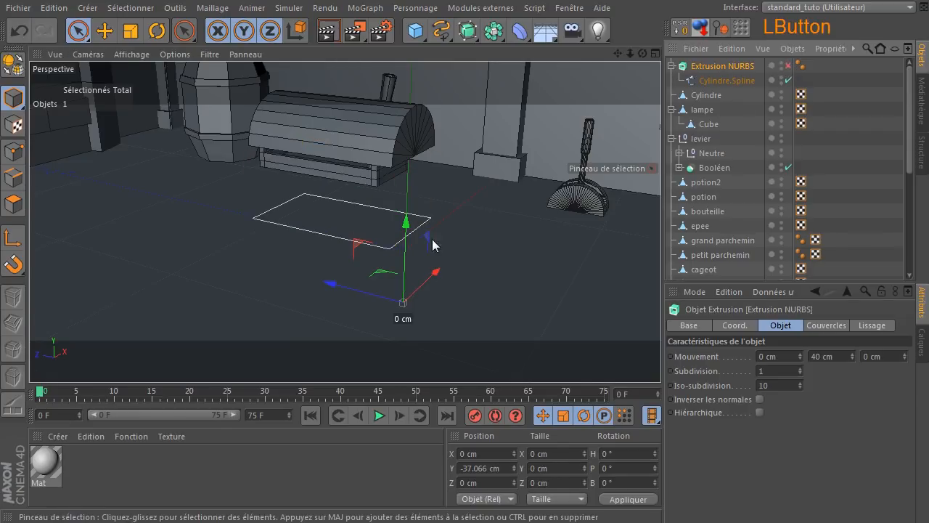
{"action": "left_click", "coordinate": [6, 154]}
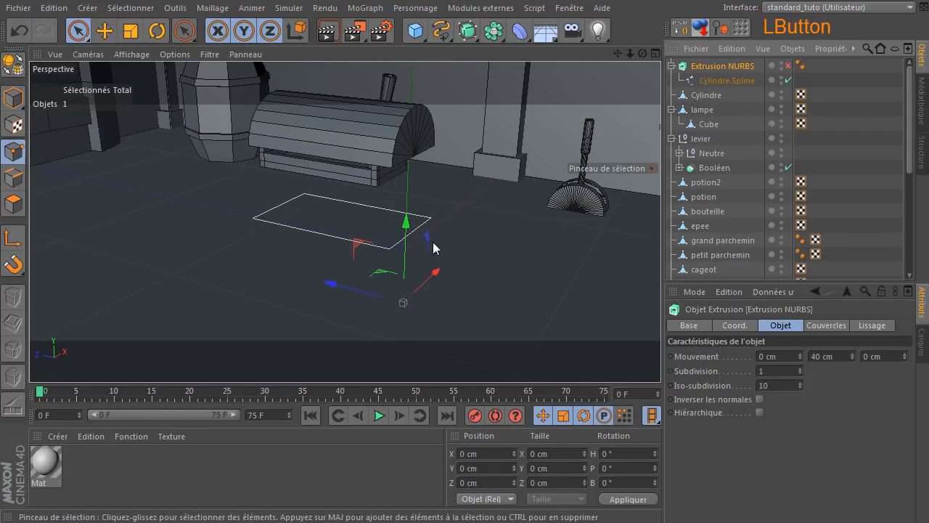
{"action": "left_click", "coordinate": [719, 81]}
{"action": "scroll", "coordinate": [410, 225], "scroll_direction": "up", "scroll_amount": 5}
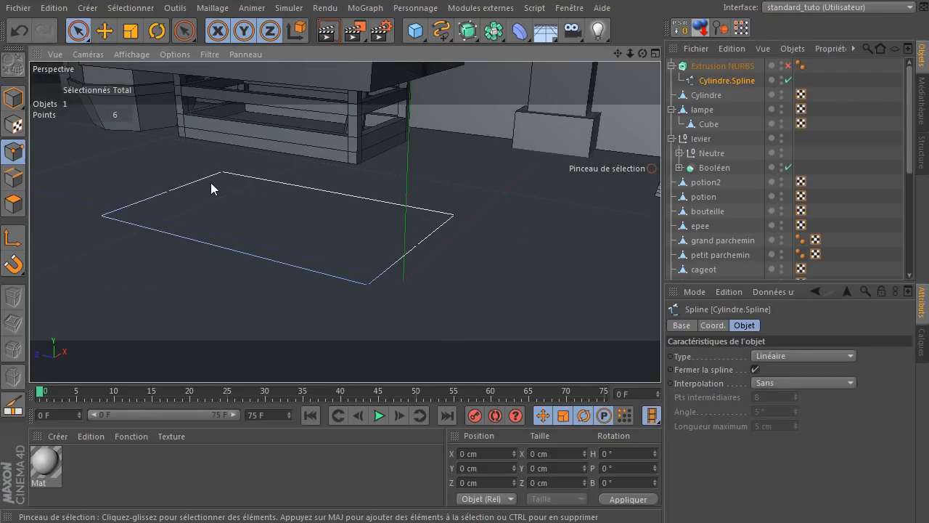
- Delete the extra midpoint on each short side of the rim spline and re-enable the Extrusion NURBS
{"action": "left_click", "coordinate": [417, 246]}
{"action": "key", "text": "Delete"}
{"action": "left_click", "coordinate": [165, 186]}
{"action": "key", "text": "Delete"}
{"action": "left_click", "coordinate": [788, 66]}
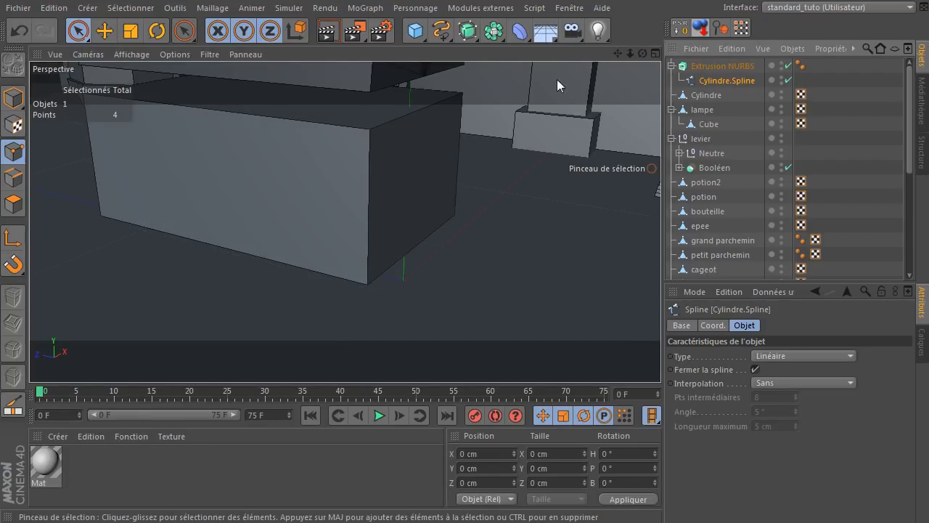
{"action": "left_click_drag", "start_coordinate": [642, 53], "coordinate": [612, 64]}
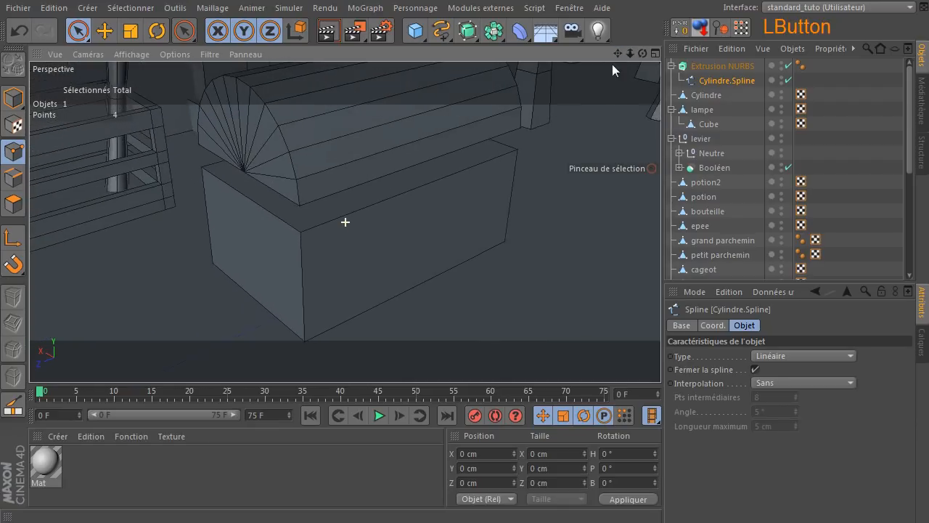
- Convert the Extrusion NURBS to an editable polygon object and inspect its two separate cap objects
{"action": "left_click", "coordinate": [697, 67]}
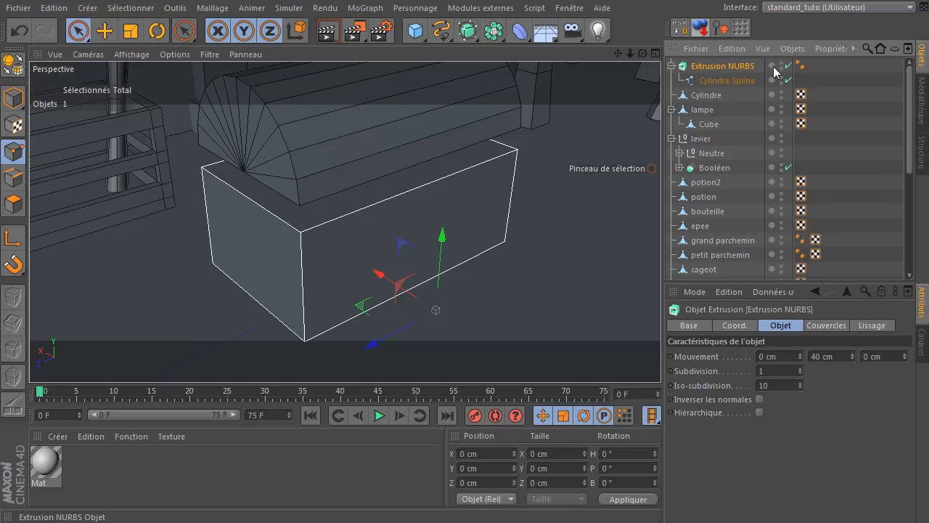
{"action": "key", "text": "c"}
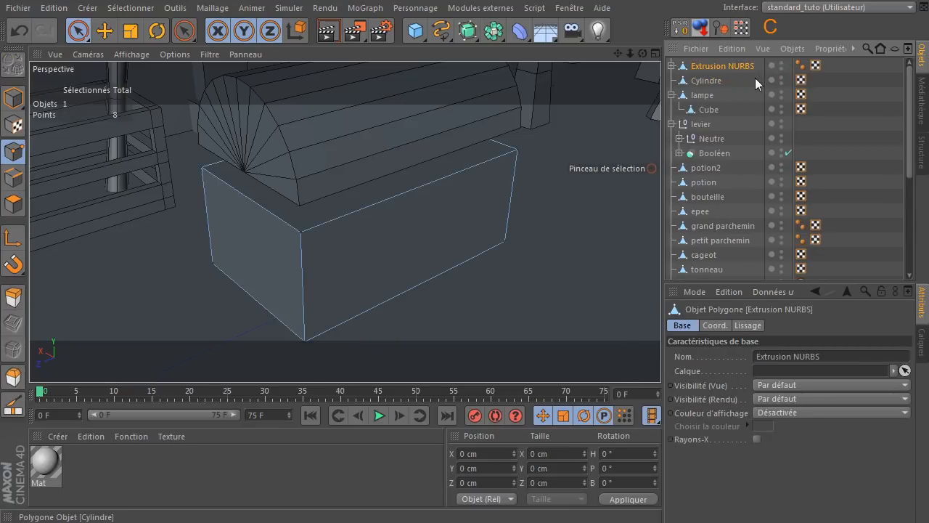
{"action": "left_click", "coordinate": [672, 66]}
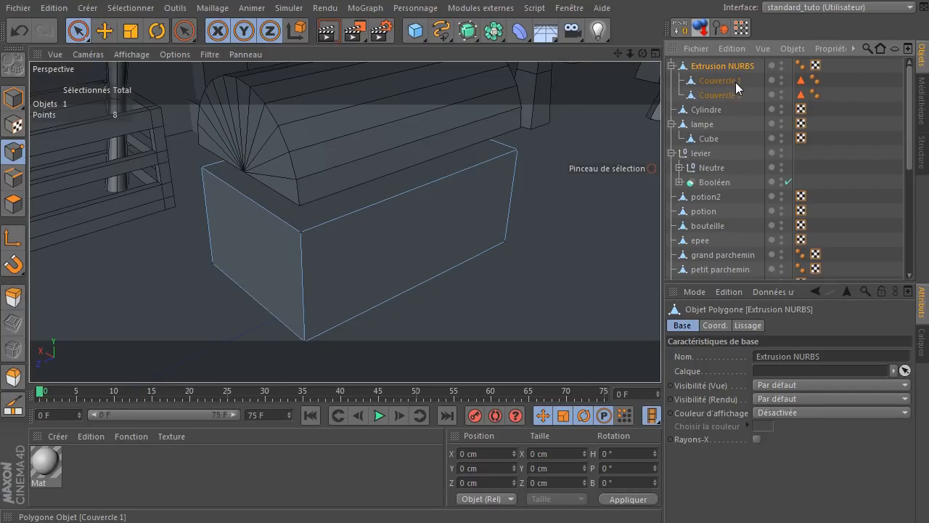
{"action": "left_click", "coordinate": [721, 80]}
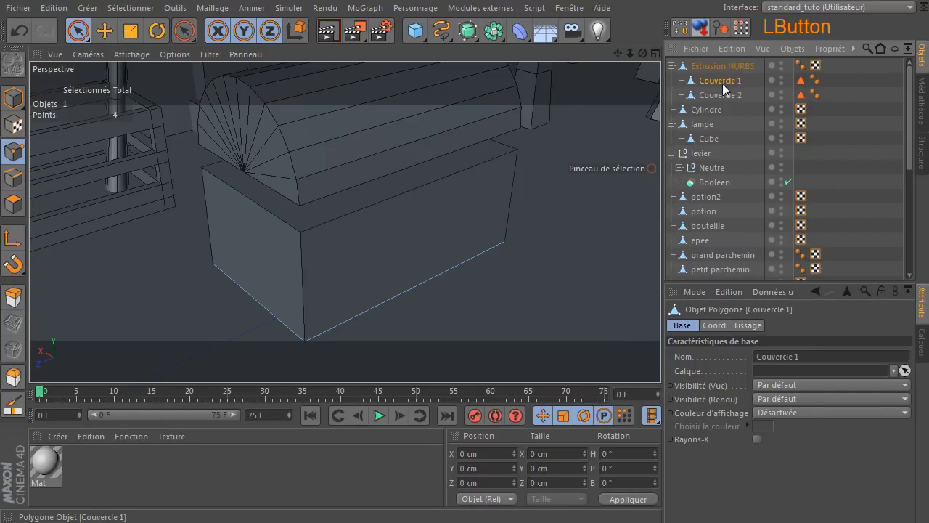
{"action": "left_click", "coordinate": [721, 95]}
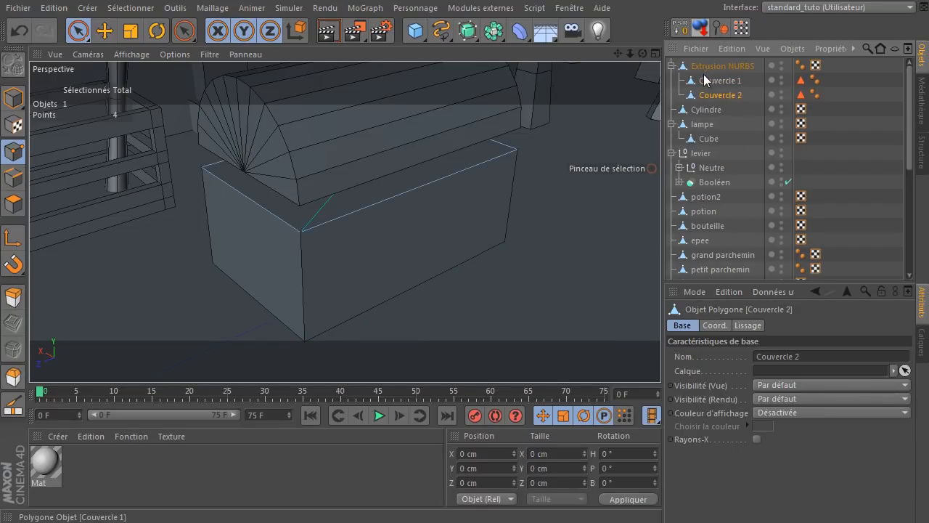
- Connect the extruded base with Couvercle 1 and Couvercle 2 into a single object, deleting the originals
{"action": "left_click", "coordinate": [705, 67]}
{"action": "left_click", "coordinate": [712, 93], "text": "shift"}
{"action": "left_click", "coordinate": [708, 80], "text": "shift"}
{"action": "right_click", "coordinate": [715, 68]}
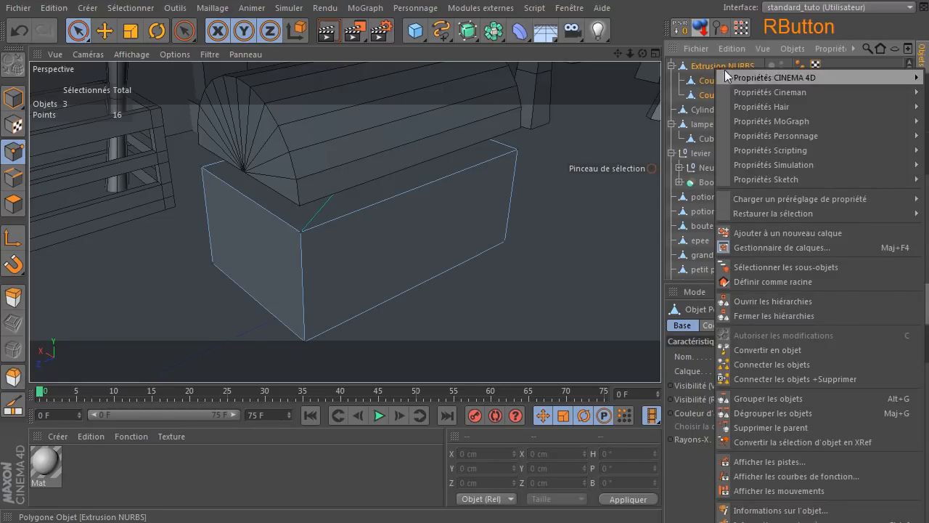
{"action": "left_click", "coordinate": [742, 380]}
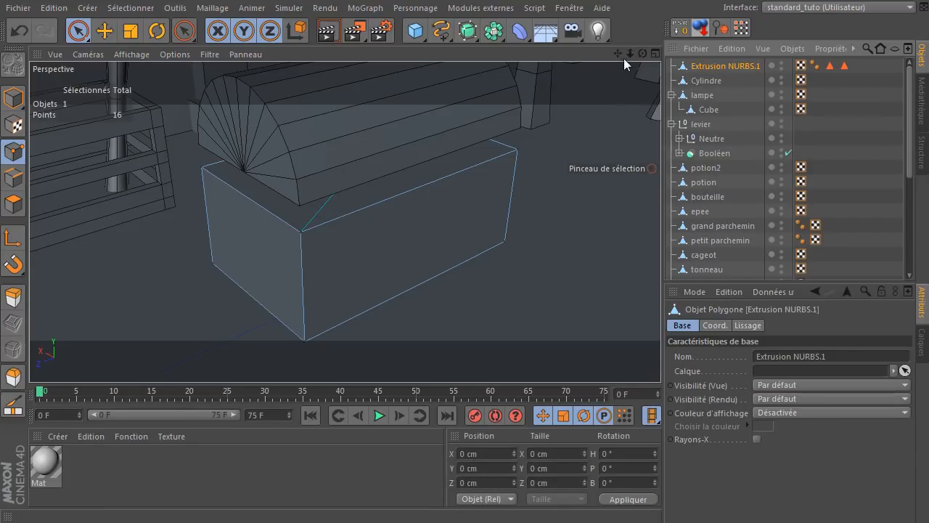
- Check the upper corners of the merged base for overlapping points using rectangle selections
{"action": "left_click_drag", "start_coordinate": [436, 309], "coordinate": [436, 309], "text": "alt"}
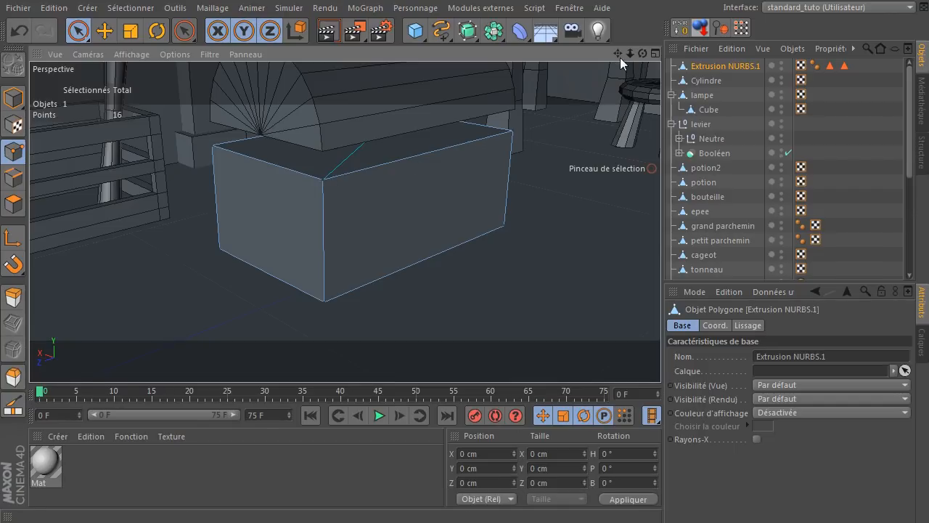
{"action": "left_click_drag", "start_coordinate": [642, 53], "coordinate": [435, 310]}
{"action": "left_click_drag", "start_coordinate": [640, 54], "coordinate": [435, 310]}
{"action": "left_click_drag", "start_coordinate": [631, 56], "coordinate": [595, 211]}
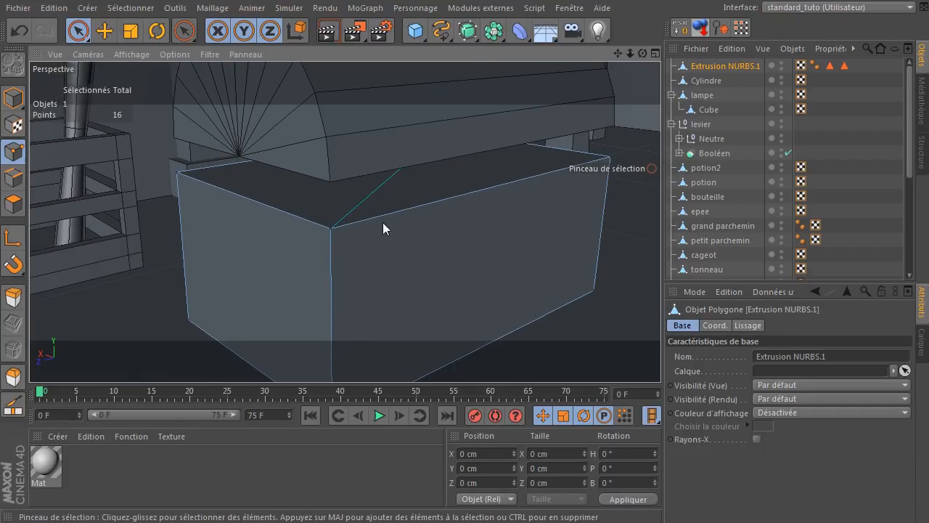
{"action": "left_click", "coordinate": [80, 32]}
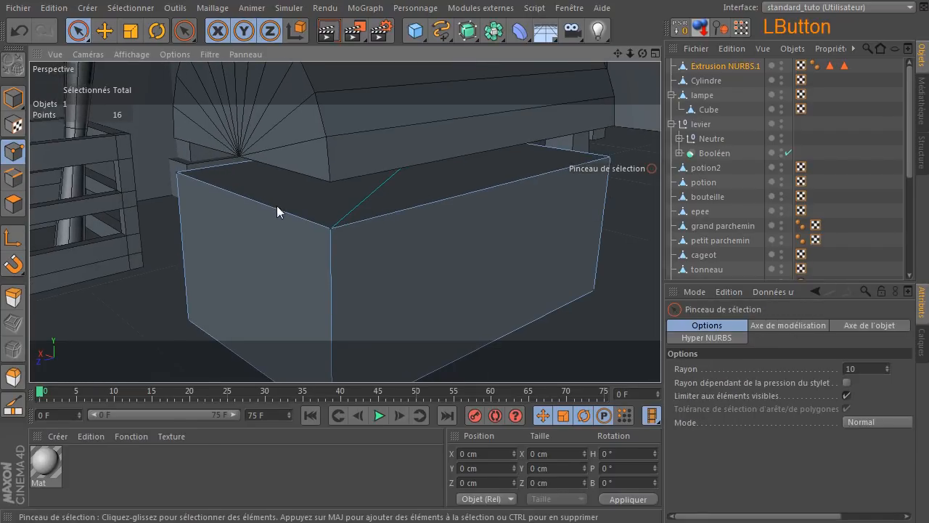
{"action": "left_click", "coordinate": [328, 228]}
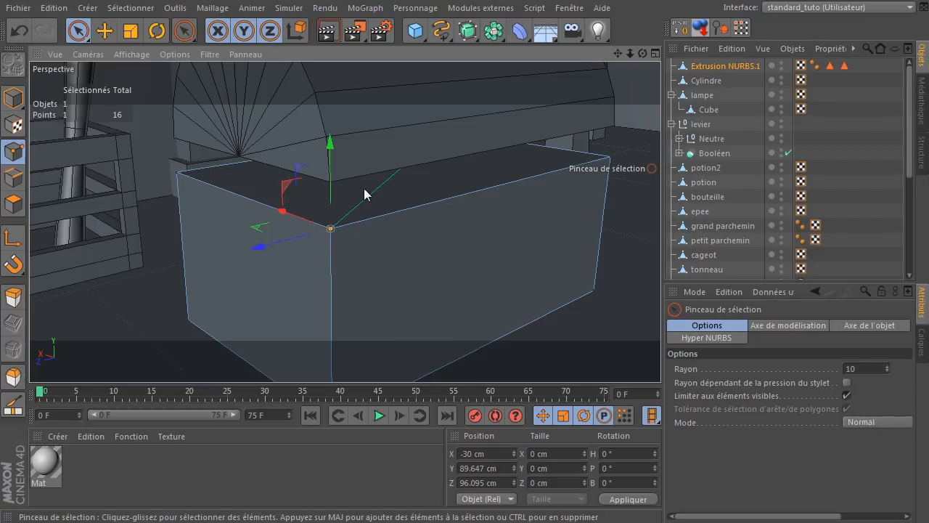
{"action": "left_click_drag", "start_coordinate": [80, 31], "coordinate": [111, 71]}
{"action": "left_click_drag", "start_coordinate": [310, 202], "coordinate": [370, 247]}
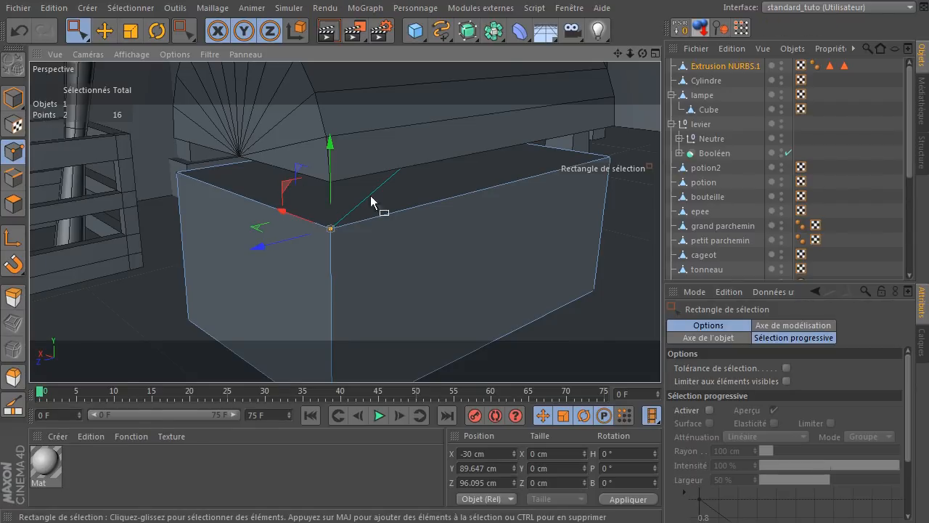
{"action": "left_click_drag", "start_coordinate": [643, 53], "coordinate": [633, 69]}
{"action": "left_click_drag", "start_coordinate": [379, 181], "coordinate": [317, 263]}
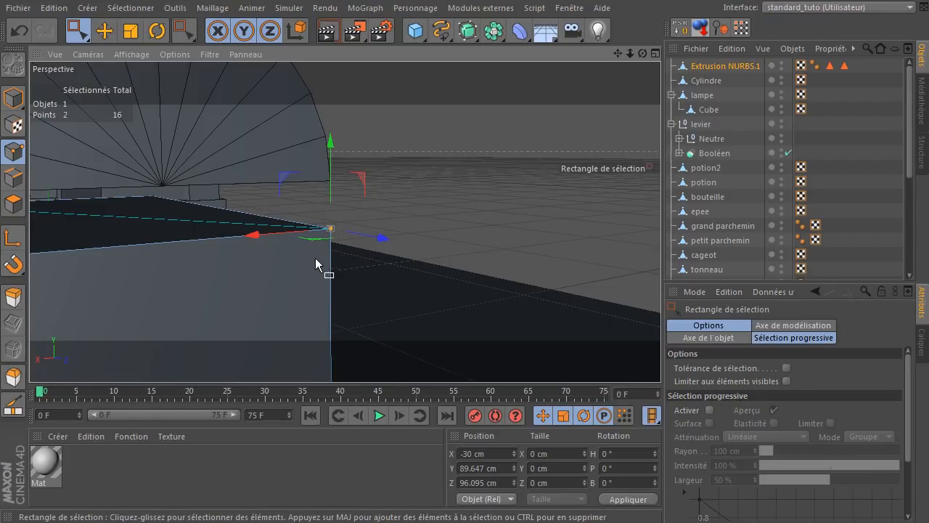
{"action": "left_click_drag", "start_coordinate": [623, 53], "coordinate": [490, 91]}
{"action": "left_click_drag", "start_coordinate": [132, 231], "coordinate": [215, 259]}
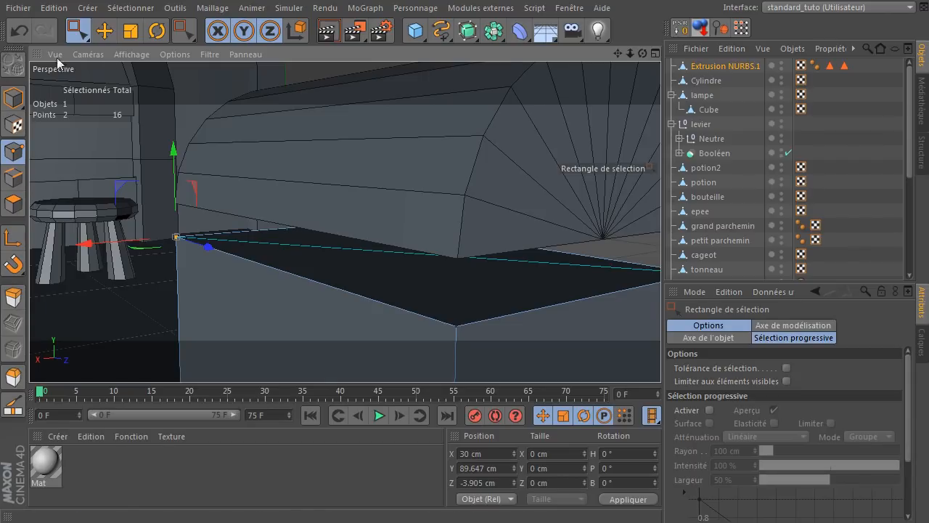
- Undo the merge and the polygon conversion to restore the parametric Extrusion NURBS with its spline
{"action": "left_click", "coordinate": [19, 32]}
{"action": "left_click", "coordinate": [20, 31]}
{"action": "left_click", "coordinate": [20, 32]}
{"action": "left_click", "coordinate": [20, 31]}
{"action": "left_click", "coordinate": [20, 31]}
{"action": "left_click", "coordinate": [19, 31]}
{"action": "left_click", "coordinate": [20, 32]}
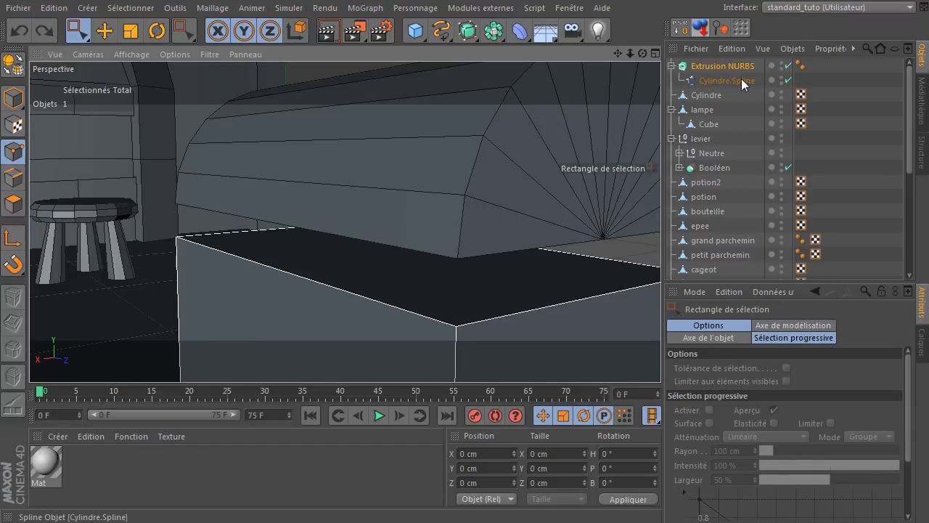
- Disable the extrusion, check two opposite corners of Cylindre.Spline for duplicate points, and re-enable it
{"action": "left_click", "coordinate": [788, 66]}
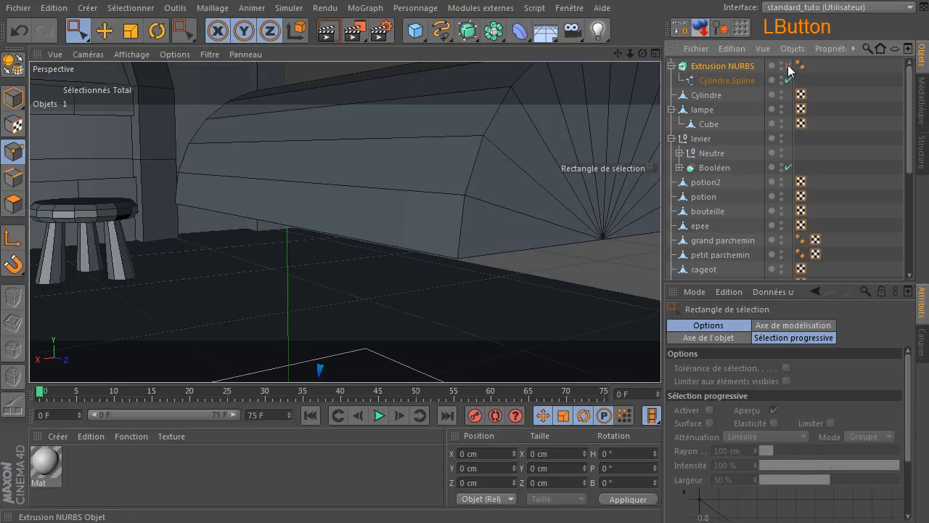
{"action": "left_click", "coordinate": [13, 151]}
{"action": "left_click_drag", "start_coordinate": [618, 53], "coordinate": [653, 6]}
{"action": "left_click_drag", "start_coordinate": [220, 241], "coordinate": [301, 283]}
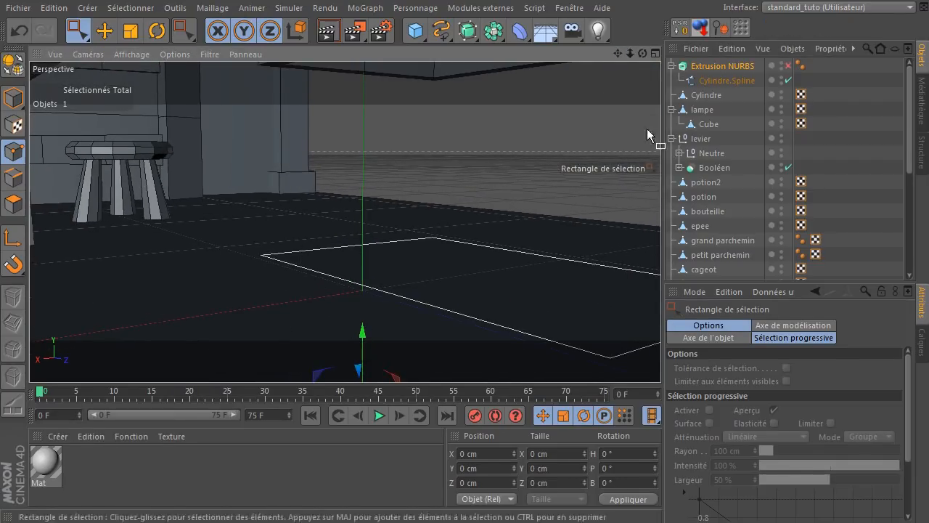
{"action": "left_click", "coordinate": [726, 81]}
{"action": "left_click_drag", "start_coordinate": [224, 221], "coordinate": [286, 288]}
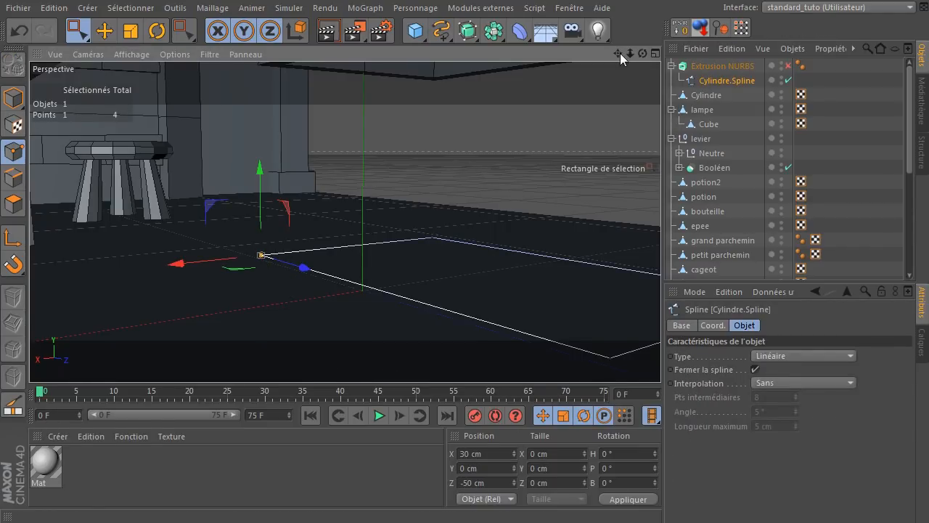
{"action": "left_click_drag", "start_coordinate": [618, 53], "coordinate": [621, 96]}
{"action": "left_click_drag", "start_coordinate": [521, 286], "coordinate": [618, 342]}
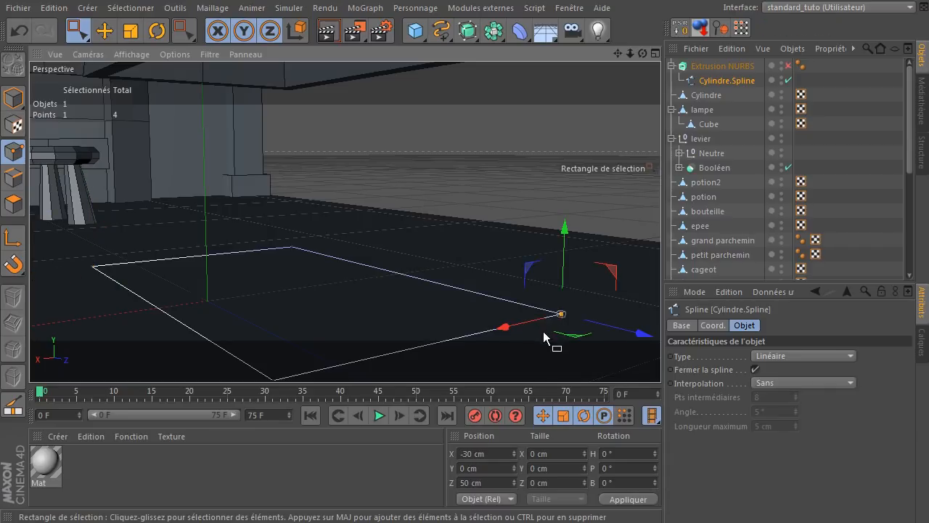
{"action": "left_click", "coordinate": [789, 65]}
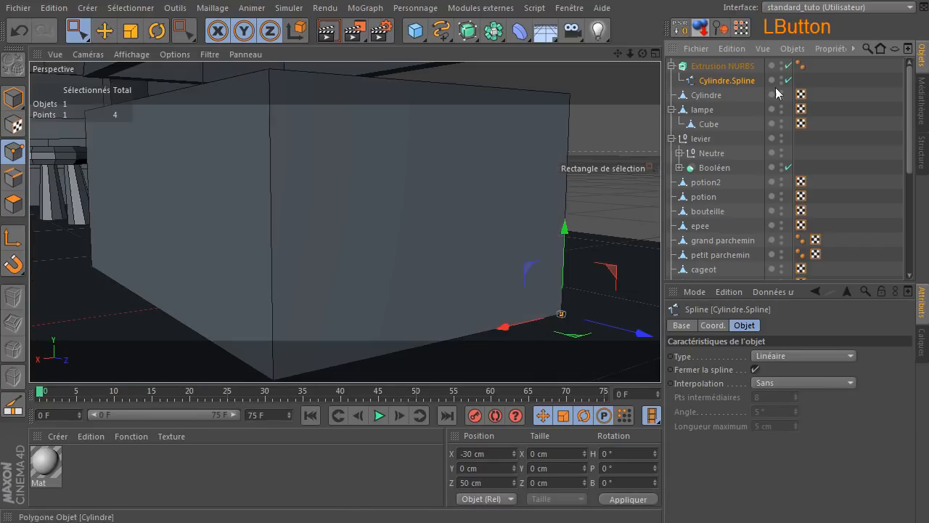
- Review the cap and object settings of the Extrusion NURBS
{"action": "left_click", "coordinate": [723, 66]}
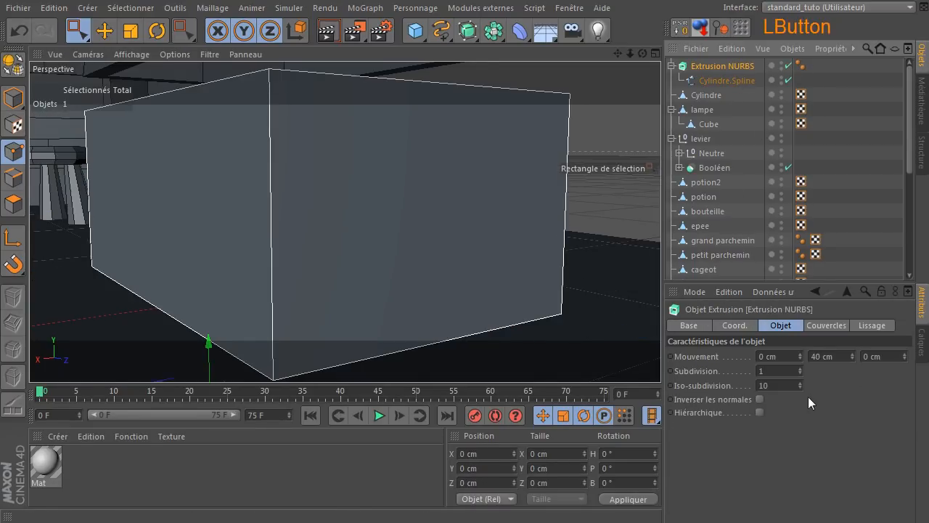
{"action": "left_click", "coordinate": [824, 326]}
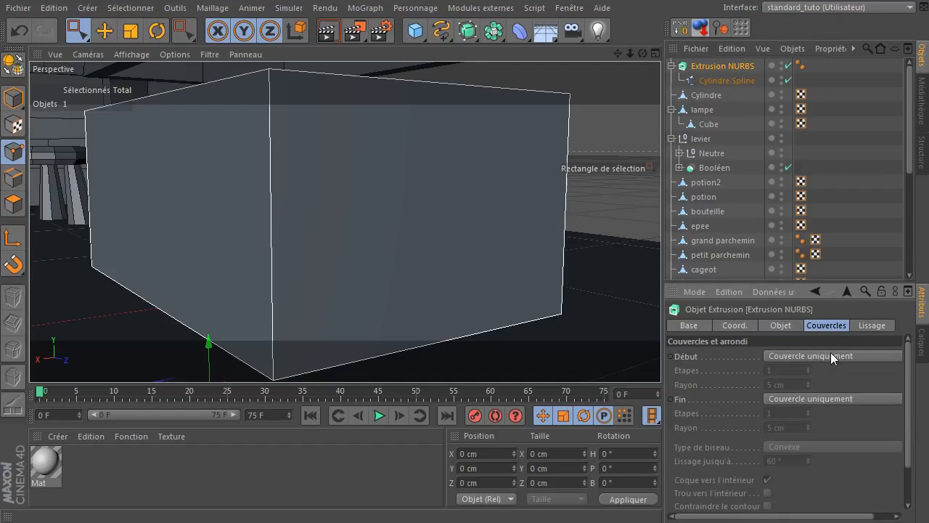
{"action": "left_click", "coordinate": [780, 326]}
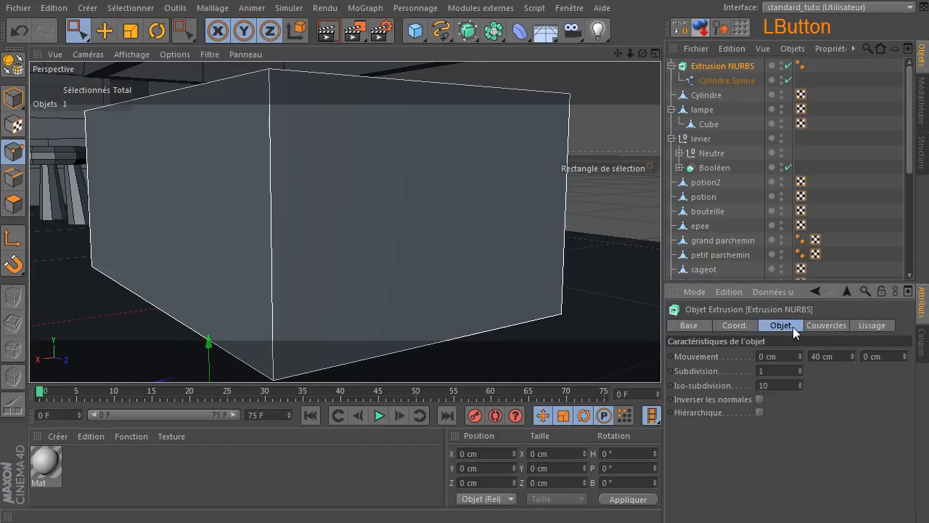
- Make the extruded chest base editable and inspect Couvercle 1 and Couvercle 2 individually
{"action": "left_click", "coordinate": [730, 64]}
{"action": "left_click_drag", "start_coordinate": [644, 52], "coordinate": [644, 52]}
{"action": "left_click", "coordinate": [736, 71]}
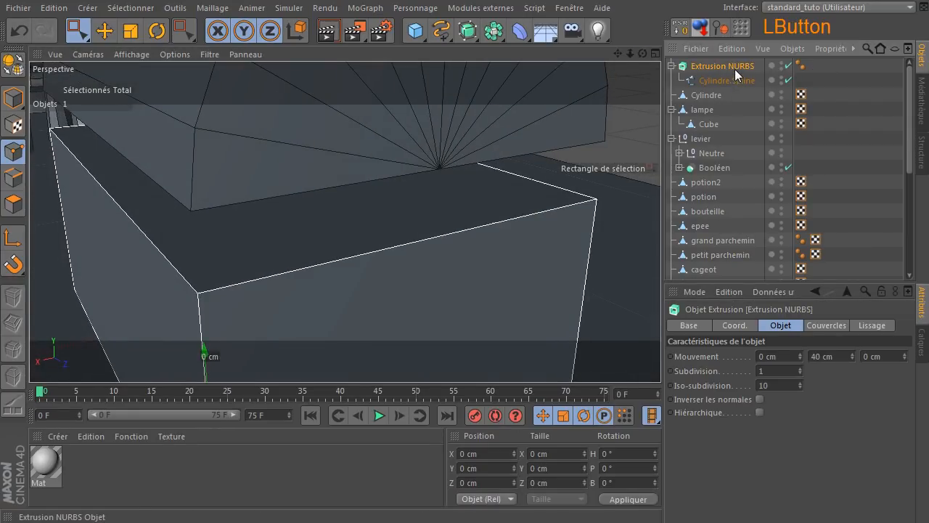
{"action": "left_click", "coordinate": [13, 66]}
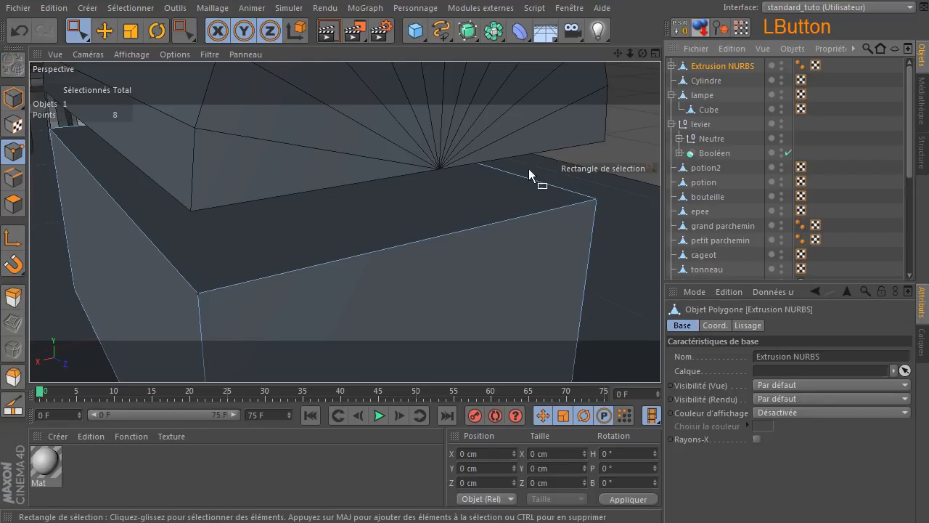
{"action": "left_click", "coordinate": [671, 66]}
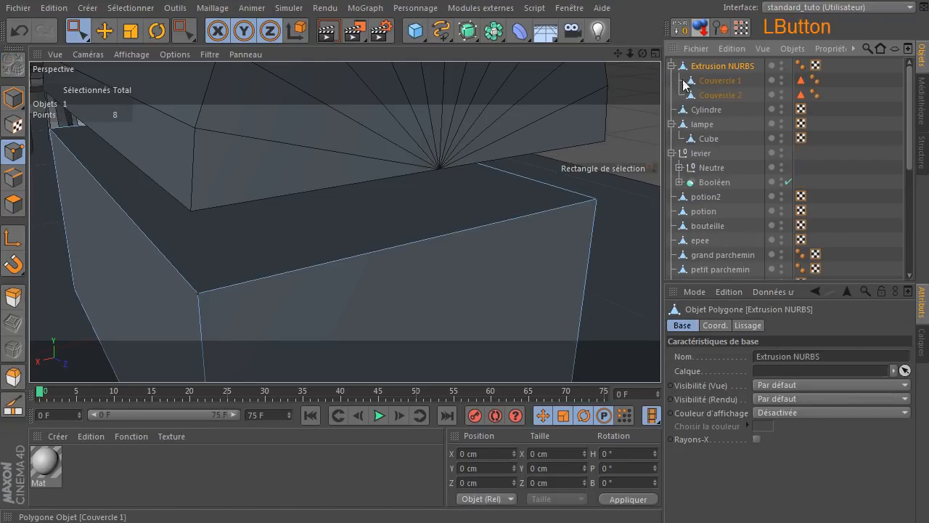
{"action": "left_click", "coordinate": [718, 80]}
{"action": "left_click", "coordinate": [721, 95]}
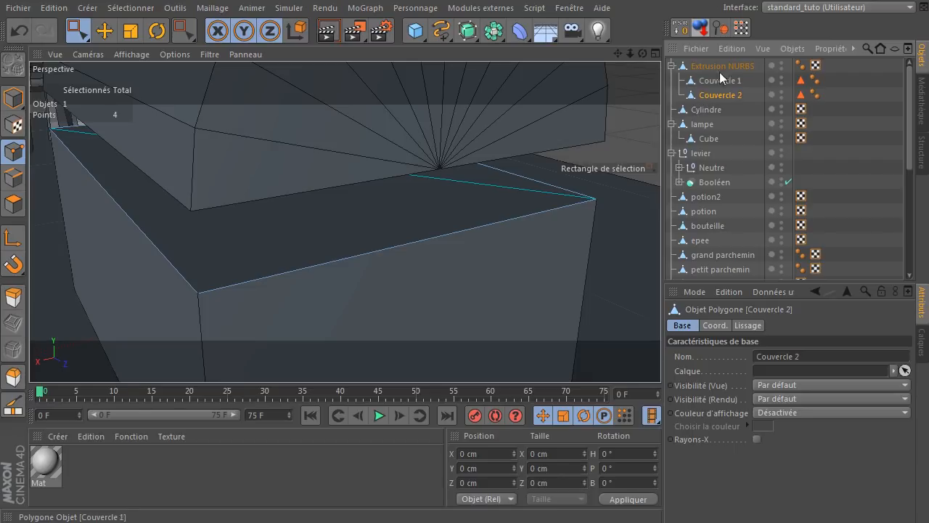
- Connect the Extrusion NURBS, Couvercle 1 and Couvercle 2 into one polygon object and delete the originals
{"action": "left_click", "coordinate": [719, 68]}
{"action": "left_click", "coordinate": [721, 96], "text": "shift"}
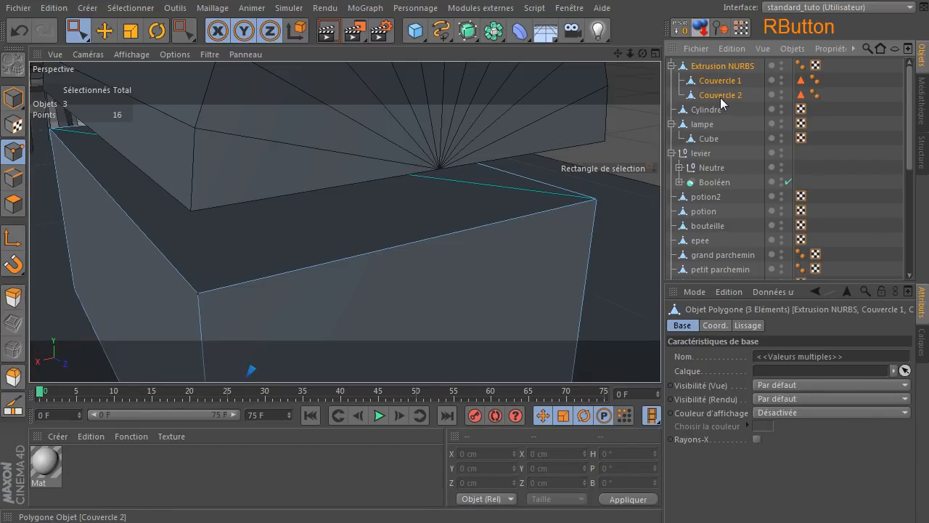
{"action": "right_click", "coordinate": [721, 98]}
{"action": "left_click", "coordinate": [755, 408]}
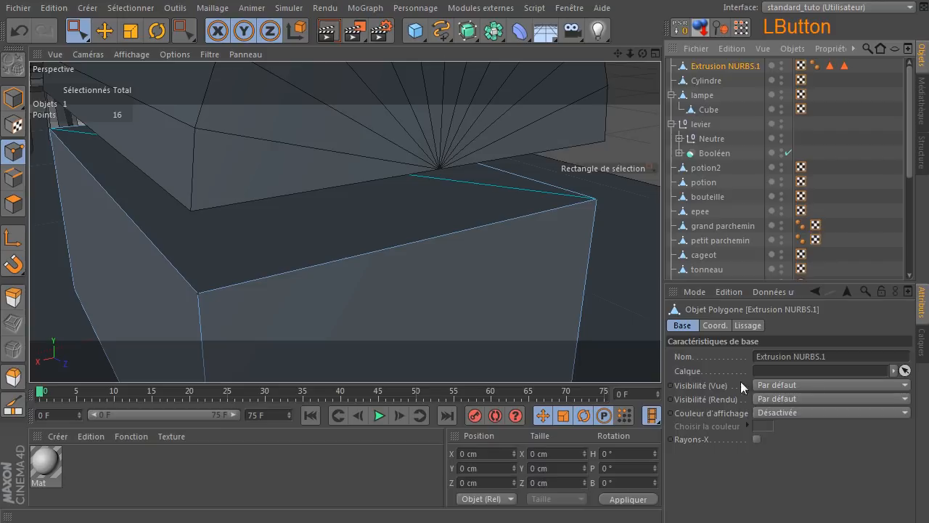
- Select all points of the merged chest base and optimize them to weld the duplicates
{"action": "left_click", "coordinate": [13, 152]}
{"action": "key", "text": "ctrl+a"}
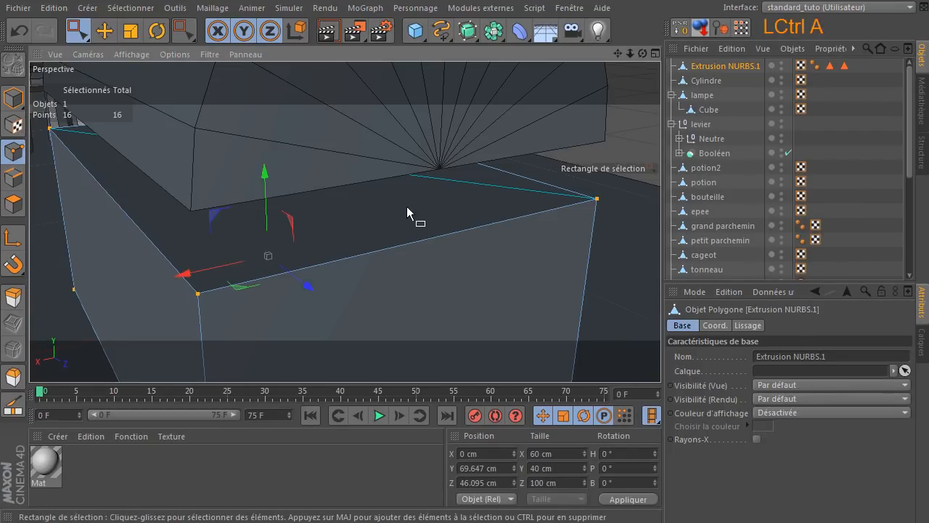
{"action": "right_click", "coordinate": [456, 86]}
{"action": "left_click", "coordinate": [500, 451]}
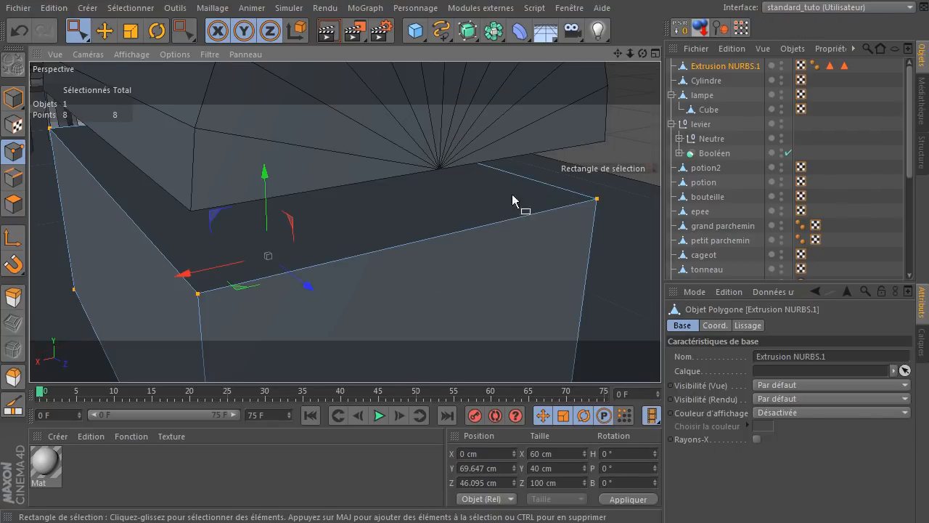
- Select the top polygon of the chest base and inner-extrude it by about 6.1 cm to form the rim
{"action": "left_click_drag", "start_coordinate": [78, 31], "coordinate": [114, 39]}
{"action": "left_click", "coordinate": [534, 176]}
{"action": "left_click_drag", "start_coordinate": [644, 54], "coordinate": [297, 180]}
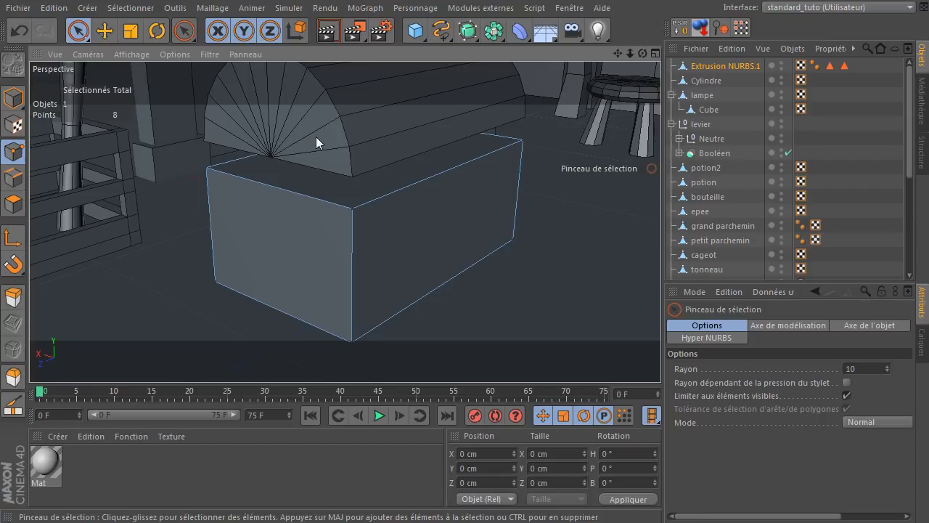
{"action": "left_click", "coordinate": [13, 204]}
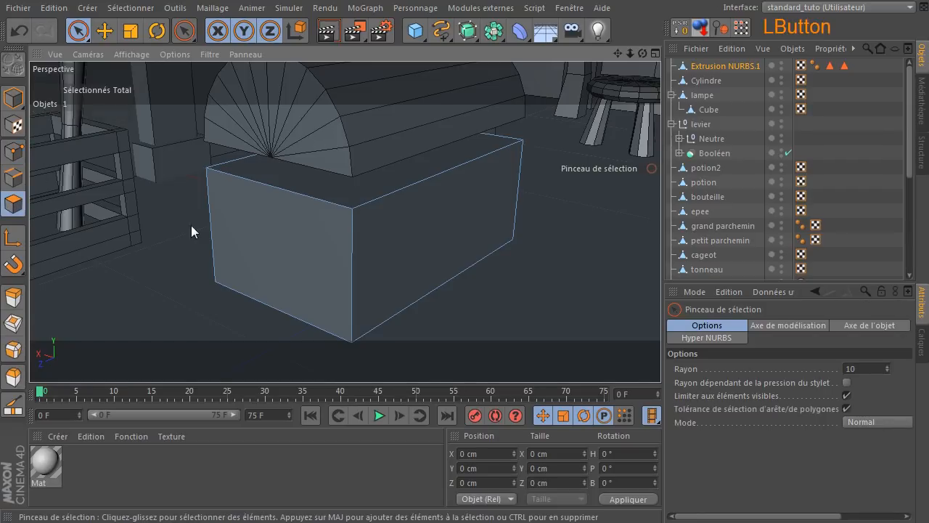
{"action": "left_click", "coordinate": [436, 166]}
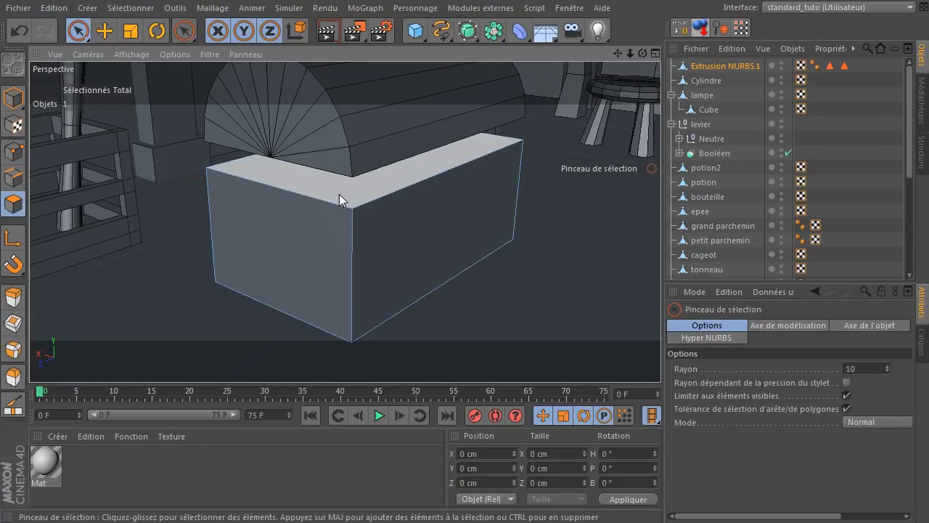
{"action": "left_click", "coordinate": [386, 176]}
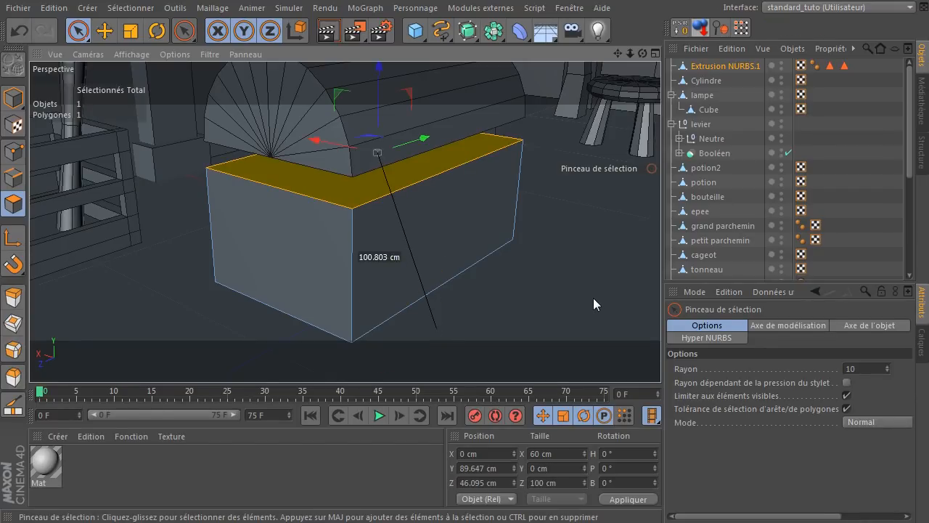
{"action": "key", "text": "i"}
{"action": "left_click_drag", "start_coordinate": [573, 208], "coordinate": [606, 208]}
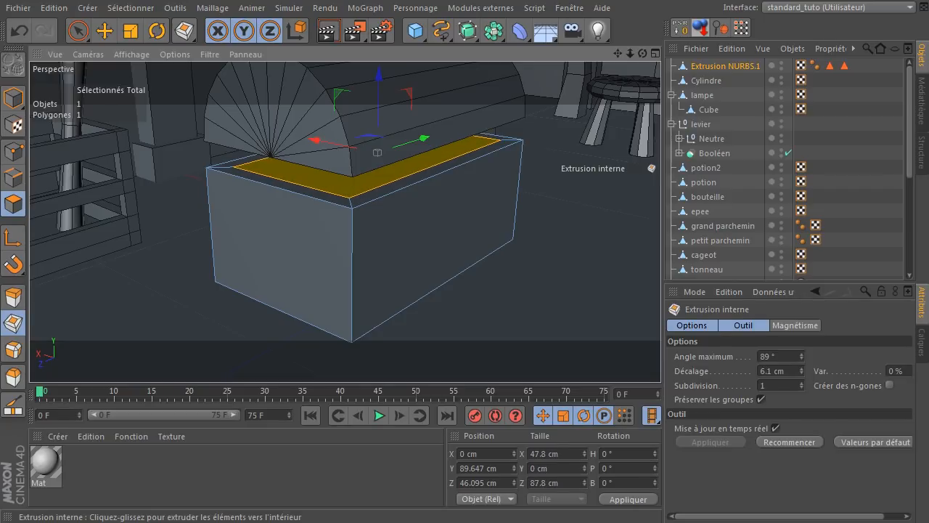
- Extrude the inset top polygon down inside the base, placing the cavity floor just above the chest's underside
{"action": "left_click", "coordinate": [104, 31]}
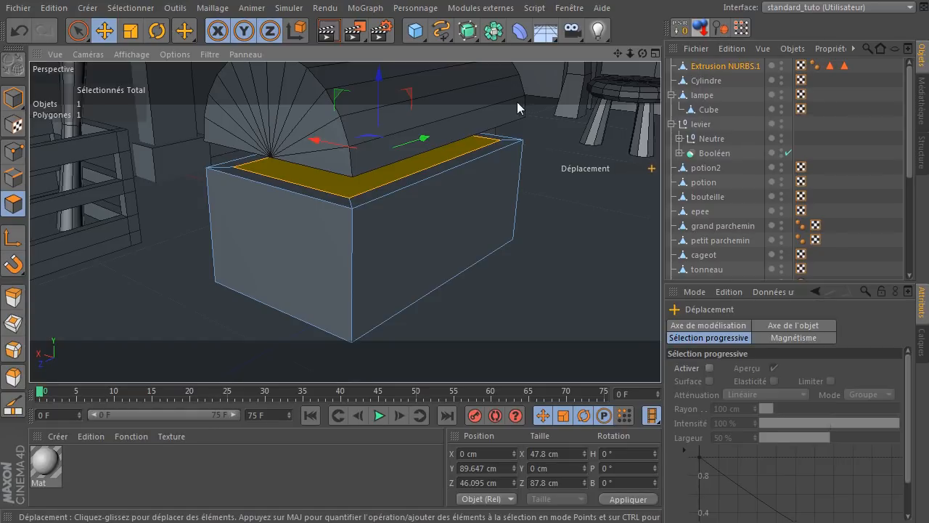
{"action": "key", "text": "ctrl"}
{"action": "left_click_drag", "start_coordinate": [377, 69], "coordinate": [444, 136], "text": "ctrl"}
{"action": "middle_click", "coordinate": [525, 163]}
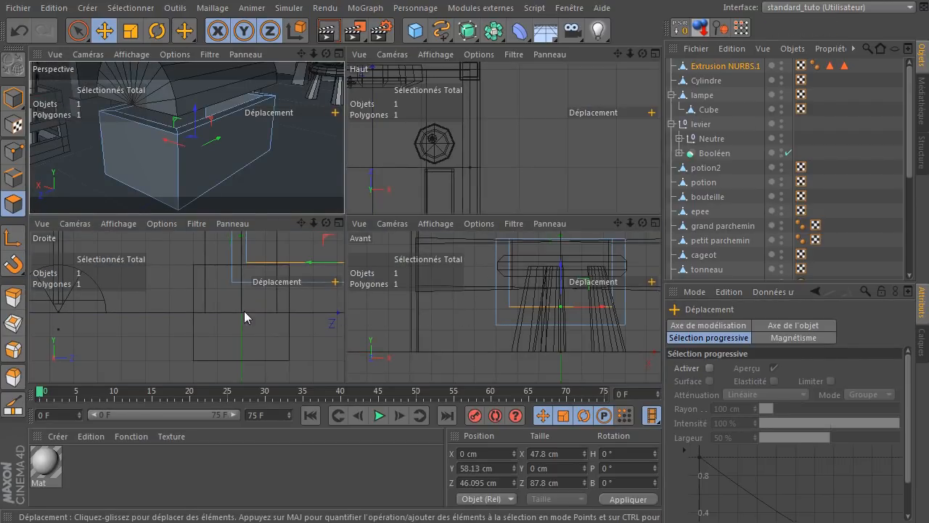
{"action": "middle_click", "coordinate": [240, 310]}
{"action": "scroll", "coordinate": [413, 283], "scroll_direction": "down", "scroll_amount": 7}
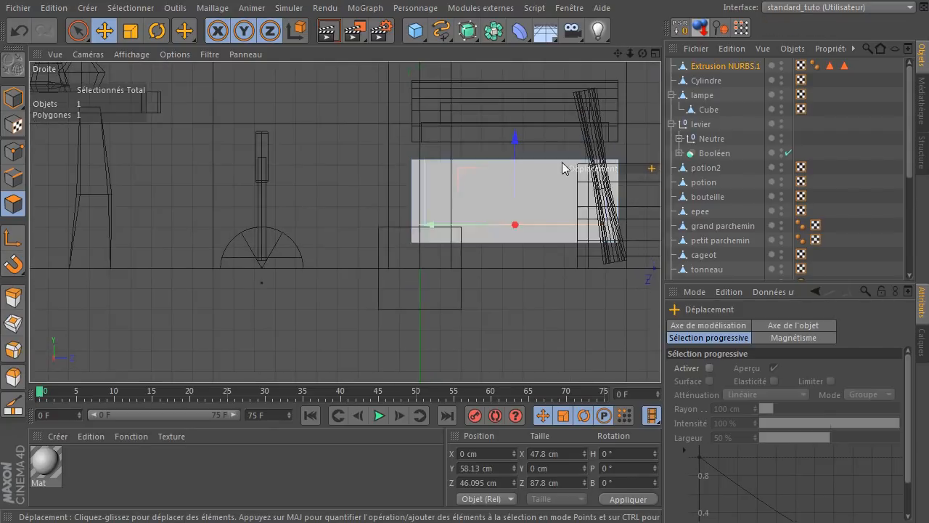
{"action": "left_click_drag", "start_coordinate": [512, 131], "coordinate": [514, 145]}
{"action": "left_click", "coordinate": [514, 328]}
- Lower the whole Cylindre lid object toward the base rim, to about 53.9 cm in Y
{"action": "middle_click", "coordinate": [434, 238]}
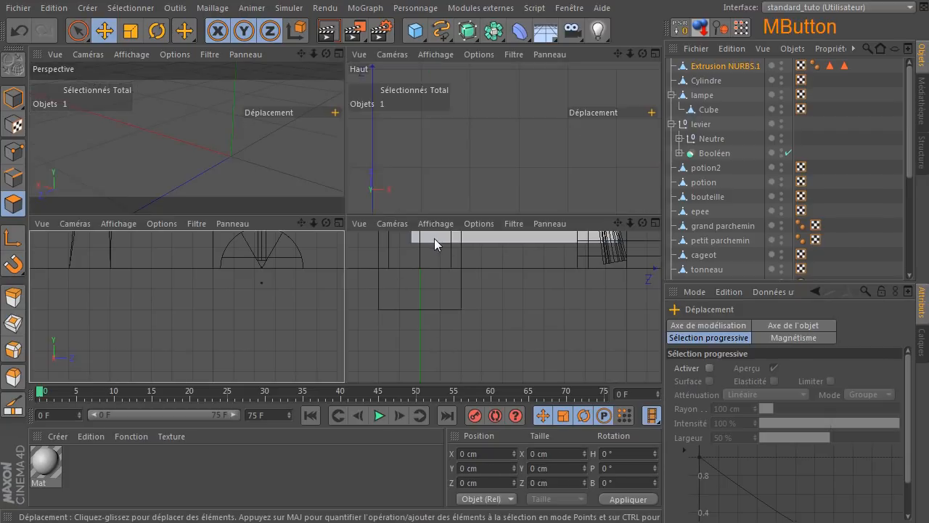
{"action": "middle_click", "coordinate": [240, 147]}
{"action": "left_click_drag", "start_coordinate": [644, 53], "coordinate": [429, 339]}
{"action": "left_click", "coordinate": [704, 80]}
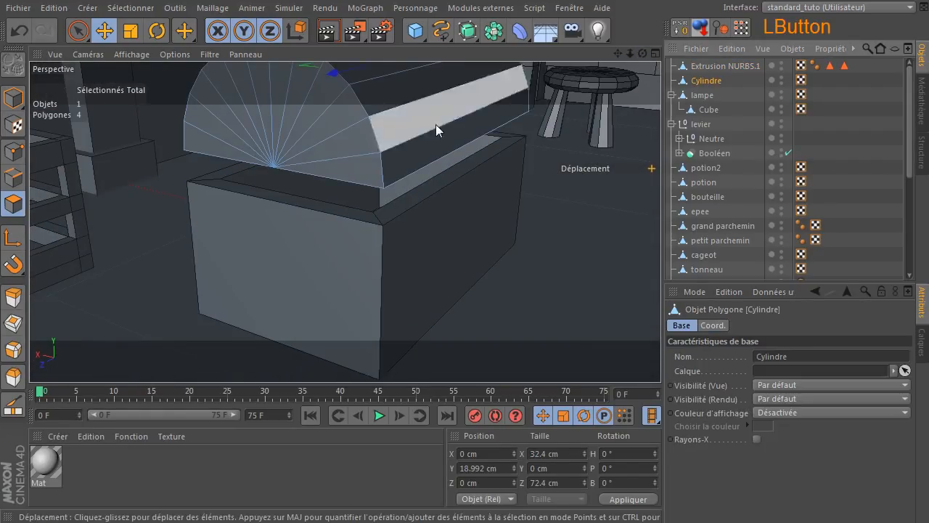
{"action": "left_click", "coordinate": [78, 31]}
{"action": "left_click", "coordinate": [13, 98]}
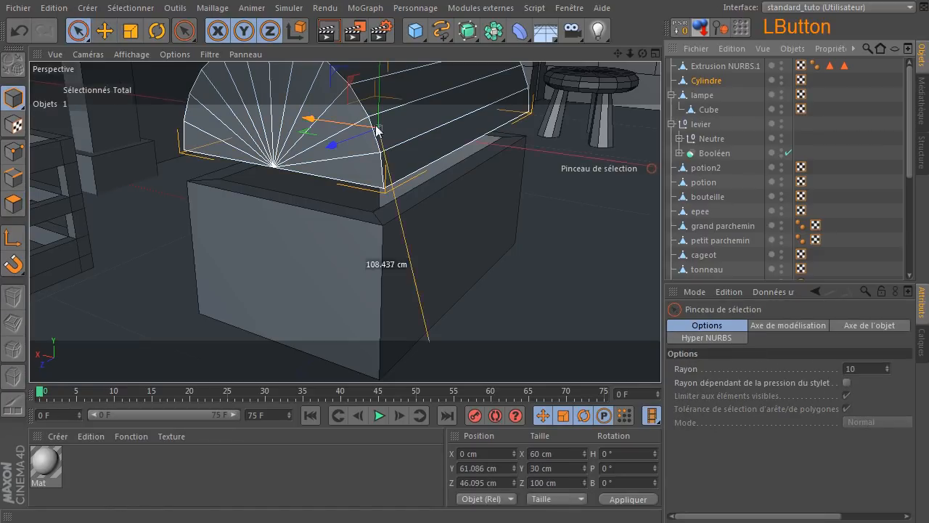
{"action": "left_click_drag", "start_coordinate": [379, 73], "coordinate": [366, 97]}
{"action": "scroll", "coordinate": [332, 201], "scroll_direction": "up", "scroll_amount": 4}
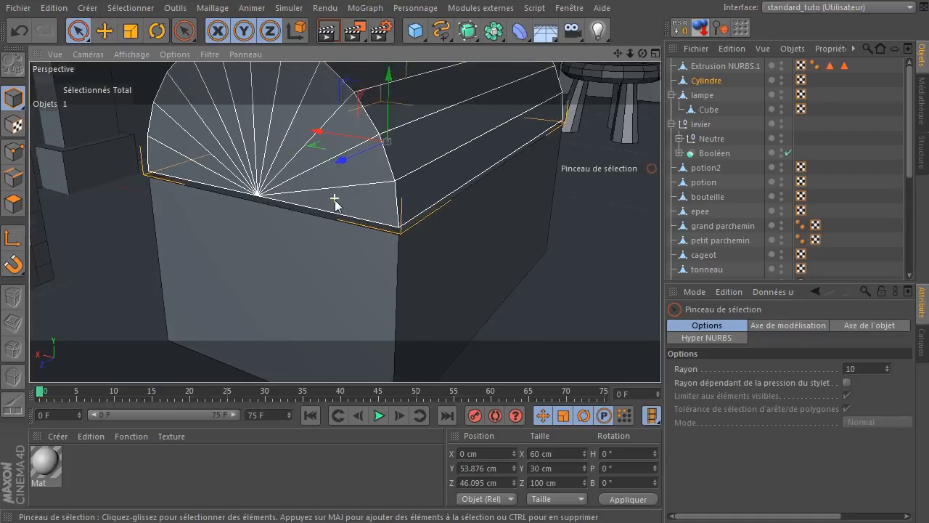
- Lower the Cylindre lid closer to the base rim in the front view, to about 52.69 cm in Y
{"action": "middle_click", "coordinate": [376, 196]}
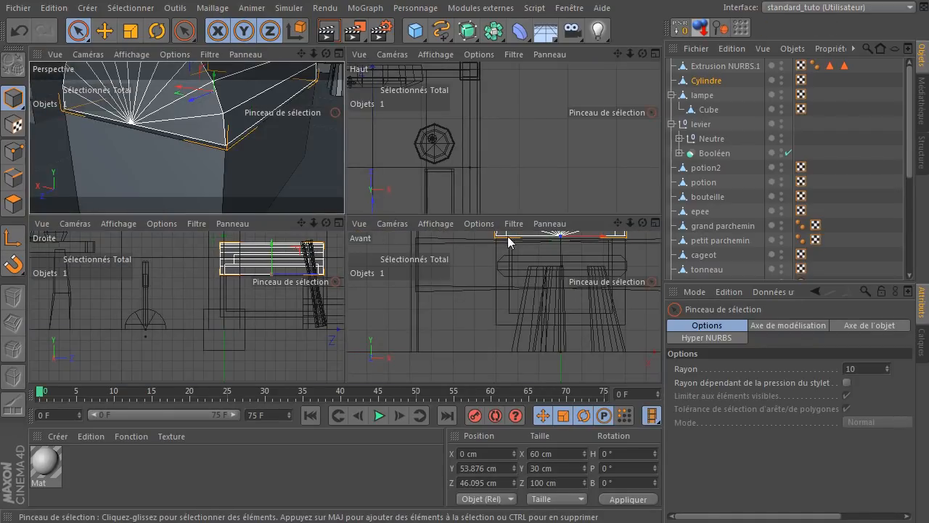
{"action": "scroll", "coordinate": [475, 192], "scroll_direction": "down", "scroll_amount": 3}
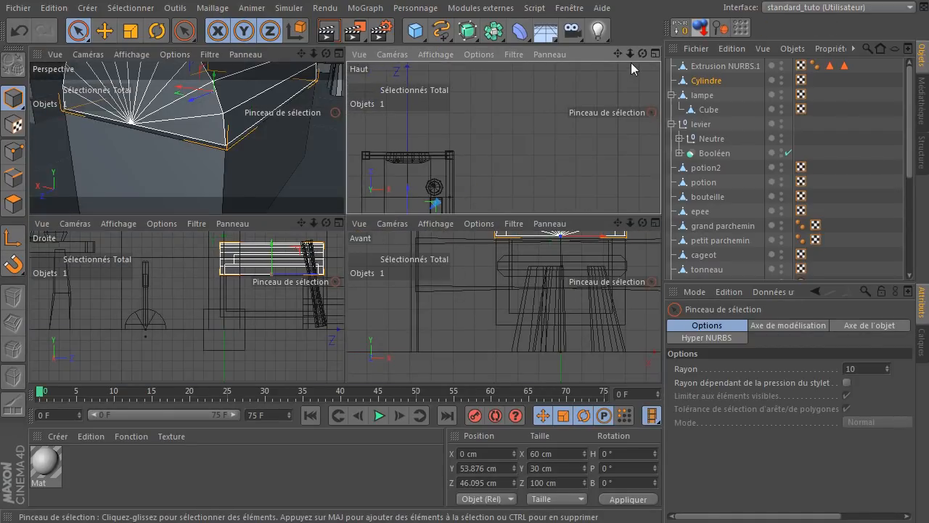
{"action": "left_click_drag", "start_coordinate": [616, 55], "coordinate": [711, 0]}
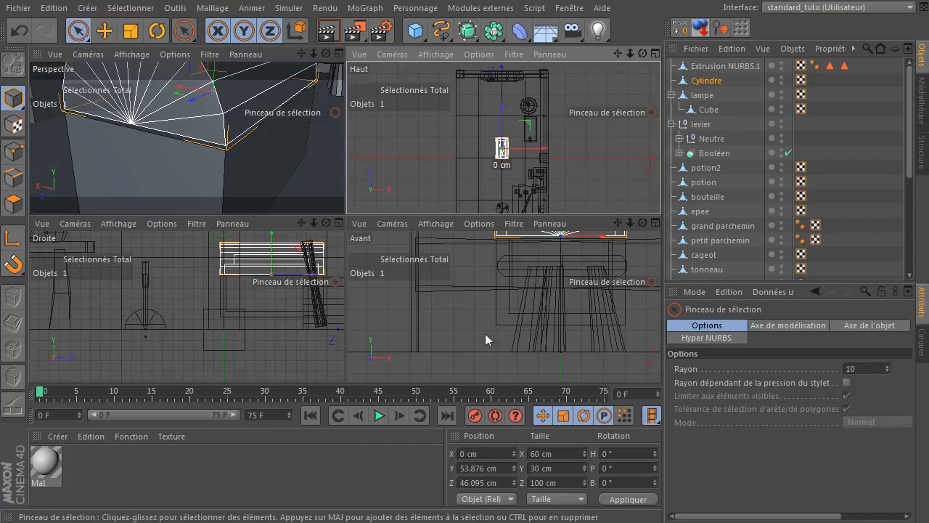
{"action": "scroll", "coordinate": [485, 333], "scroll_direction": "down", "scroll_amount": 3}
{"action": "middle_click", "coordinate": [512, 283]}
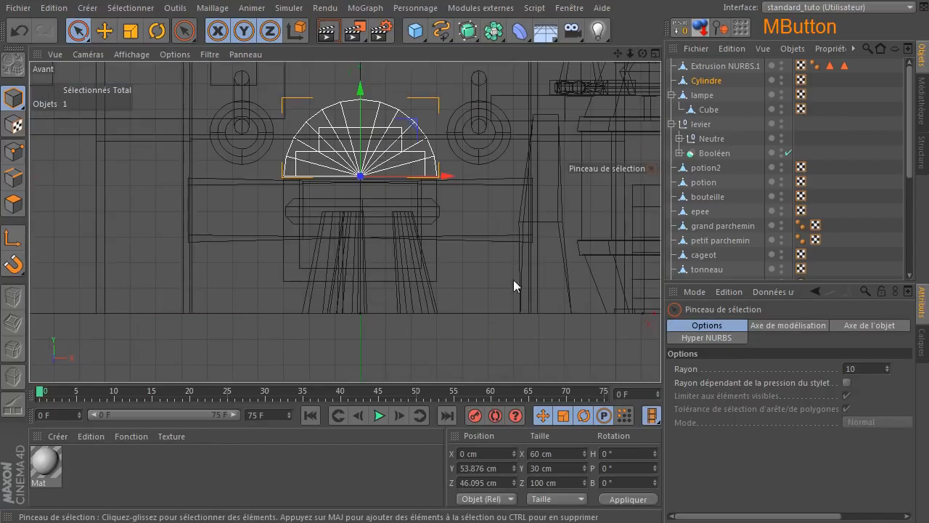
{"action": "scroll", "coordinate": [284, 181], "scroll_direction": "up", "scroll_amount": 10}
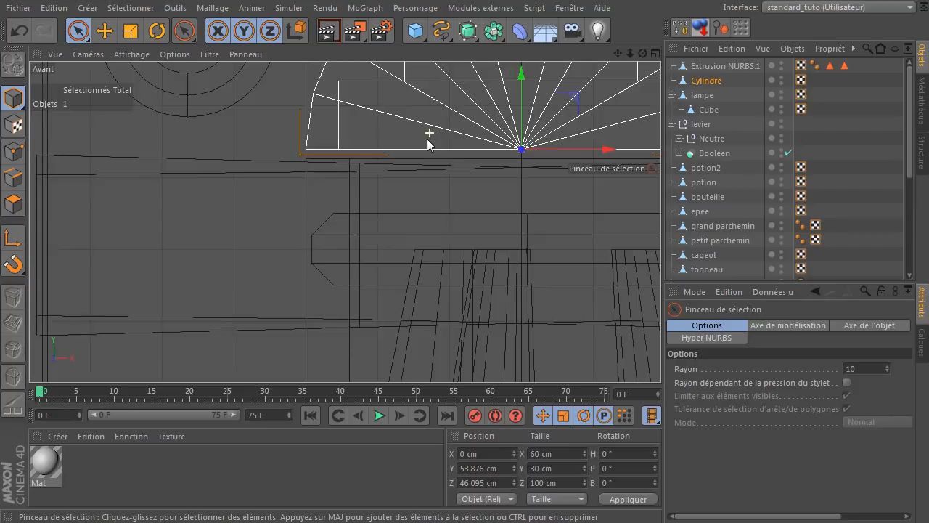
{"action": "left_click_drag", "start_coordinate": [622, 54], "coordinate": [316, 223]}
{"action": "left_click", "coordinate": [553, 154]}
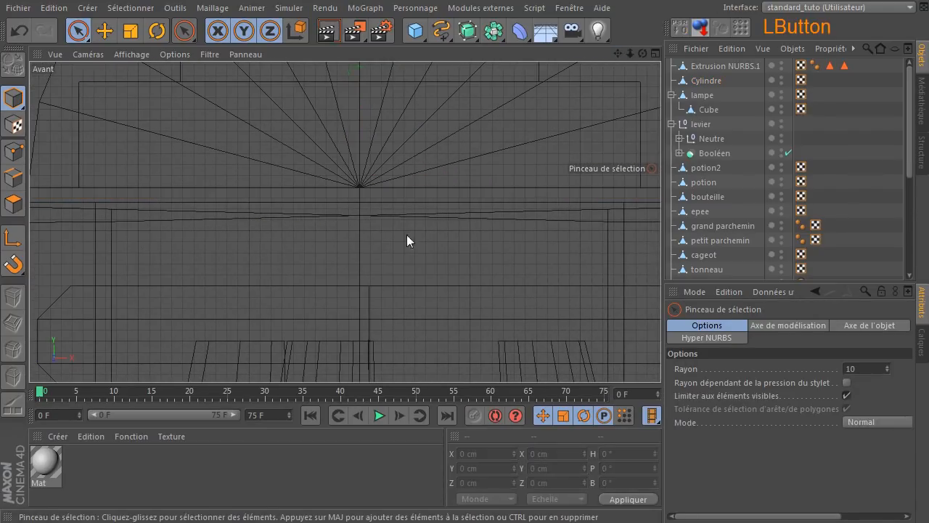
{"action": "left_click_drag", "start_coordinate": [618, 54], "coordinate": [345, 222]}
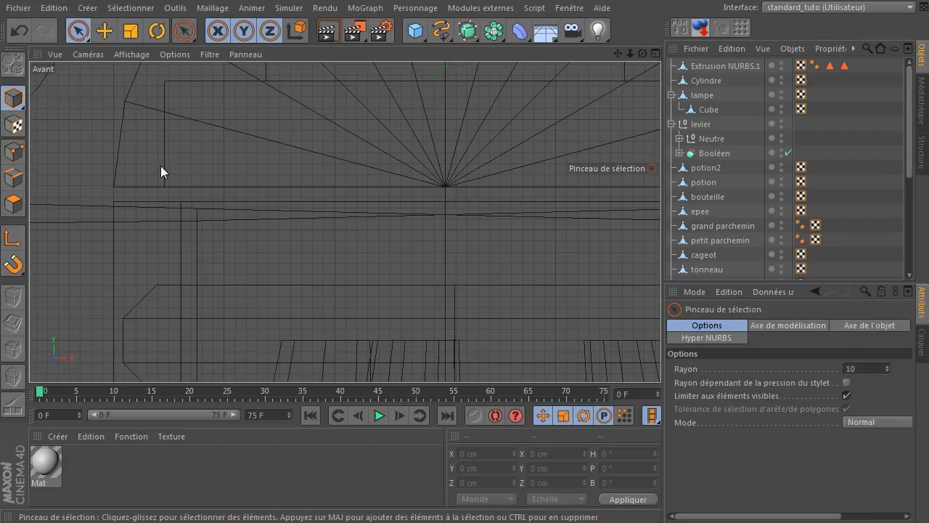
{"action": "left_click", "coordinate": [444, 181]}
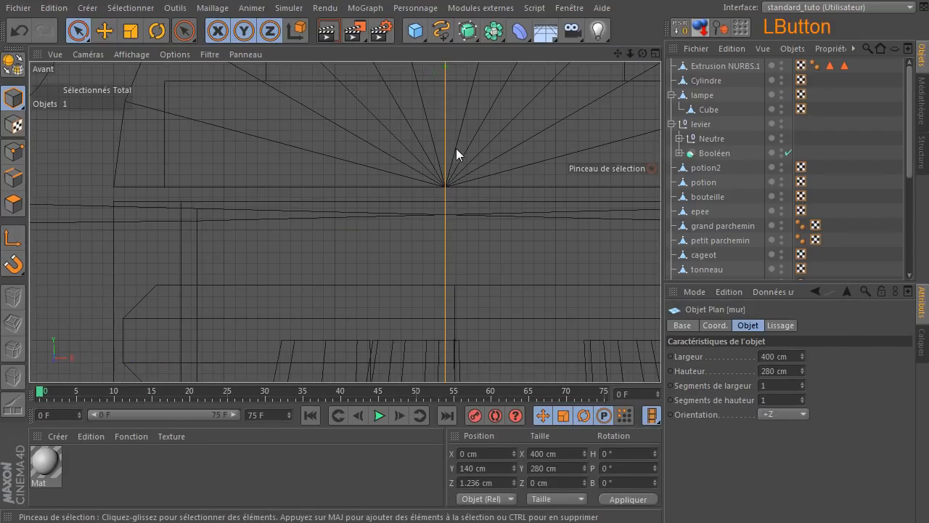
{"action": "left_click", "coordinate": [435, 190]}
{"action": "left_click_drag", "start_coordinate": [445, 101], "coordinate": [429, 113]}
- Fine-tune the Cylindre lid's height to 52.6 cm in Y so its bottom edge meets the base rim
{"action": "scroll", "coordinate": [95, 203], "scroll_direction": "up", "scroll_amount": 9}
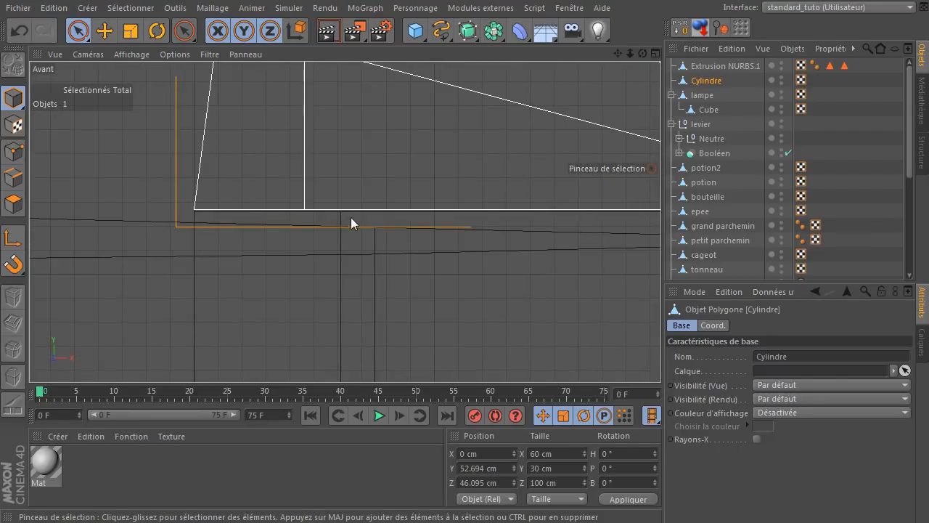
{"action": "middle_click", "coordinate": [531, 296]}
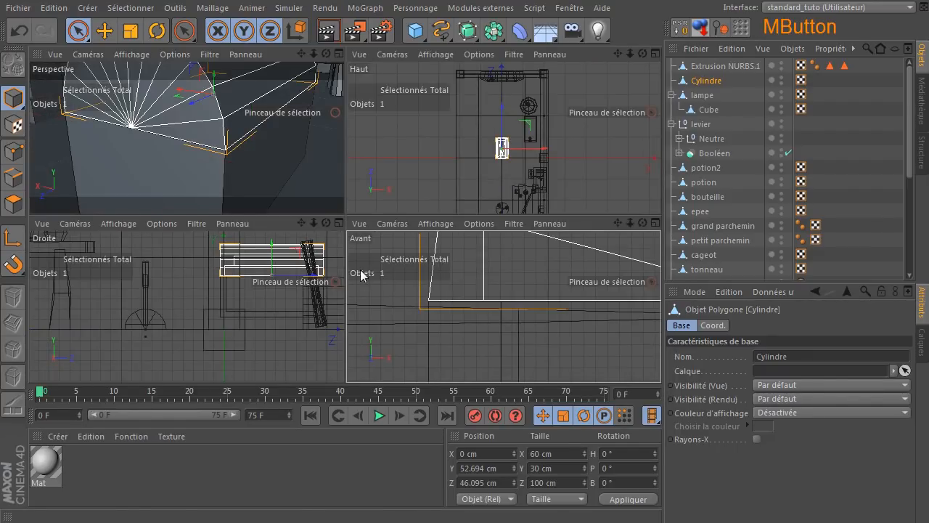
{"action": "middle_click", "coordinate": [417, 310]}
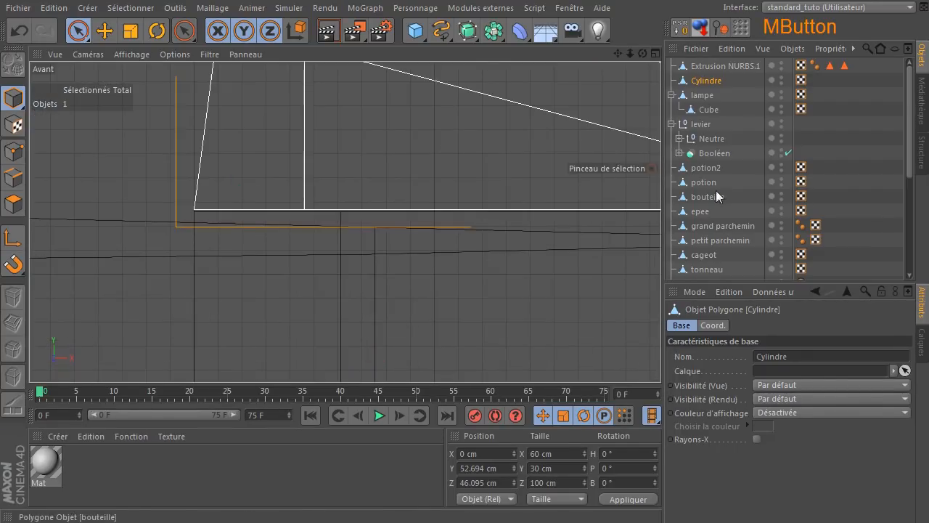
{"action": "left_click_drag", "start_coordinate": [618, 54], "coordinate": [222, 61]}
{"action": "scroll", "coordinate": [541, 226], "scroll_direction": "up", "scroll_amount": 5}
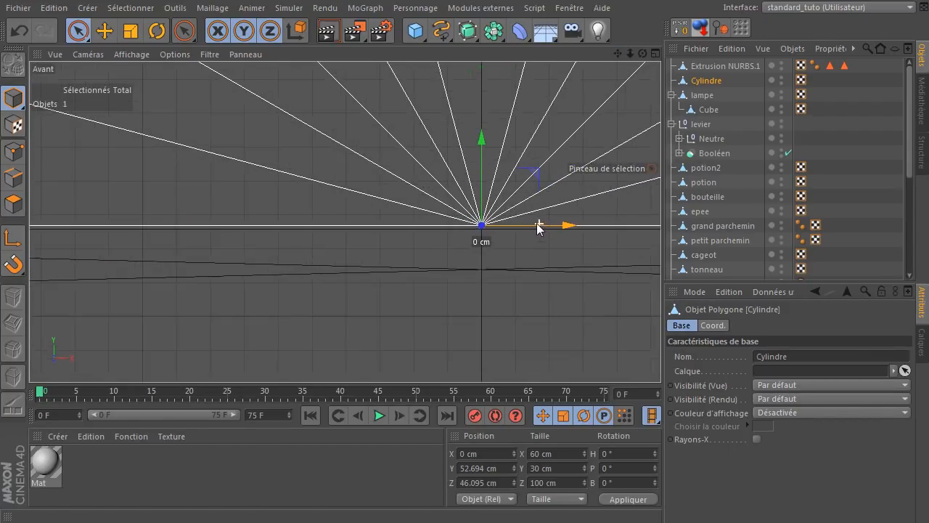
{"action": "scroll", "coordinate": [532, 226], "scroll_direction": "up", "scroll_amount": 3}
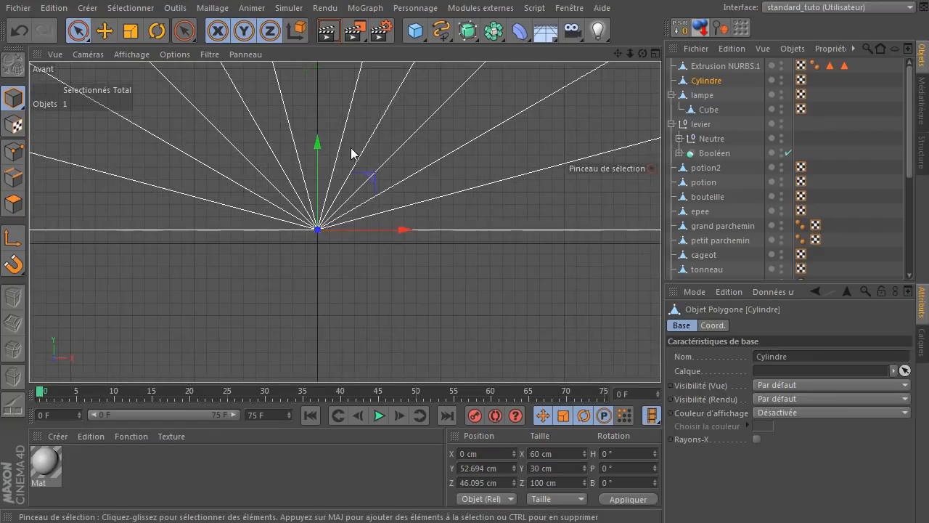
{"action": "left_click_drag", "start_coordinate": [316, 141], "coordinate": [323, 154]}
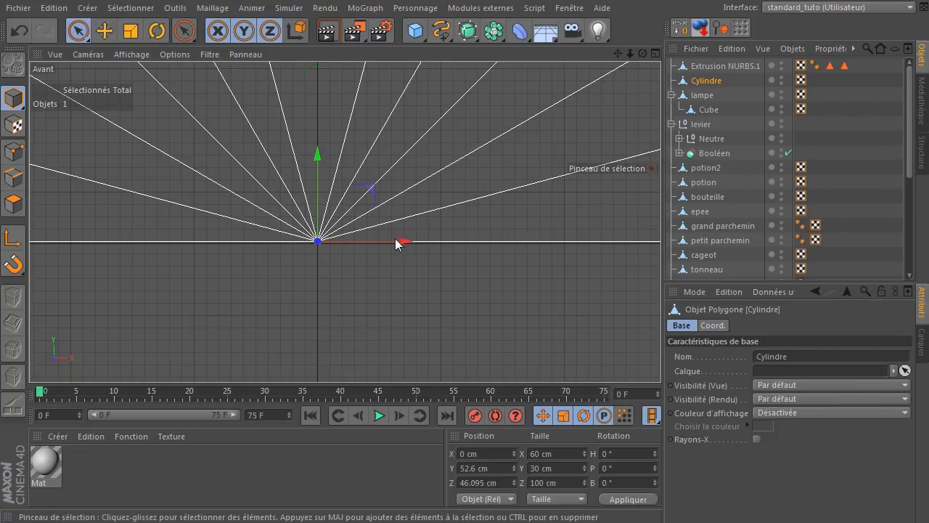
{"action": "left_click", "coordinate": [378, 278]}
- Frame the closed chest among the room props in the perspective view and render that view
{"action": "scroll", "coordinate": [378, 269], "scroll_direction": "down", "scroll_amount": 6}
{"action": "scroll", "coordinate": [379, 270], "scroll_direction": "down", "scroll_amount": 8}
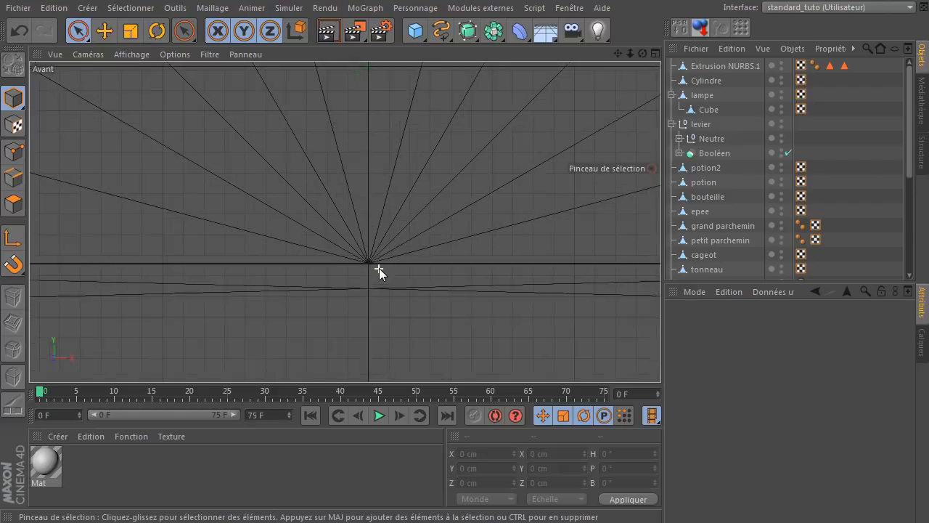
{"action": "scroll", "coordinate": [379, 267], "scroll_direction": "down", "scroll_amount": 3}
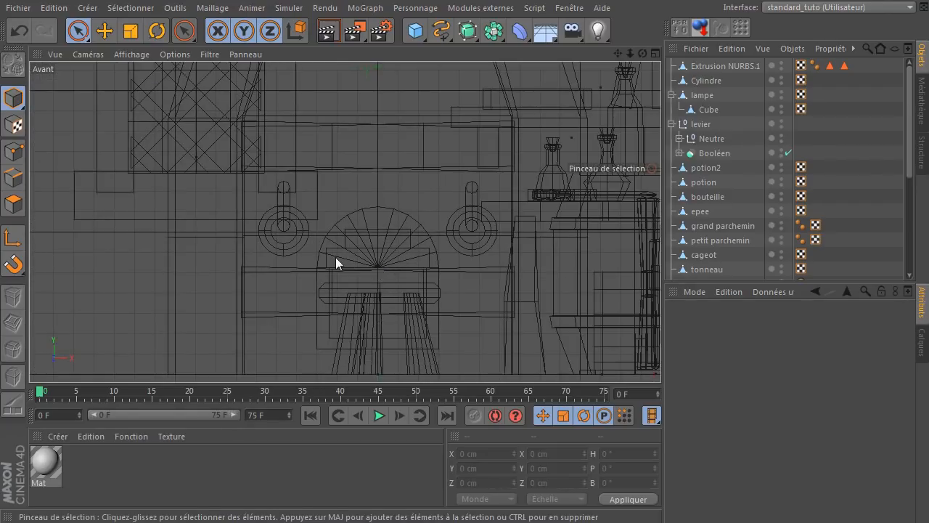
{"action": "middle_click", "coordinate": [98, 250]}
{"action": "middle_click", "coordinate": [182, 142]}
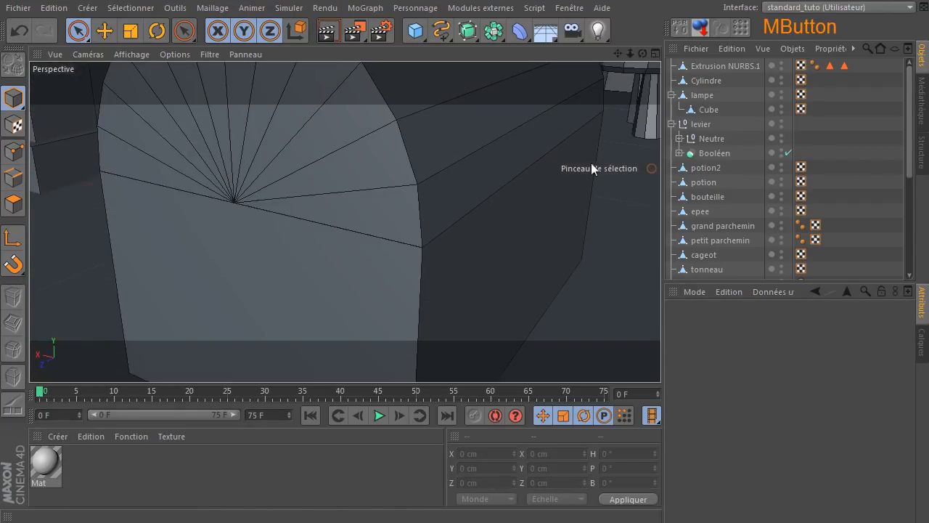
{"action": "left_click_drag", "start_coordinate": [631, 53], "coordinate": [388, 242]}
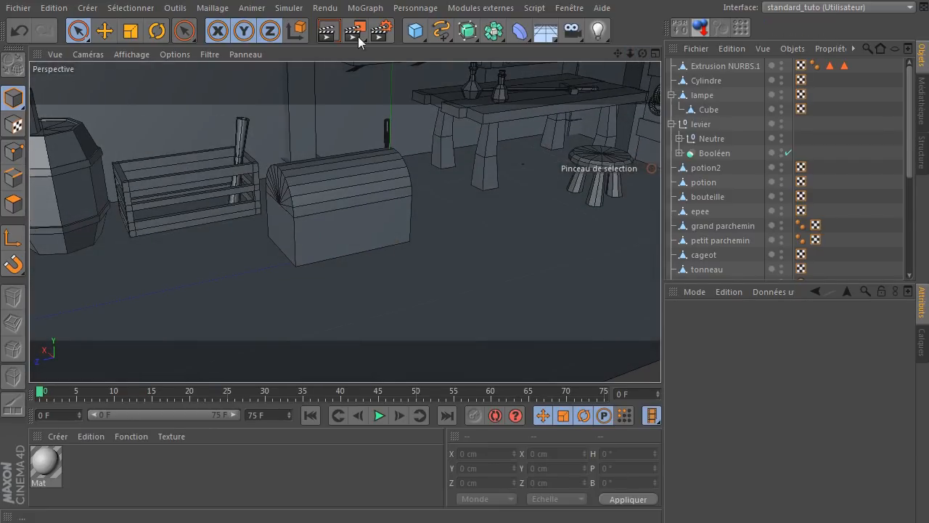
{"action": "left_click", "coordinate": [338, 29]}
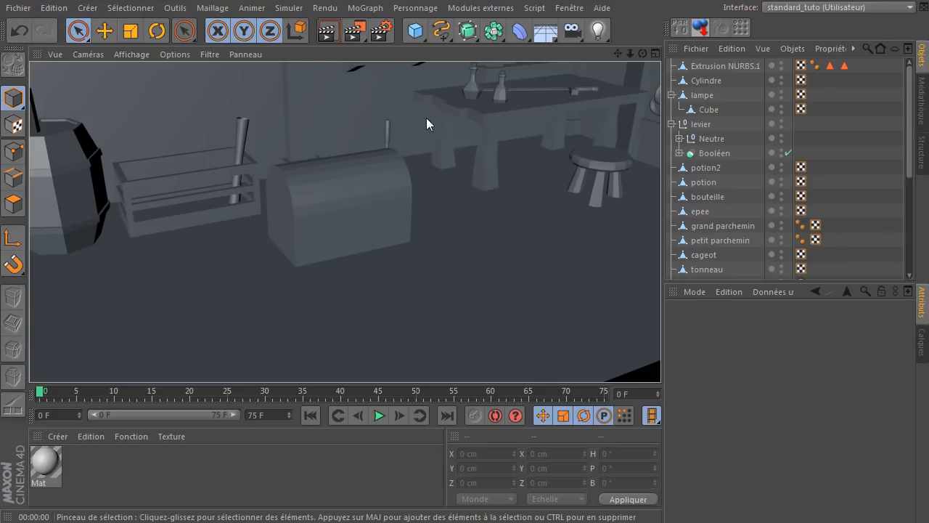
{"action": "left_click", "coordinate": [508, 276]}
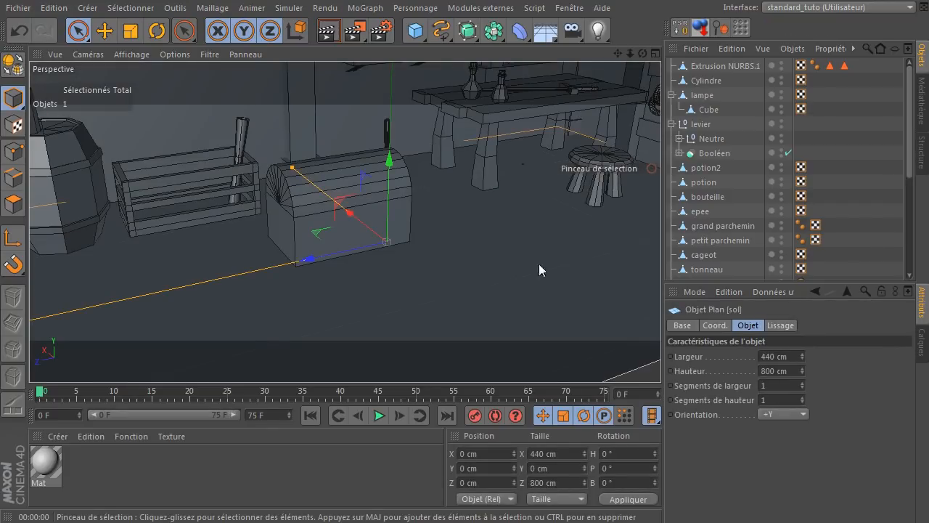
{"action": "left_click", "coordinate": [697, 81]}
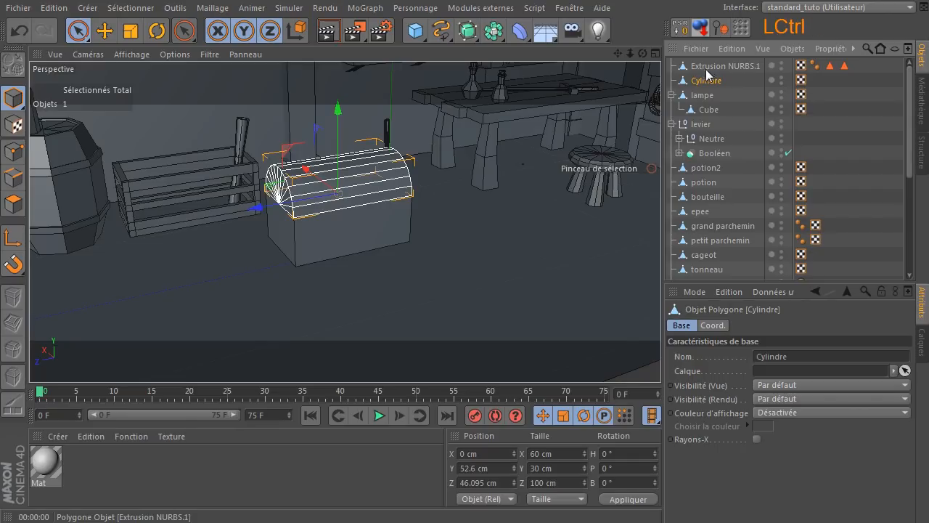
{"action": "left_click", "coordinate": [479, 265]}
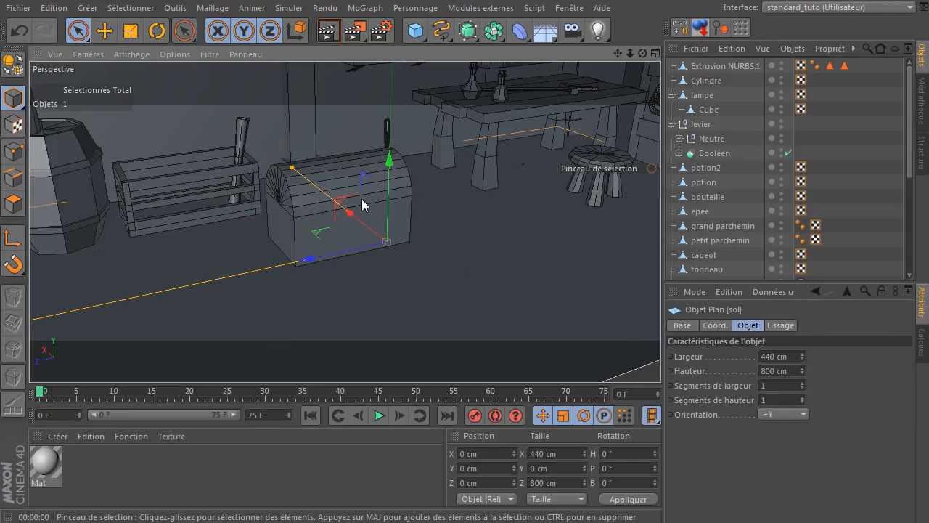
{"action": "scroll", "coordinate": [326, 284], "scroll_direction": "up", "scroll_amount": 4}
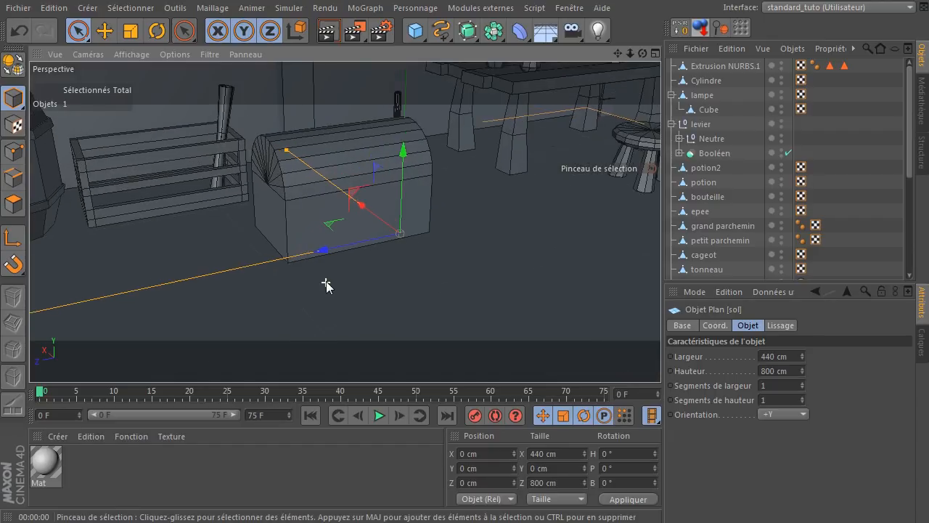
{"action": "left_click_drag", "start_coordinate": [619, 53], "coordinate": [620, 110]}
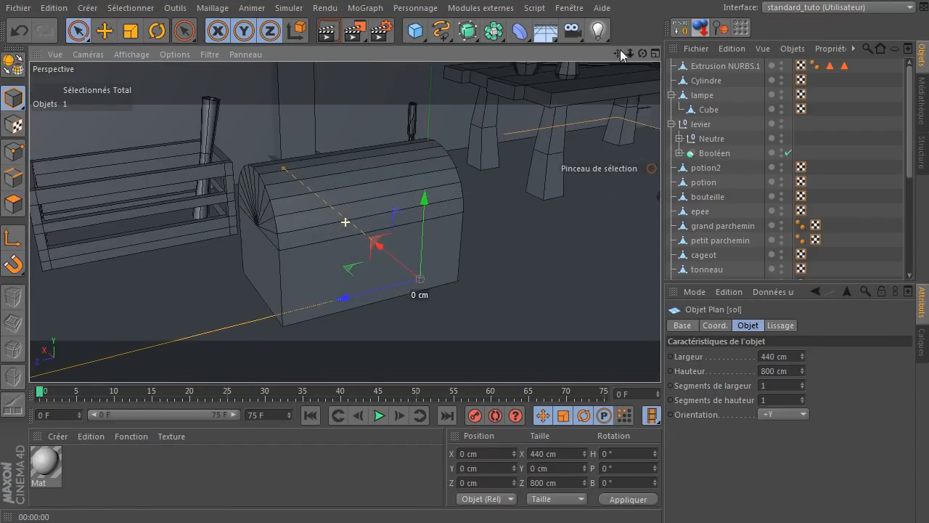
- Move only the Cylindre lid's axis to its lower rear edge in the front view, to about 29.9 cm in X
{"action": "left_click", "coordinate": [696, 81]}
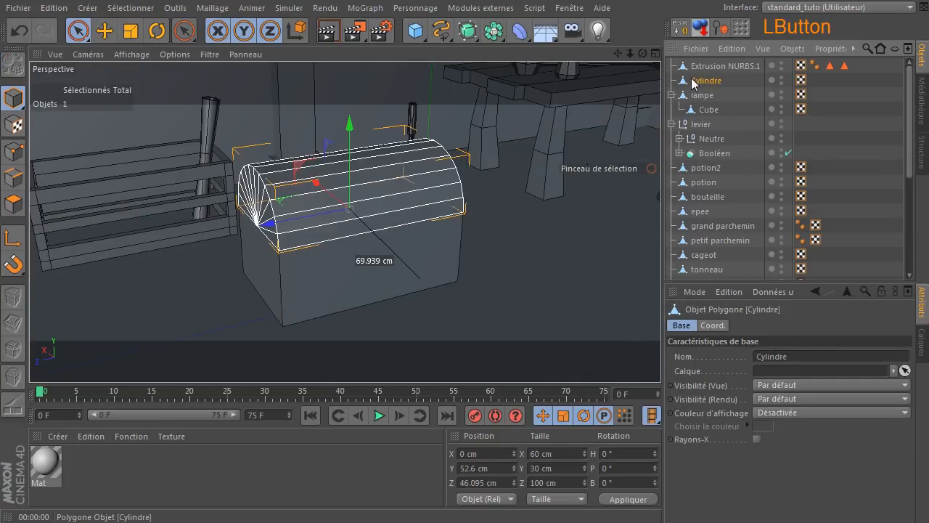
{"action": "mouse_move", "coordinate": [643, 53]}
{"action": "left_mouse_down"}
{"action": "mouse_move", "coordinate": [734, 82]}
{"action": "mouse_move", "coordinate": [788, 65]}
{"action": "mouse_move", "coordinate": [719, 90]}
{"action": "mouse_move", "coordinate": [639, 51]}
{"action": "left_mouse_up"}
{"action": "left_click_drag", "start_coordinate": [581, 54], "coordinate": [621, 68]}
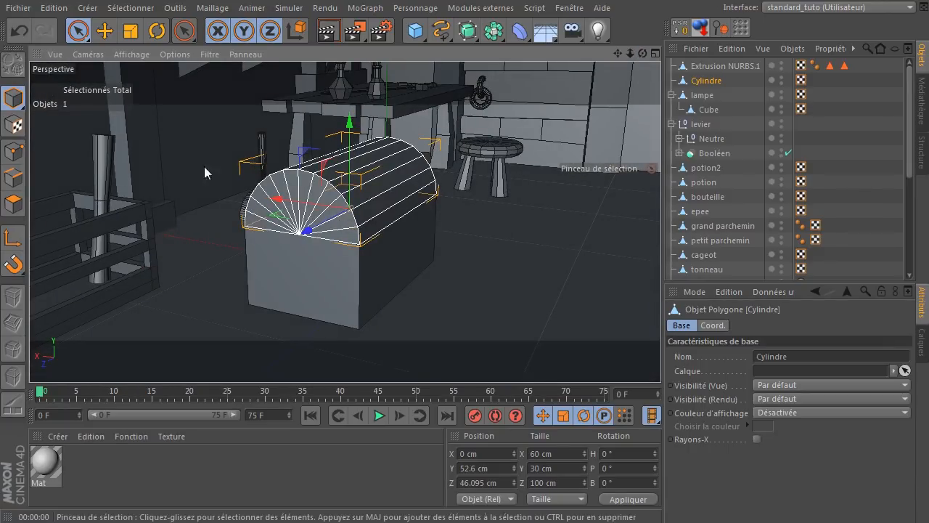
{"action": "left_click", "coordinate": [12, 239]}
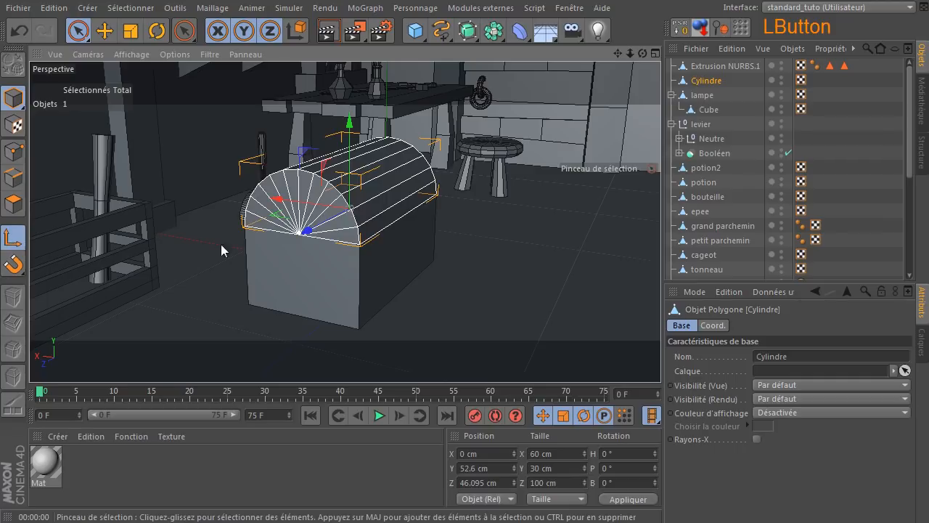
{"action": "left_click_drag", "start_coordinate": [643, 54], "coordinate": [686, 50]}
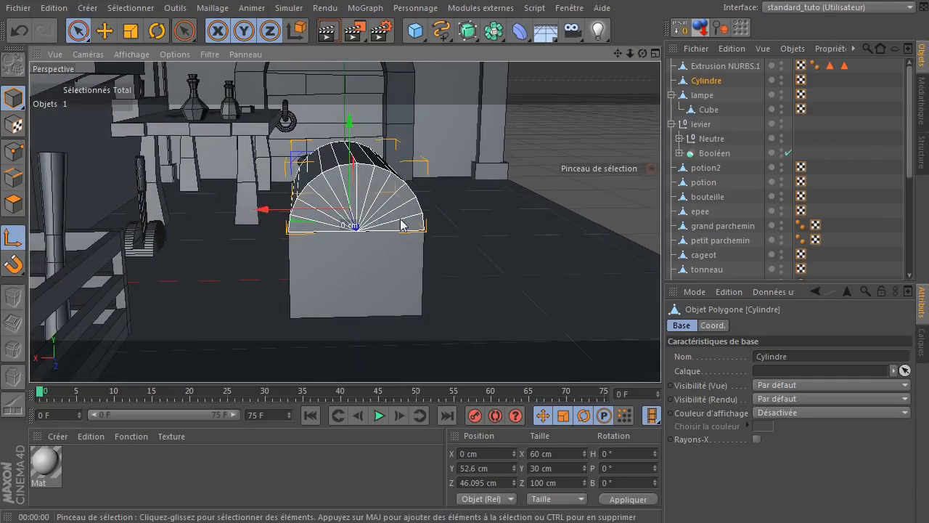
{"action": "middle_click", "coordinate": [303, 235]}
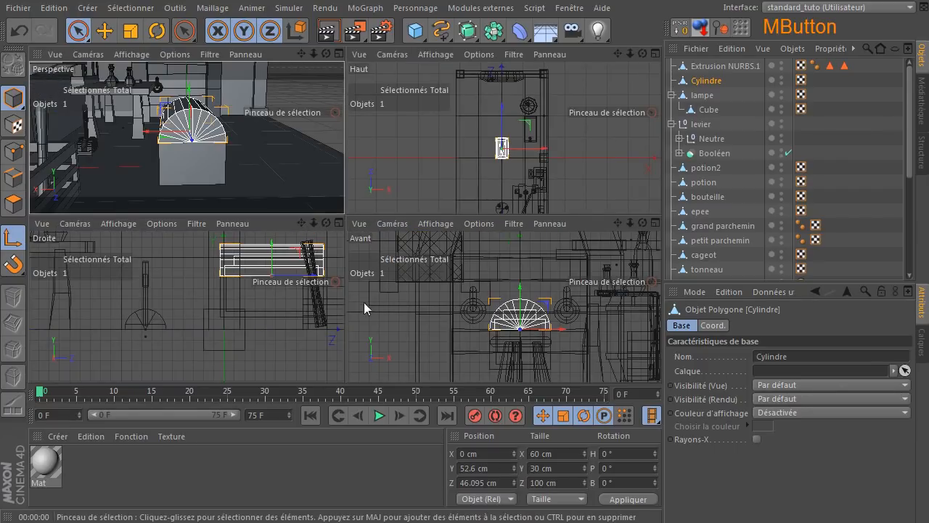
{"action": "middle_click", "coordinate": [528, 334]}
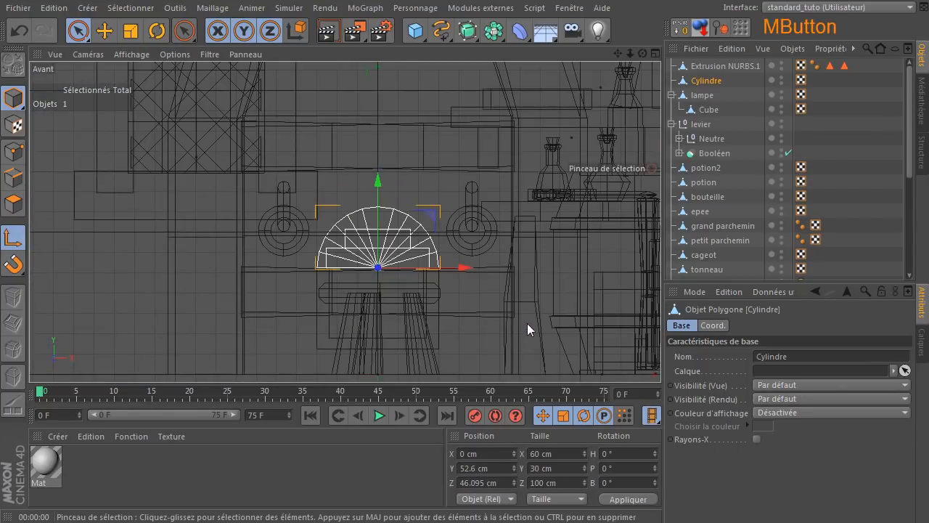
{"action": "scroll", "coordinate": [421, 280], "scroll_direction": "up", "scroll_amount": 8}
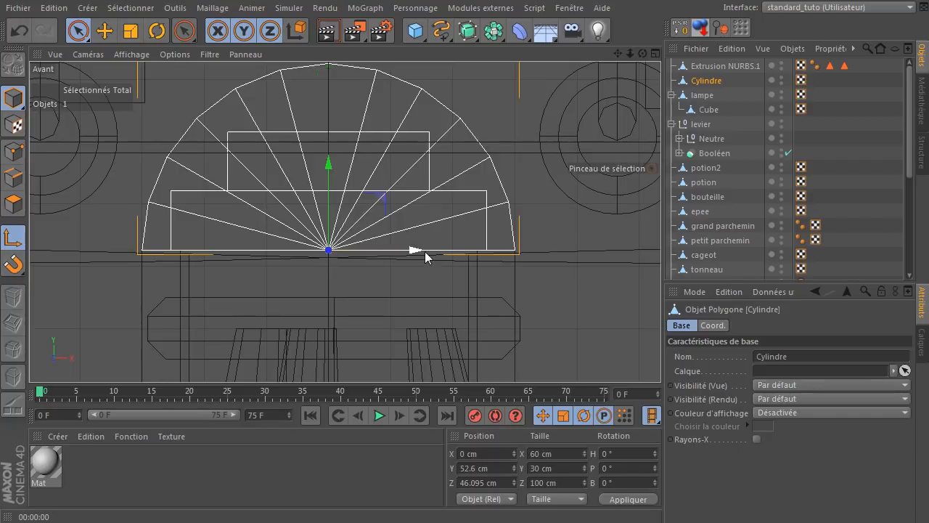
{"action": "left_click_drag", "start_coordinate": [417, 251], "coordinate": [603, 249]}
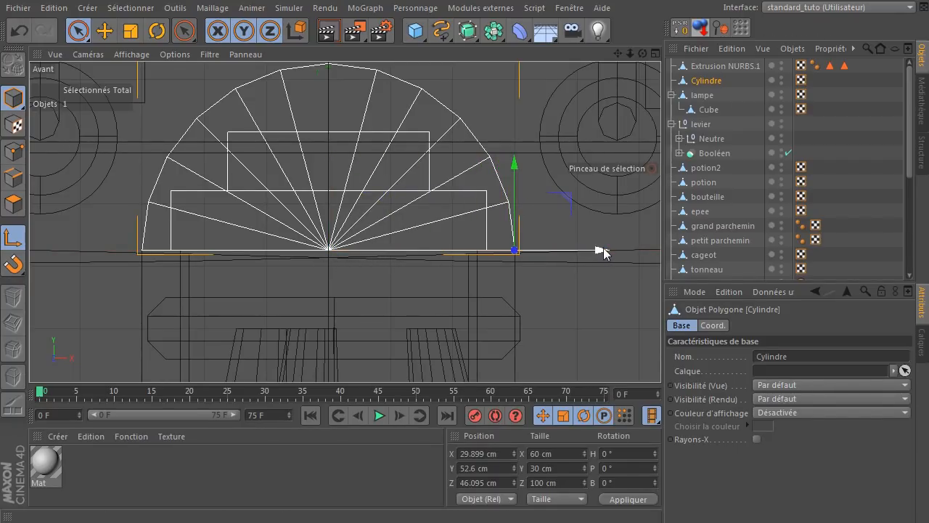
{"action": "left_click", "coordinate": [14, 238]}
- Rotate the Cylindre lid open around its rear hinge edge in the perspective view, to about 56.35° in B
{"action": "middle_click", "coordinate": [302, 268]}
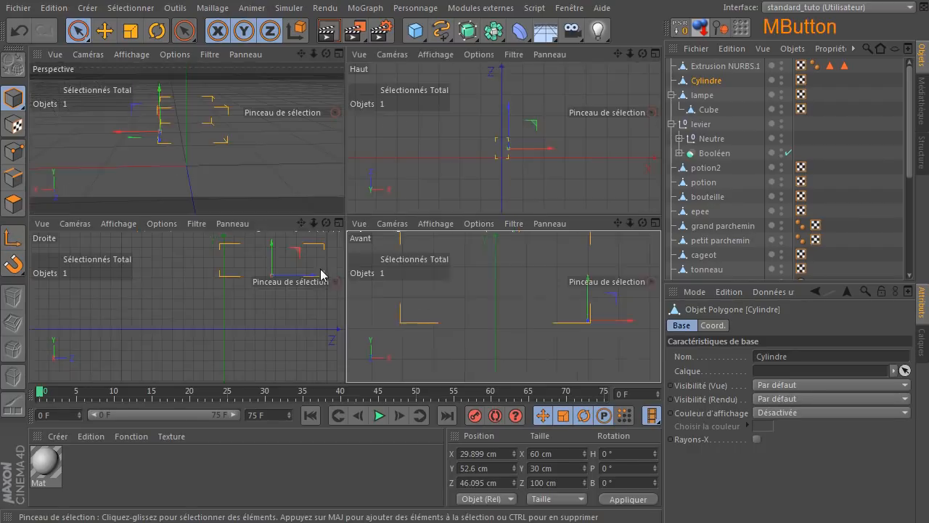
{"action": "middle_click", "coordinate": [208, 176]}
{"action": "left_click_drag", "start_coordinate": [642, 60], "coordinate": [552, 67]}
{"action": "left_click", "coordinate": [157, 31]}
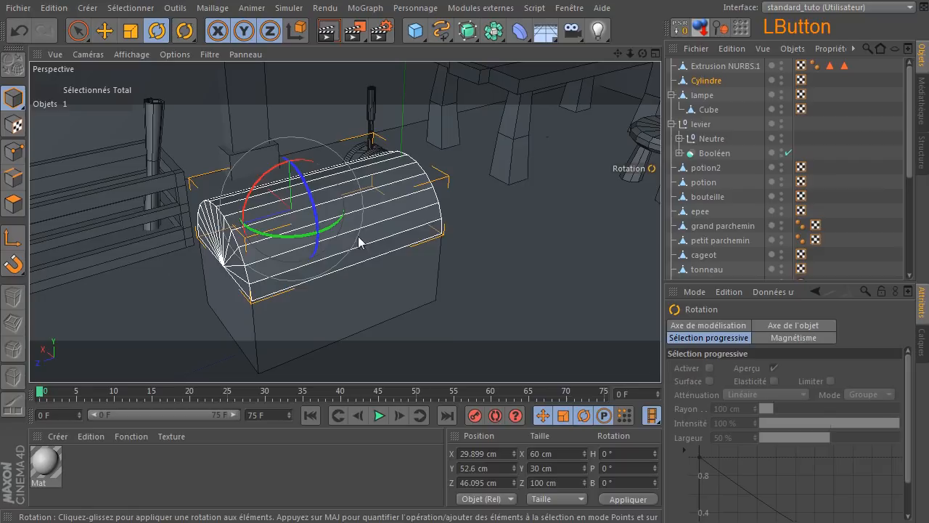
{"action": "left_click_drag", "start_coordinate": [317, 247], "coordinate": [333, 181]}
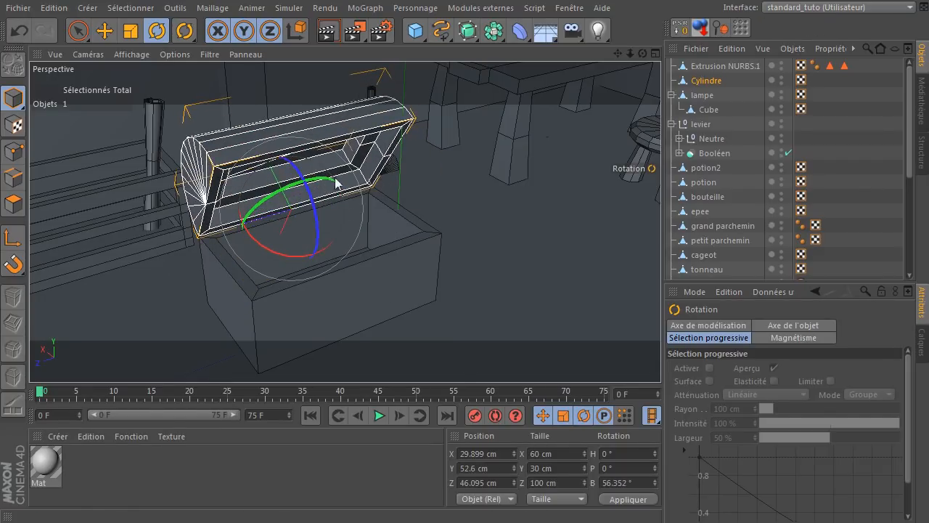
- Frame the opened chest from the front and render the perspective view
{"action": "left_click_drag", "start_coordinate": [643, 54], "coordinate": [613, 47]}
{"action": "left_click", "coordinate": [332, 34]}
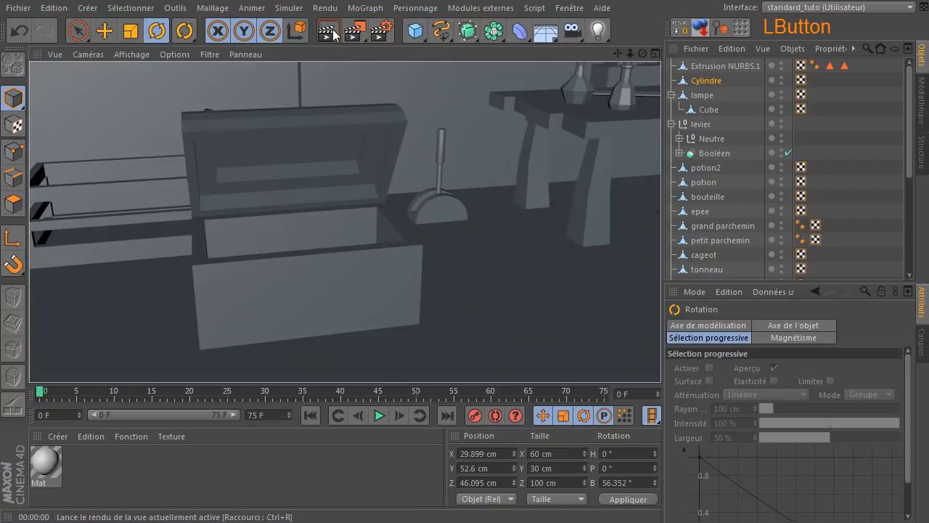
{"action": "left_click", "coordinate": [622, 29]}
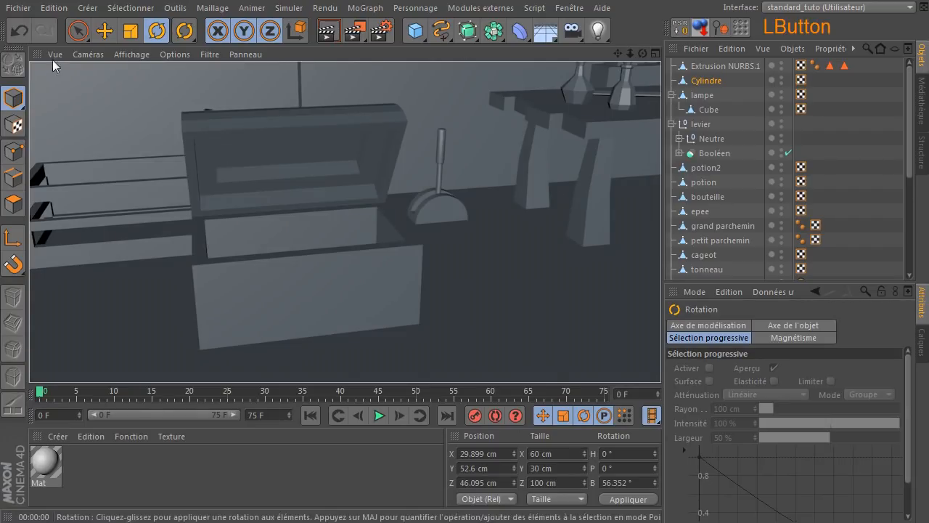
- Undo the lid's rotation, then clear the object selection with the chest framed among the room props
{"action": "left_click", "coordinate": [13, 35]}
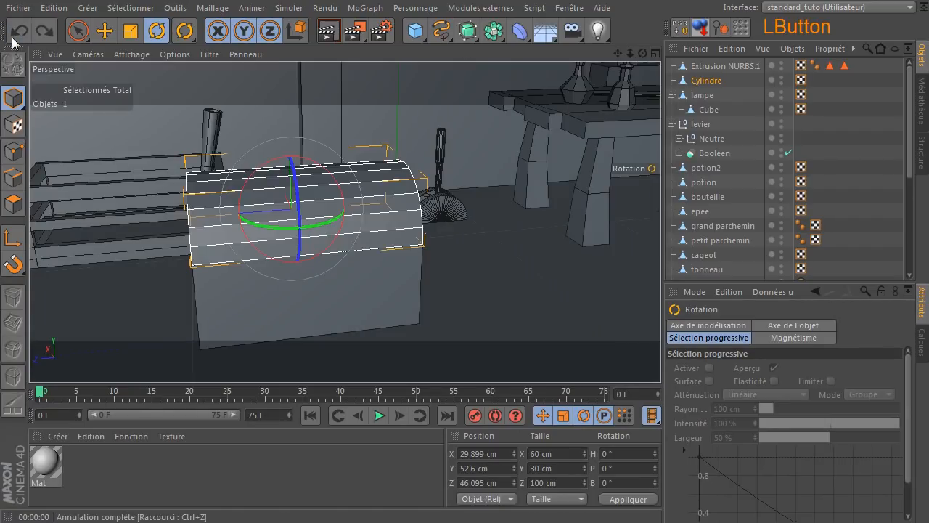
{"action": "left_click", "coordinate": [496, 282]}
{"action": "left_click_drag", "start_coordinate": [629, 53], "coordinate": [629, 104]}
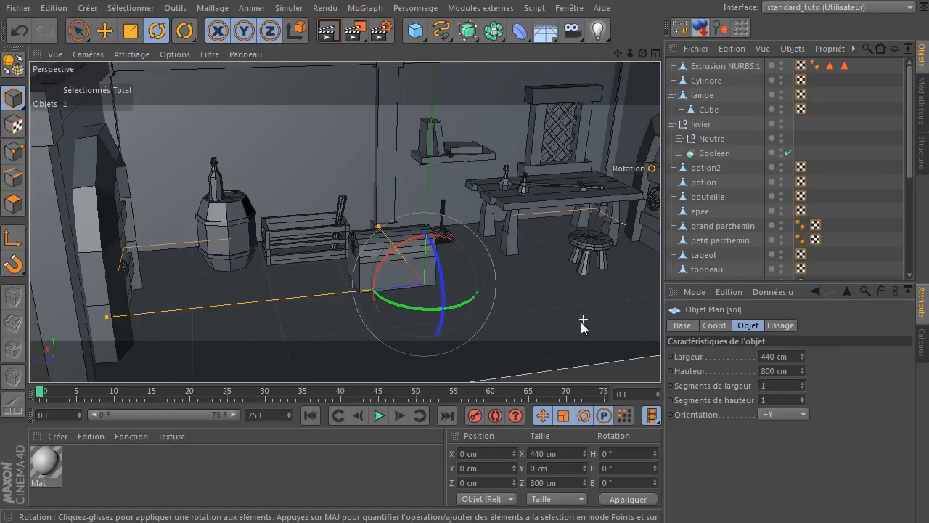
{"action": "left_click", "coordinate": [553, 361]}
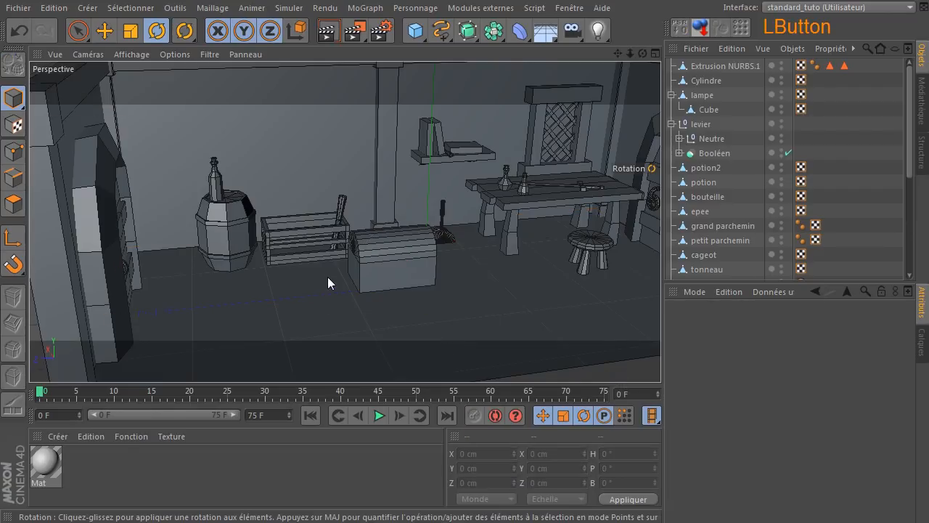
- Select the Cylindre lid and put it in polygon editing mode with the selection brush active
{"action": "left_click", "coordinate": [706, 81]}
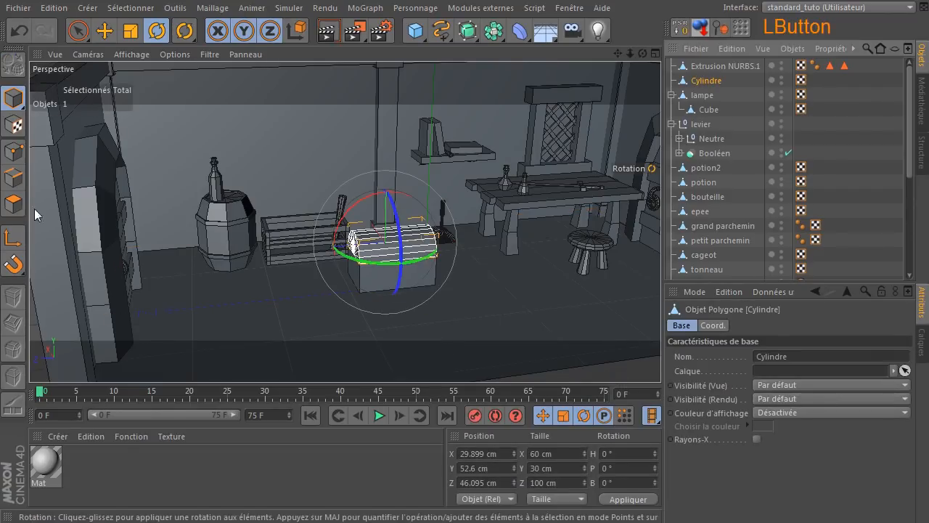
{"action": "left_click", "coordinate": [16, 212]}
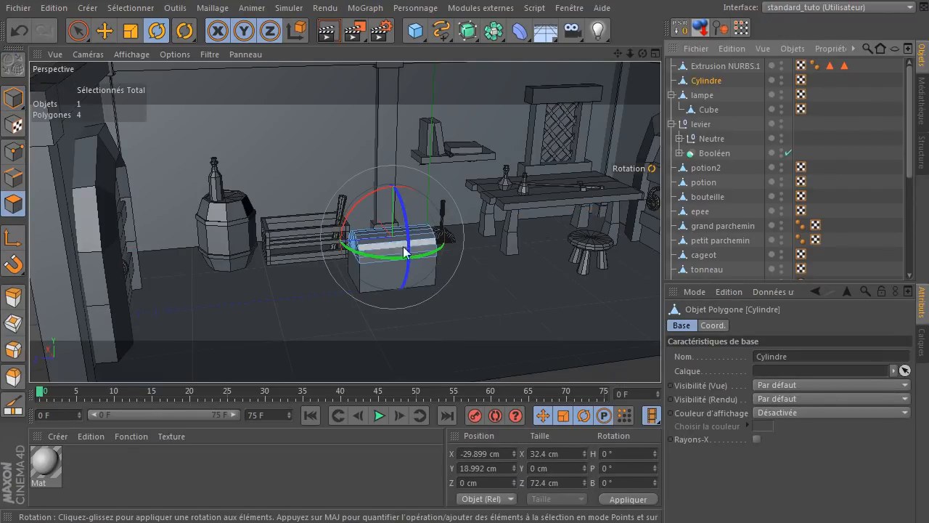
{"action": "scroll", "coordinate": [398, 247], "scroll_direction": "up", "scroll_amount": 3}
{"action": "left_click", "coordinate": [78, 31]}
{"action": "scroll", "coordinate": [404, 255], "scroll_direction": "up", "scroll_amount": 5}
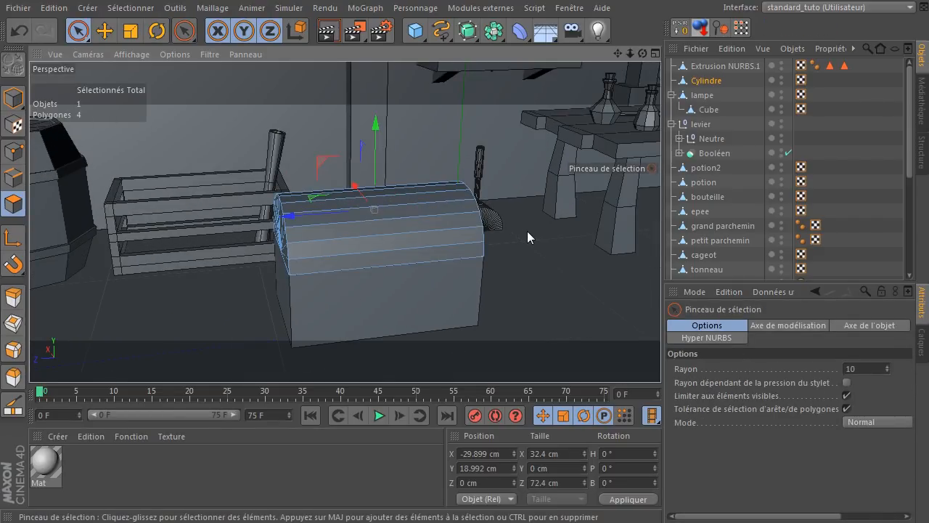
- Start the Knife on the lid, try the Boucle mode, and set its cutting mode to Plan
{"action": "key", "text": "k"}
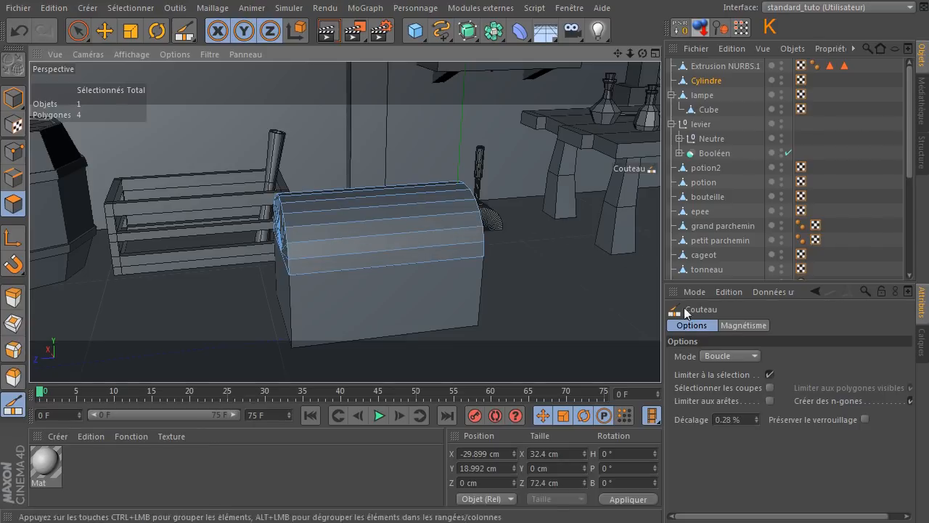
{"action": "left_click", "coordinate": [716, 356]}
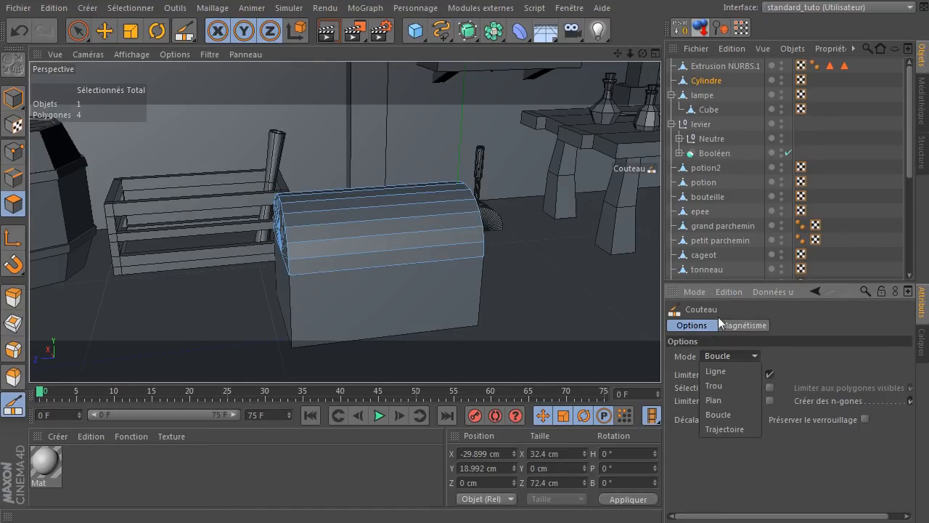
{"action": "left_click", "coordinate": [716, 414]}
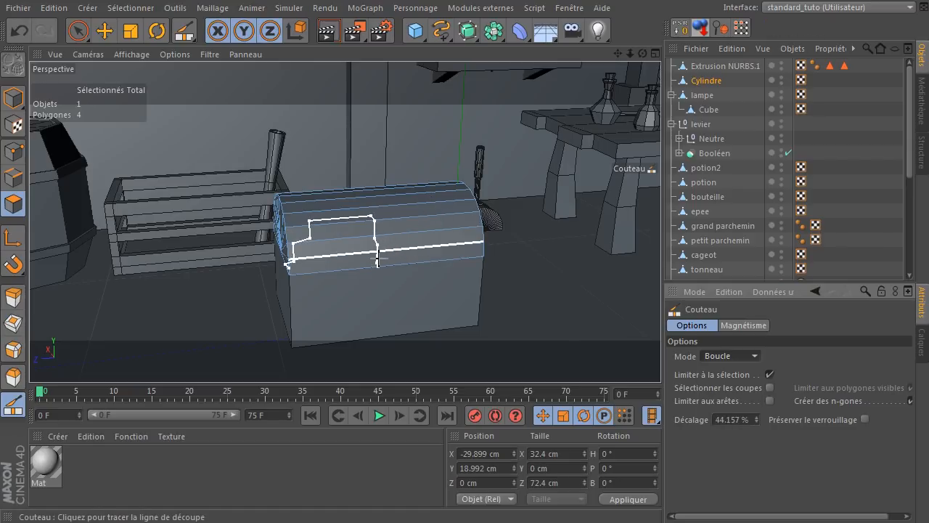
{"action": "left_click", "coordinate": [744, 356]}
{"action": "left_click", "coordinate": [713, 400]}
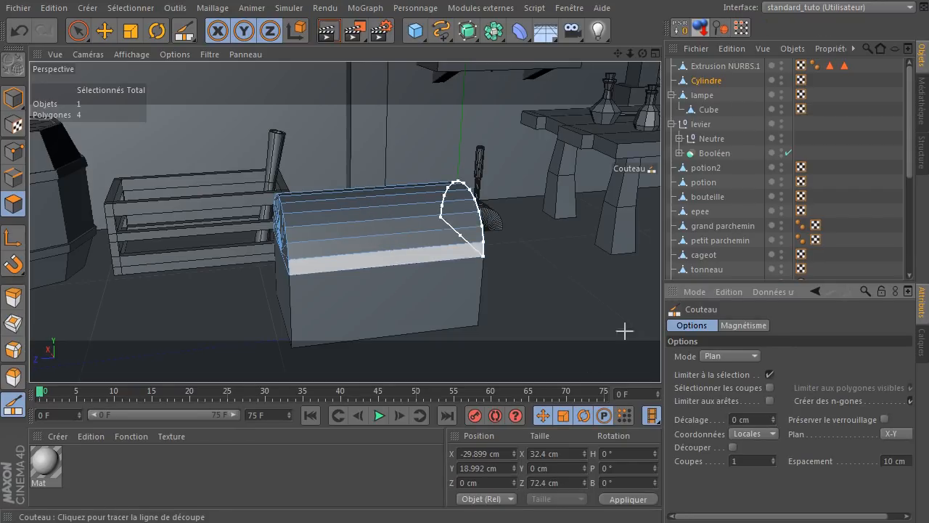
{"action": "left_click", "coordinate": [742, 359]}
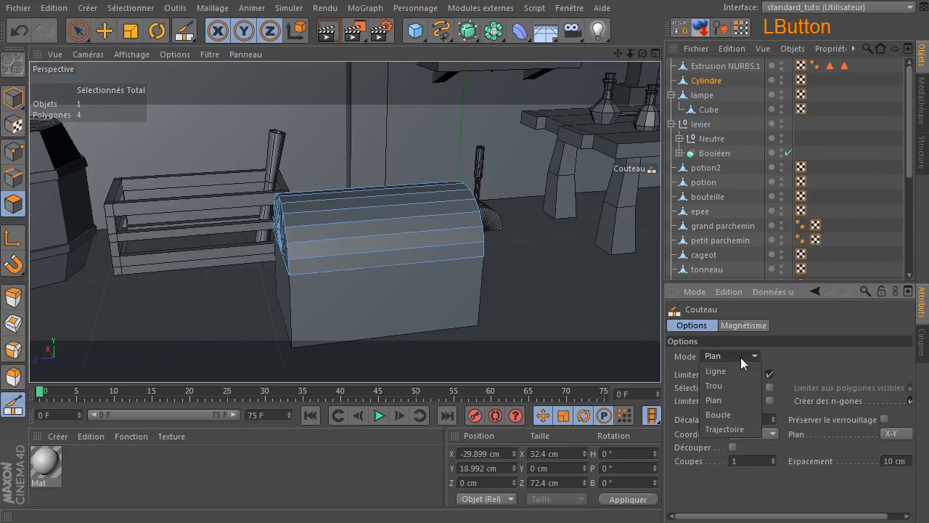
{"action": "left_click", "coordinate": [741, 358]}
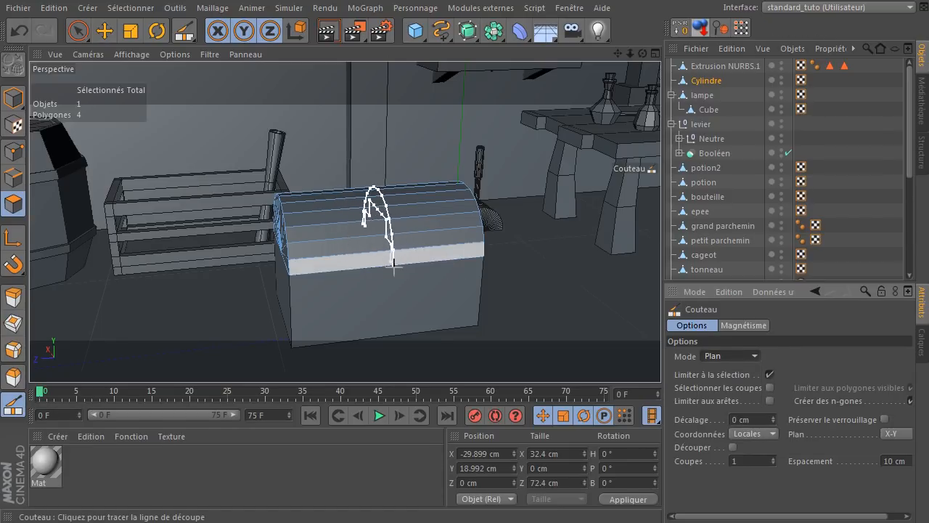
- Show the lid in the Droite view, clear its polygon selection and restart the Knife in Plan mode
{"action": "left_click_drag", "start_coordinate": [643, 54], "coordinate": [602, 55]}
{"action": "middle_click", "coordinate": [374, 210]}
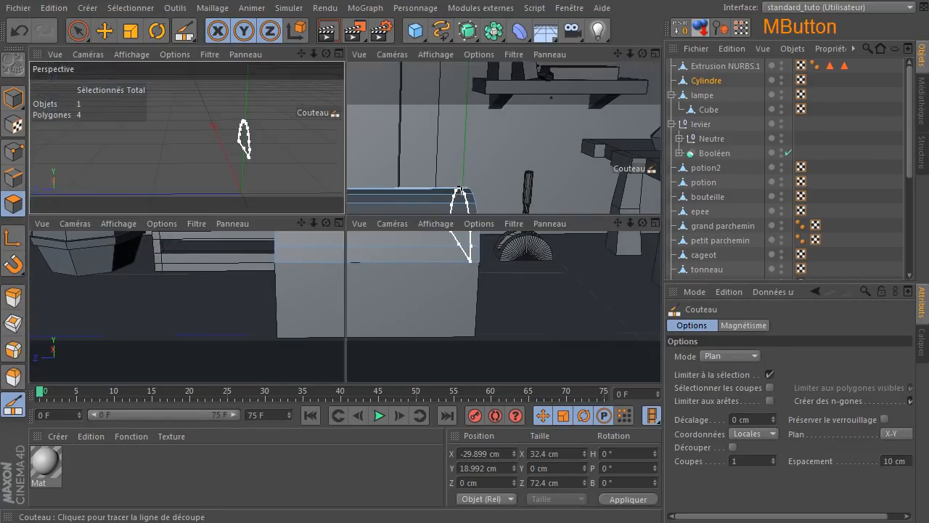
{"action": "middle_click", "coordinate": [297, 291]}
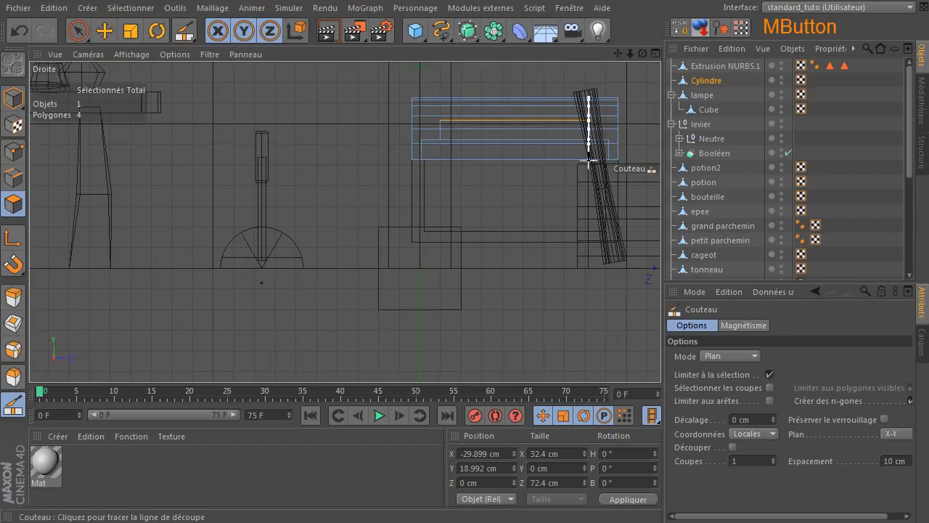
{"action": "left_click_drag", "start_coordinate": [617, 52], "coordinate": [323, 227]}
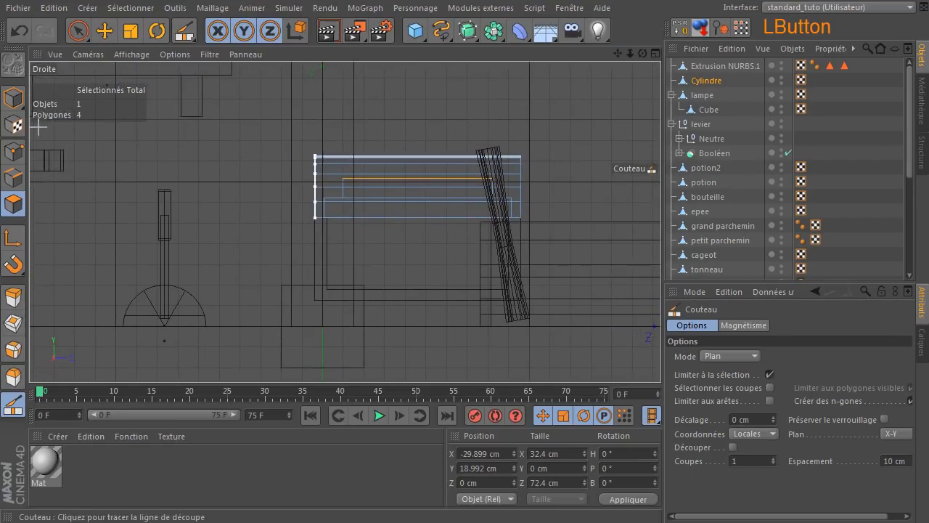
{"action": "left_click", "coordinate": [81, 35]}
{"action": "left_click", "coordinate": [251, 137]}
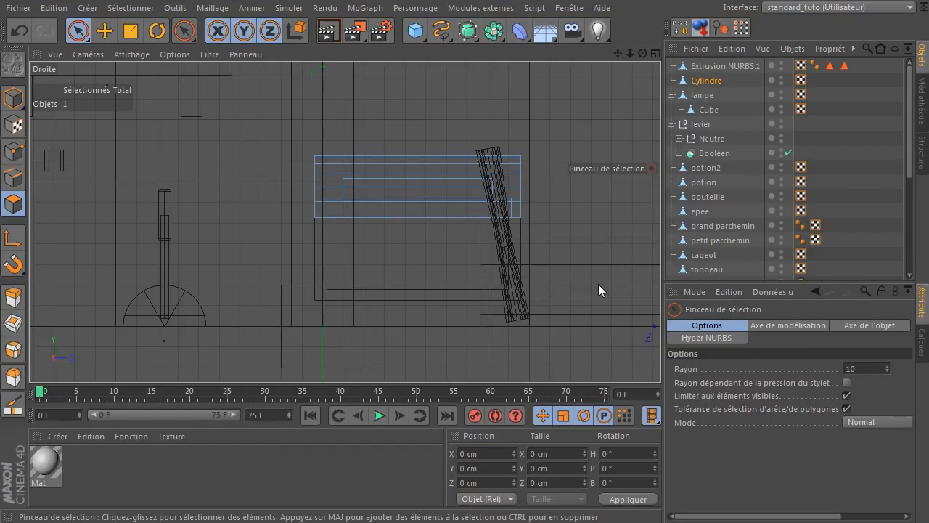
{"action": "key", "text": "k"}
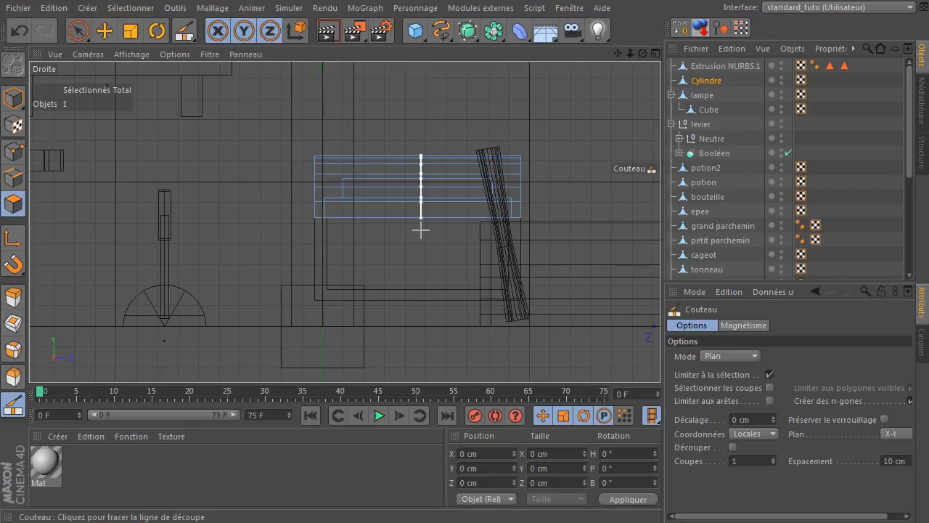
{"action": "scroll", "coordinate": [422, 231], "scroll_direction": "up", "scroll_amount": 5}
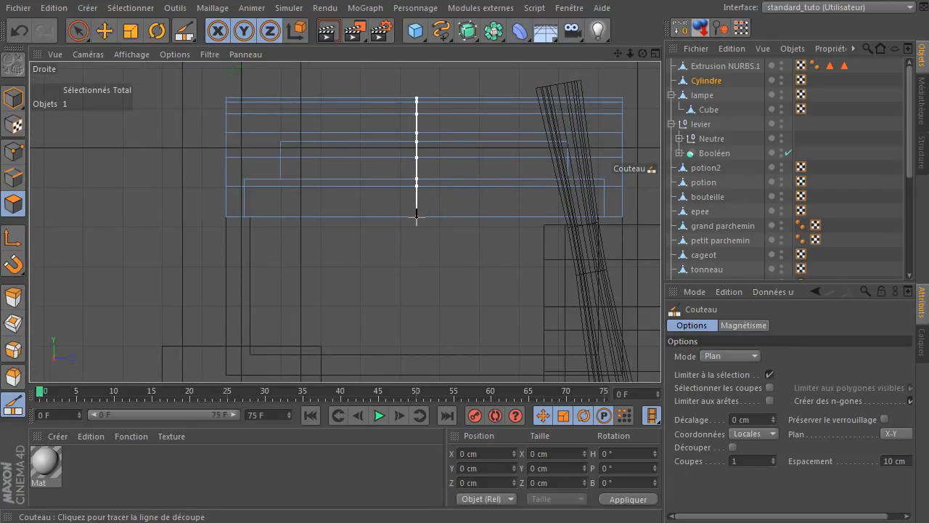
{"action": "left_click", "coordinate": [725, 357]}
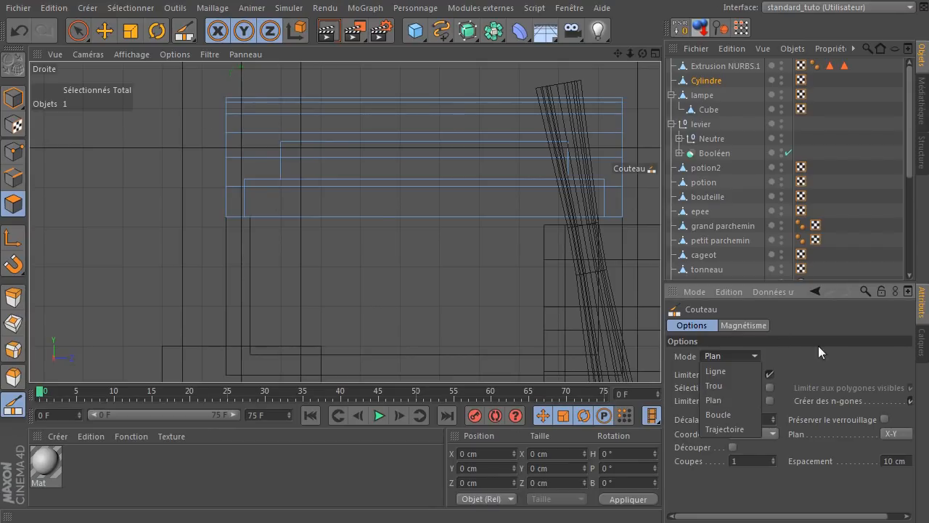
{"action": "left_click", "coordinate": [172, 12]}
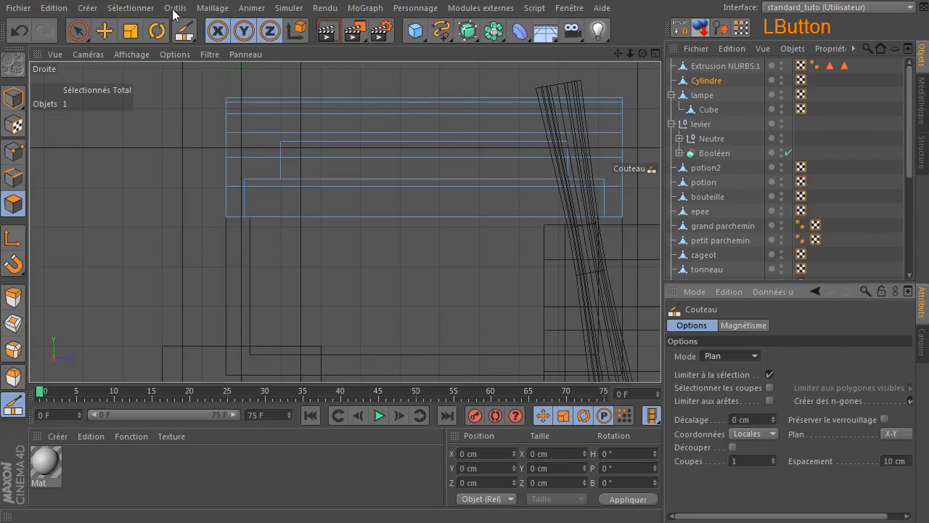
{"action": "left_click", "coordinate": [175, 8]}
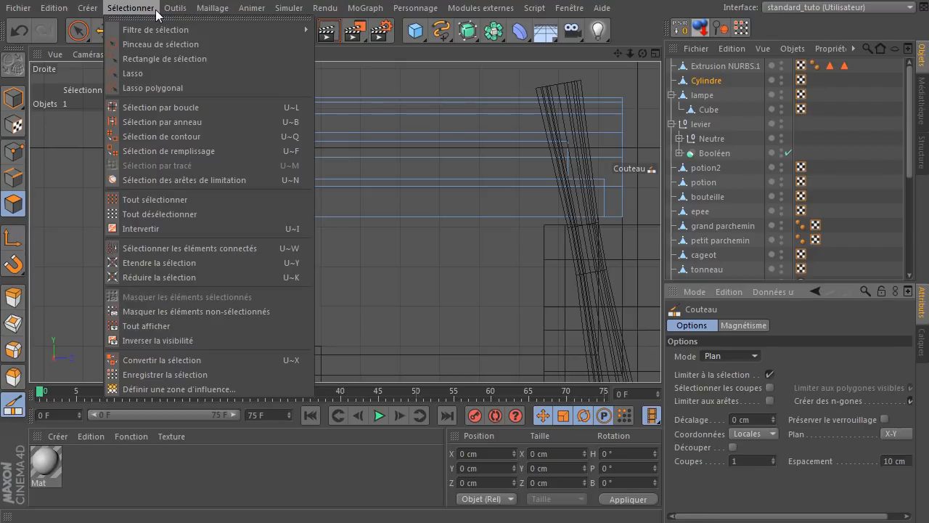
{"action": "mouse_move", "coordinate": [213, 8]}
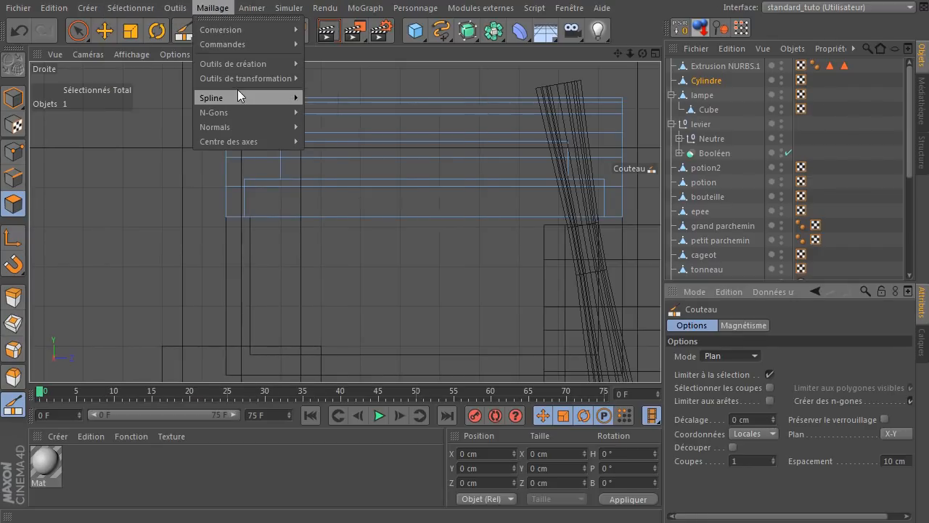
{"action": "mouse_move", "coordinate": [240, 79]}
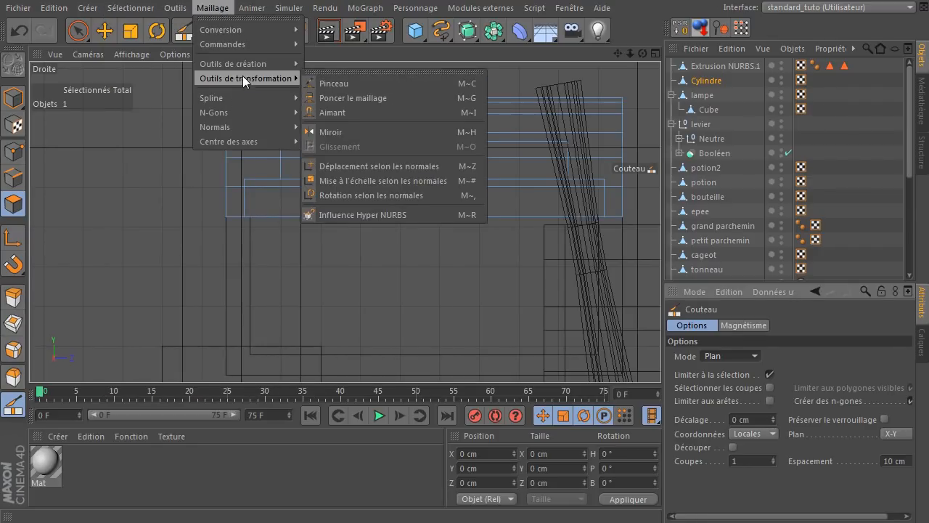
{"action": "mouse_move", "coordinate": [246, 63]}
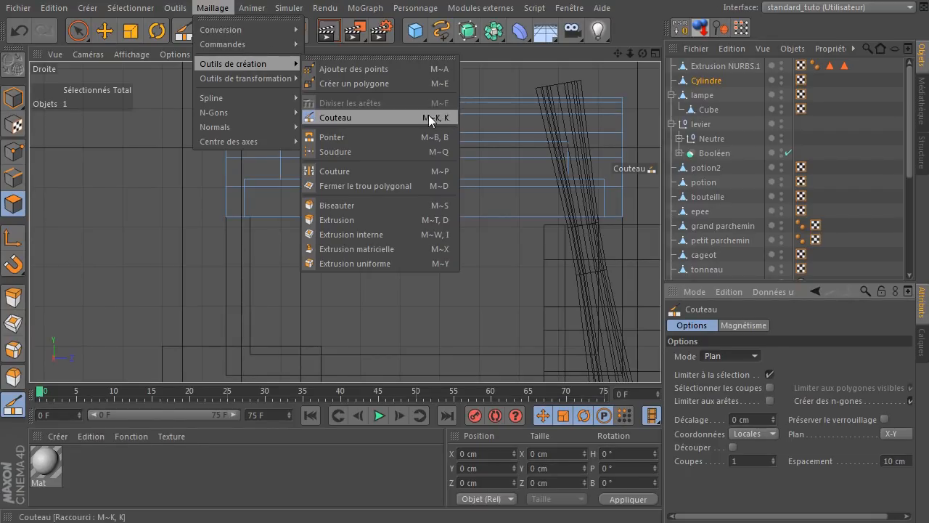
{"action": "left_click", "coordinate": [628, 29]}
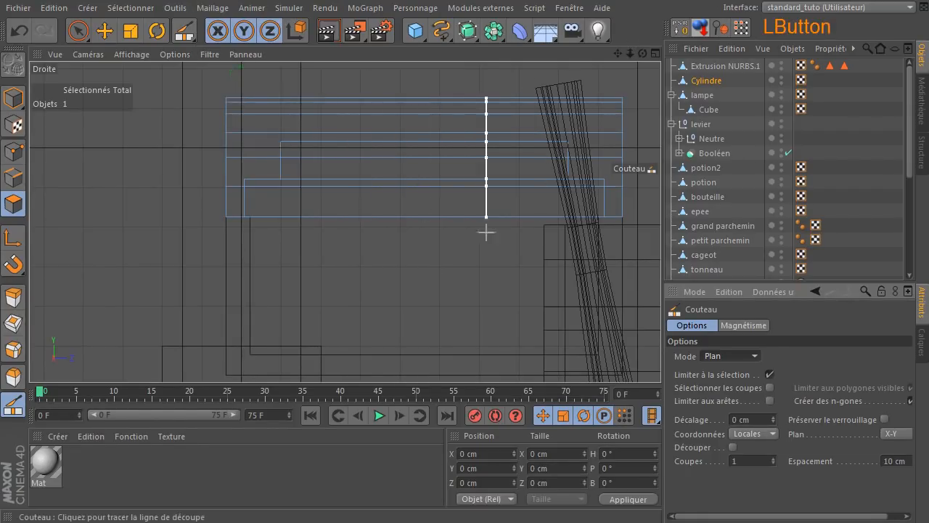
- Make a vertical planar Knife cut across the full height of the lid near the middle of its length, at about Z 2.3 cm
{"action": "left_click_drag", "start_coordinate": [619, 52], "coordinate": [591, 79]}
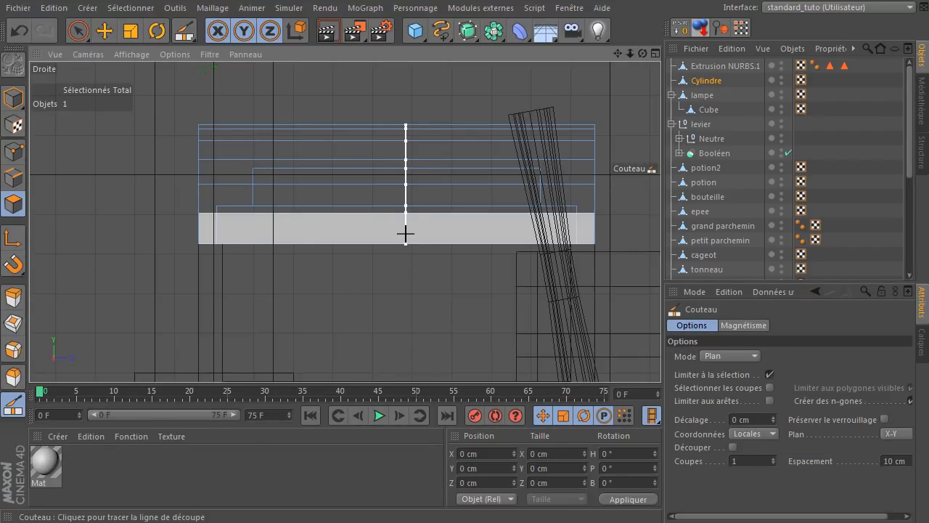
{"action": "left_click", "coordinate": [405, 233]}
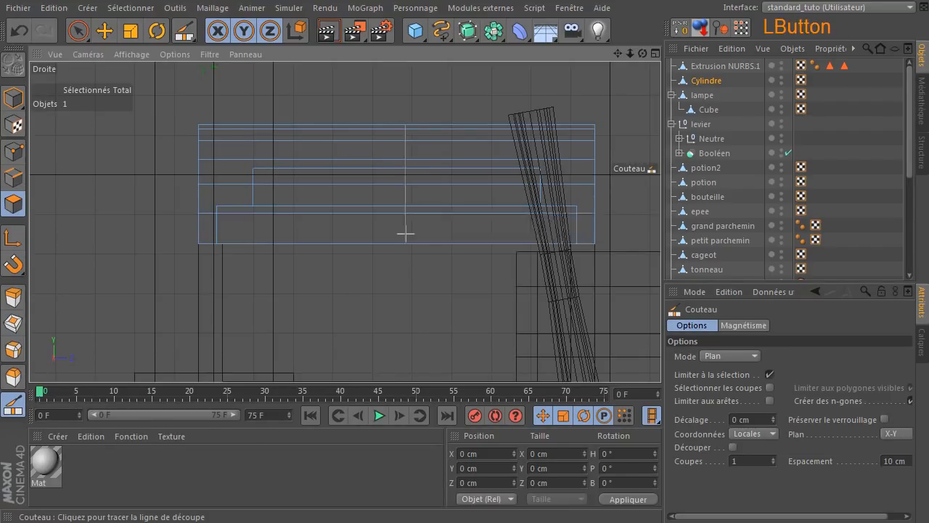
- Select the edge loop of the lid's middle cut with Loop Selection in edge mode
{"action": "left_click", "coordinate": [78, 30]}
{"action": "key", "text": "u"}
{"action": "key", "text": "l"}
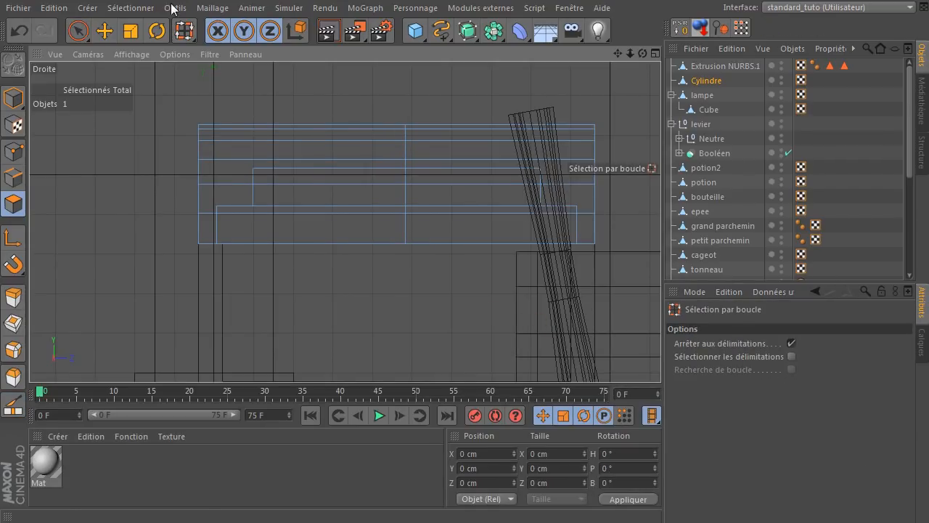
{"action": "left_click", "coordinate": [130, 8]}
{"action": "left_click", "coordinate": [159, 106]}
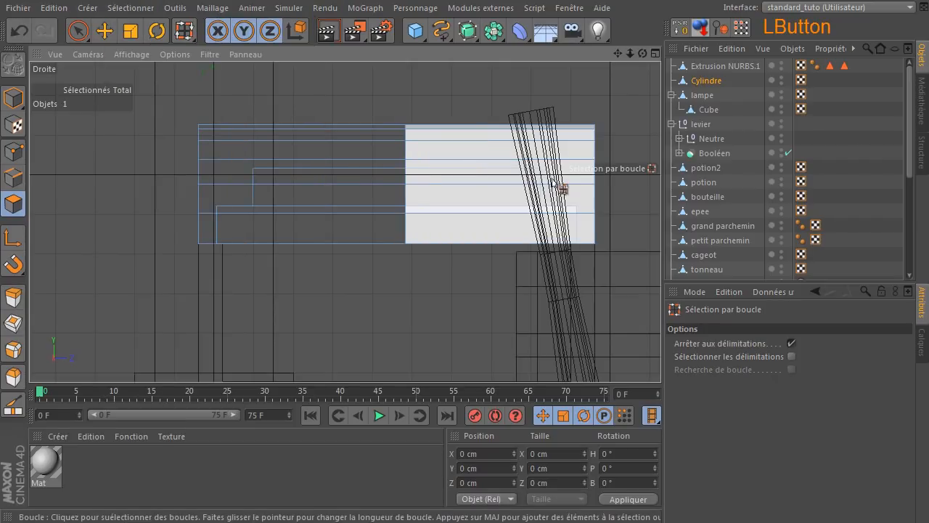
{"action": "left_click", "coordinate": [13, 177]}
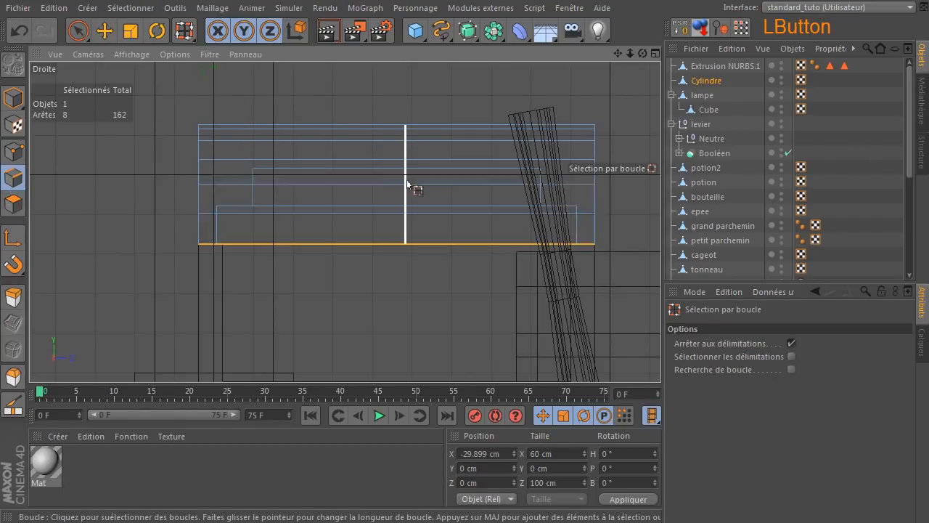
{"action": "left_click", "coordinate": [407, 226]}
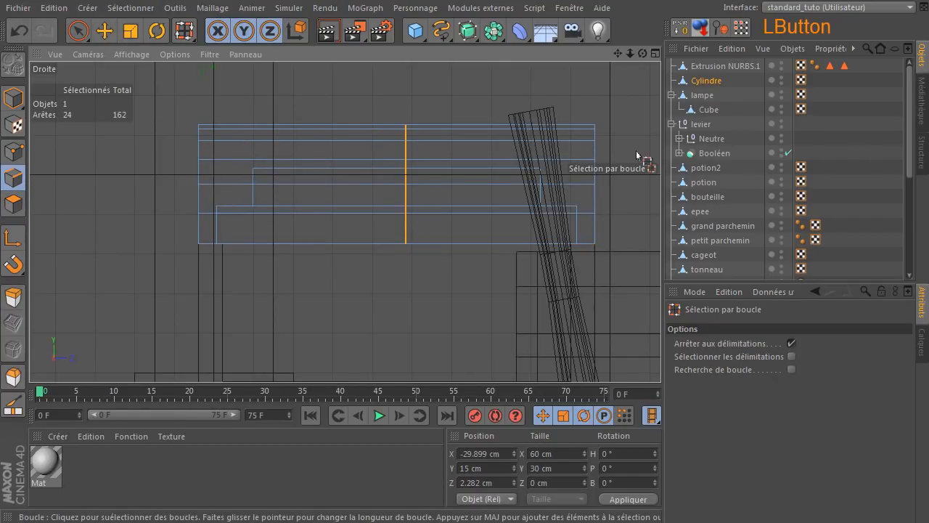
- Bevel the selected middle edge loop in the perspective view with an inner offset of 23.6 cm to split it in two
{"action": "middle_click", "coordinate": [249, 133]}
{"action": "middle_click", "coordinate": [248, 133]}
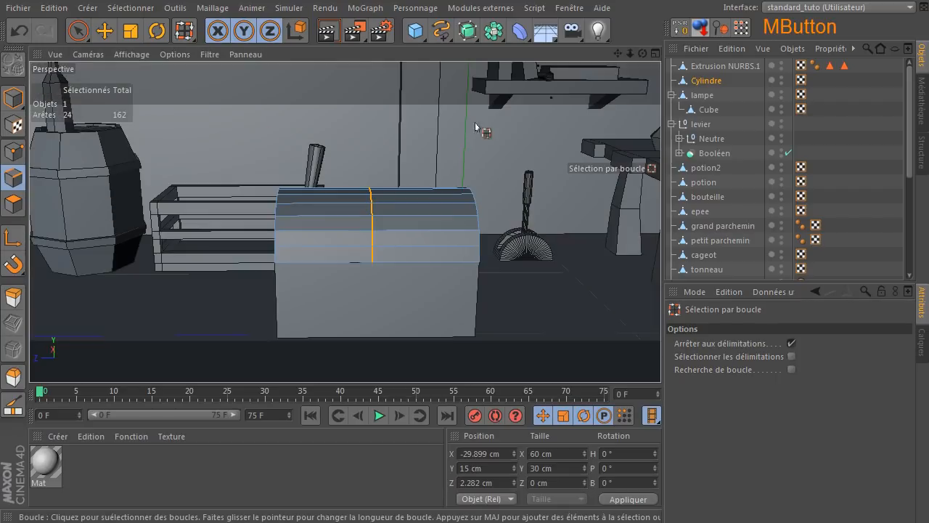
{"action": "left_click_drag", "start_coordinate": [642, 57], "coordinate": [641, 56]}
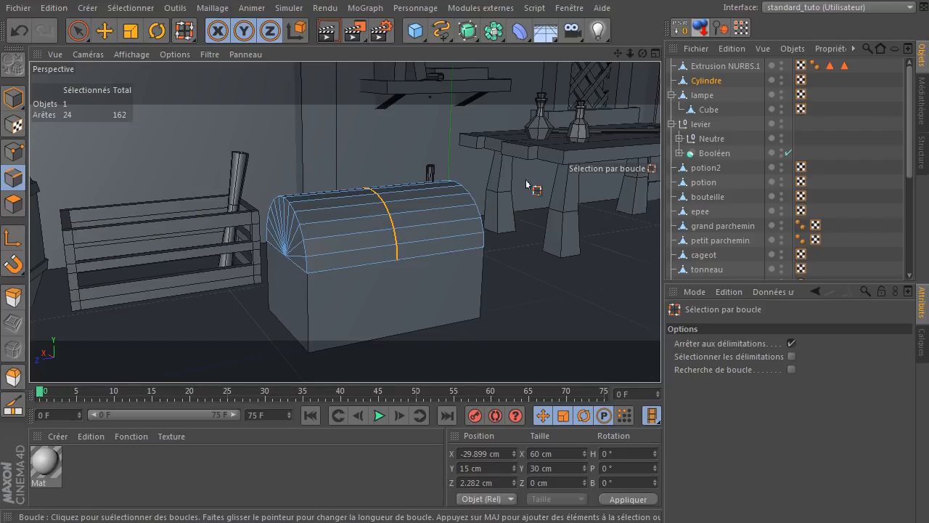
{"action": "left_click", "coordinate": [211, 8]}
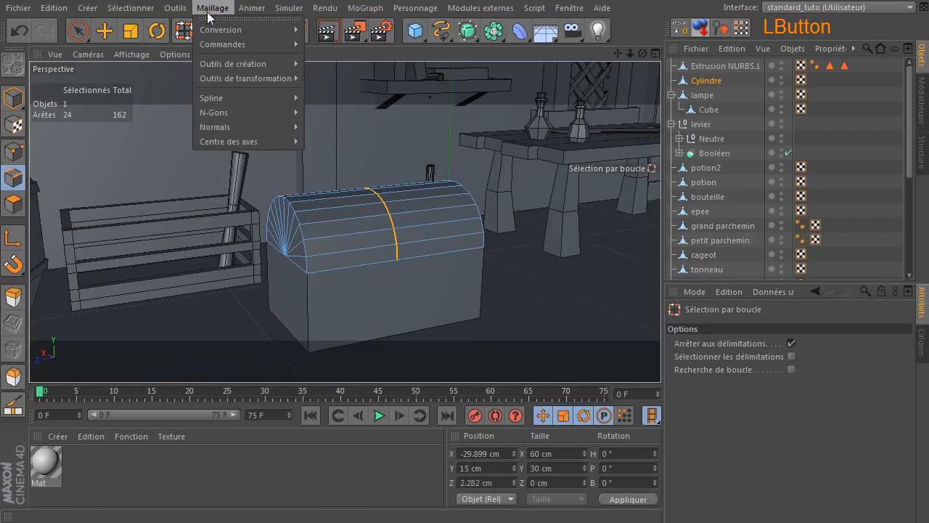
{"action": "mouse_move", "coordinate": [228, 61]}
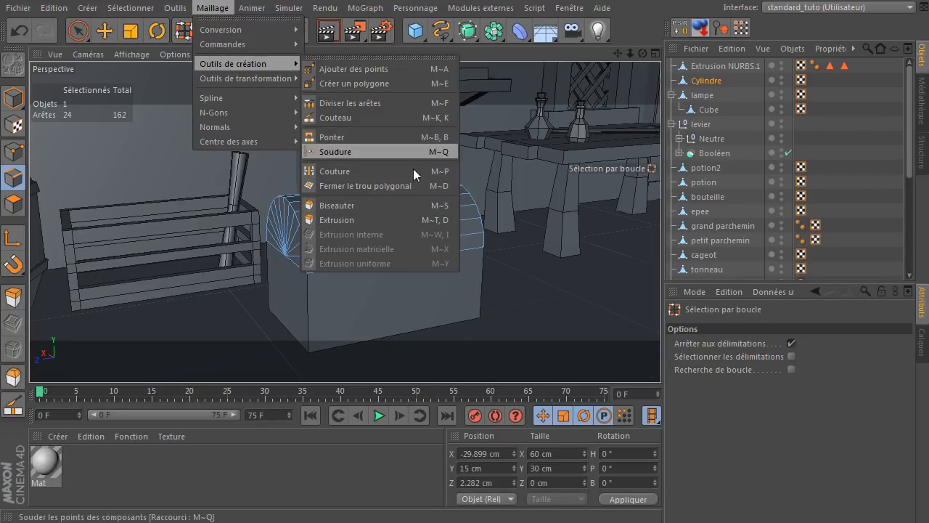
{"action": "left_click", "coordinate": [637, 30]}
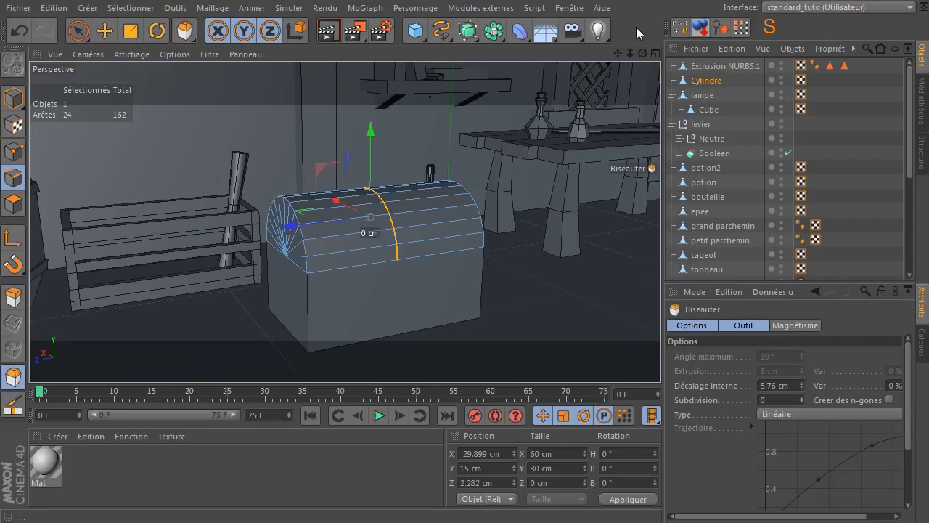
{"action": "left_click_drag", "start_coordinate": [321, 129], "coordinate": [414, 131]}
- Shift the two selected edge loops slightly along the lid's length to about Z 0.32 cm
{"action": "left_click_drag", "start_coordinate": [643, 53], "coordinate": [577, 67]}
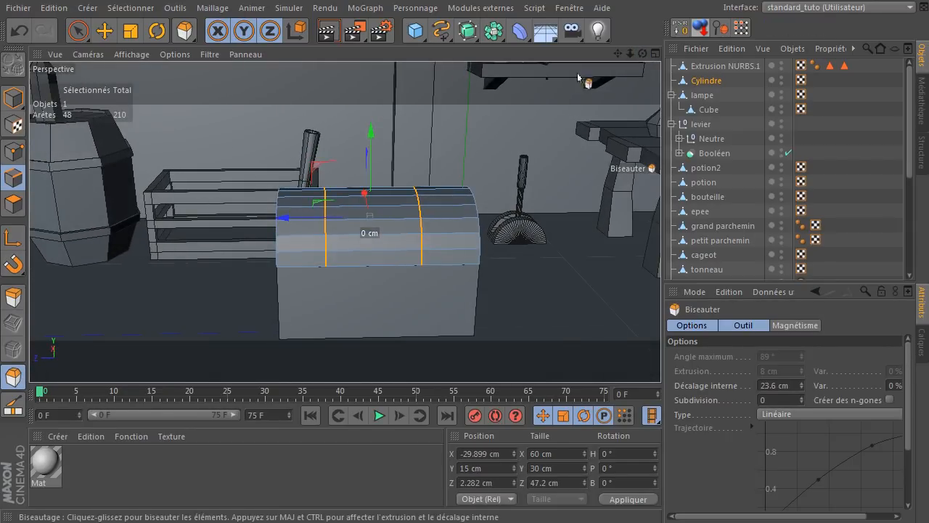
{"action": "left_click", "coordinate": [78, 31]}
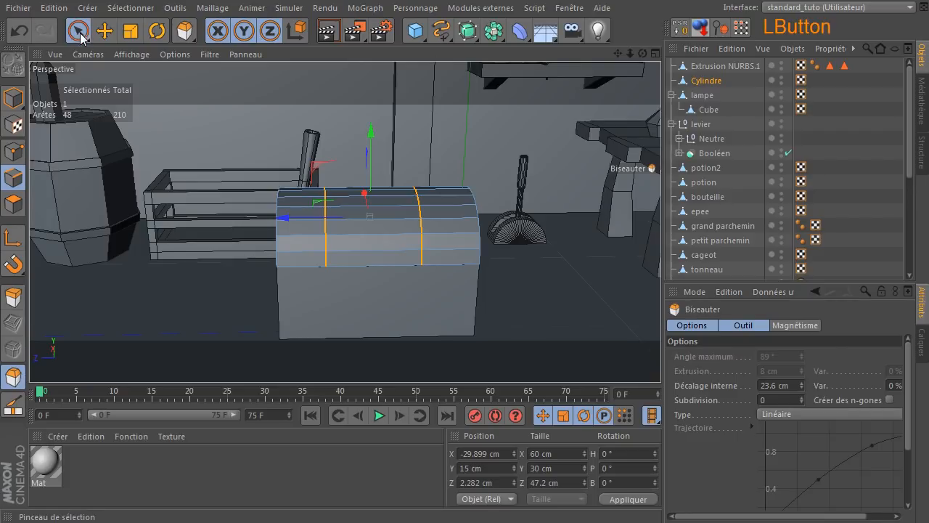
{"action": "left_click_drag", "start_coordinate": [290, 218], "coordinate": [294, 215]}
- Bevel both edge loops with an inner offset of 3.1 cm to form two narrow bands, then deselect all edges
{"action": "key", "text": "m"}
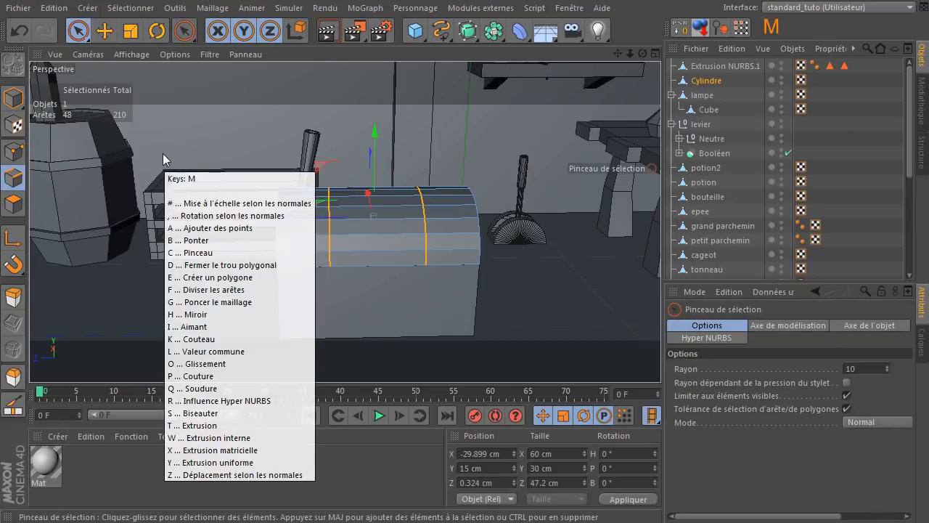
{"action": "key", "text": "s"}
{"action": "left_click_drag", "start_coordinate": [153, 125], "coordinate": [157, 125]}
{"action": "left_click_drag", "start_coordinate": [411, 239], "coordinate": [411, 239]}
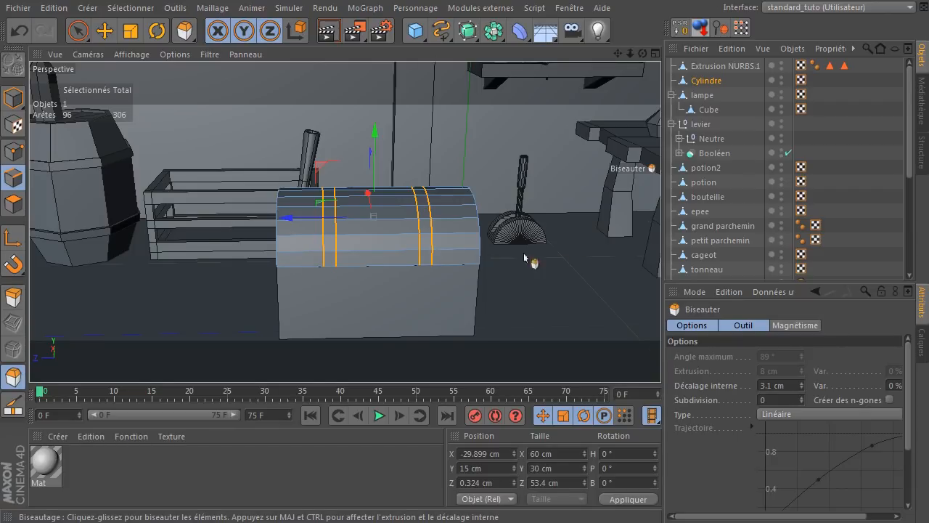
{"action": "left_click", "coordinate": [78, 31]}
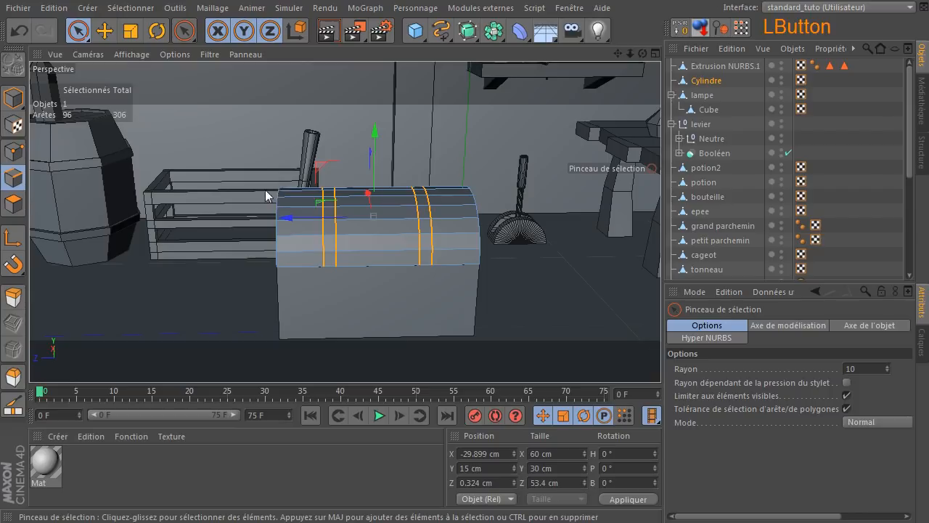
{"action": "key", "text": "ctrl+shift+a"}
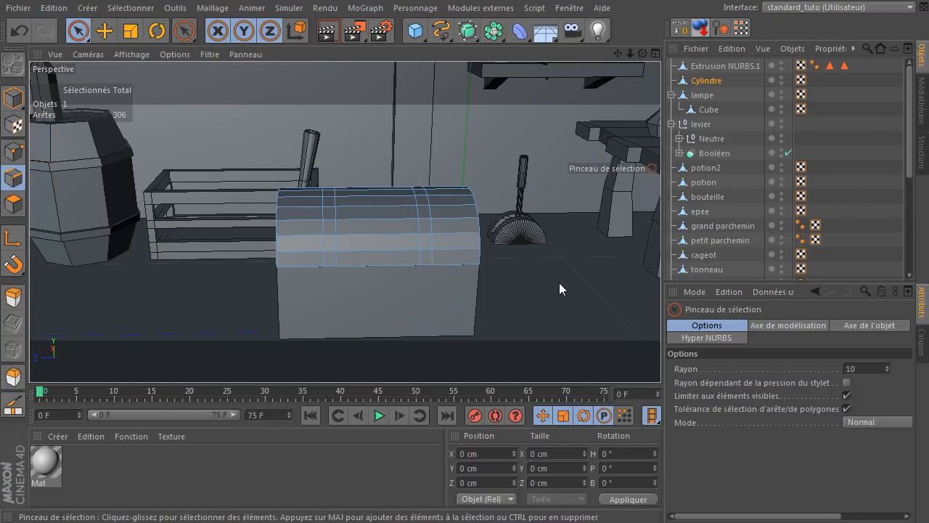
- Add a planar Knife cut around the lid close to each of its two ends, using Plan mode
{"action": "key", "text": "k"}
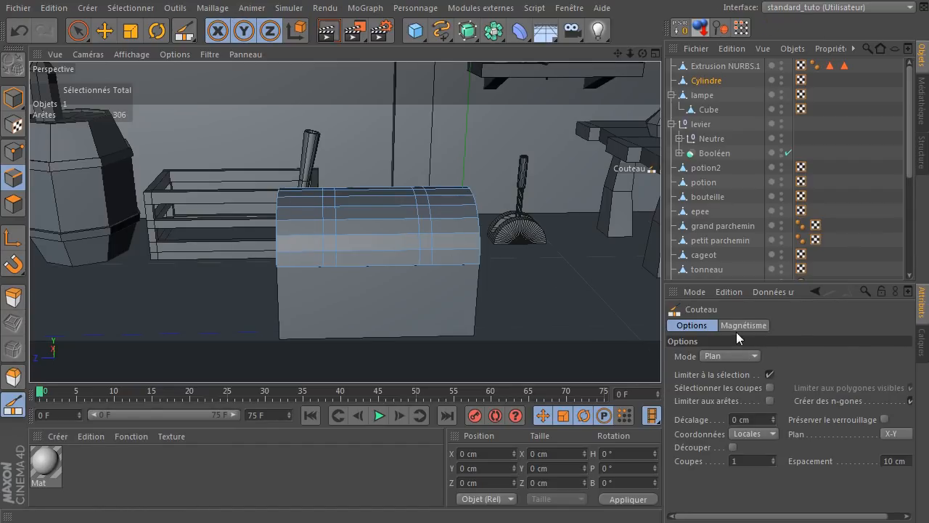
{"action": "left_click", "coordinate": [719, 355]}
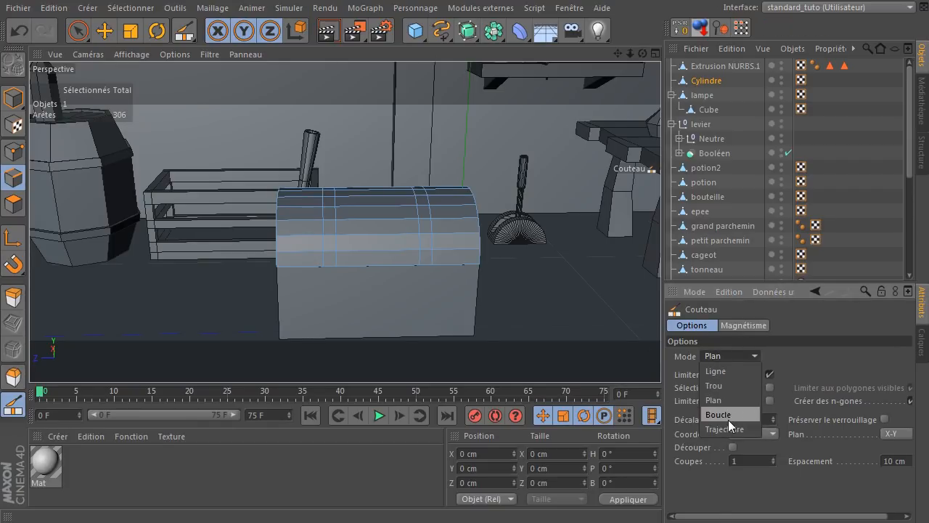
{"action": "left_click", "coordinate": [725, 400]}
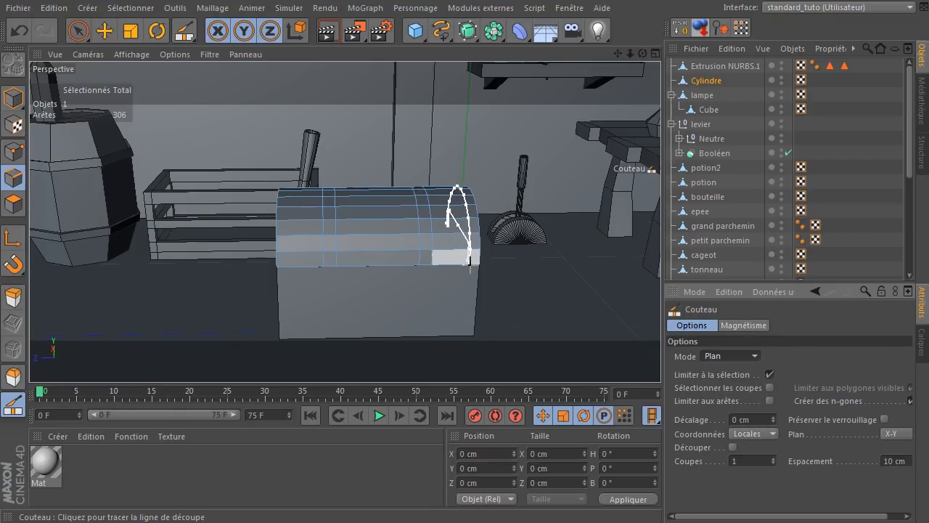
{"action": "left_click", "coordinate": [469, 260]}
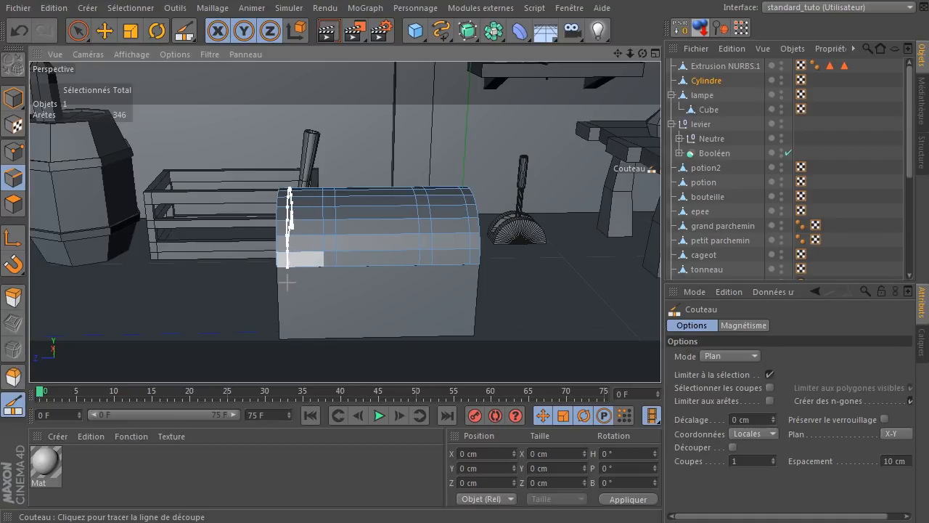
{"action": "left_click", "coordinate": [322, 284]}
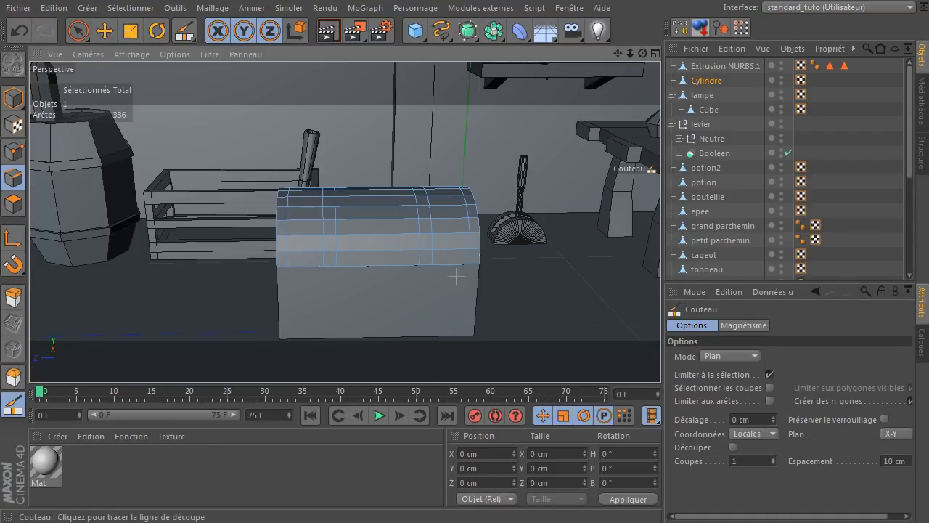
- In polygon mode, brush-select the polygons of all four narrow bands along the front side of the lid
{"action": "left_click", "coordinate": [77, 29]}
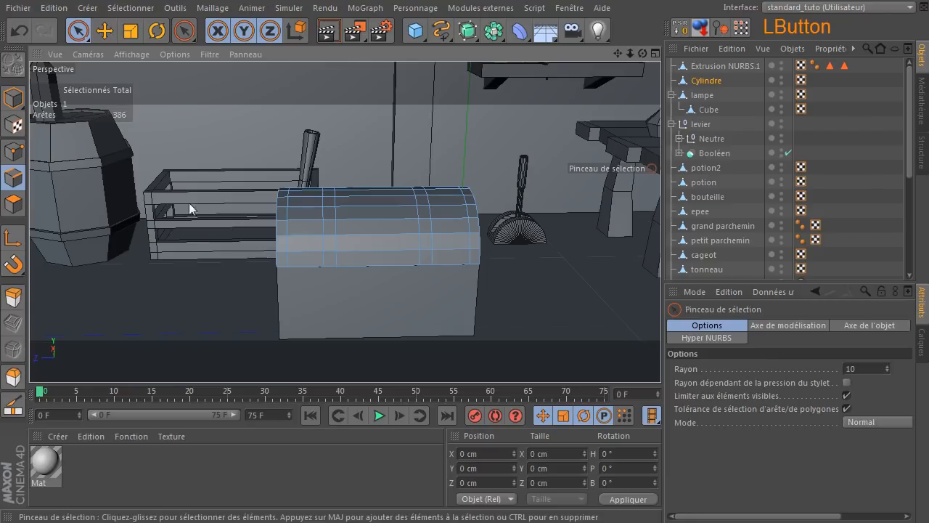
{"action": "left_click", "coordinate": [13, 204]}
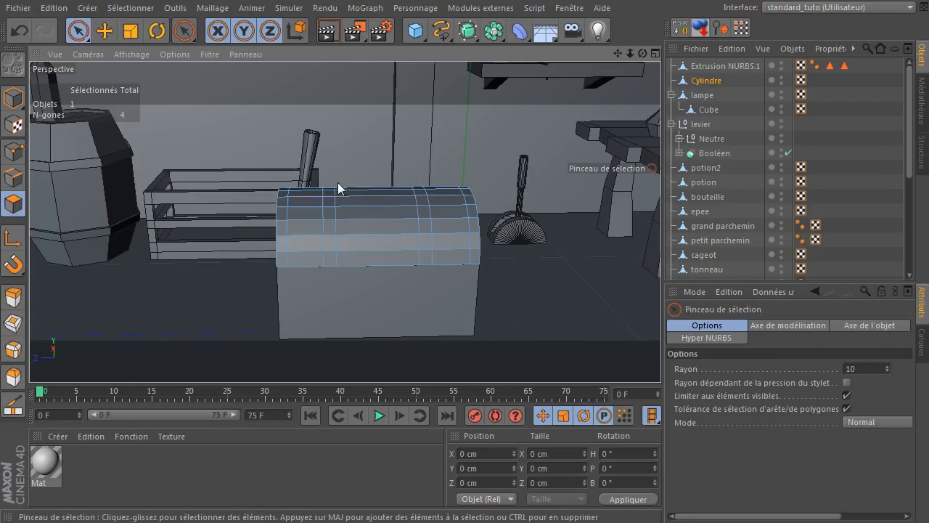
{"action": "scroll", "coordinate": [311, 285], "scroll_direction": "up", "scroll_amount": 5}
{"action": "mouse_move", "coordinate": [232, 228]}
{"action": "left_mouse_down"}
{"action": "mouse_move", "coordinate": [240, 228]}
{"action": "mouse_move", "coordinate": [249, 98]}
{"action": "left_mouse_up"}
{"action": "left_click_drag", "start_coordinate": [357, 94], "coordinate": [360, 215], "text": "shift"}
{"action": "mouse_move", "coordinate": [588, 233]}
{"action": "left_mouse_down", "text": "shift"}
{"action": "mouse_move", "coordinate": [587, 120]}
{"action": "mouse_move", "coordinate": [577, 94]}
{"action": "mouse_move", "coordinate": [620, 118]}
{"action": "left_mouse_up", "text": "shift"}
{"action": "left_click_drag", "start_coordinate": [621, 54], "coordinate": [369, 81]}
{"action": "left_click_drag", "start_coordinate": [480, 258], "coordinate": [460, 113], "text": "shift"}
- Add the polygons of the four bands on the back side of the lid to the selection
{"action": "mouse_move", "coordinate": [642, 54]}
{"action": "left_mouse_down"}
{"action": "mouse_move", "coordinate": [762, 90]}
{"action": "mouse_move", "coordinate": [882, 82]}
{"action": "left_mouse_up"}
{"action": "mouse_move", "coordinate": [466, 180]}
{"action": "left_mouse_down", "text": "shift"}
{"action": "mouse_move", "coordinate": [449, 274]}
{"action": "mouse_move", "coordinate": [457, 321]}
{"action": "left_mouse_up", "text": "shift"}
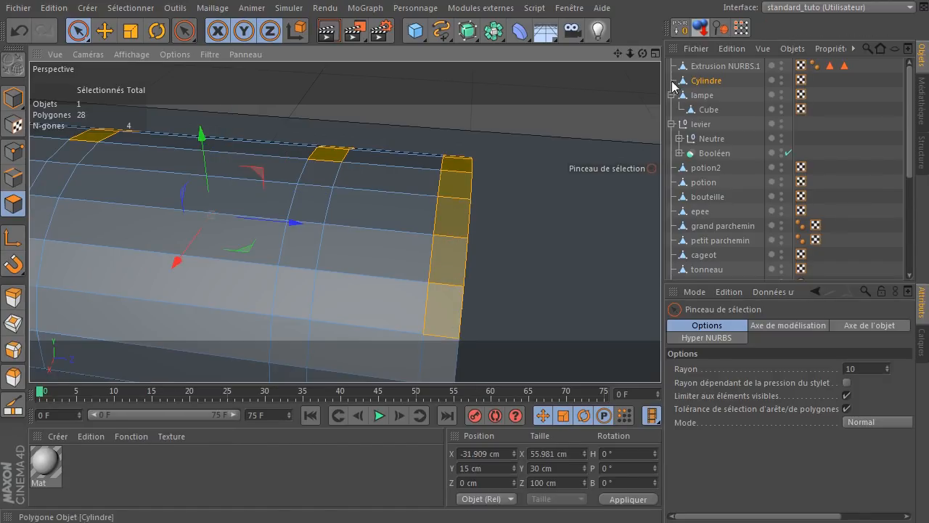
{"action": "left_click_drag", "start_coordinate": [618, 54], "coordinate": [630, 5]}
{"action": "mouse_move", "coordinate": [448, 282]}
{"action": "left_mouse_down", "text": "shift"}
{"action": "mouse_move", "coordinate": [464, 273]}
{"action": "mouse_move", "coordinate": [456, 308]}
{"action": "left_mouse_up", "text": "shift"}
{"action": "mouse_move", "coordinate": [333, 92]}
{"action": "left_mouse_down", "text": "shift"}
{"action": "mouse_move", "coordinate": [297, 201]}
{"action": "mouse_move", "coordinate": [303, 294]}
{"action": "left_mouse_up", "text": "shift"}
{"action": "left_click_drag", "start_coordinate": [618, 56], "coordinate": [928, 75]}
{"action": "mouse_move", "coordinate": [422, 96]}
{"action": "left_mouse_down", "text": "shift"}
{"action": "mouse_move", "coordinate": [404, 162]}
{"action": "mouse_move", "coordinate": [398, 277]}
{"action": "left_mouse_up", "text": "shift"}
{"action": "mouse_move", "coordinate": [378, 196]}
{"action": "left_mouse_down", "text": "ctrl"}
{"action": "mouse_move", "coordinate": [338, 218]}
{"action": "mouse_move", "coordinate": [342, 145]}
{"action": "left_mouse_up", "text": "ctrl"}
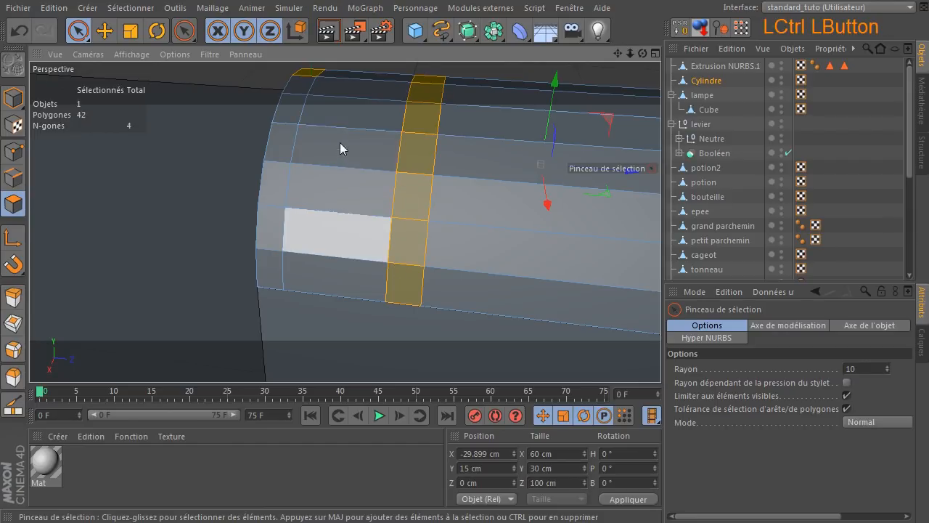
{"action": "mouse_move", "coordinate": [289, 93]}
{"action": "left_mouse_down", "text": "shift"}
{"action": "mouse_move", "coordinate": [263, 170]}
{"action": "mouse_move", "coordinate": [262, 232]}
{"action": "mouse_move", "coordinate": [275, 273]}
{"action": "left_mouse_up", "text": "shift"}
{"action": "left_click_drag", "start_coordinate": [559, 234], "coordinate": [473, 246], "text": "alt"}
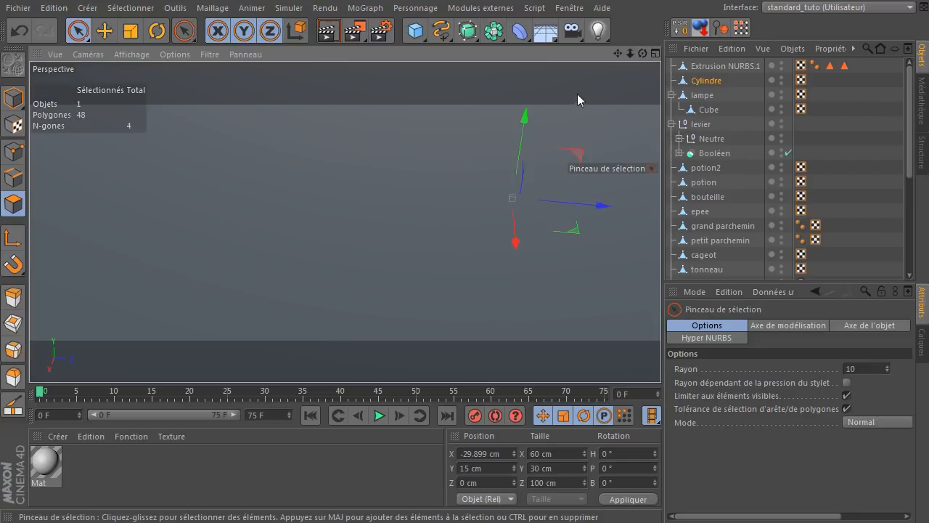
{"action": "left_click_drag", "start_coordinate": [630, 53], "coordinate": [596, 105]}
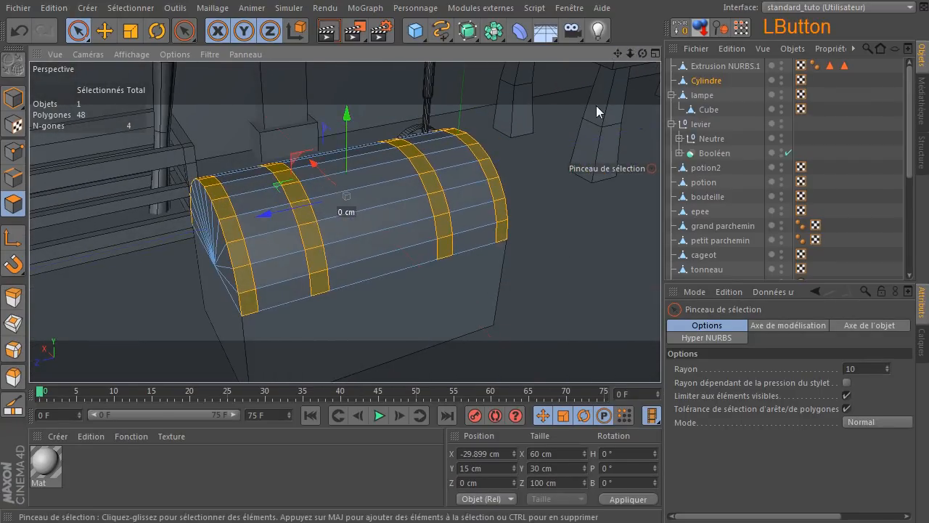
- Extrude the selected lid bands outward with an offset of 2 cm and deselect the polygons
{"action": "key", "text": "d"}
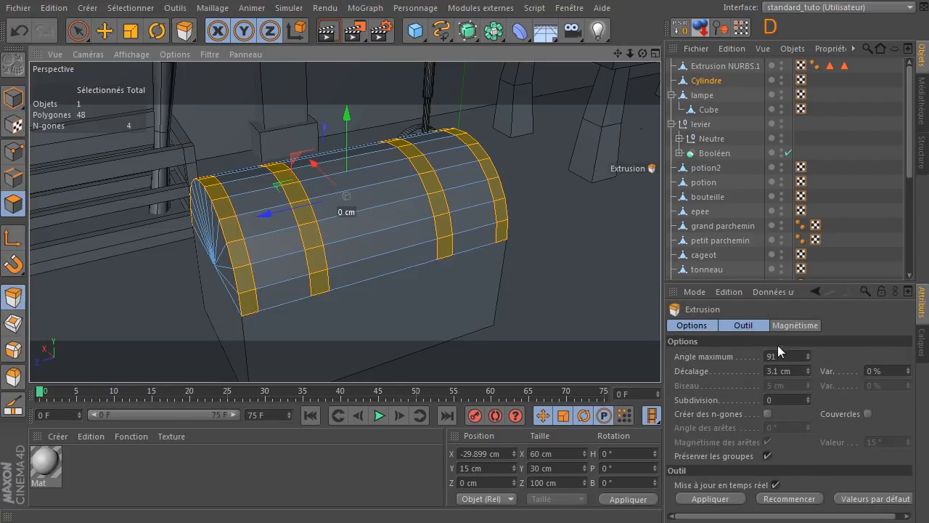
{"action": "left_click_drag", "start_coordinate": [579, 183], "coordinate": [591, 182]}
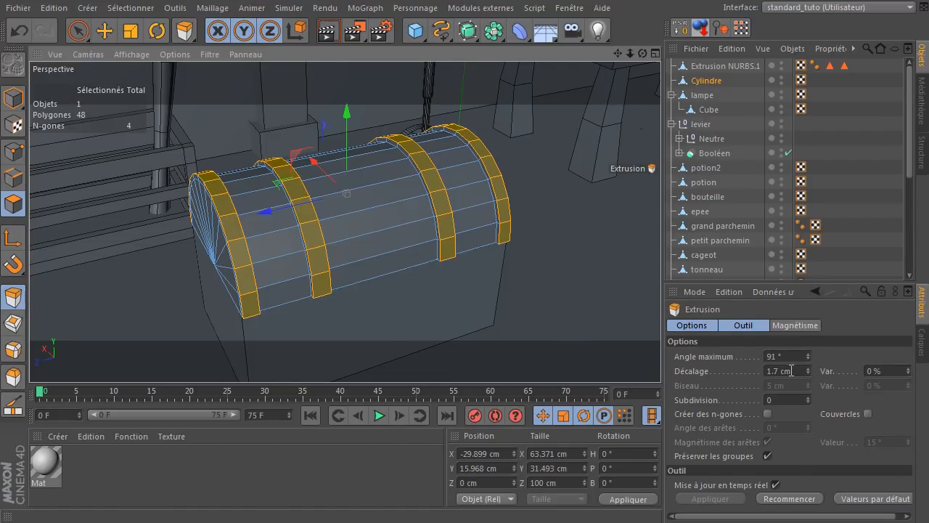
{"action": "left_click_drag", "start_coordinate": [642, 54], "coordinate": [658, 103]}
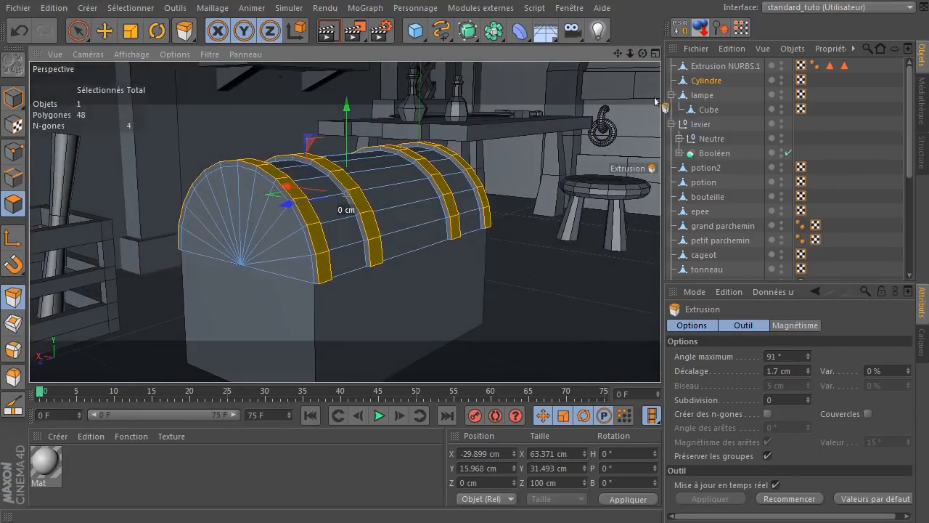
{"action": "double_click", "coordinate": [799, 371]}
{"action": "type", "text": "2"}
{"action": "key", "text": "Return"}
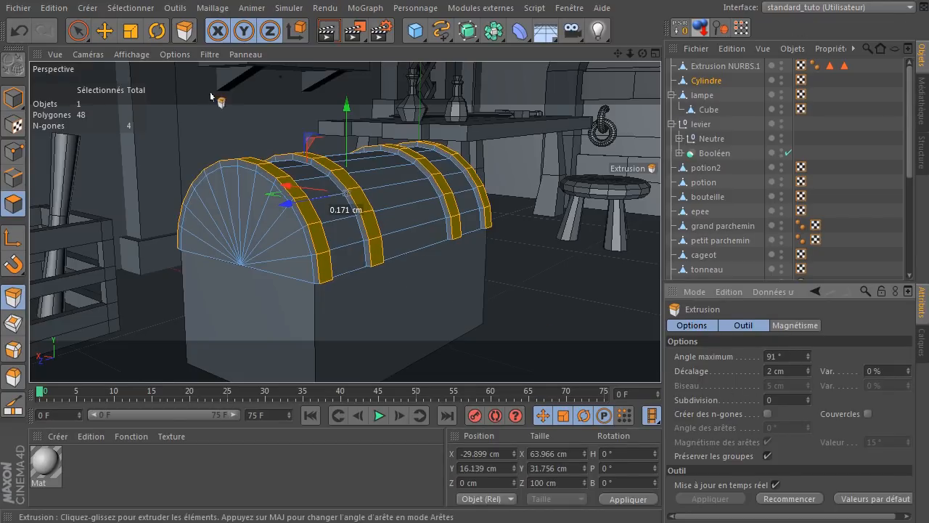
{"action": "left_click", "coordinate": [75, 33]}
{"action": "left_click", "coordinate": [603, 317]}
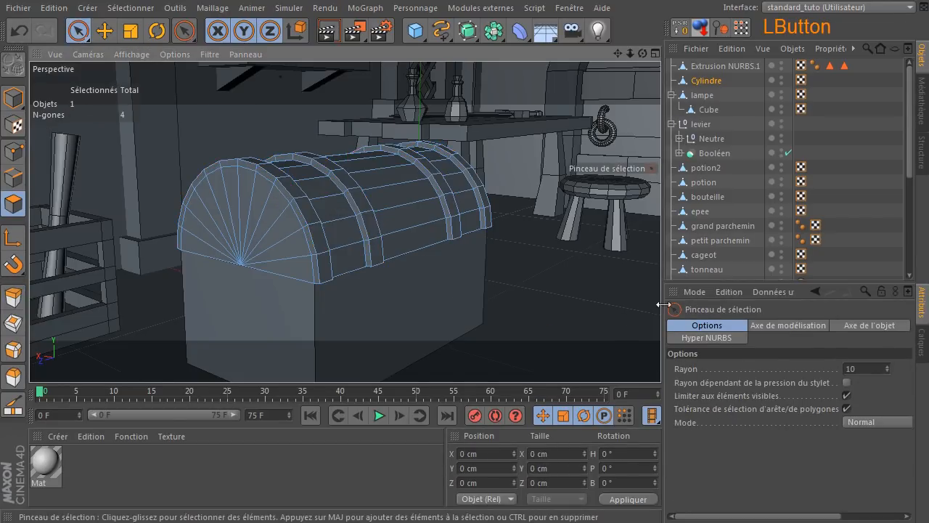
{"action": "left_click_drag", "start_coordinate": [642, 53], "coordinate": [625, 107]}
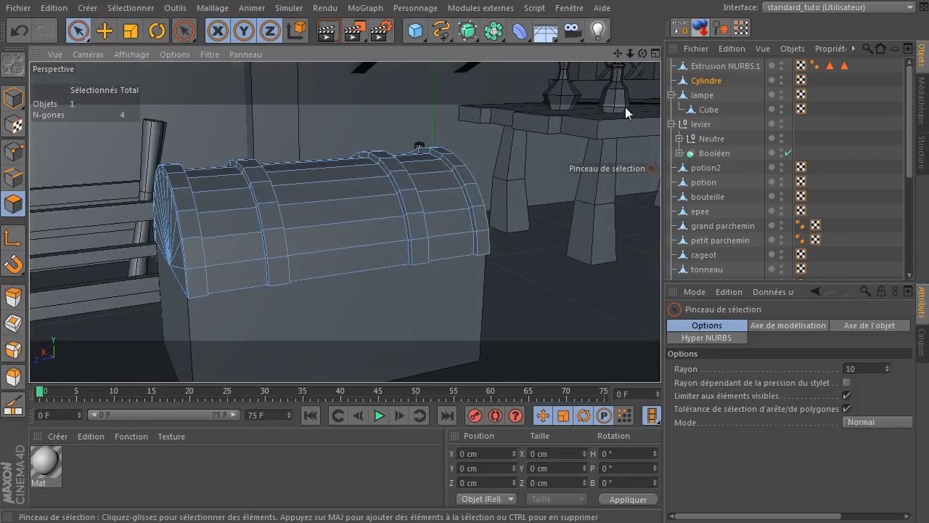
- Knife-cut the chest base vertically in Plan mode in the right view, aligned with the first end band and both edges of the adjacent middle band
{"action": "left_click", "coordinate": [720, 63]}
{"action": "left_click_drag", "start_coordinate": [619, 55], "coordinate": [354, 207]}
{"action": "left_click_drag", "start_coordinate": [642, 54], "coordinate": [467, 363]}
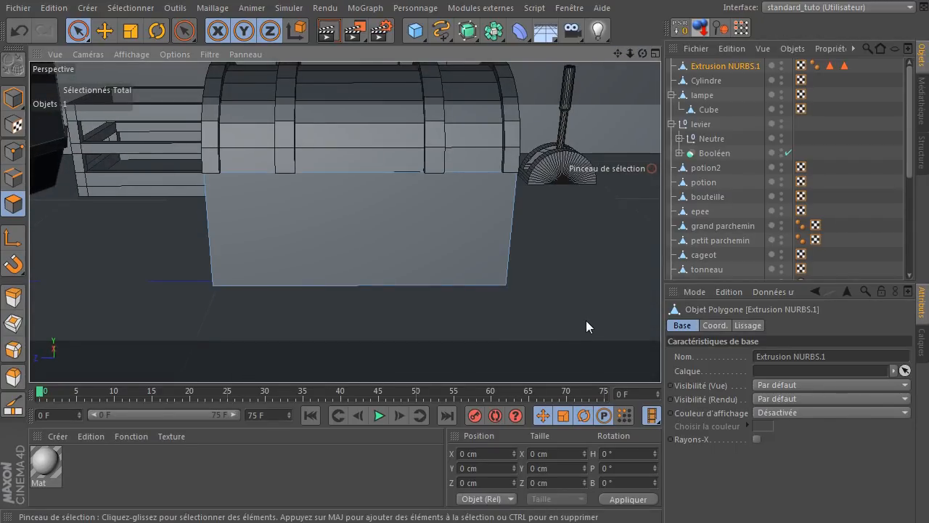
{"action": "key", "text": "k"}
{"action": "left_click", "coordinate": [733, 356]}
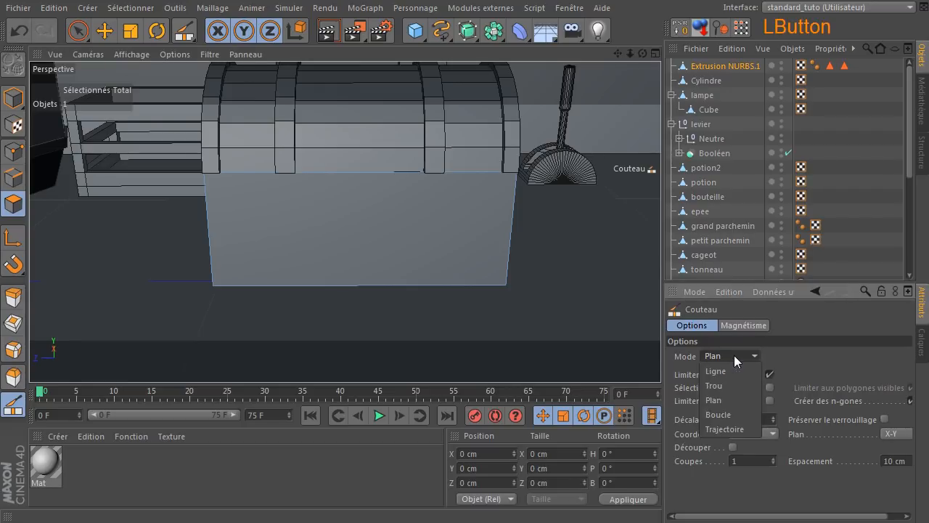
{"action": "left_click", "coordinate": [734, 355]}
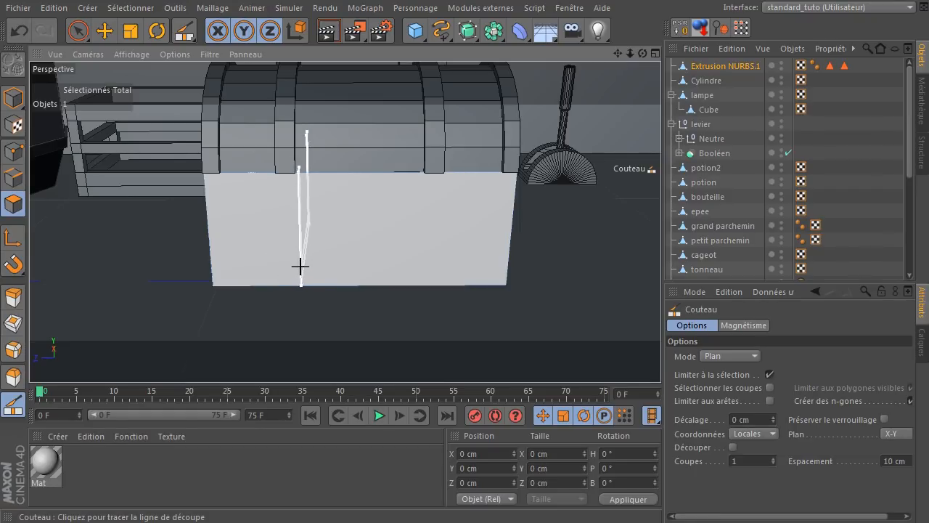
{"action": "middle_click", "coordinate": [300, 266]}
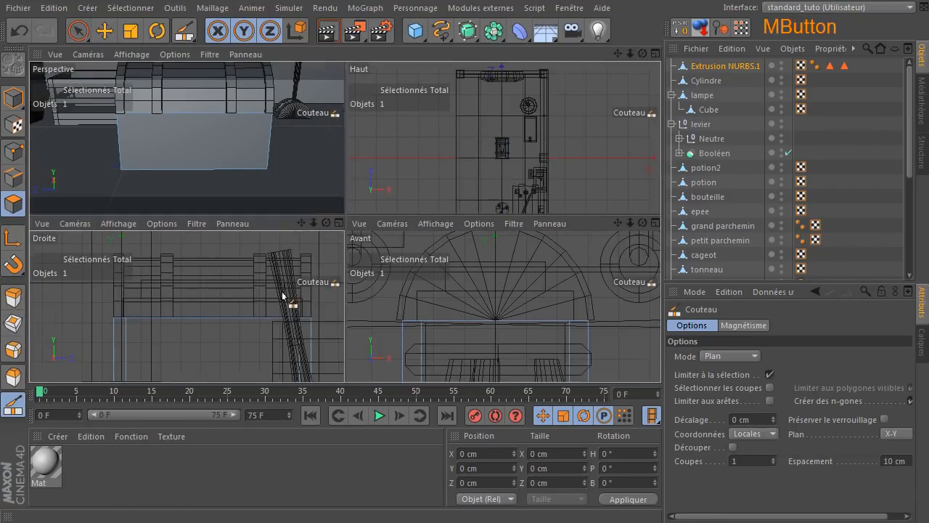
{"action": "middle_click", "coordinate": [284, 296]}
{"action": "left_click_drag", "start_coordinate": [618, 54], "coordinate": [621, 27]}
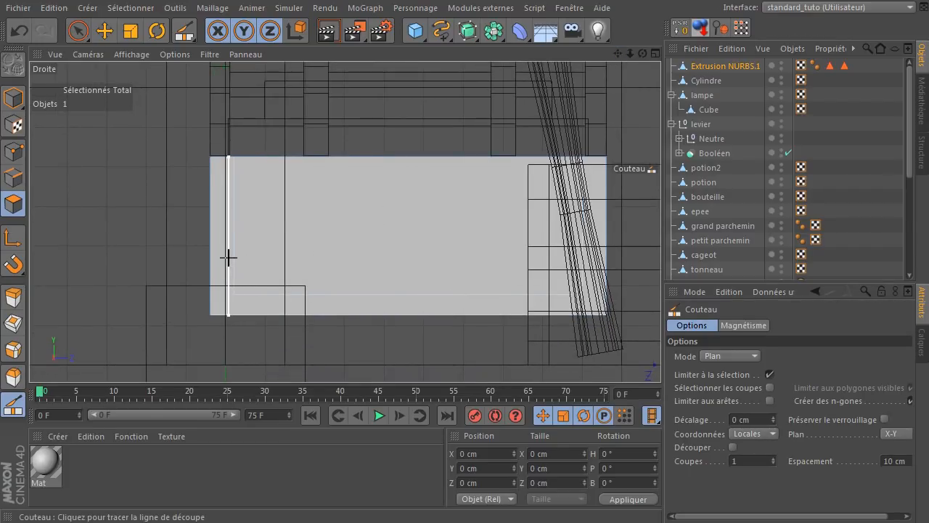
{"action": "left_click", "coordinate": [228, 257]}
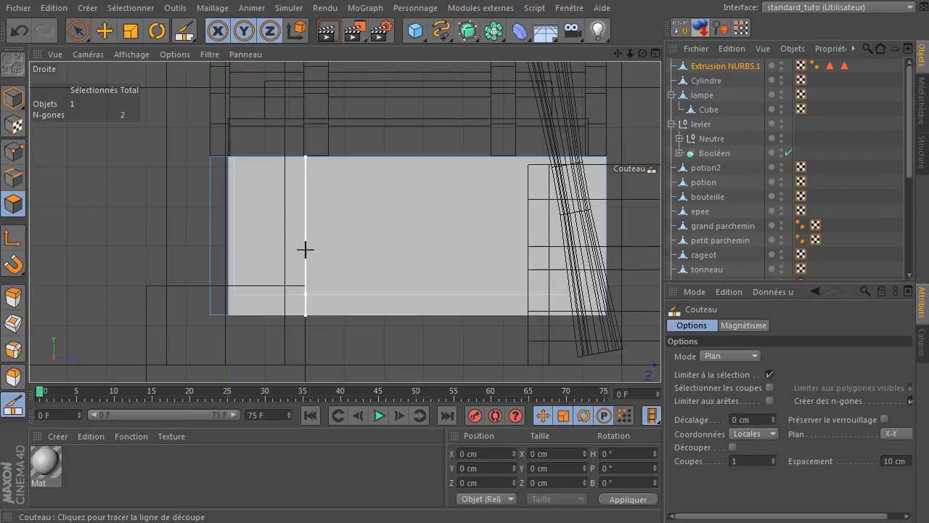
{"action": "left_click", "coordinate": [305, 249]}
{"action": "left_click", "coordinate": [329, 248]}
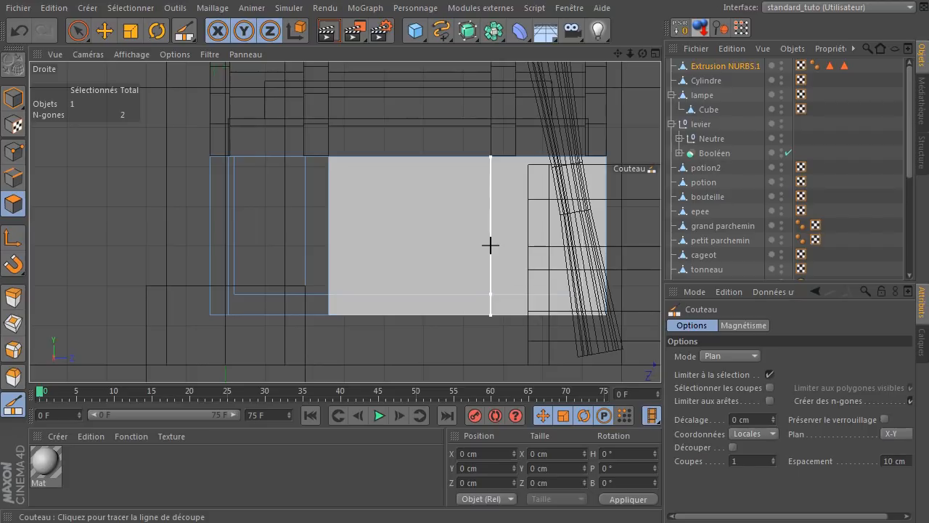
- Add three vertical plane cuts to the chest base, aligned with the other middle band's two edges and the far end band's inner edge
{"action": "left_click", "coordinate": [491, 245]}
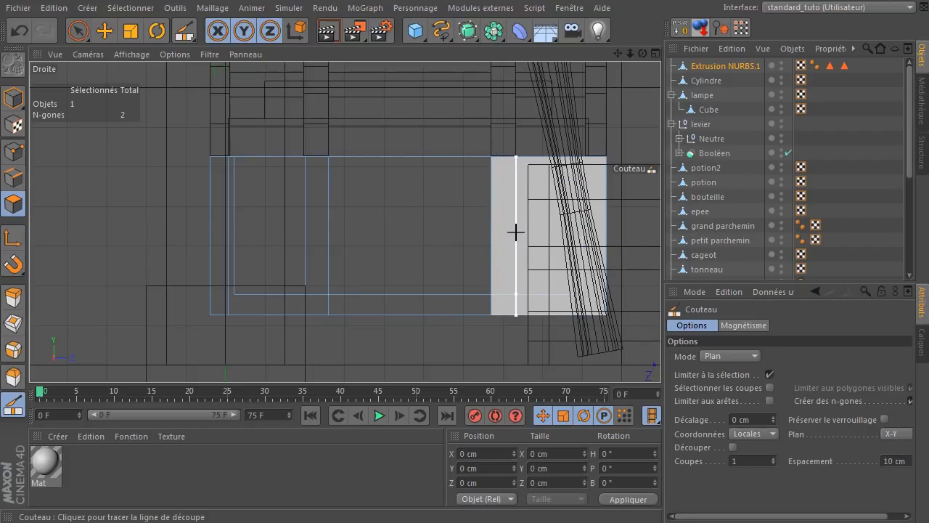
{"action": "left_click", "coordinate": [515, 236]}
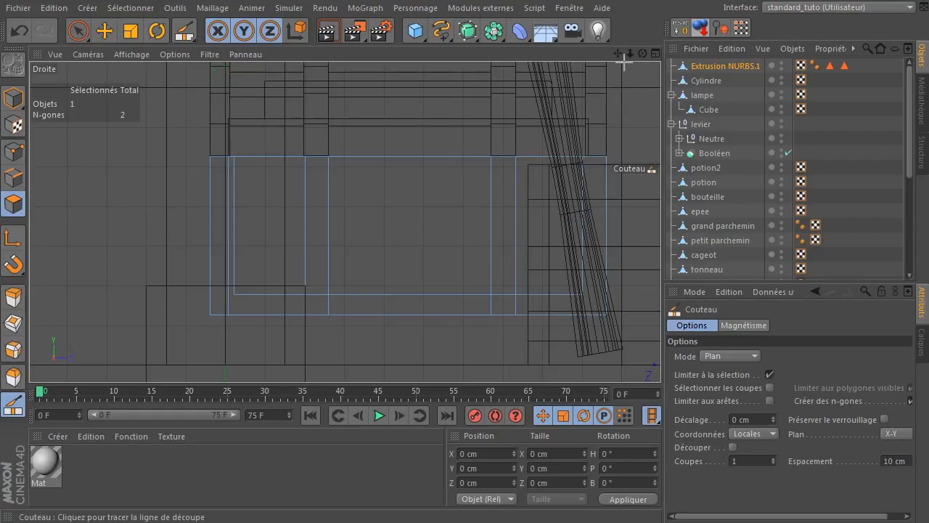
{"action": "left_click_drag", "start_coordinate": [616, 54], "coordinate": [345, 221]}
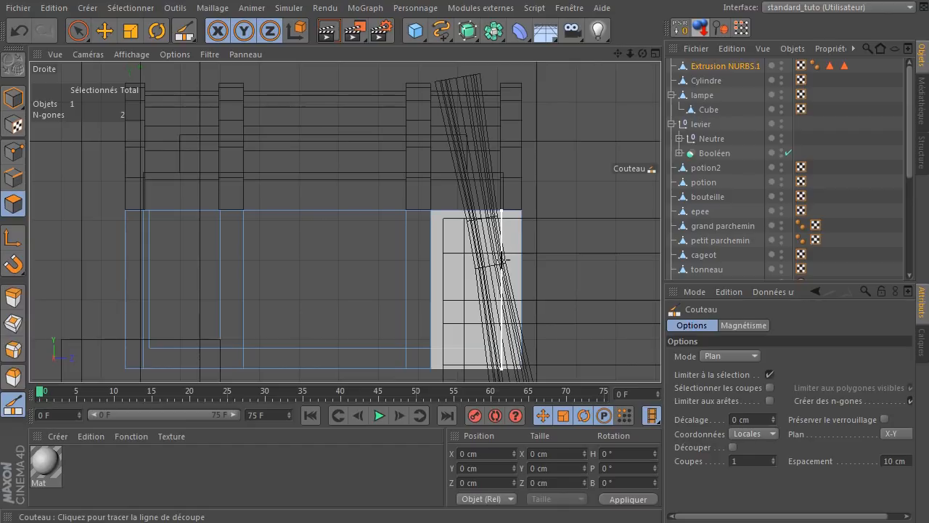
{"action": "left_click", "coordinate": [499, 261]}
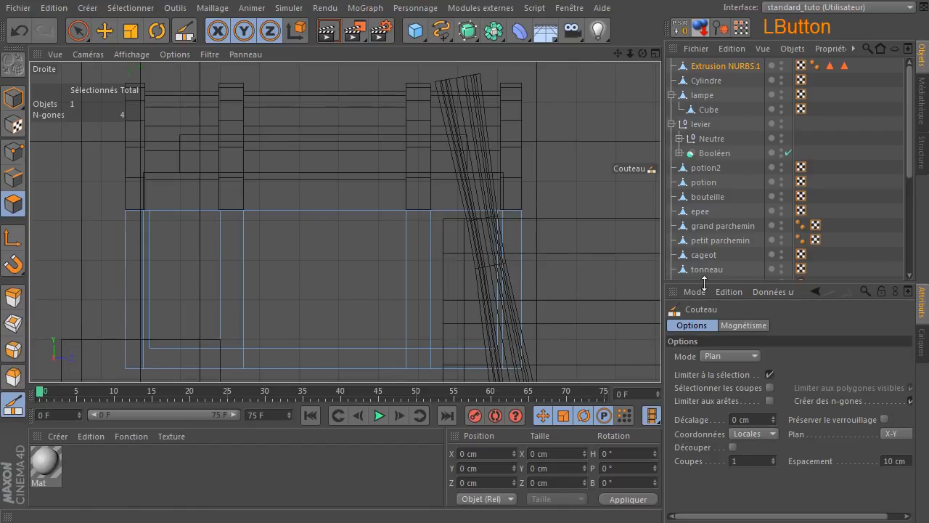
{"action": "left_click", "coordinate": [79, 31]}
{"action": "middle_click", "coordinate": [328, 208]}
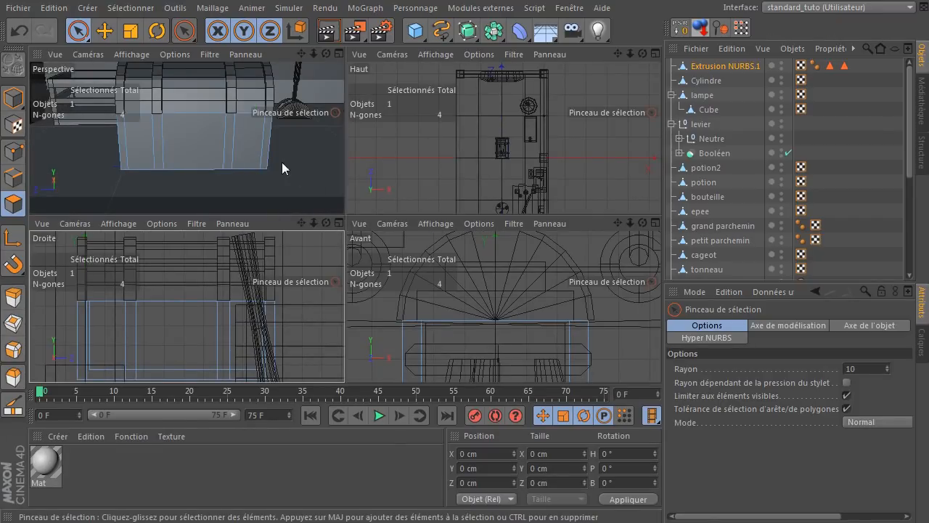
- Set the Knife's cutting plane to X-Z for horizontal cuts around the chest base in the perspective view
{"action": "left_click_drag", "start_coordinate": [326, 54], "coordinate": [116, 182]}
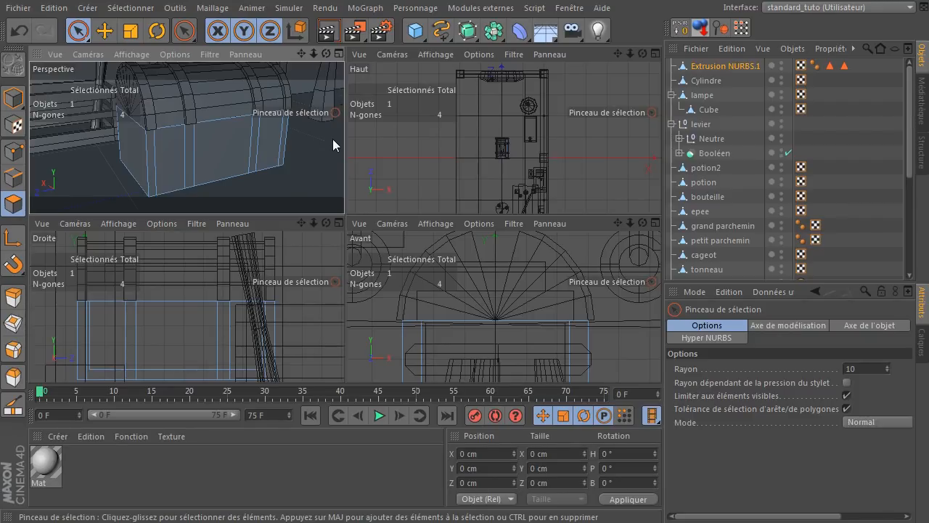
{"action": "key", "text": "k"}
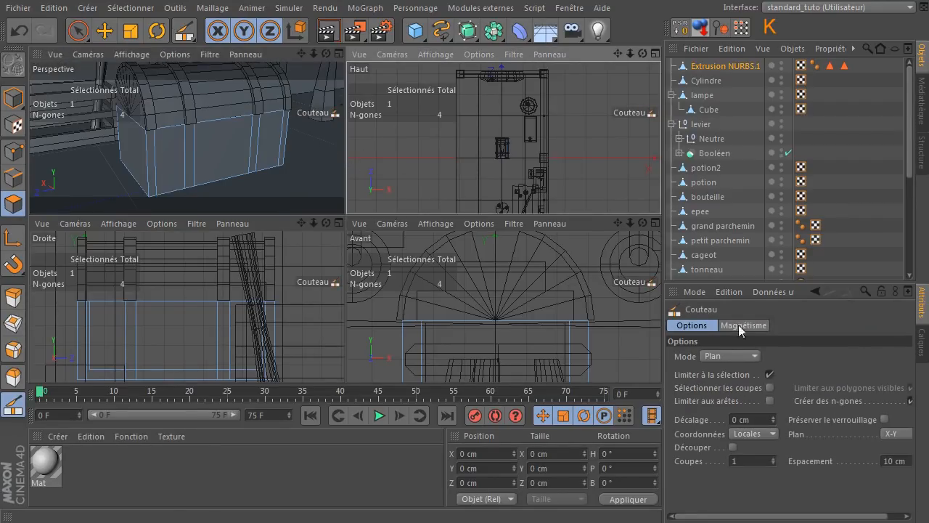
{"action": "left_click", "coordinate": [896, 434]}
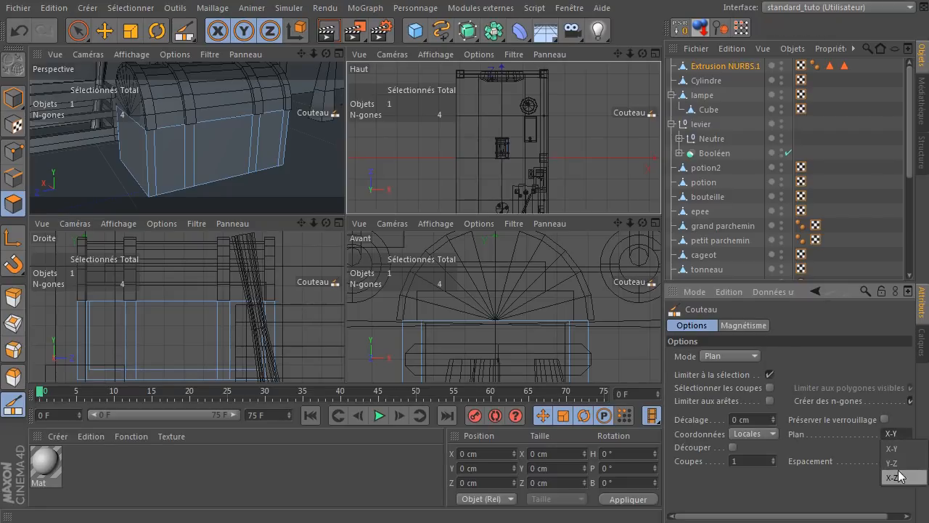
{"action": "left_click", "coordinate": [890, 462]}
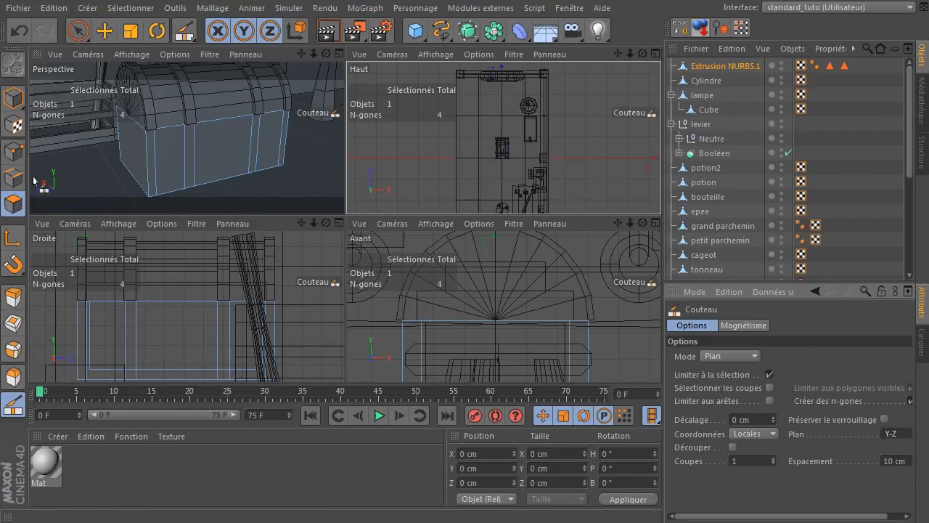
{"action": "left_click", "coordinate": [900, 435]}
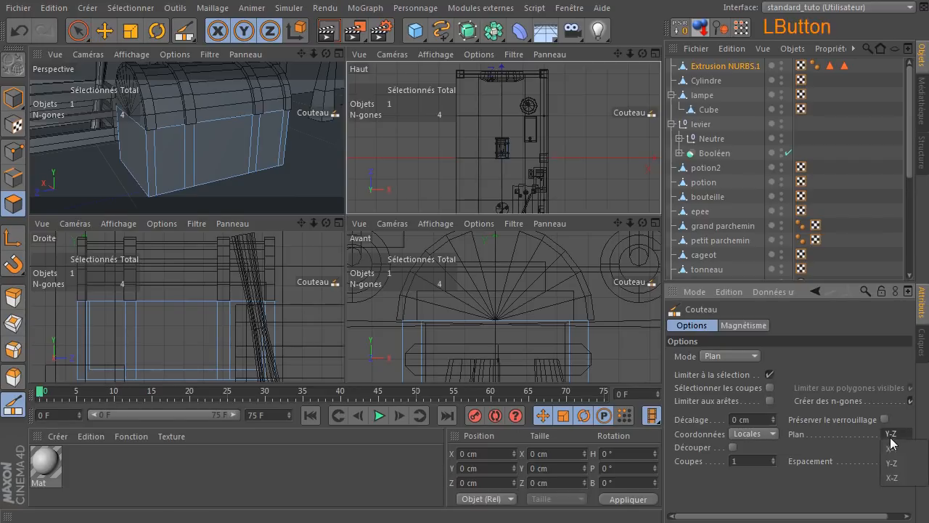
{"action": "left_click", "coordinate": [895, 477]}
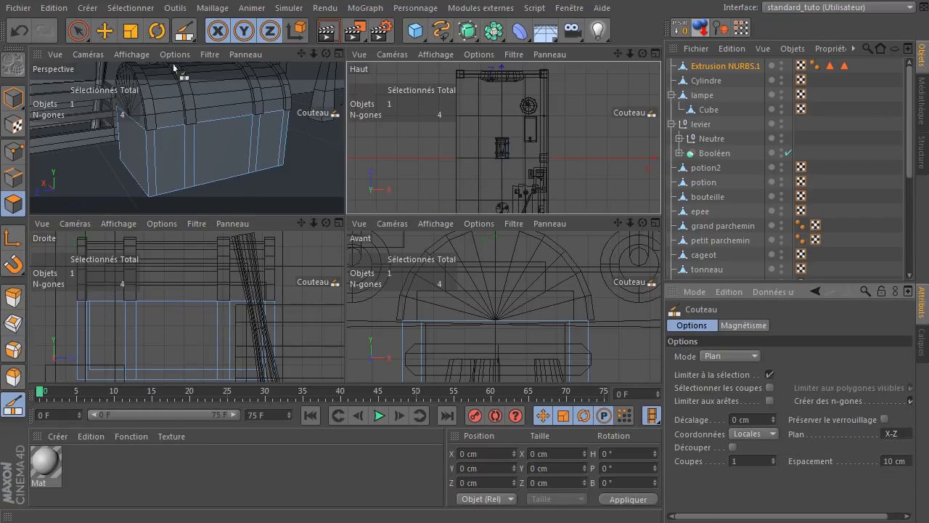
{"action": "left_click", "coordinate": [278, 61]}
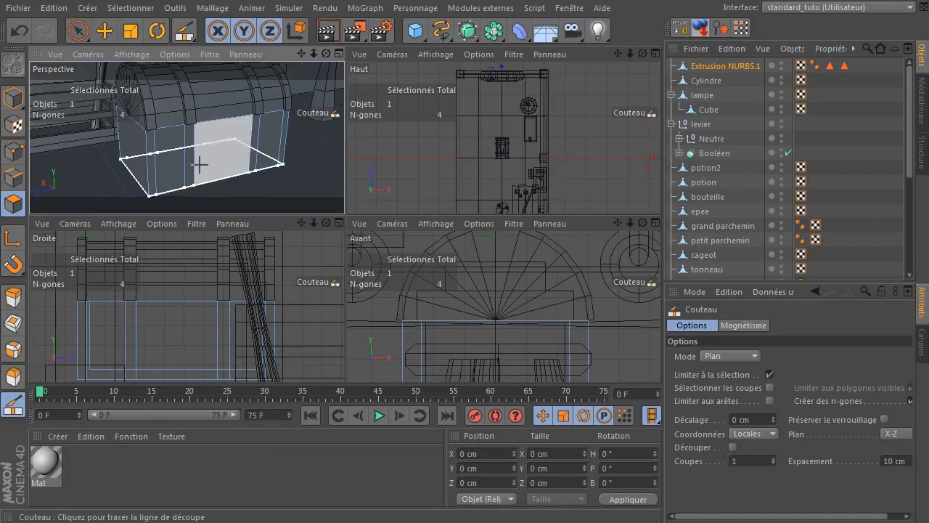
{"action": "middle_click", "coordinate": [291, 145]}
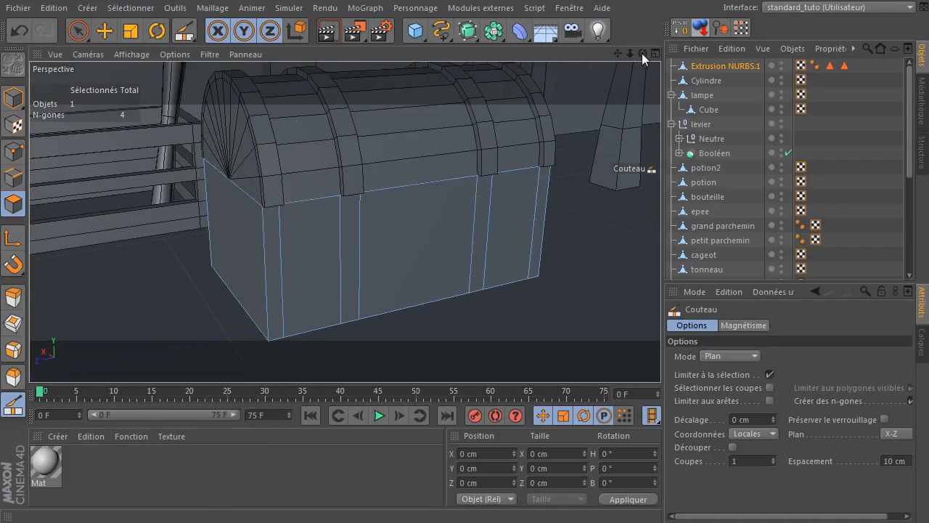
- Cut two horizontal plane loops (X-Z) around the chest body with the Knife, near its upper and lower edges
{"action": "mouse_move", "coordinate": [642, 53]}
{"action": "left_mouse_down"}
{"action": "mouse_move", "coordinate": [469, 363]}
{"action": "mouse_move", "coordinate": [636, 67]}
{"action": "left_mouse_up"}
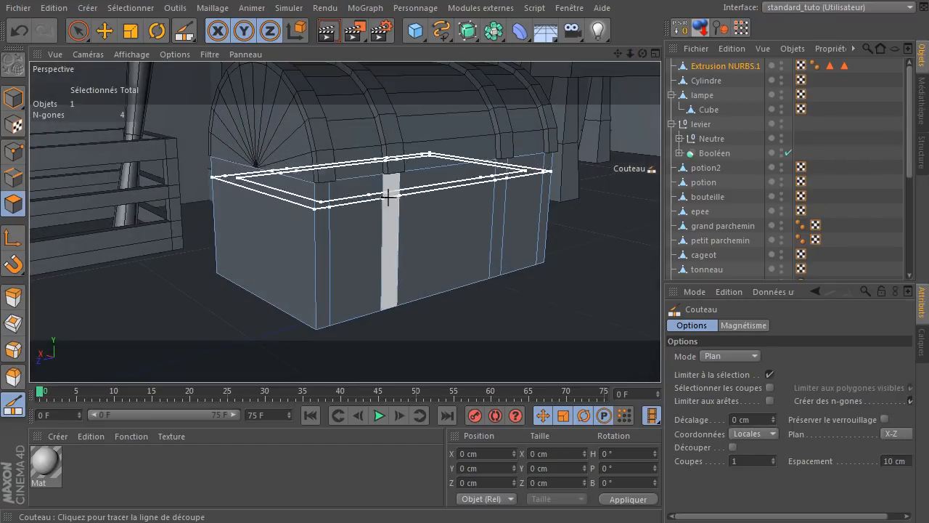
{"action": "left_click", "coordinate": [311, 197]}
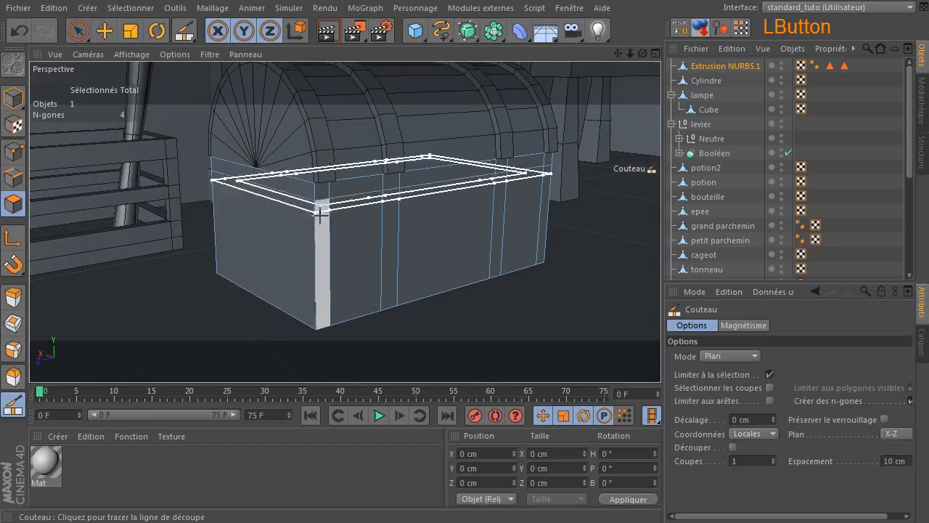
{"action": "left_click", "coordinate": [319, 314]}
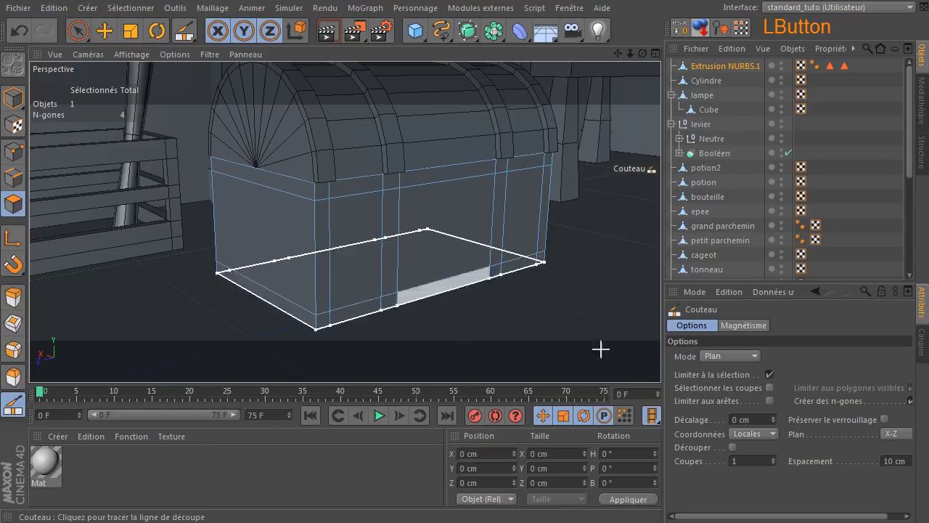
- Loop-select the narrow upper and lower polygon bands running around the chest body
{"action": "left_click", "coordinate": [78, 30]}
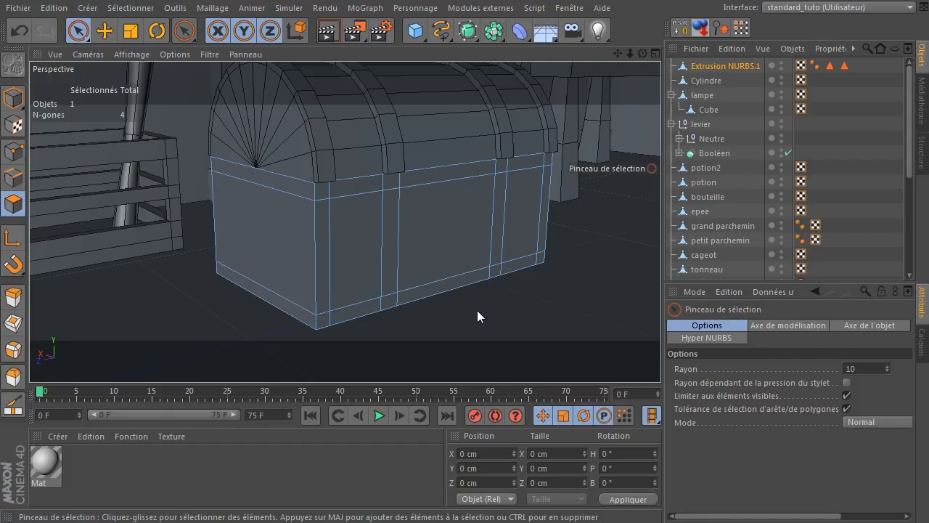
{"action": "key", "text": "u"}
{"action": "key", "text": "l"}
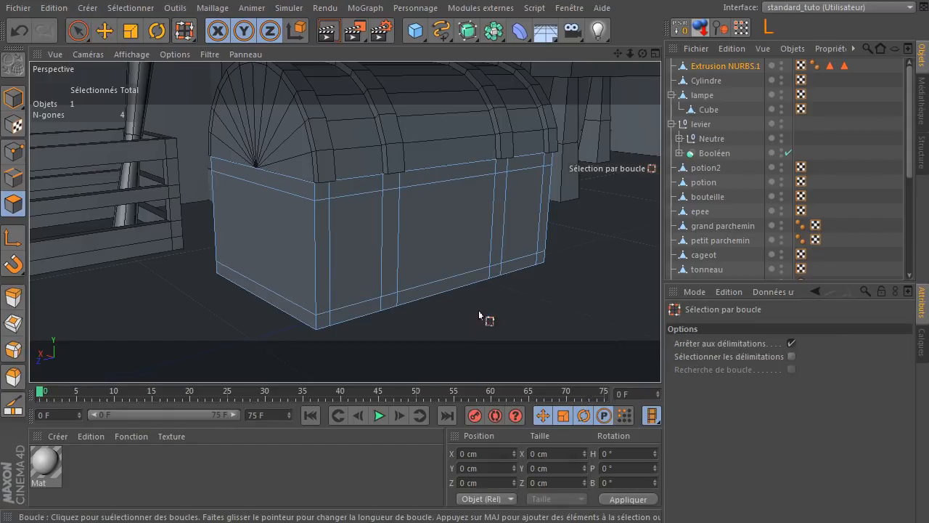
{"action": "left_click", "coordinate": [322, 193]}
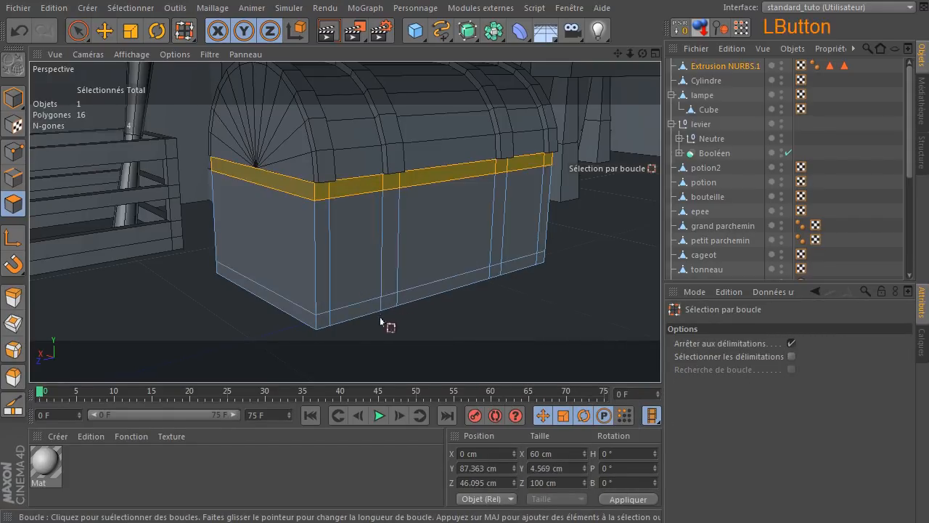
{"action": "left_click", "coordinate": [316, 325], "text": "shift"}
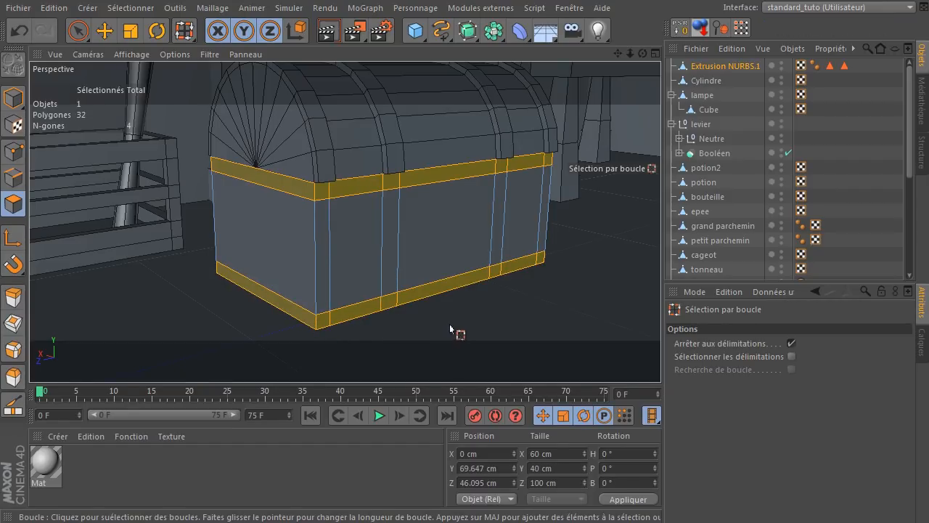
- Add the four narrow vertical strips on the first long side of the chest to the selection, leaving out the wide panels
{"action": "left_click", "coordinate": [78, 31]}
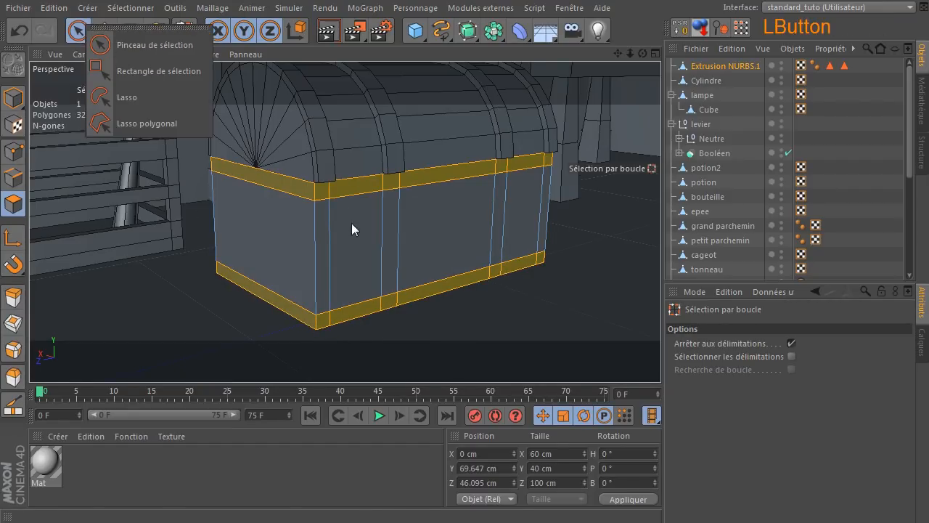
{"action": "left_click", "coordinate": [152, 45]}
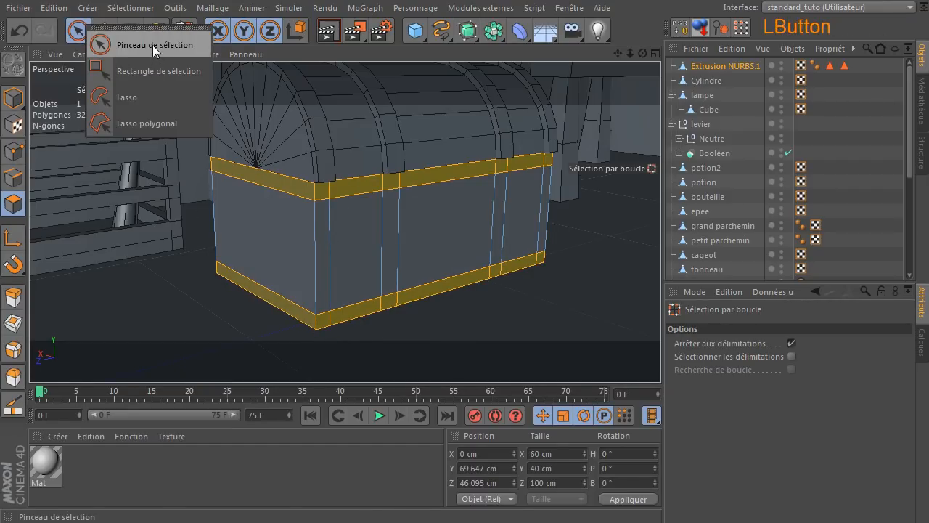
{"action": "left_click", "coordinate": [325, 259], "text": "shift"}
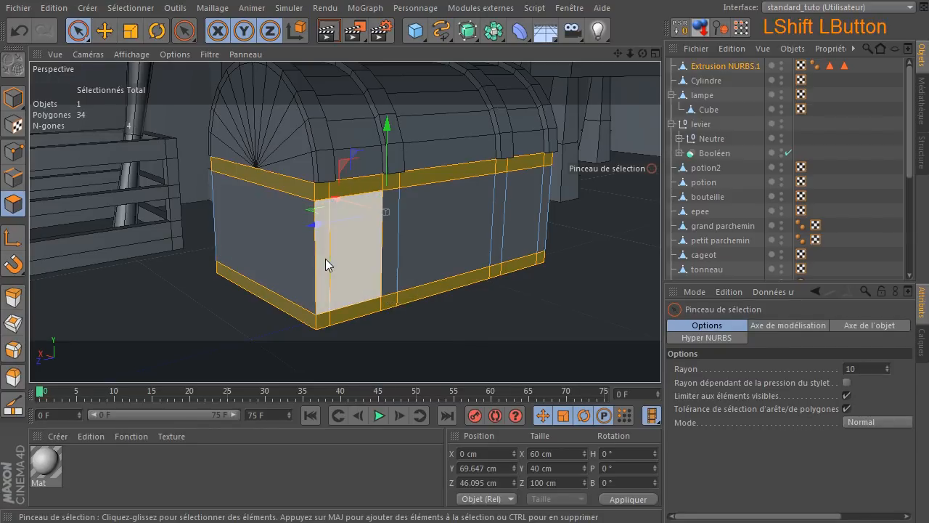
{"action": "left_click", "coordinate": [351, 256], "text": "ctrl"}
{"action": "left_click", "coordinate": [397, 250], "text": "shift"}
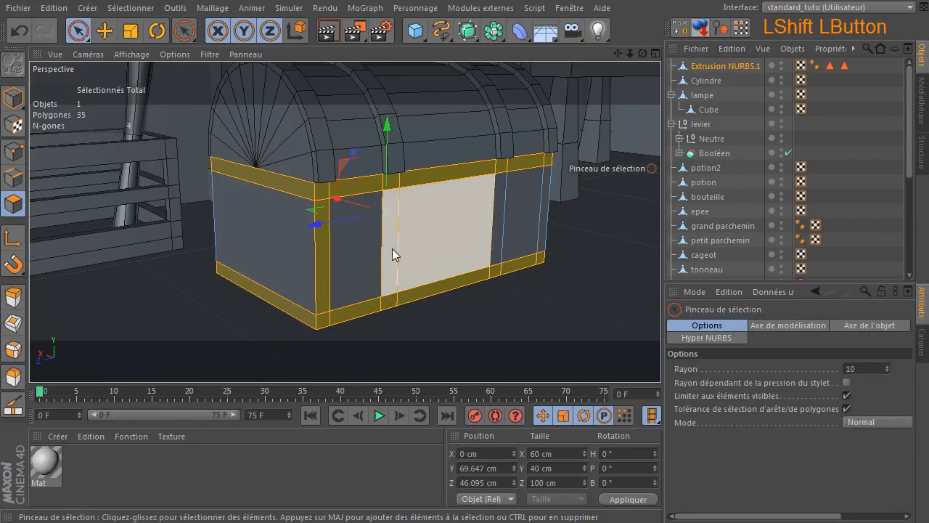
{"action": "left_click_drag", "start_coordinate": [393, 250], "coordinate": [505, 234], "text": "shift"}
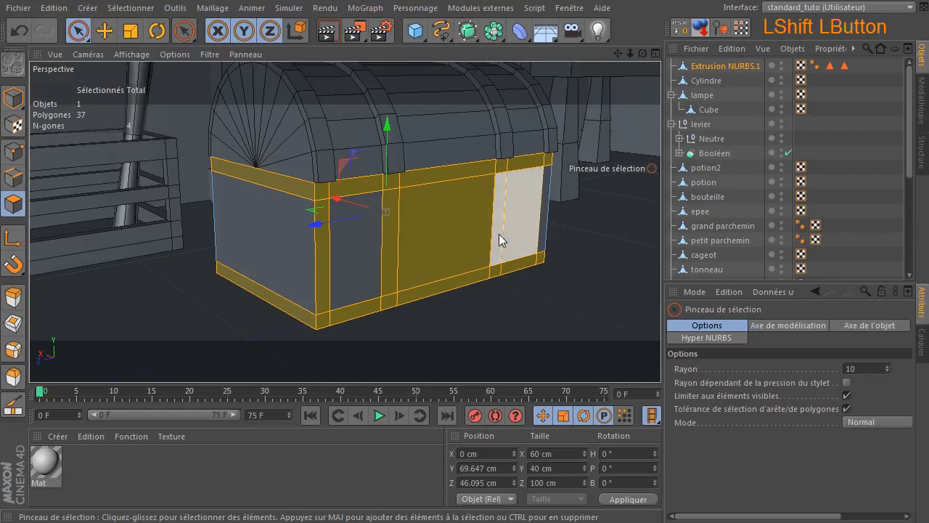
{"action": "mouse_move", "coordinate": [523, 222]}
{"action": "left_mouse_down", "text": "ctrl"}
{"action": "mouse_move", "coordinate": [456, 216]}
{"action": "mouse_move", "coordinate": [544, 257]}
{"action": "mouse_move", "coordinate": [647, 77]}
{"action": "mouse_move", "coordinate": [625, 58]}
{"action": "mouse_move", "coordinate": [603, 61]}
{"action": "mouse_move", "coordinate": [641, 63]}
{"action": "left_mouse_up", "text": "ctrl"}
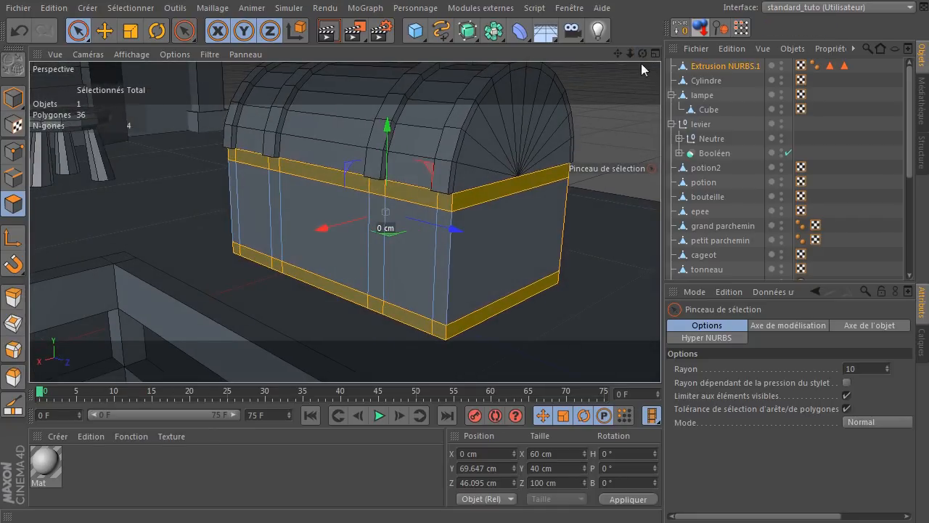
- Add the vertical strips on the opposite long side to the selection and deselect the wide panels between them
{"action": "left_click_drag", "start_coordinate": [247, 204], "coordinate": [436, 234], "text": "shift"}
{"action": "left_click", "coordinate": [414, 235], "text": "ctrl"}
{"action": "left_click", "coordinate": [254, 206], "text": "ctrl"}
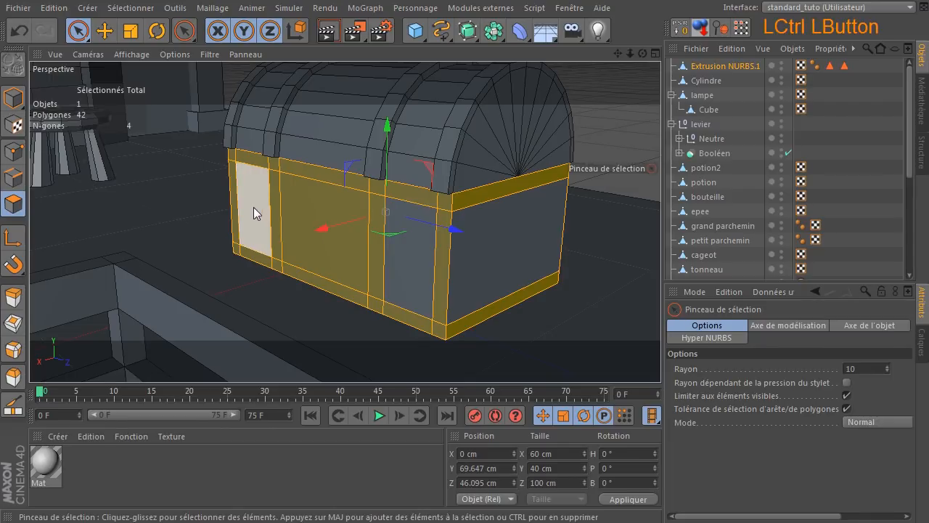
{"action": "left_click", "coordinate": [363, 231], "text": "ctrl"}
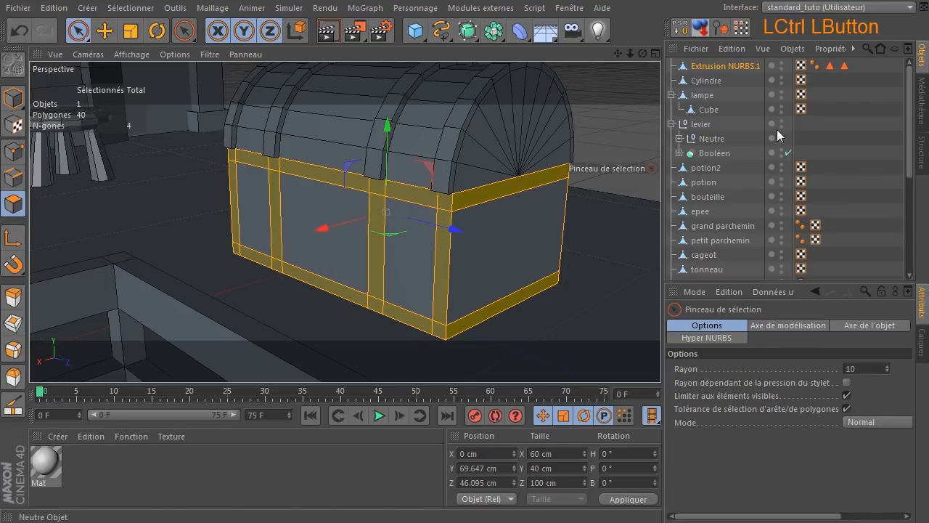
- Try extruding the selected bands and strips outward with a 3.2 cm offset
{"action": "left_click_drag", "start_coordinate": [644, 54], "coordinate": [354, 242]}
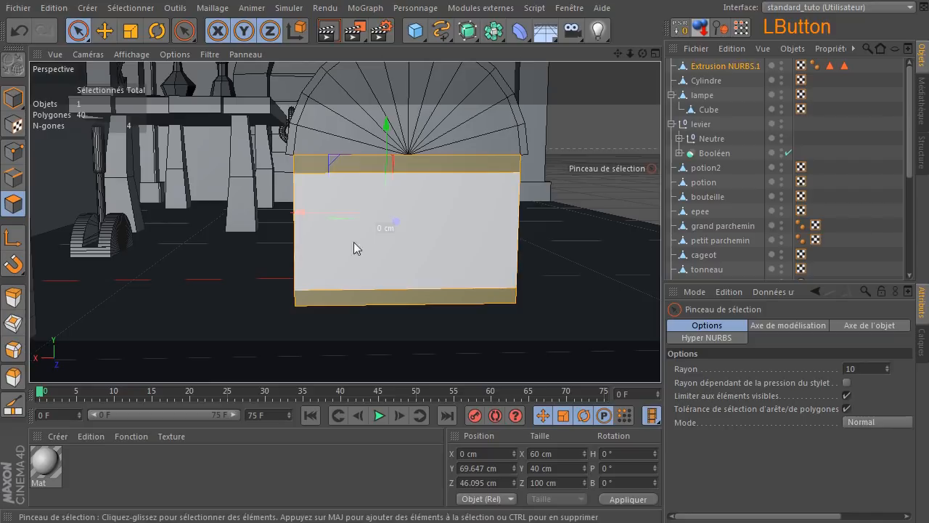
{"action": "left_click_drag", "start_coordinate": [643, 54], "coordinate": [573, 92]}
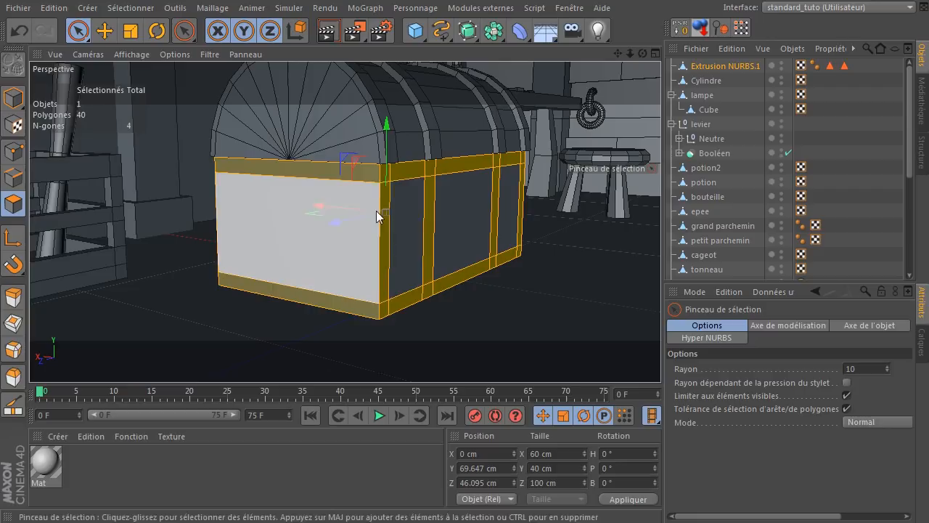
{"action": "mouse_move", "coordinate": [640, 55]}
{"action": "left_mouse_down"}
{"action": "mouse_move", "coordinate": [621, 57]}
{"action": "mouse_move", "coordinate": [657, 60]}
{"action": "mouse_move", "coordinate": [654, 36]}
{"action": "mouse_move", "coordinate": [631, 57]}
{"action": "mouse_move", "coordinate": [652, 57]}
{"action": "left_mouse_up"}
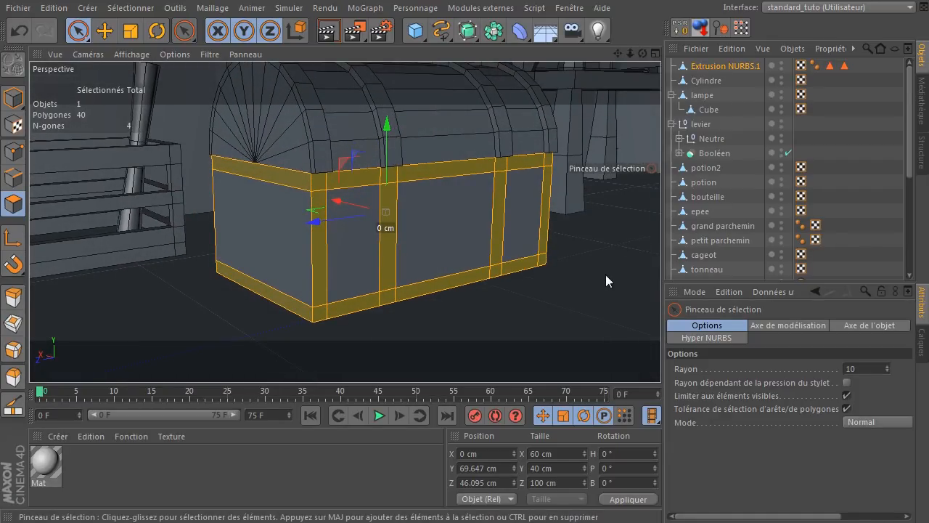
{"action": "key", "text": "d"}
{"action": "left_click_drag", "start_coordinate": [584, 248], "coordinate": [642, 248]}
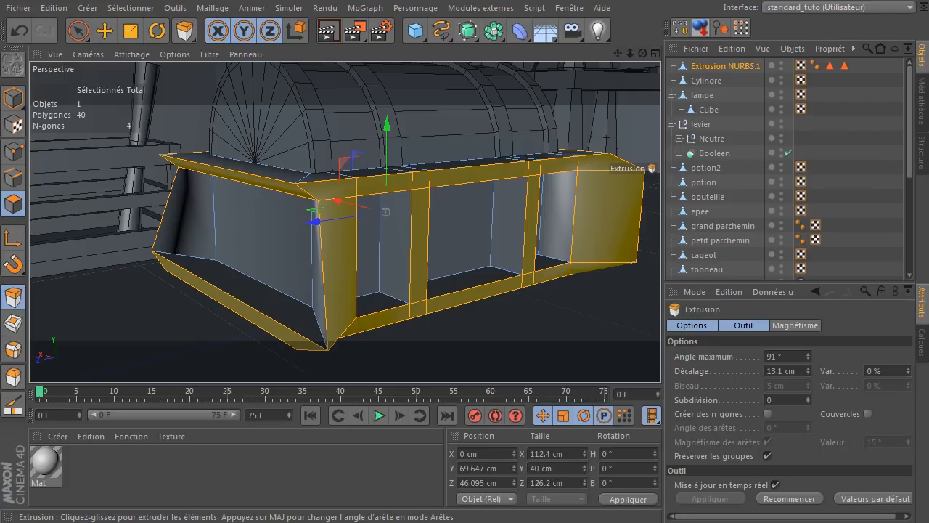
{"action": "left_click_drag", "start_coordinate": [641, 248], "coordinate": [572, 248]}
- Undo the extrusion of the bands and strips, and clear the polygon selection
{"action": "mouse_move", "coordinate": [641, 52]}
{"action": "left_mouse_down"}
{"action": "mouse_move", "coordinate": [641, 7]}
{"action": "mouse_move", "coordinate": [636, 60]}
{"action": "mouse_move", "coordinate": [644, 61]}
{"action": "mouse_move", "coordinate": [627, 59]}
{"action": "mouse_move", "coordinate": [636, 55]}
{"action": "left_mouse_up"}
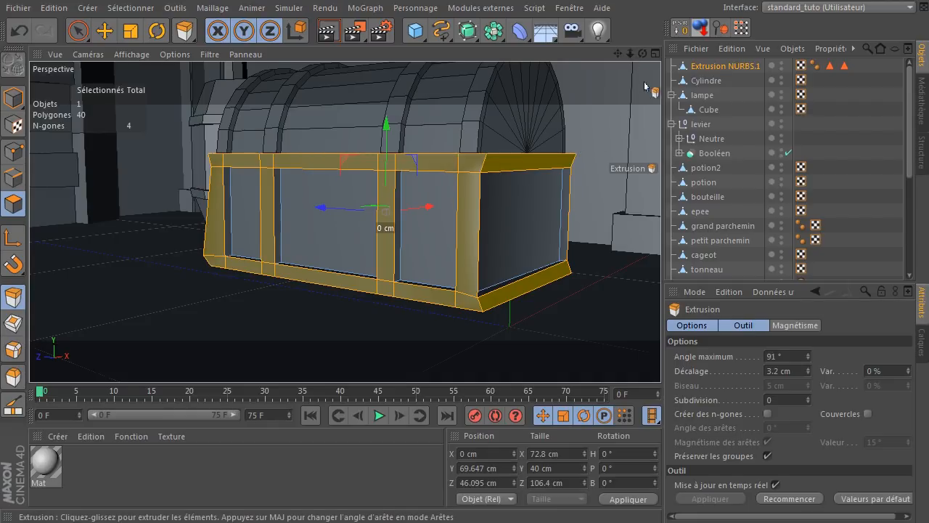
{"action": "left_click_drag", "start_coordinate": [643, 53], "coordinate": [599, 61]}
{"action": "left_click_drag", "start_coordinate": [386, 212], "coordinate": [386, 212], "text": "alt"}
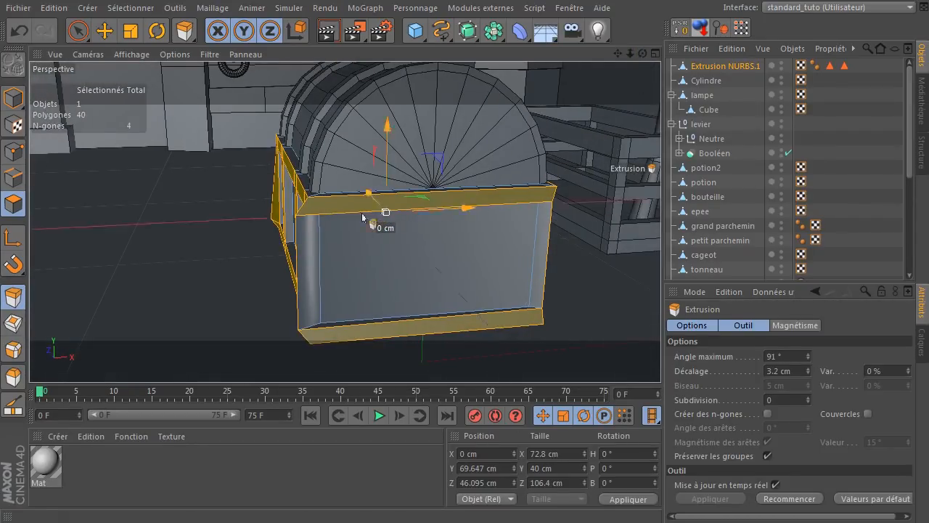
{"action": "left_click", "coordinate": [19, 33]}
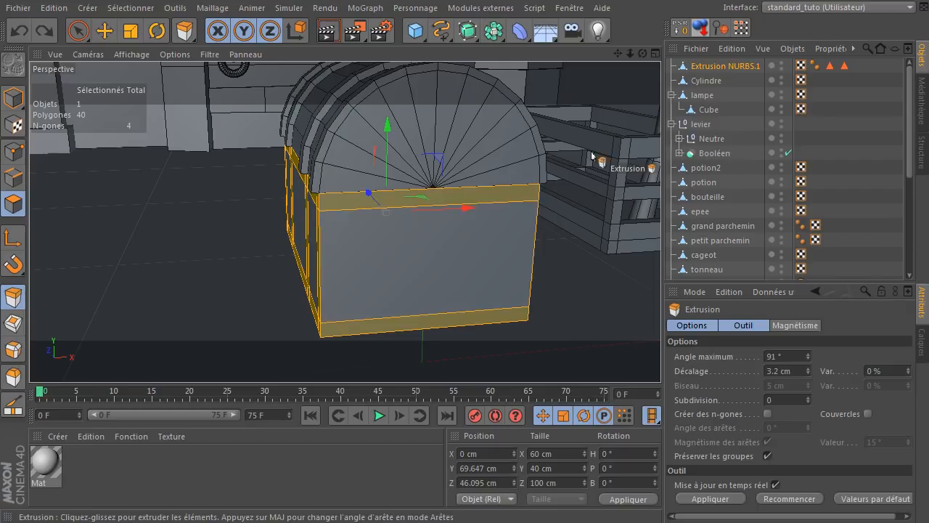
{"action": "left_click", "coordinate": [78, 30]}
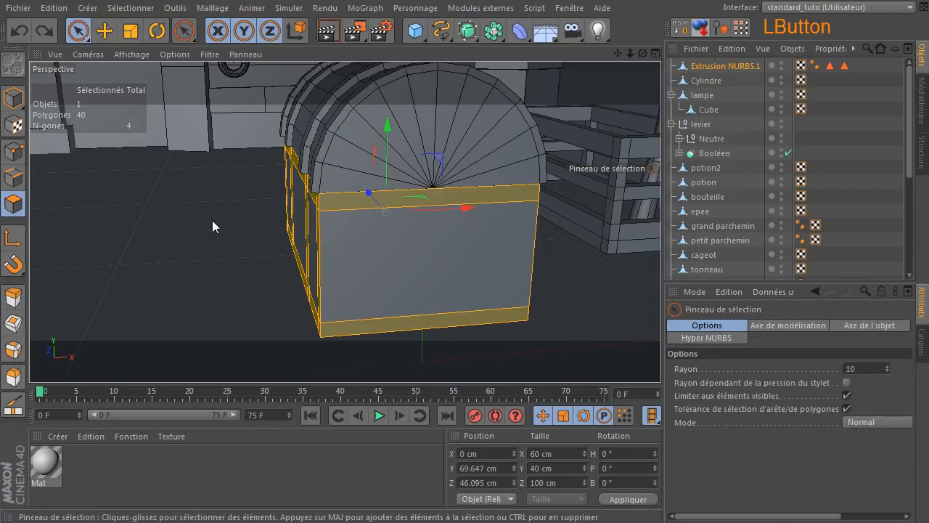
{"action": "key", "text": "ctrl+shift+a"}
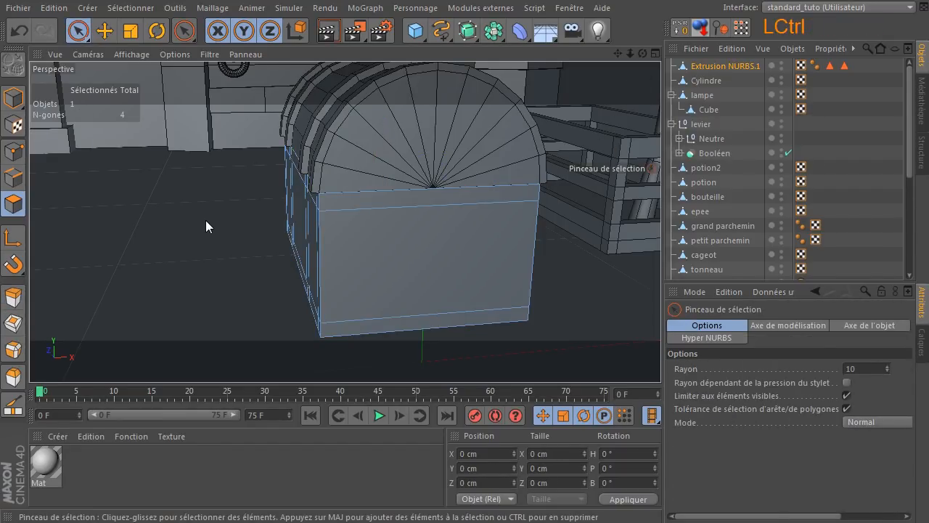
{"action": "key", "text": "k"}
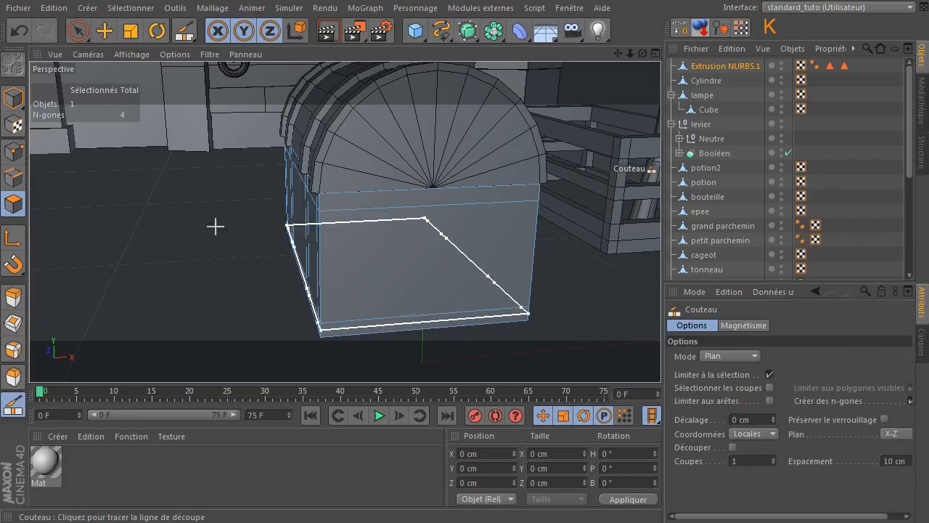
{"action": "left_click", "coordinate": [893, 435]}
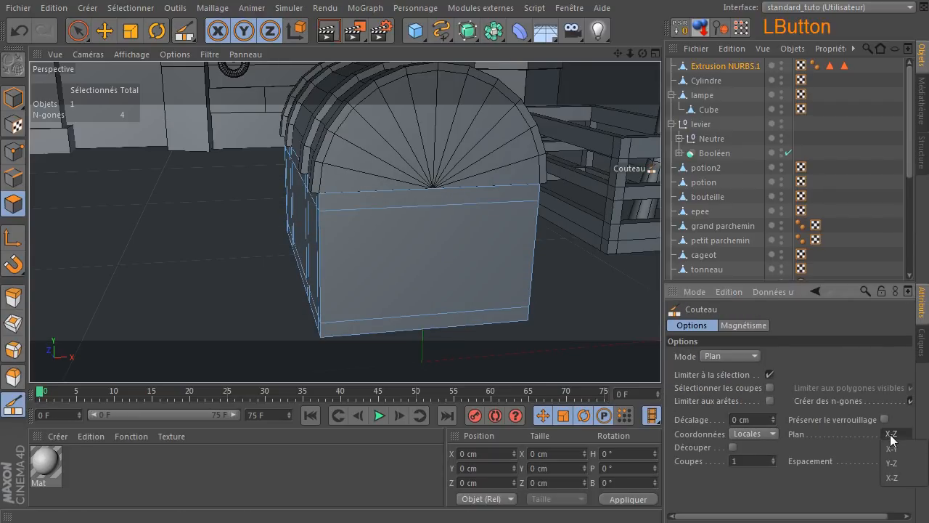
{"action": "left_click", "coordinate": [892, 448]}
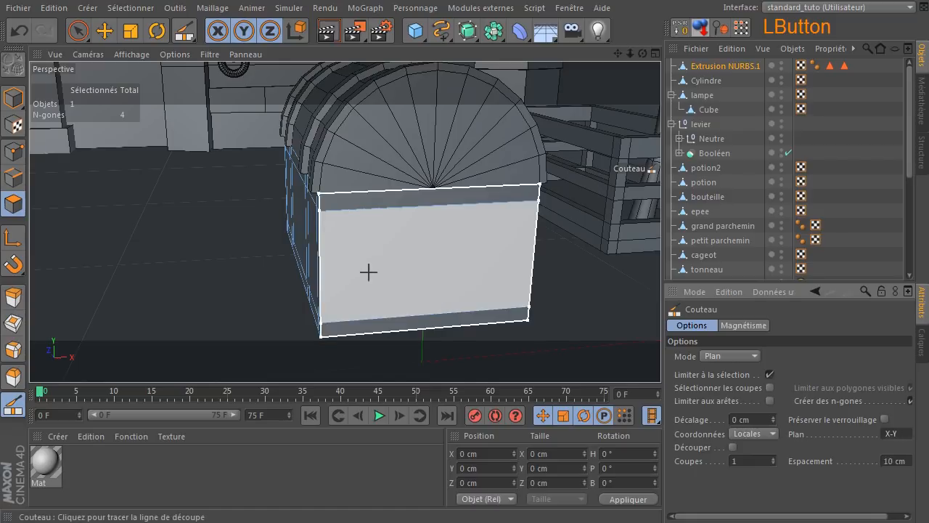
{"action": "left_click", "coordinate": [892, 434]}
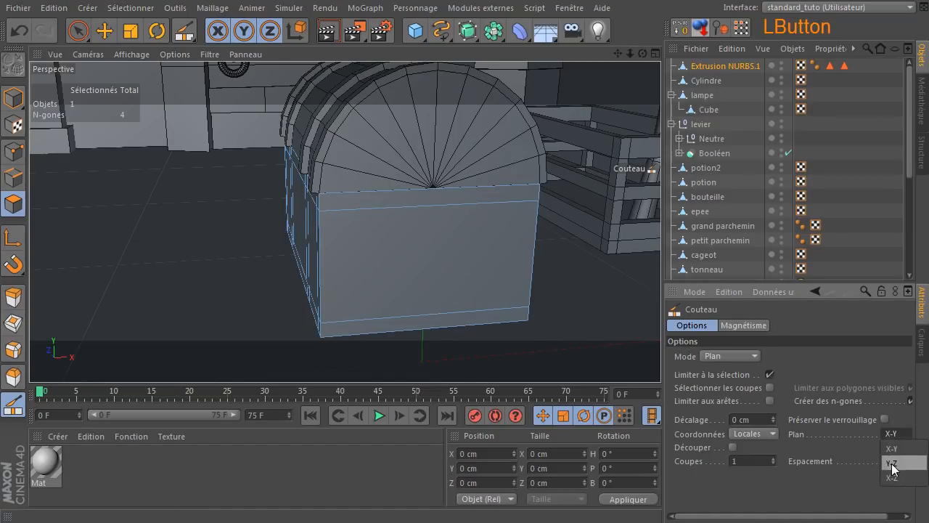
{"action": "left_click", "coordinate": [893, 465]}
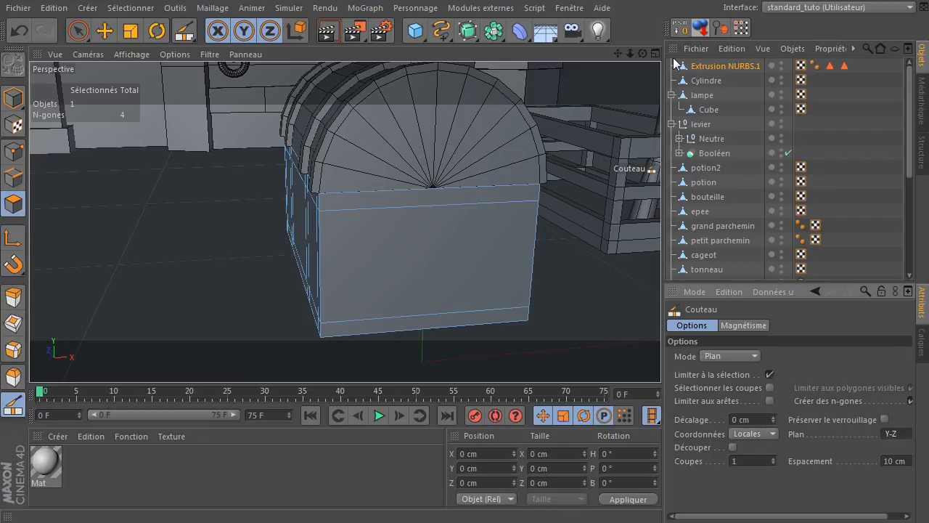
- Select the horizontal bands and vertical strips framing one long side of the chest body, leaving out its three wide panels
{"action": "left_click_drag", "start_coordinate": [642, 53], "coordinate": [767, 8]}
{"action": "left_click", "coordinate": [78, 30]}
{"action": "mouse_move", "coordinate": [258, 220]}
{"action": "left_mouse_down"}
{"action": "mouse_move", "coordinate": [233, 182]}
{"action": "mouse_move", "coordinate": [378, 160]}
{"action": "mouse_move", "coordinate": [529, 177]}
{"action": "left_mouse_up"}
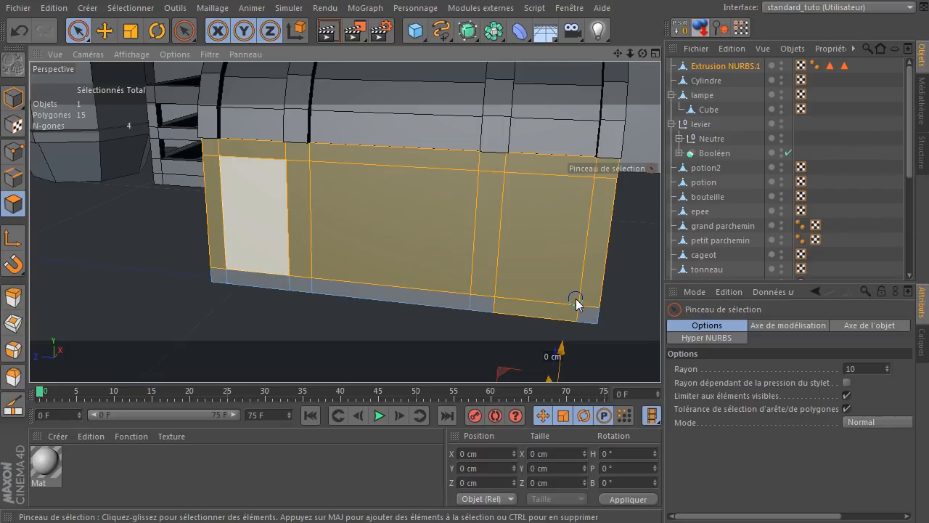
{"action": "mouse_move", "coordinate": [246, 273]}
{"action": "left_mouse_down"}
{"action": "mouse_move", "coordinate": [272, 210]}
{"action": "mouse_move", "coordinate": [383, 231]}
{"action": "mouse_move", "coordinate": [547, 241]}
{"action": "mouse_move", "coordinate": [390, 383]}
{"action": "left_mouse_up"}
- Extrude the selected frame on the chest's long side outward by 1 cm
{"action": "left_click_drag", "start_coordinate": [635, 50], "coordinate": [581, 58]}
{"action": "key", "text": "d"}
{"action": "left_click_drag", "start_coordinate": [353, 211], "coordinate": [238, 261]}
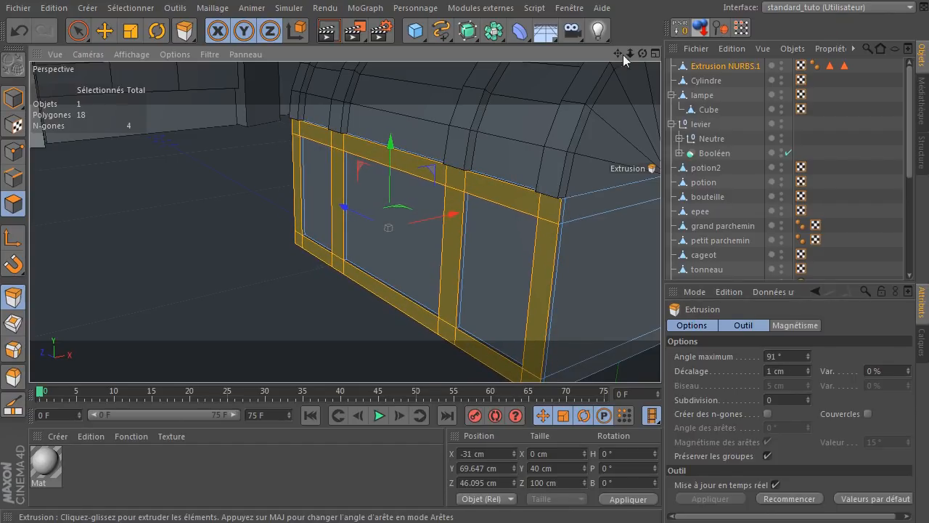
{"action": "left_click_drag", "start_coordinate": [643, 53], "coordinate": [613, 64]}
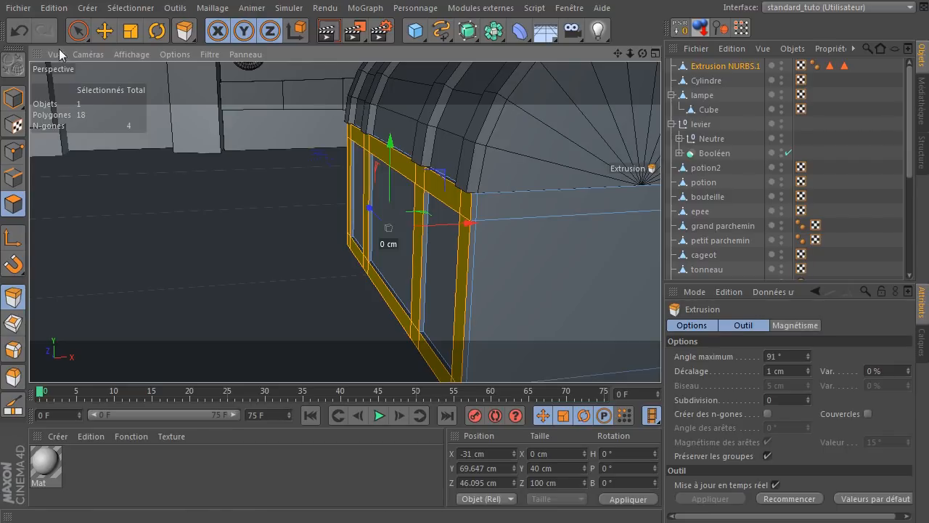
- Deselect the horizontal band segments between the strips so only the four full-height vertical strips stay selected
{"action": "left_click", "coordinate": [78, 32]}
{"action": "left_click_drag", "start_coordinate": [634, 50], "coordinate": [591, 55]}
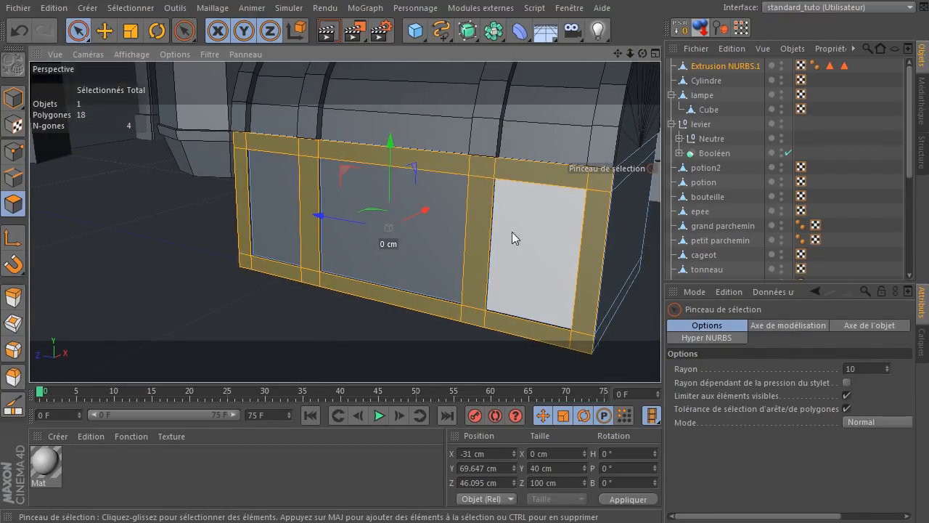
{"action": "mouse_move", "coordinate": [534, 226]}
{"action": "left_mouse_down", "text": "ctrl"}
{"action": "mouse_move", "coordinate": [519, 234]}
{"action": "mouse_move", "coordinate": [525, 324]}
{"action": "left_mouse_up", "text": "ctrl"}
{"action": "mouse_move", "coordinate": [438, 228]}
{"action": "left_mouse_down", "text": "ctrl"}
{"action": "mouse_move", "coordinate": [394, 307]}
{"action": "mouse_move", "coordinate": [388, 149]}
{"action": "mouse_move", "coordinate": [341, 156]}
{"action": "left_mouse_up", "text": "ctrl"}
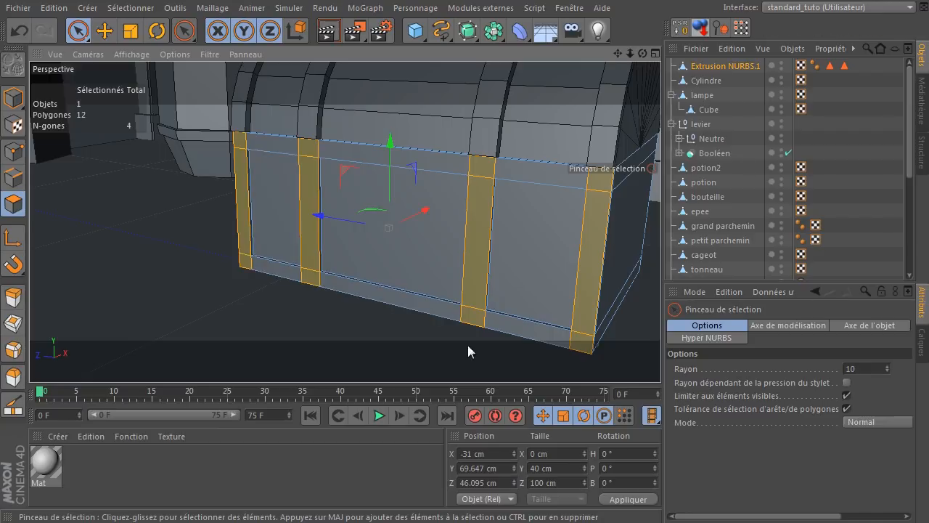
- Extrude the four selected full-height strips outward by 0.9 cm
{"action": "key", "text": "d"}
{"action": "mouse_move", "coordinate": [644, 53]}
{"action": "left_mouse_down"}
{"action": "mouse_move", "coordinate": [657, 55]}
{"action": "mouse_move", "coordinate": [603, 59]}
{"action": "left_mouse_up"}
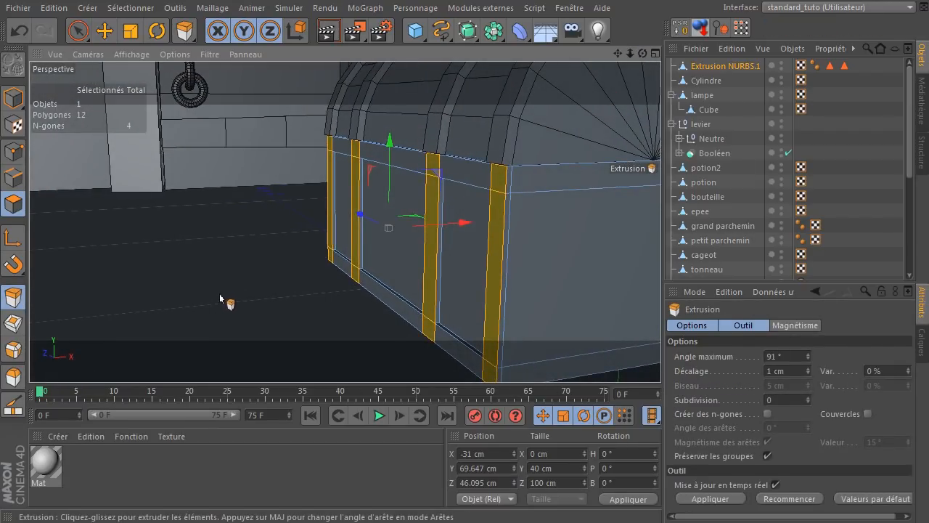
{"action": "left_click_drag", "start_coordinate": [219, 293], "coordinate": [240, 267]}
{"action": "mouse_move", "coordinate": [642, 54]}
{"action": "left_mouse_down"}
{"action": "mouse_move", "coordinate": [610, 54]}
{"action": "mouse_move", "coordinate": [645, 54]}
{"action": "left_mouse_up"}
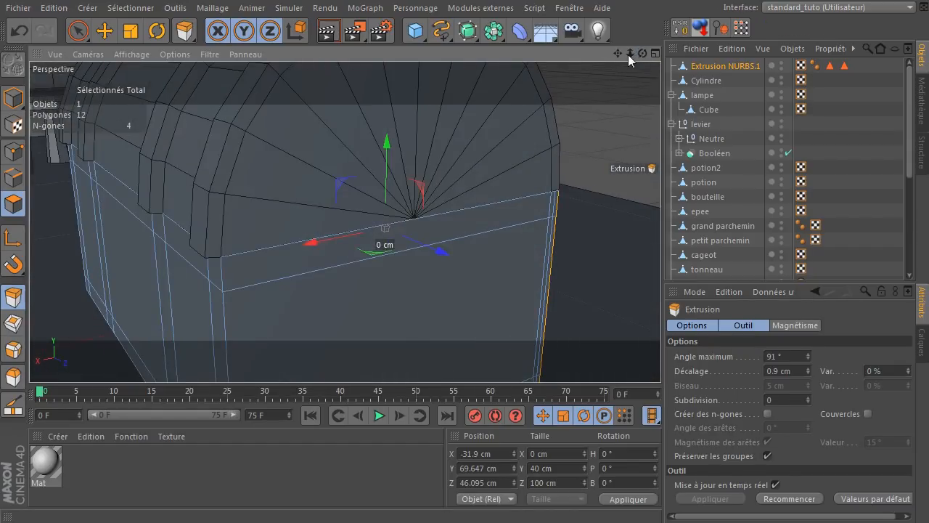
- Select the horizontal bands and vertical strips framing the chest body's opposite long side, leaving out its three wide panels
{"action": "left_click_drag", "start_coordinate": [385, 228], "coordinate": [346, 222]}
{"action": "left_click_drag", "start_coordinate": [643, 61], "coordinate": [213, 93]}
{"action": "left_click", "coordinate": [78, 30]}
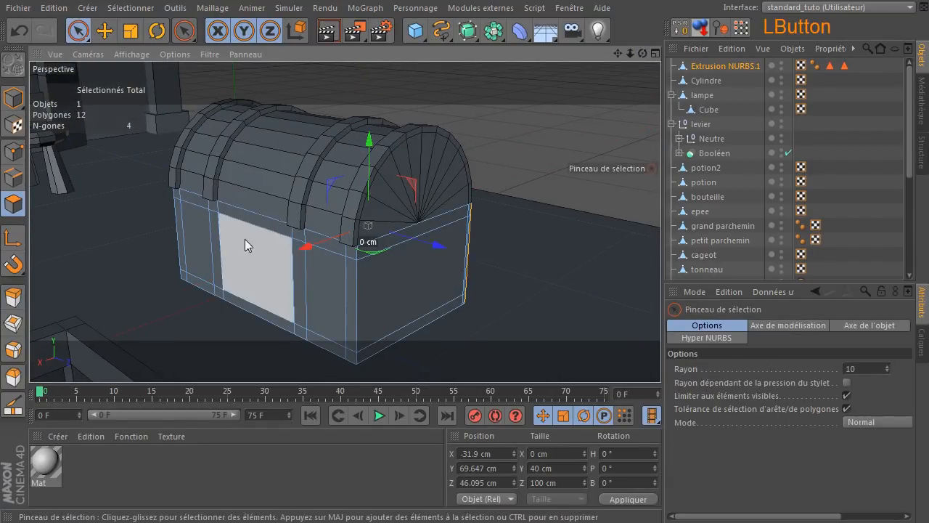
{"action": "left_click", "coordinate": [194, 261]}
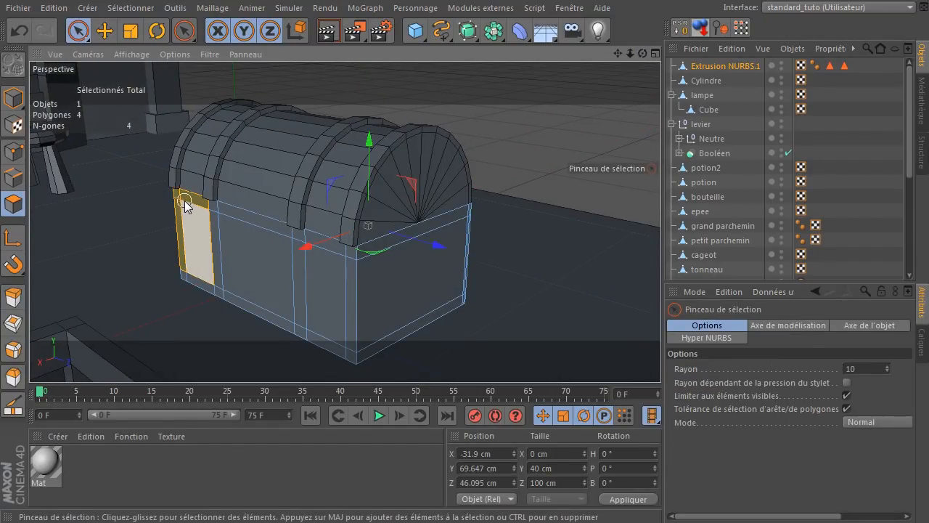
{"action": "mouse_move", "coordinate": [186, 250]}
{"action": "left_mouse_down"}
{"action": "mouse_move", "coordinate": [263, 303]}
{"action": "mouse_move", "coordinate": [217, 294]}
{"action": "left_mouse_up"}
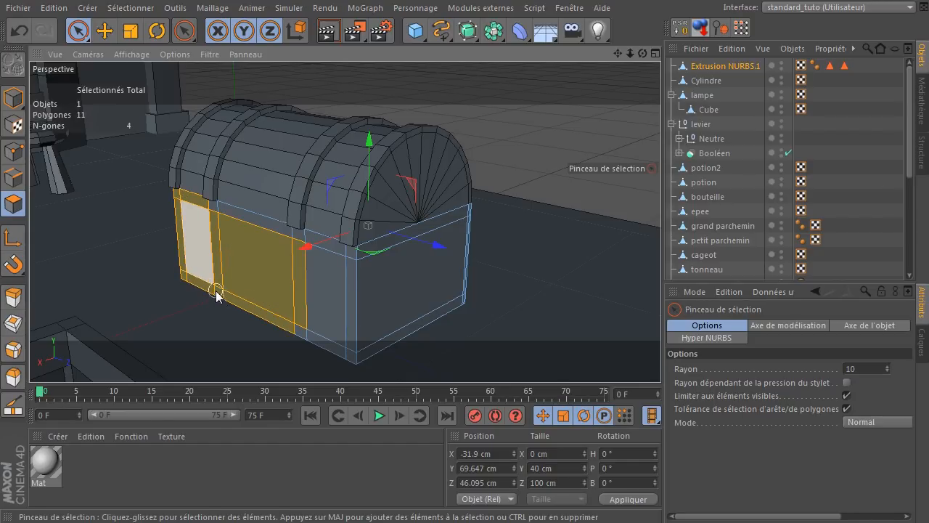
{"action": "mouse_move", "coordinate": [221, 231]}
{"action": "left_mouse_down"}
{"action": "mouse_move", "coordinate": [218, 218]}
{"action": "mouse_move", "coordinate": [330, 254]}
{"action": "mouse_move", "coordinate": [345, 279]}
{"action": "mouse_move", "coordinate": [339, 322]}
{"action": "mouse_move", "coordinate": [307, 324]}
{"action": "left_mouse_up"}
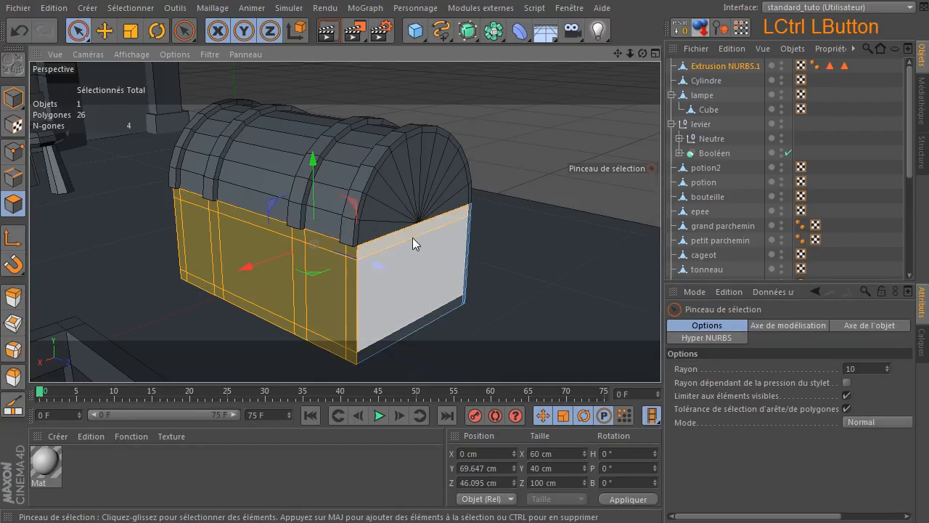
{"action": "left_click_drag", "start_coordinate": [406, 238], "coordinate": [326, 280], "text": "ctrl"}
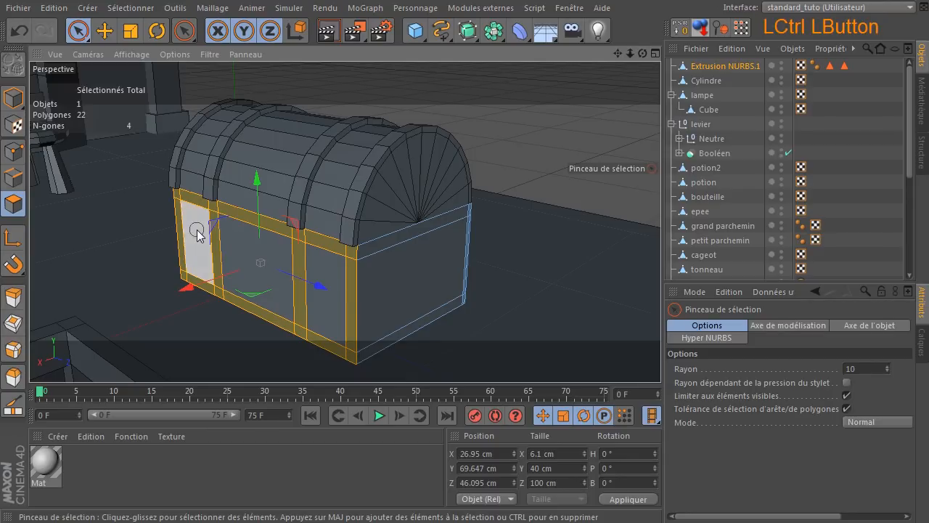
- Try extruding the selected frame on the opposite long side outward by 1.2 cm
{"action": "scroll", "coordinate": [327, 279], "scroll_direction": "up", "scroll_amount": 5}
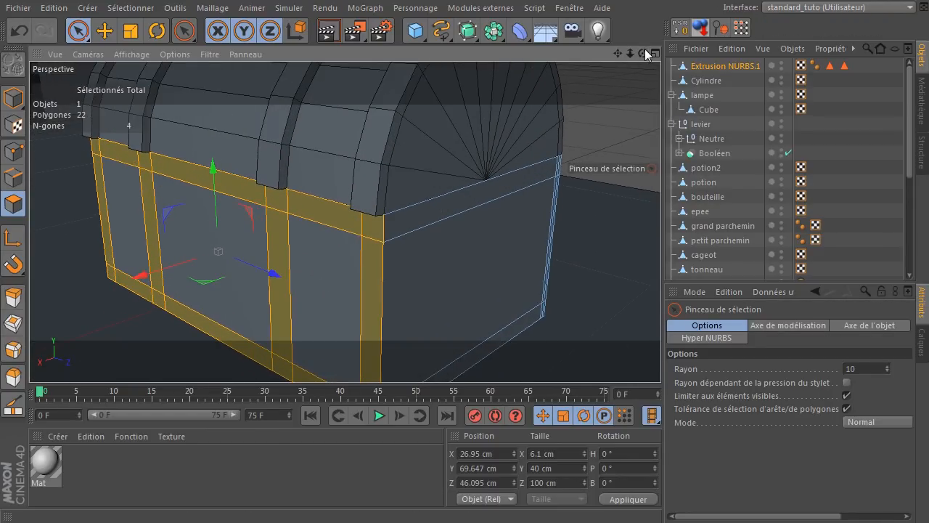
{"action": "mouse_move", "coordinate": [647, 51]}
{"action": "left_mouse_down"}
{"action": "mouse_move", "coordinate": [606, 54]}
{"action": "mouse_move", "coordinate": [642, 50]}
{"action": "left_mouse_up"}
{"action": "key", "text": "d"}
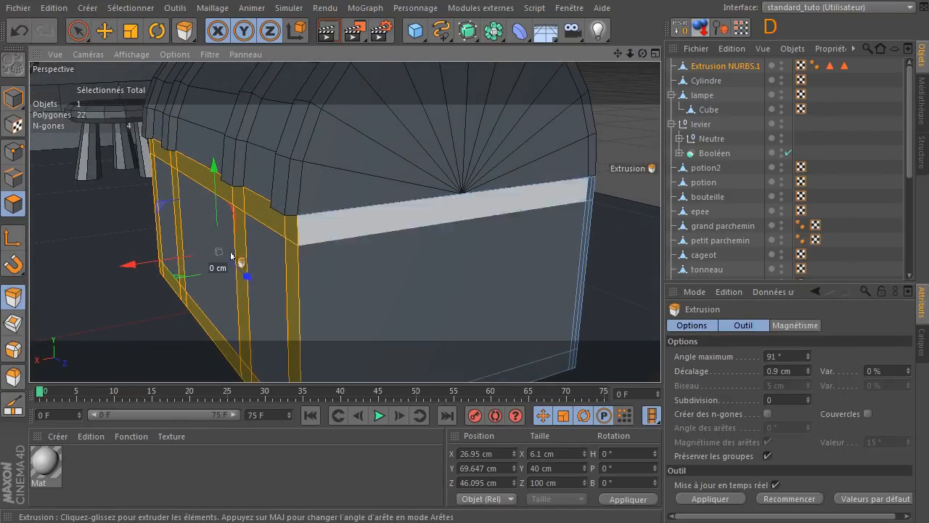
{"action": "left_click", "coordinate": [13, 296]}
{"action": "left_click_drag", "start_coordinate": [218, 251], "coordinate": [216, 249]}
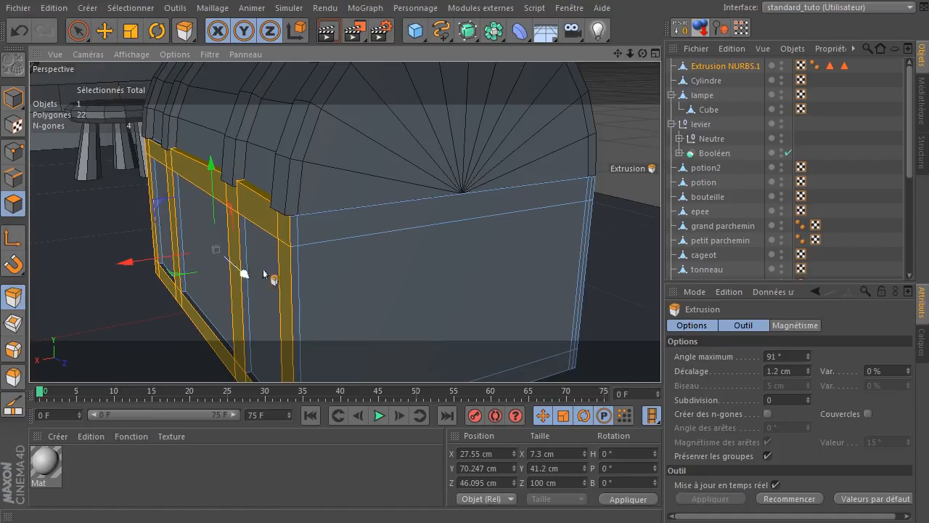
- Deselect the horizontal band segments between the extruded strips and inspect the corner under the lid
{"action": "left_click", "coordinate": [184, 30]}
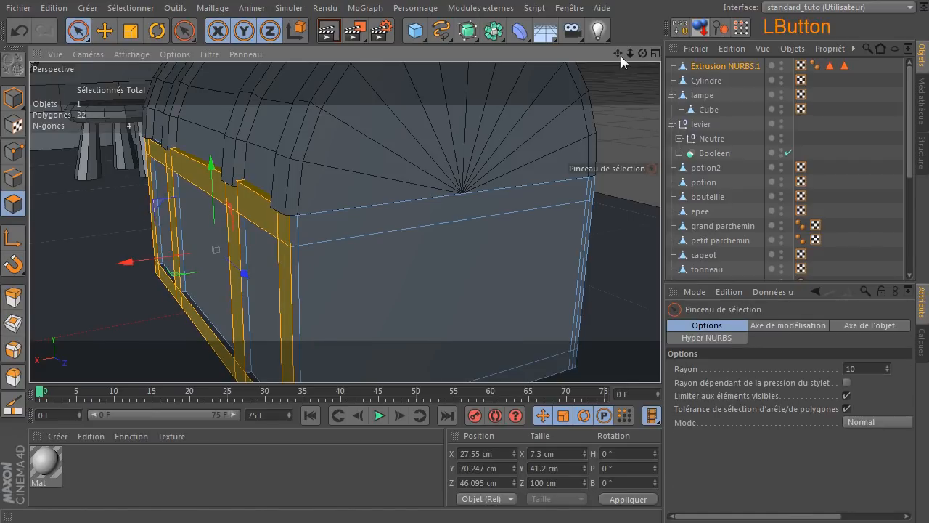
{"action": "mouse_move", "coordinate": [630, 56]}
{"action": "left_mouse_down"}
{"action": "mouse_move", "coordinate": [620, 70]}
{"action": "mouse_move", "coordinate": [617, 58]}
{"action": "left_mouse_up"}
{"action": "left_click", "coordinate": [289, 234]}
{"action": "mouse_move", "coordinate": [363, 239]}
{"action": "left_mouse_down", "text": "ctrl"}
{"action": "mouse_move", "coordinate": [366, 204]}
{"action": "mouse_move", "coordinate": [350, 334]}
{"action": "left_mouse_up", "text": "ctrl"}
{"action": "mouse_move", "coordinate": [336, 288]}
{"action": "left_mouse_down", "text": "ctrl"}
{"action": "mouse_move", "coordinate": [239, 297]}
{"action": "mouse_move", "coordinate": [235, 233]}
{"action": "mouse_move", "coordinate": [197, 208]}
{"action": "mouse_move", "coordinate": [140, 234]}
{"action": "mouse_move", "coordinate": [124, 183]}
{"action": "left_mouse_up", "text": "ctrl"}
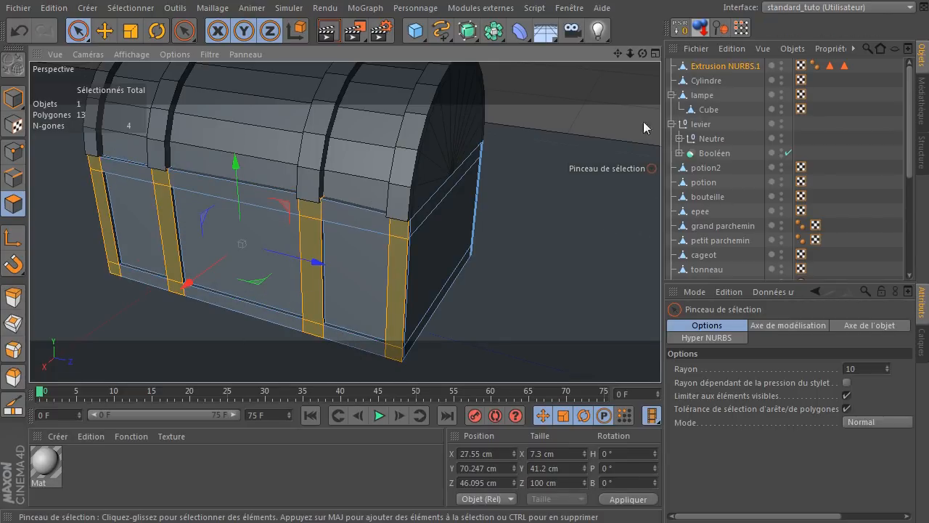
{"action": "left_click_drag", "start_coordinate": [642, 54], "coordinate": [573, 101]}
{"action": "scroll", "coordinate": [335, 204], "scroll_direction": "up", "scroll_amount": 1}
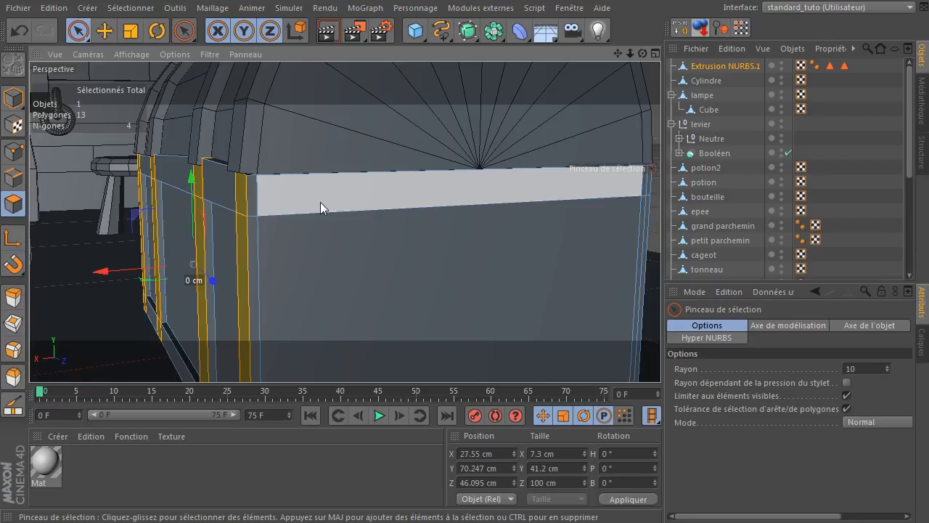
{"action": "scroll", "coordinate": [193, 163], "scroll_direction": "up", "scroll_amount": 4}
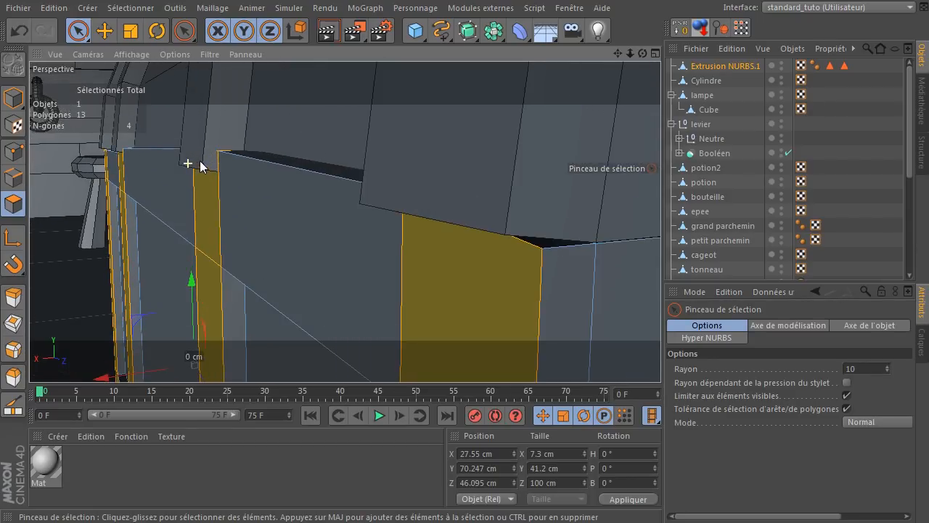
- Undo the band deselection and the 1.2 cm extrusion of the frame
{"action": "left_click", "coordinate": [20, 31]}
{"action": "left_click", "coordinate": [20, 31]}
{"action": "left_click", "coordinate": [20, 32]}
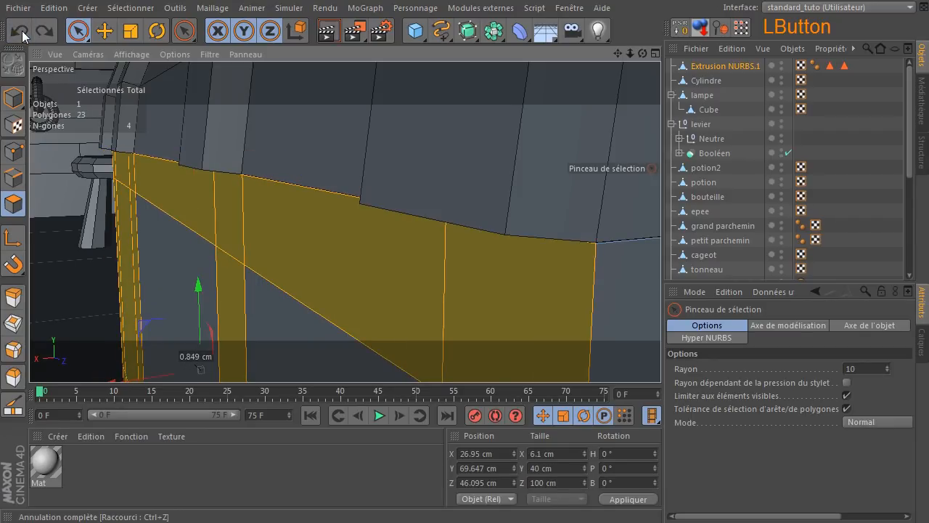
- Hide the Cylindre lid in the viewport and deselect the top rim polygons, keeping only the outer frame selected
{"action": "left_click", "coordinate": [784, 81]}
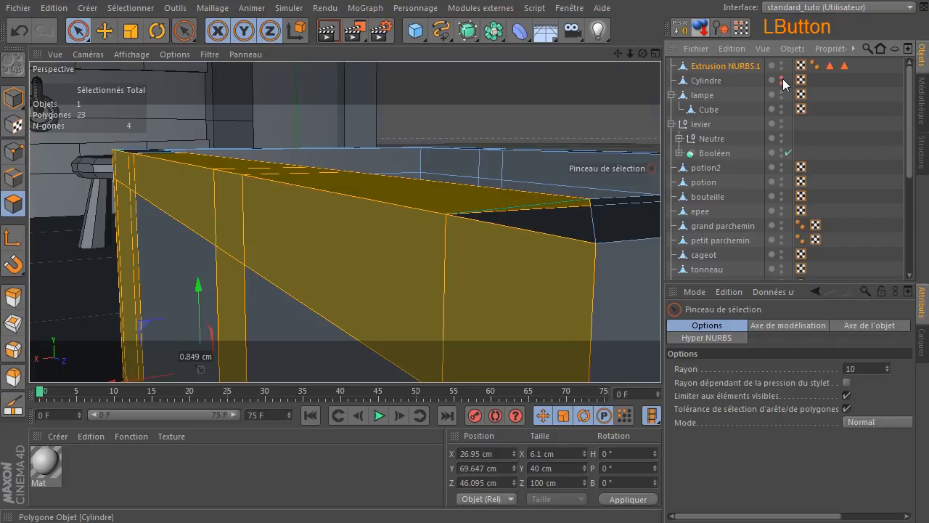
{"action": "left_click_drag", "start_coordinate": [644, 55], "coordinate": [642, 88]}
{"action": "scroll", "coordinate": [322, 242], "scroll_direction": "down", "scroll_amount": 5}
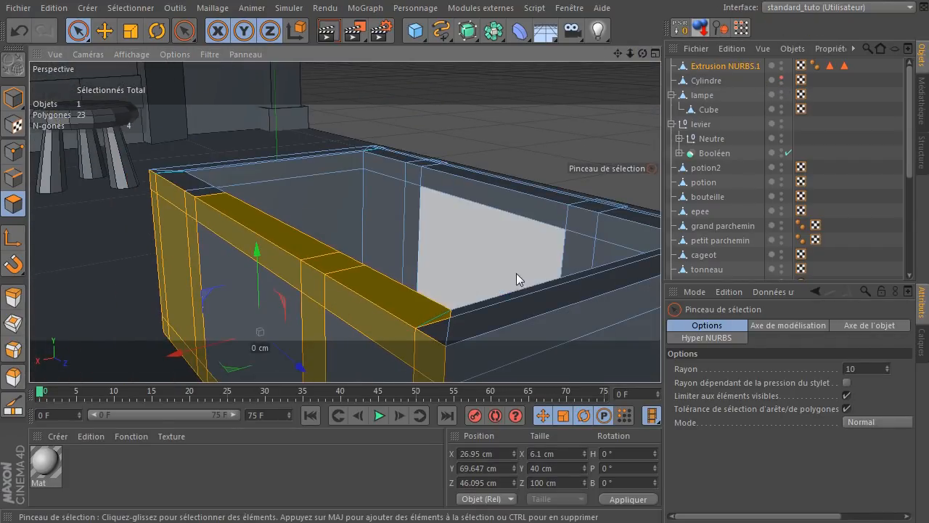
{"action": "left_click", "coordinate": [438, 294], "text": "ctrl"}
{"action": "mouse_move", "coordinate": [438, 294]}
{"action": "left_mouse_down", "text": "ctrl"}
{"action": "mouse_move", "coordinate": [240, 218]}
{"action": "mouse_move", "coordinate": [193, 246]}
{"action": "left_mouse_up", "text": "ctrl"}
{"action": "left_click", "coordinate": [172, 253], "text": "ctrl"}
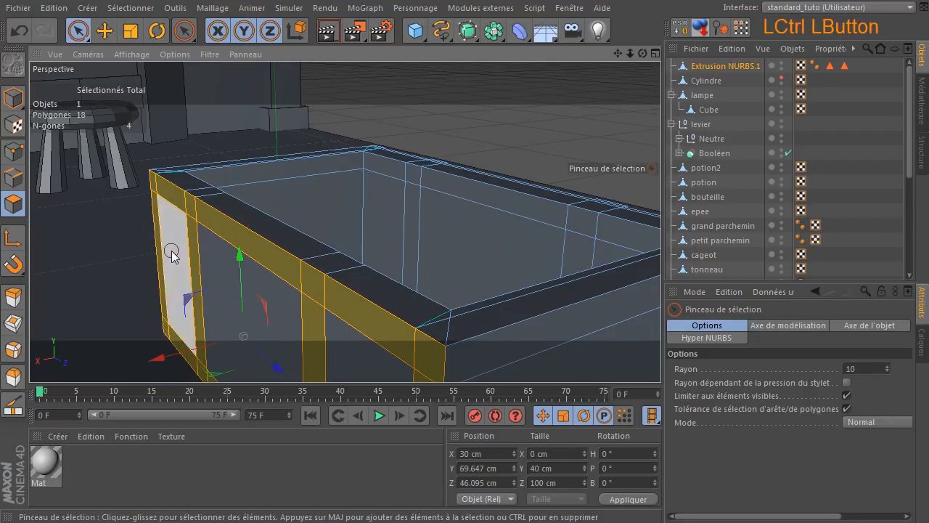
- Show the Cylindre lid in the viewport again
{"action": "left_click_drag", "start_coordinate": [644, 55], "coordinate": [624, 57]}
{"action": "left_click_drag", "start_coordinate": [237, 210], "coordinate": [237, 210]}
{"action": "left_click_drag", "start_coordinate": [642, 53], "coordinate": [647, 84]}
{"action": "left_click", "coordinate": [782, 80]}
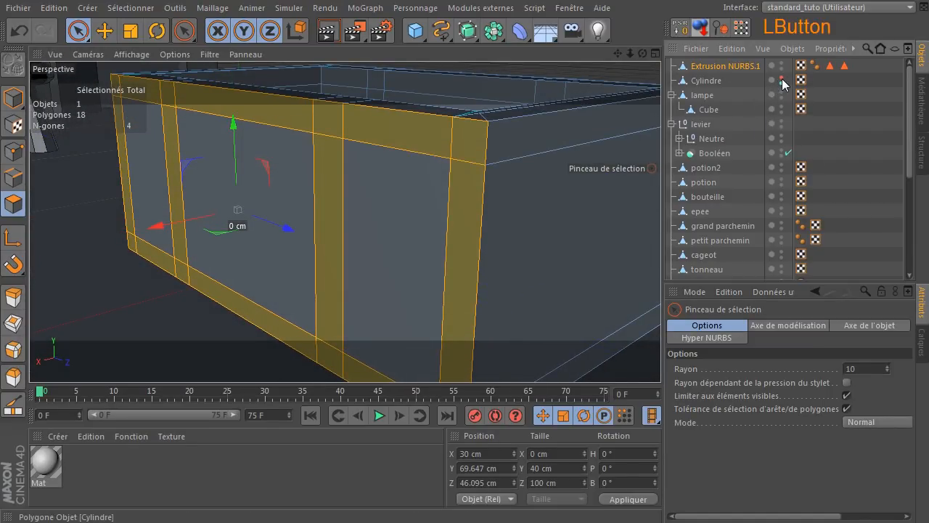
{"action": "left_click", "coordinate": [781, 80]}
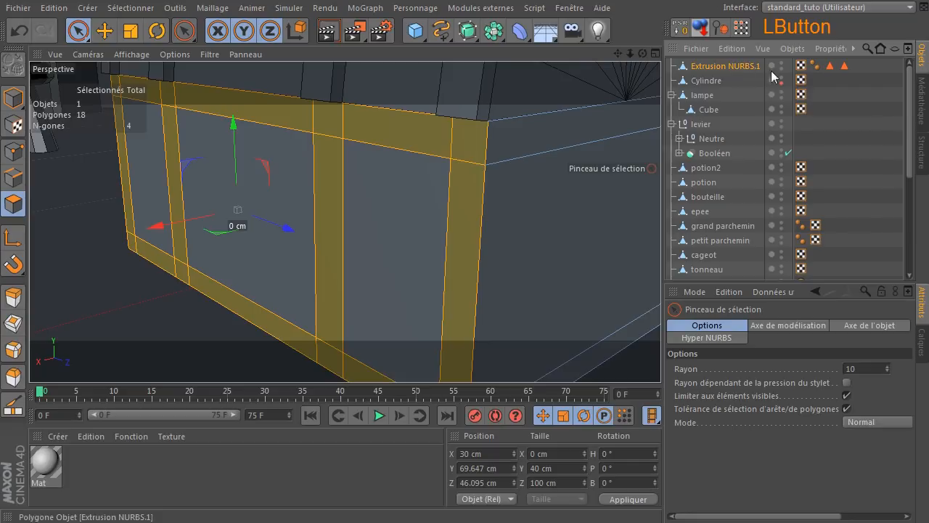
- Extrude the selected outer frame on this long side outward by about 0.94 cm
{"action": "left_click_drag", "start_coordinate": [647, 55], "coordinate": [496, 214]}
{"action": "key", "text": "d"}
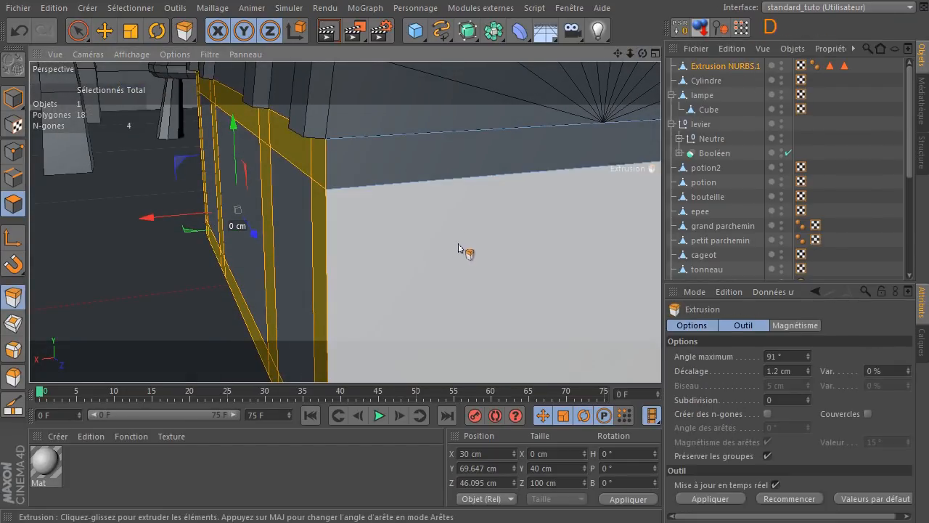
{"action": "left_click_drag", "start_coordinate": [453, 253], "coordinate": [522, 253]}
{"action": "key", "text": "d"}
- Deselect the upper and lower band segments between the strips, keeping only this side's four full-height vertical strips selected
{"action": "left_click", "coordinate": [78, 31]}
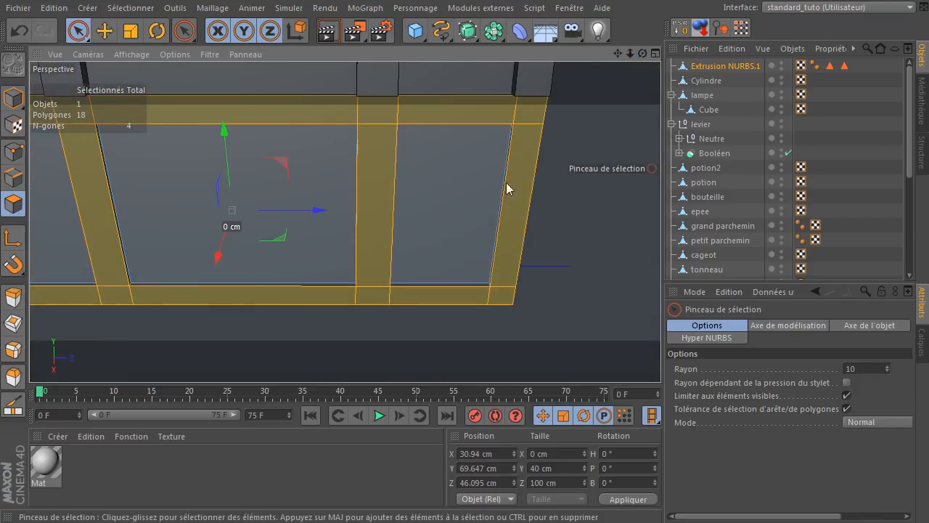
{"action": "left_click", "coordinate": [455, 208]}
{"action": "left_click", "coordinate": [452, 120], "text": "ctrl"}
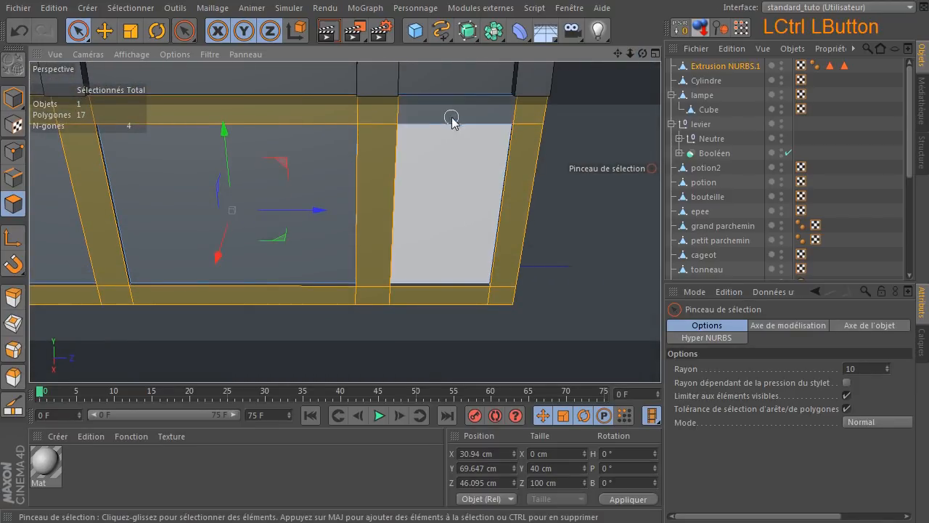
{"action": "left_click", "coordinate": [451, 292], "text": "ctrl"}
{"action": "left_click", "coordinate": [234, 118], "text": "ctrl"}
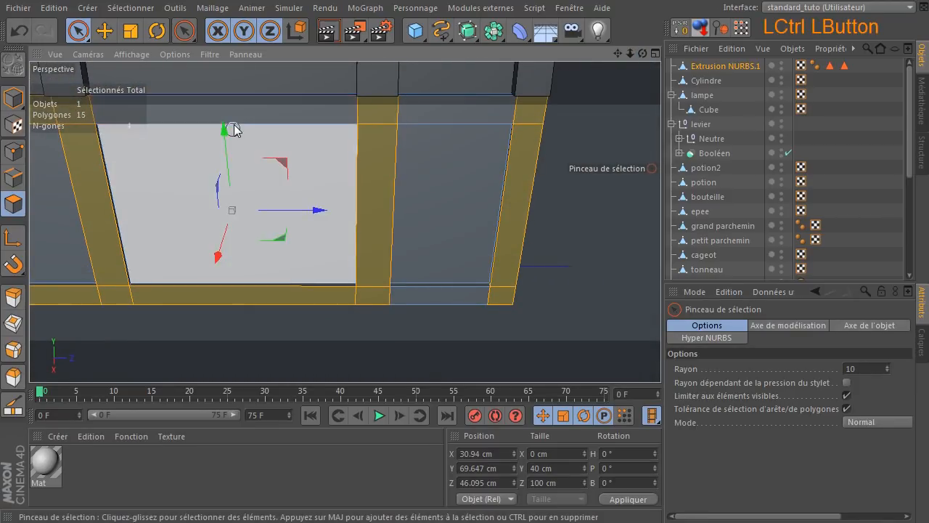
{"action": "left_click", "coordinate": [250, 266], "text": "ctrl"}
{"action": "left_click_drag", "start_coordinate": [618, 53], "coordinate": [346, 221]}
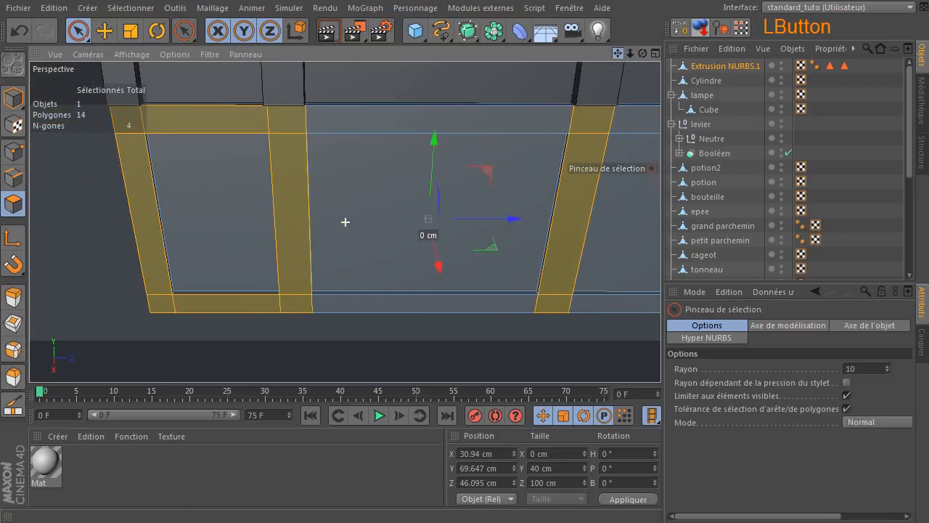
{"action": "left_click", "coordinate": [234, 119], "text": "ctrl"}
{"action": "left_click", "coordinate": [226, 304], "text": "ctrl"}
- Extrude this side's four vertical strips further outward and clear the polygon selection
{"action": "left_click_drag", "start_coordinate": [643, 53], "coordinate": [517, 269]}
{"action": "key", "text": "d"}
{"action": "key", "text": "9"}
{"action": "left_click", "coordinate": [110, 215]}
- Render the perspective view to check the trim on the whole chest
{"action": "right_click_drag", "start_coordinate": [109, 215], "coordinate": [120, 263], "text": "alt"}
{"action": "left_click_drag", "start_coordinate": [642, 55], "coordinate": [572, 240]}
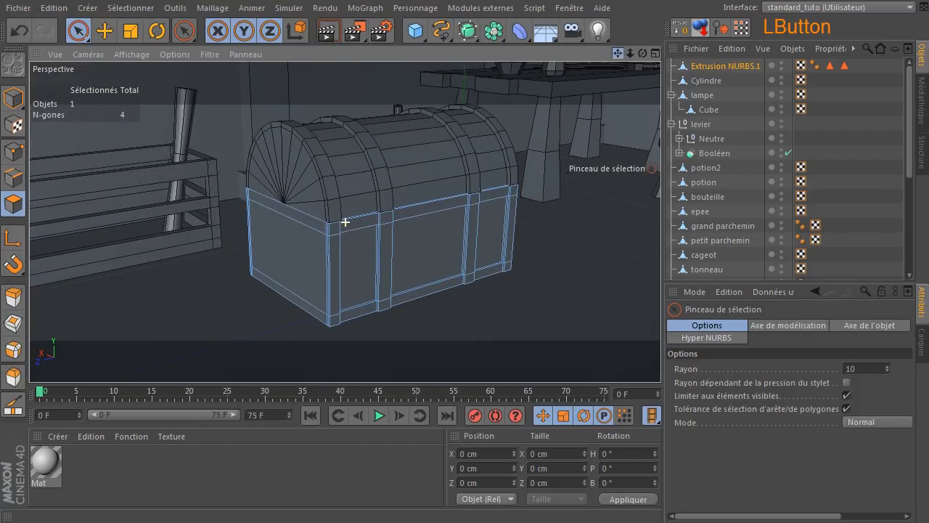
{"action": "left_click", "coordinate": [329, 31]}
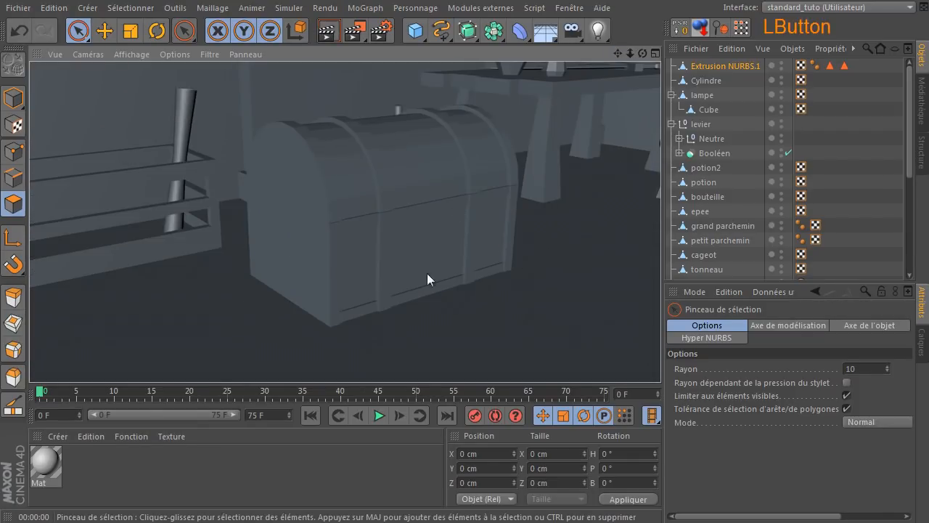
- Make the Cylindre lid a child of Extrusion NURBS.1 and rename that parent object coffre
{"action": "left_click_drag", "start_coordinate": [719, 82], "coordinate": [717, 64]}
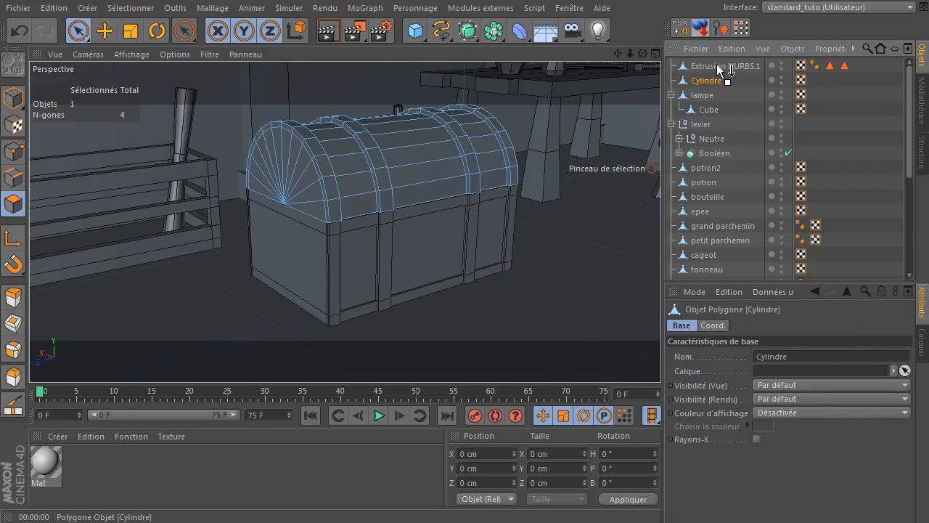
{"action": "double_click", "coordinate": [723, 64]}
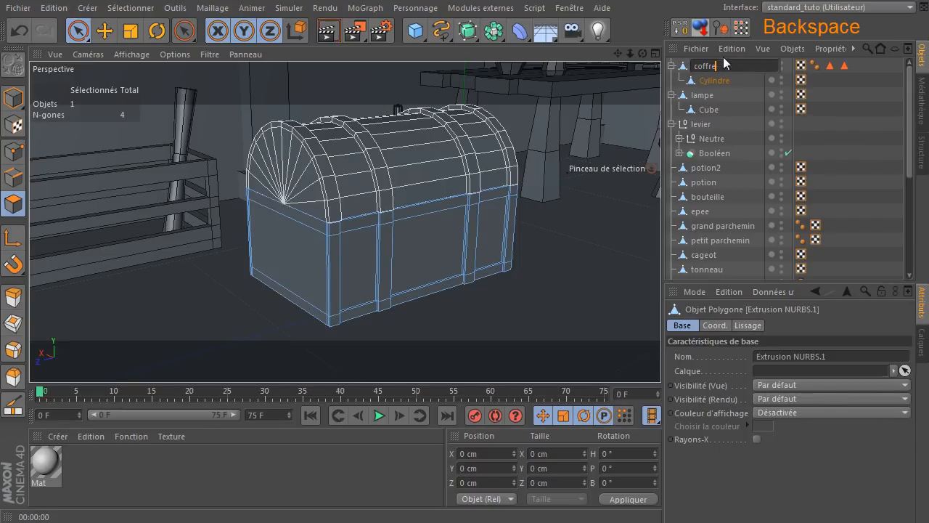
{"action": "left_click", "coordinate": [730, 86]}
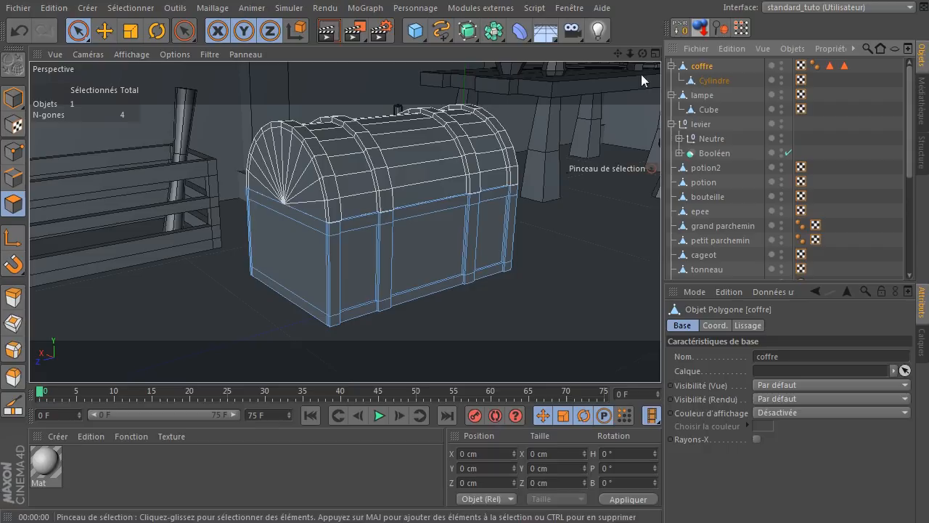
- Switch to whole-object editing and add a cube primitive to the scene
{"action": "left_click_drag", "start_coordinate": [643, 55], "coordinate": [450, 338]}
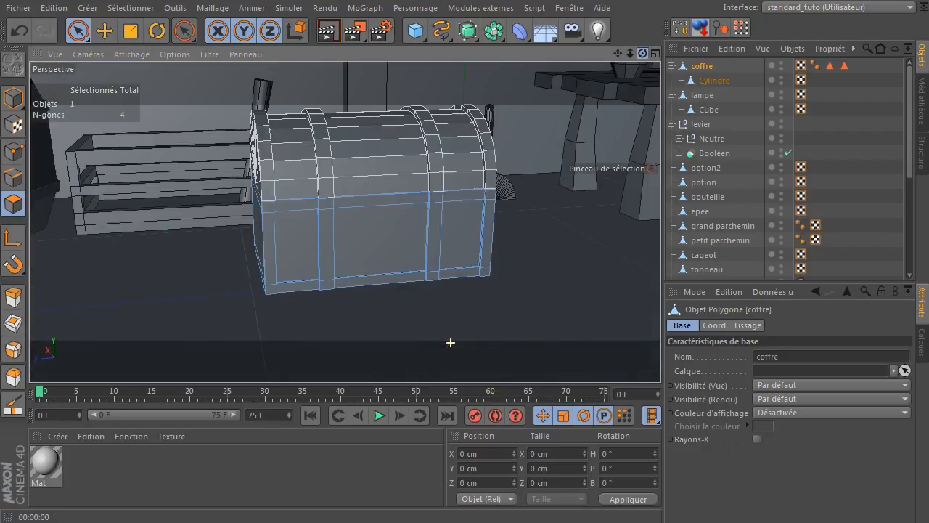
{"action": "left_click", "coordinate": [13, 97]}
{"action": "left_click_drag", "start_coordinate": [423, 34], "coordinate": [585, 47]}
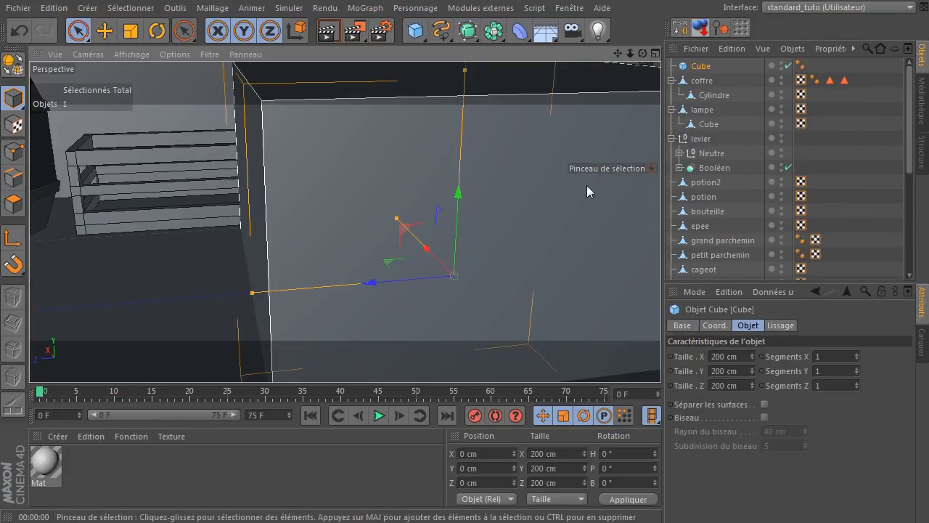
{"action": "left_click", "coordinate": [737, 148]}
- Set the new cube's size to 50 cm along X, Y and Z
{"action": "left_click", "coordinate": [740, 357]}
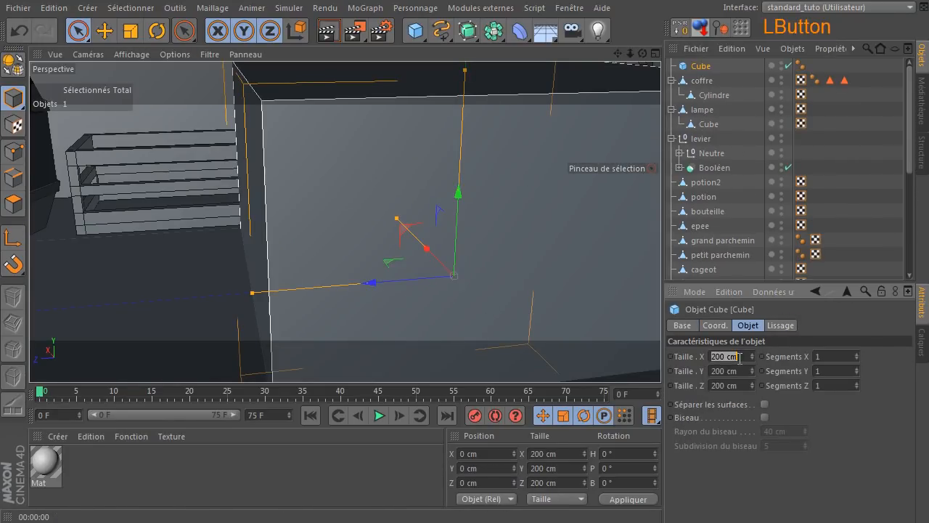
{"action": "left_click", "coordinate": [733, 371]}
{"action": "type", "text": "50"}
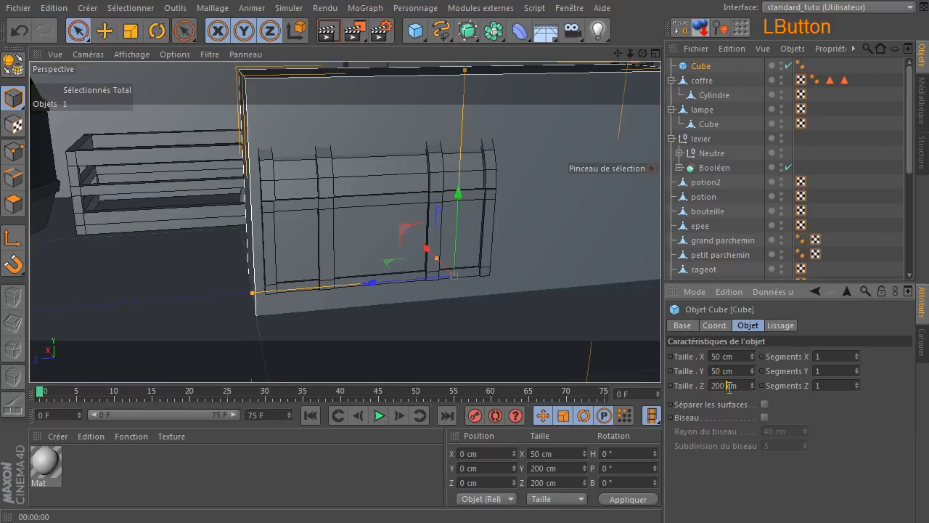
{"action": "left_click", "coordinate": [729, 385]}
{"action": "type", "text": "50"}
{"action": "key", "text": "Return"}
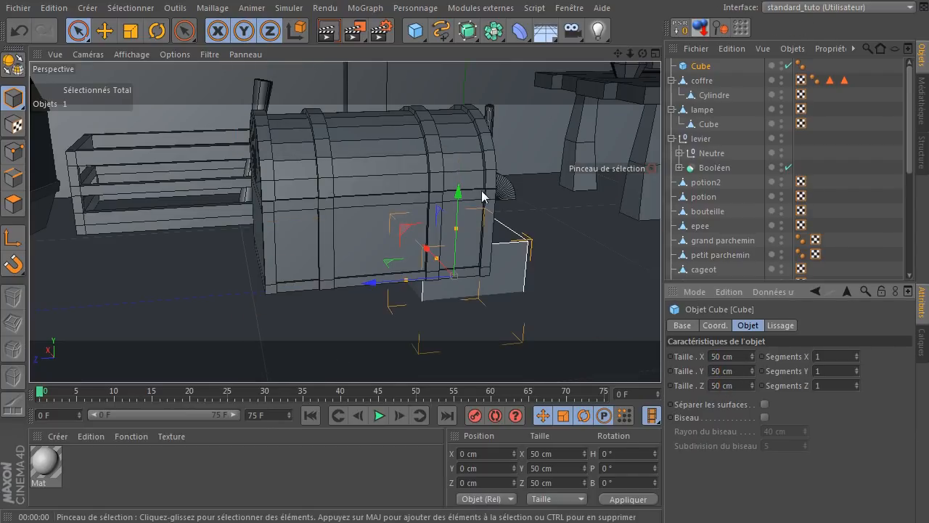
- Make the new cube a child of the Cylindre lid and set its position to 0 cm on X, Y and Z
{"action": "left_click_drag", "start_coordinate": [458, 195], "coordinate": [468, 117]}
{"action": "left_click_drag", "start_coordinate": [702, 70], "coordinate": [719, 97]}
{"action": "left_click", "coordinate": [713, 99]}
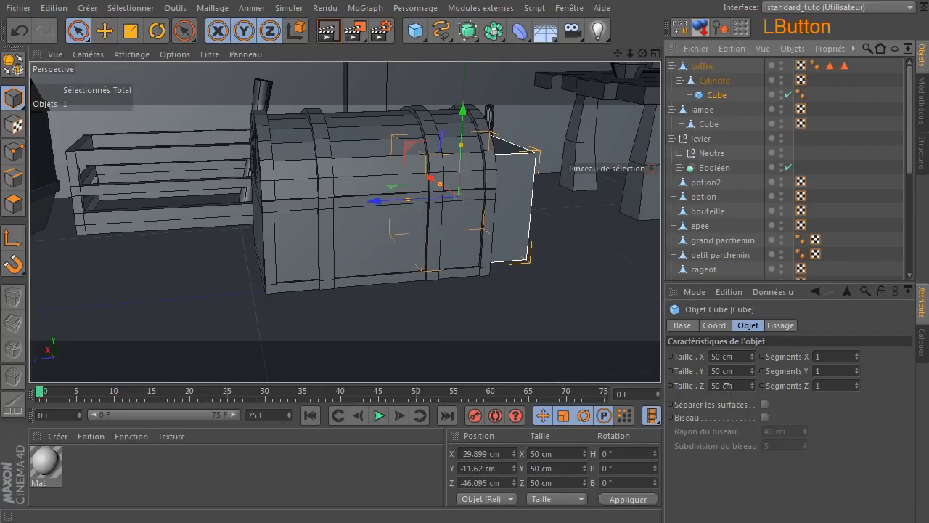
{"action": "left_click", "coordinate": [492, 453]}
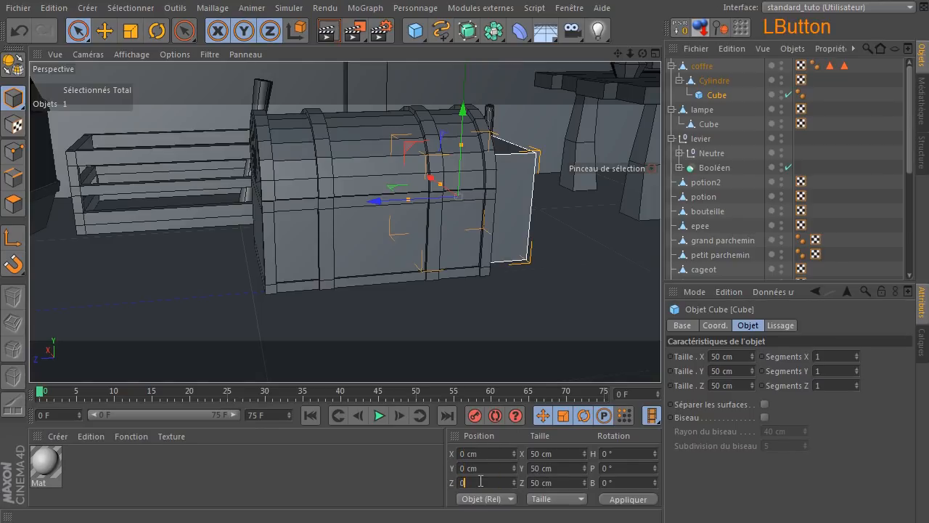
{"action": "key", "text": "Return"}
- Move the cube to about -59.9 cm along X at the chest's front and flatten its Y size to about 10.8 cm
{"action": "left_click", "coordinate": [642, 53]}
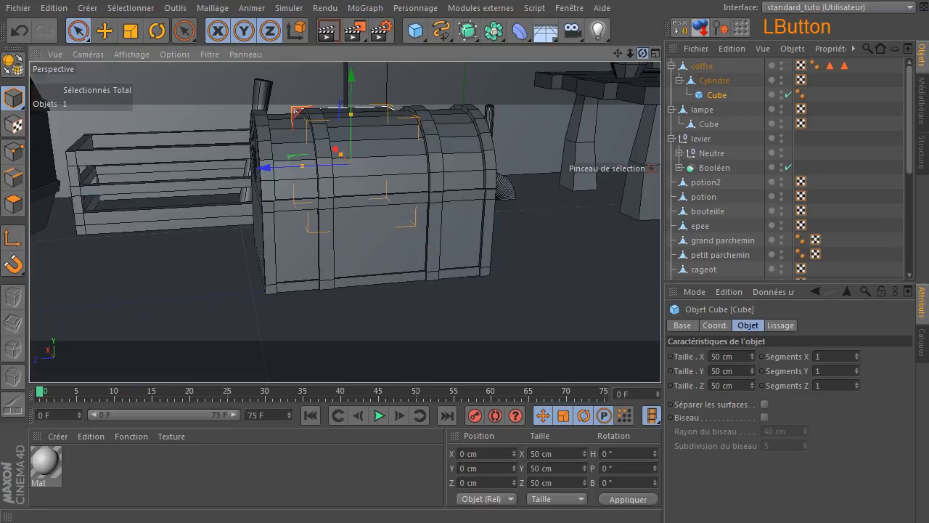
{"action": "left_click_drag", "start_coordinate": [642, 53], "coordinate": [638, 80]}
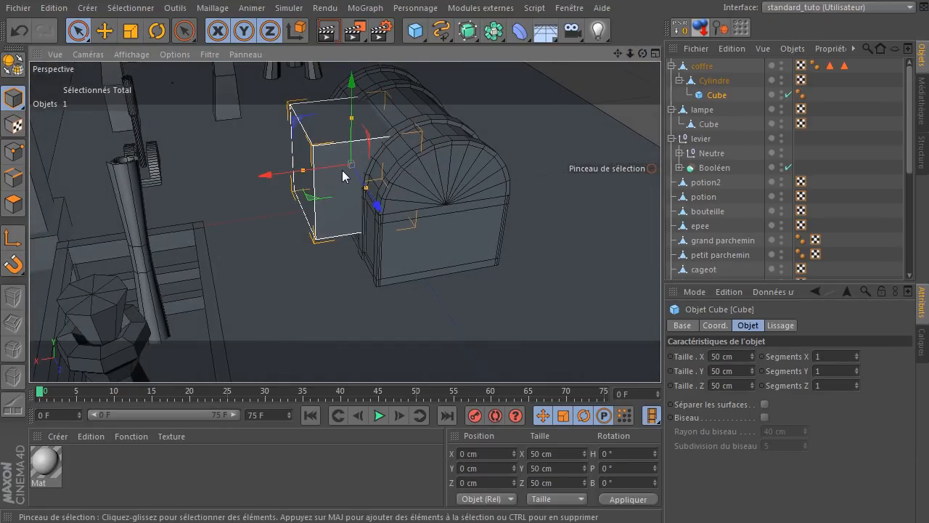
{"action": "left_click_drag", "start_coordinate": [643, 48], "coordinate": [385, 119]}
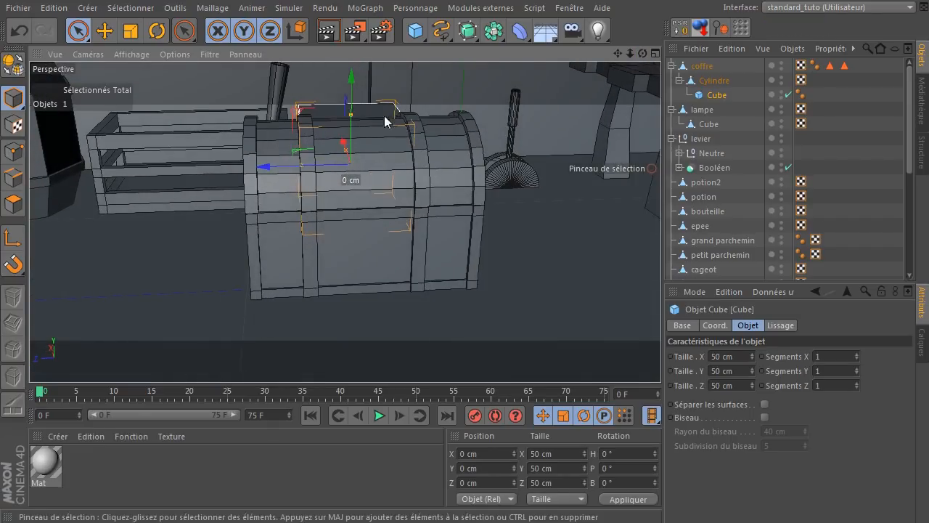
{"action": "left_click_drag", "start_coordinate": [344, 145], "coordinate": [371, 199]}
{"action": "left_click_drag", "start_coordinate": [641, 60], "coordinate": [531, 72]}
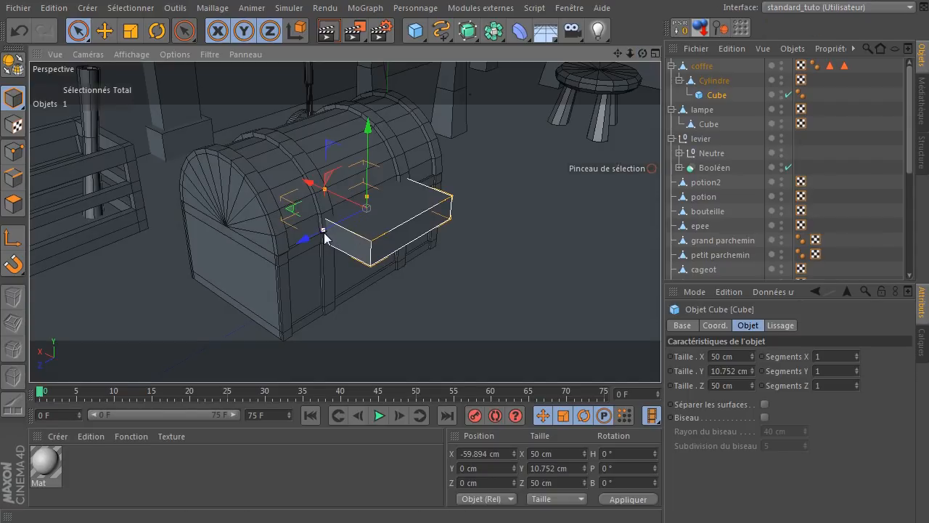
- Shrink the cube to a plate of about 2.2 × 8.5 × 15 cm against the chest's front seam, near X -60.4 cm
{"action": "left_click_drag", "start_coordinate": [325, 233], "coordinate": [360, 226]}
{"action": "scroll", "coordinate": [317, 205], "scroll_direction": "up", "scroll_amount": 5}
{"action": "left_click_drag", "start_coordinate": [332, 178], "coordinate": [408, 232]}
{"action": "left_click_drag", "start_coordinate": [642, 56], "coordinate": [543, 74]}
{"action": "left_click_drag", "start_coordinate": [429, 130], "coordinate": [395, 210]}
{"action": "left_click_drag", "start_coordinate": [427, 132], "coordinate": [434, 120]}
{"action": "left_click_drag", "start_coordinate": [424, 182], "coordinate": [424, 189]}
{"action": "mouse_move", "coordinate": [644, 54]}
{"action": "left_mouse_down"}
{"action": "mouse_move", "coordinate": [748, 58]}
{"action": "mouse_move", "coordinate": [633, 65]}
{"action": "mouse_move", "coordinate": [581, 93]}
{"action": "left_mouse_up"}
{"action": "scroll", "coordinate": [413, 196], "scroll_direction": "up", "scroll_amount": 5}
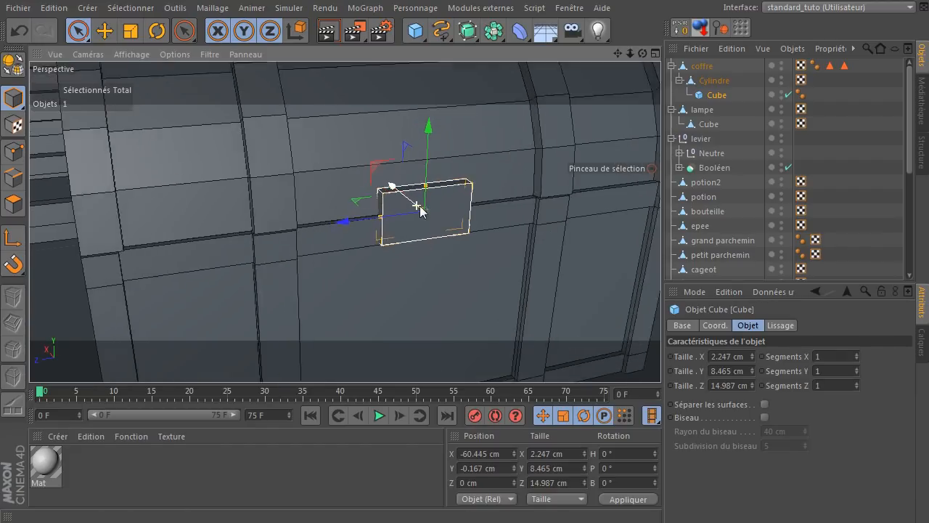
- Shift the latch plate to about X -61 cm and Y 0.2 cm, and tilt it about 9.3° in bank to follow the lid
{"action": "left_click_drag", "start_coordinate": [396, 193], "coordinate": [398, 193]}
{"action": "left_click_drag", "start_coordinate": [435, 143], "coordinate": [434, 134]}
{"action": "left_click_drag", "start_coordinate": [642, 54], "coordinate": [605, 111]}
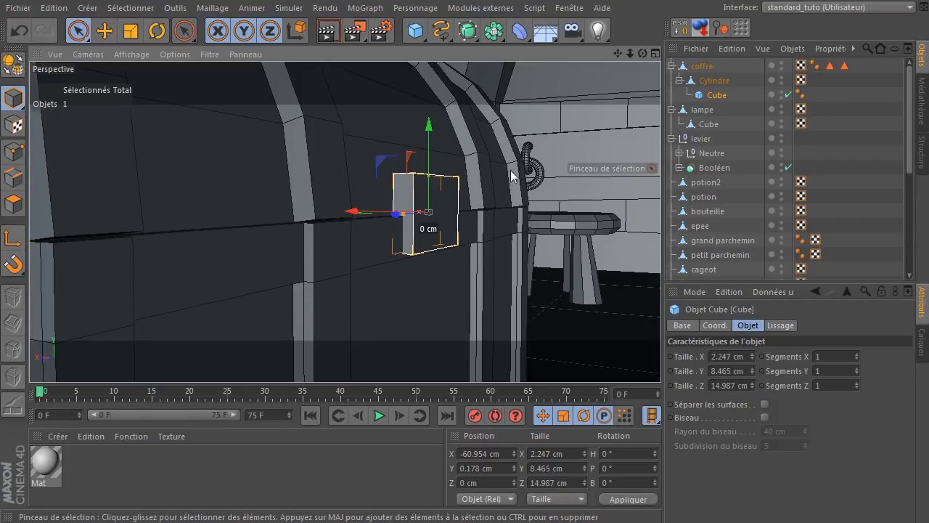
{"action": "left_click", "coordinate": [157, 30]}
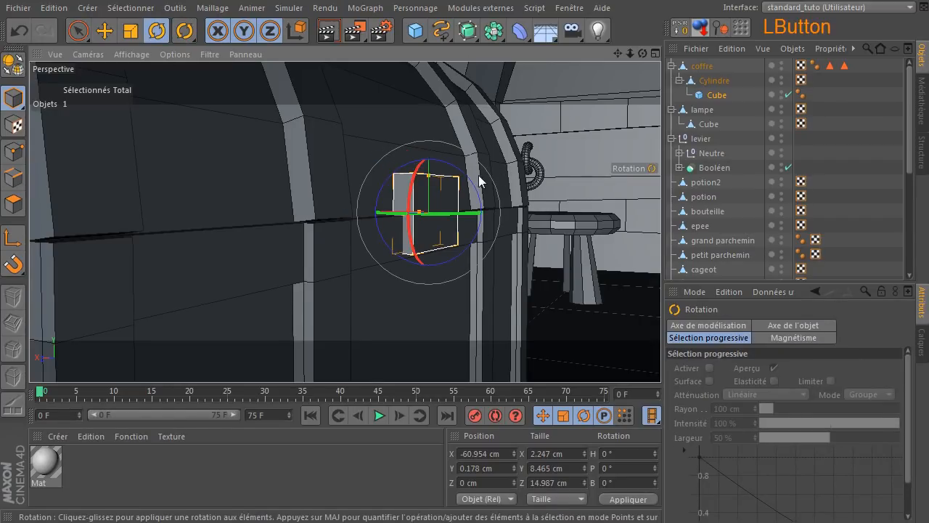
{"action": "left_click_drag", "start_coordinate": [477, 181], "coordinate": [466, 185]}
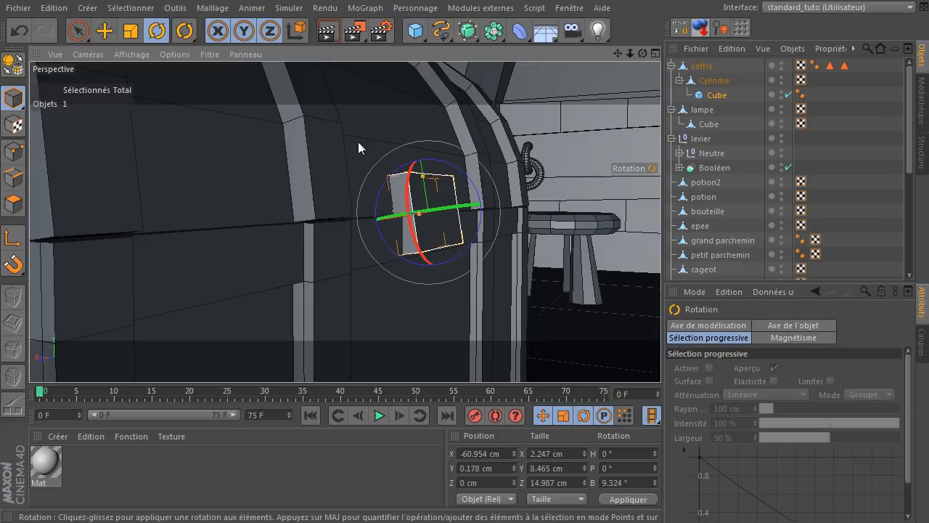
- Test the lid's opening by rotating Cylindre about 6.5° in bank, and undo the rotation
{"action": "left_click", "coordinate": [78, 31]}
{"action": "left_click", "coordinate": [415, 131]}
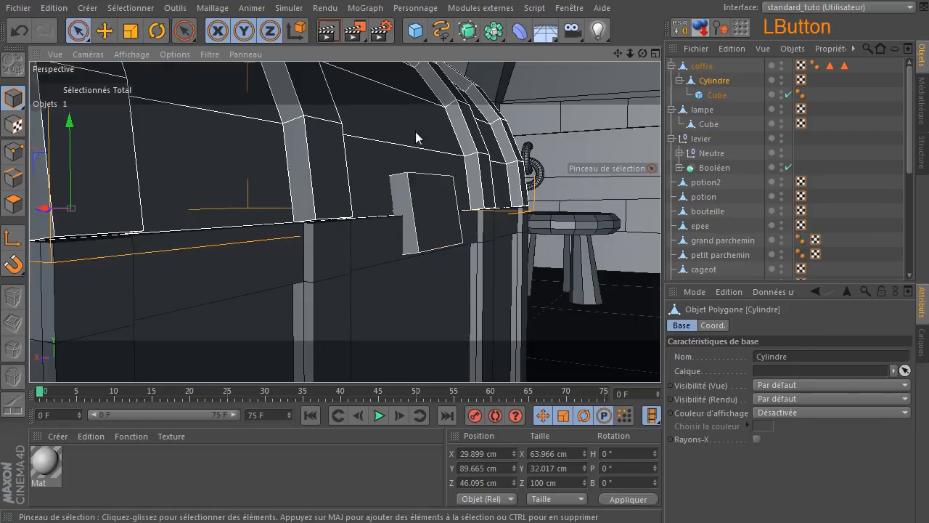
{"action": "left_click", "coordinate": [716, 86]}
{"action": "left_click_drag", "start_coordinate": [543, 218], "coordinate": [556, 205], "text": "alt"}
{"action": "left_click_drag", "start_coordinate": [641, 55], "coordinate": [286, 203]}
{"action": "left_click", "coordinate": [156, 30]}
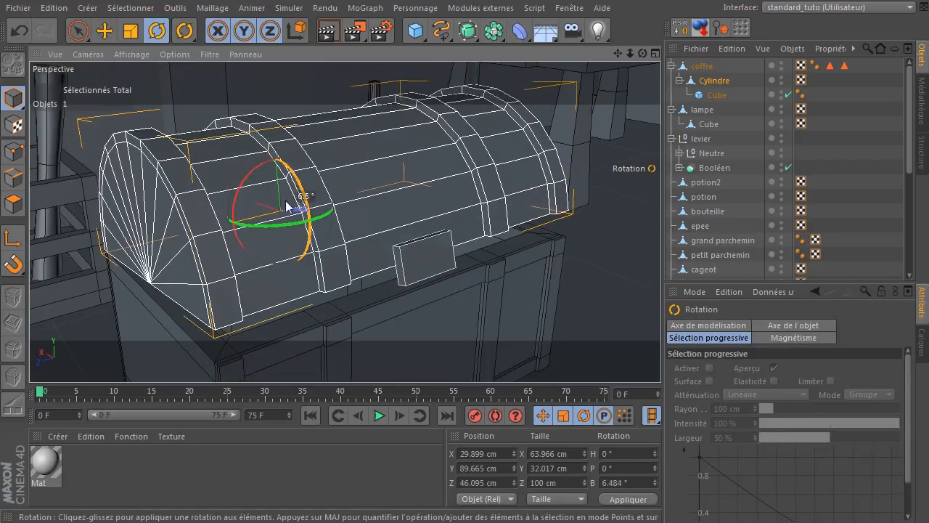
{"action": "left_click", "coordinate": [20, 31]}
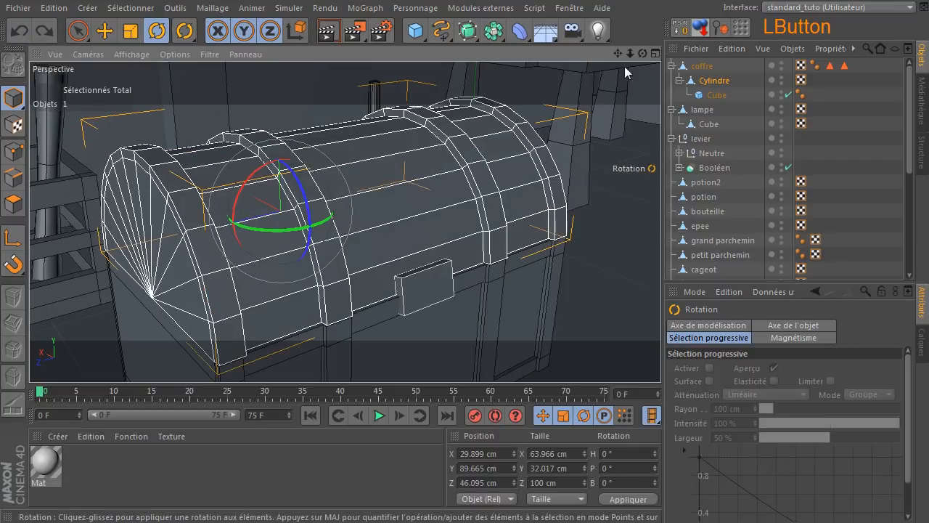
- Add a capsule primitive with nothing selected and orient it along +Z
{"action": "left_click_drag", "start_coordinate": [642, 53], "coordinate": [562, 170]}
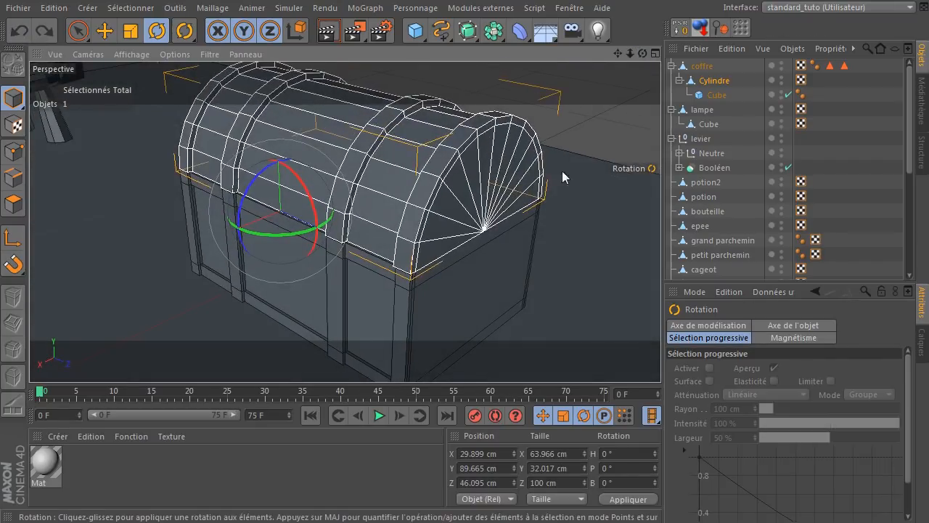
{"action": "left_click", "coordinate": [585, 128]}
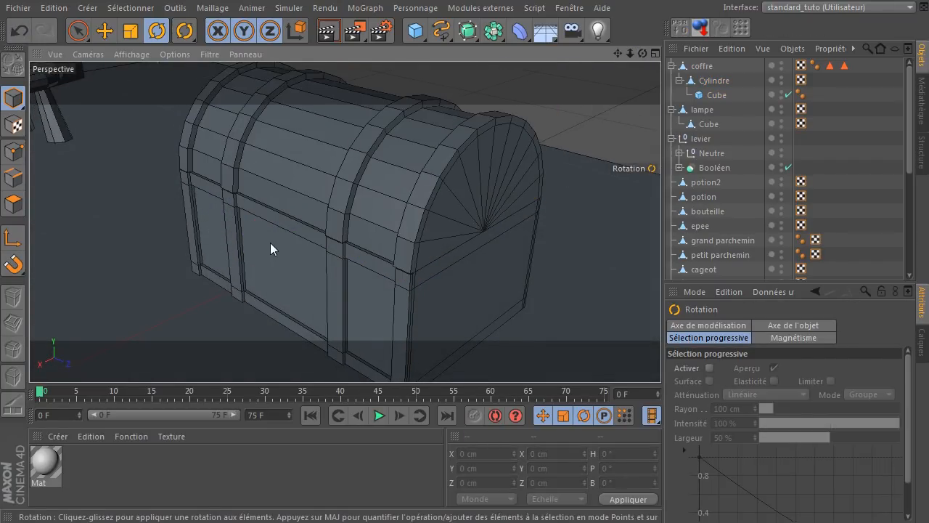
{"action": "left_click", "coordinate": [415, 31]}
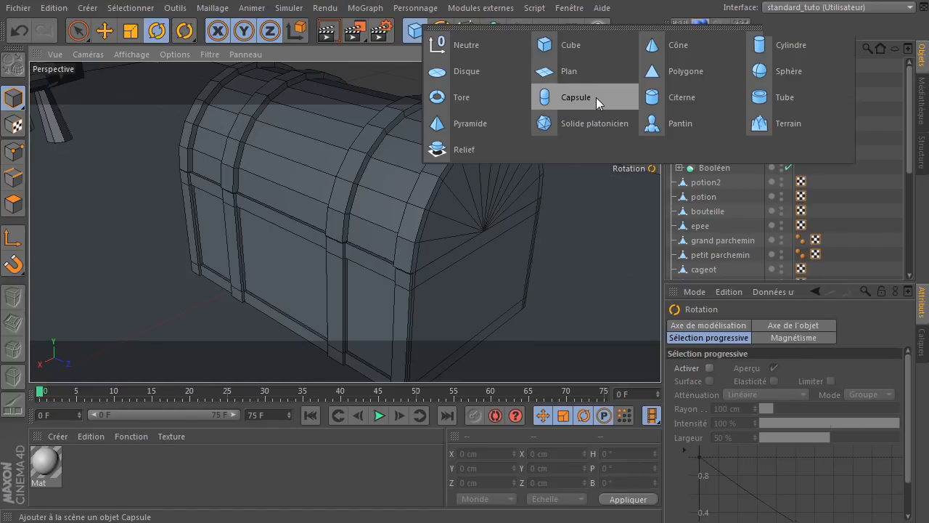
{"action": "left_click", "coordinate": [636, 17]}
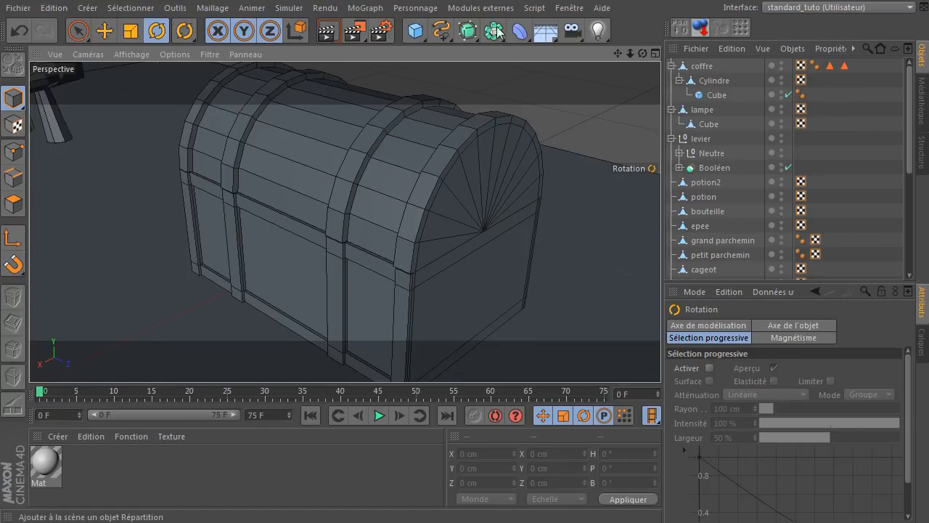
{"action": "left_click", "coordinate": [413, 29]}
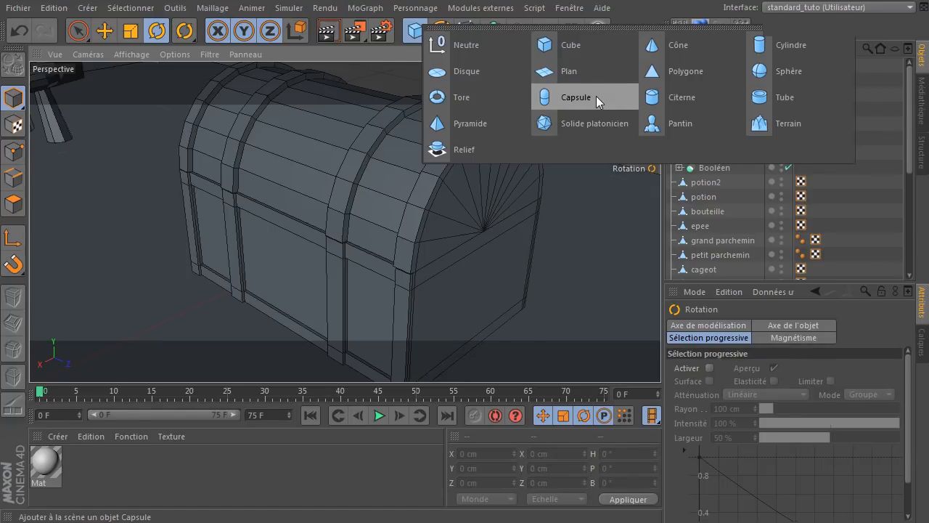
{"action": "left_click", "coordinate": [587, 90]}
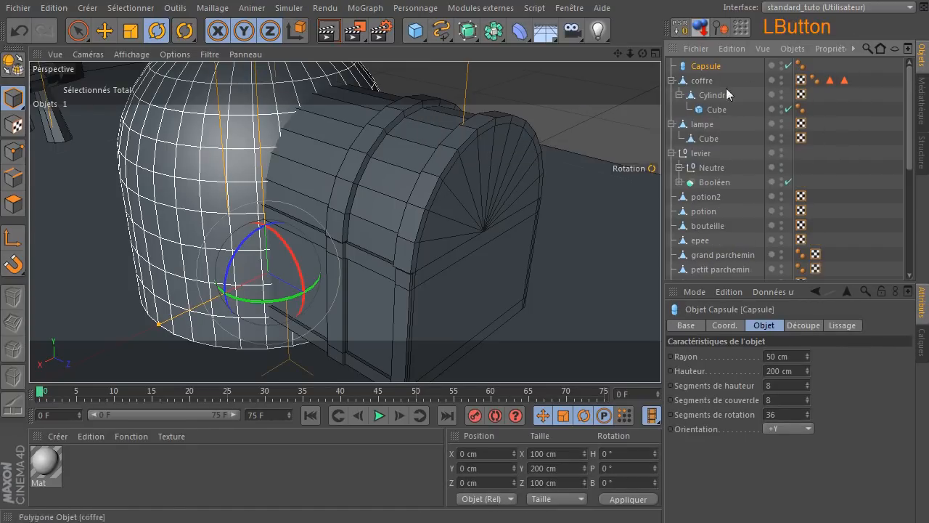
{"action": "left_click", "coordinate": [768, 422]}
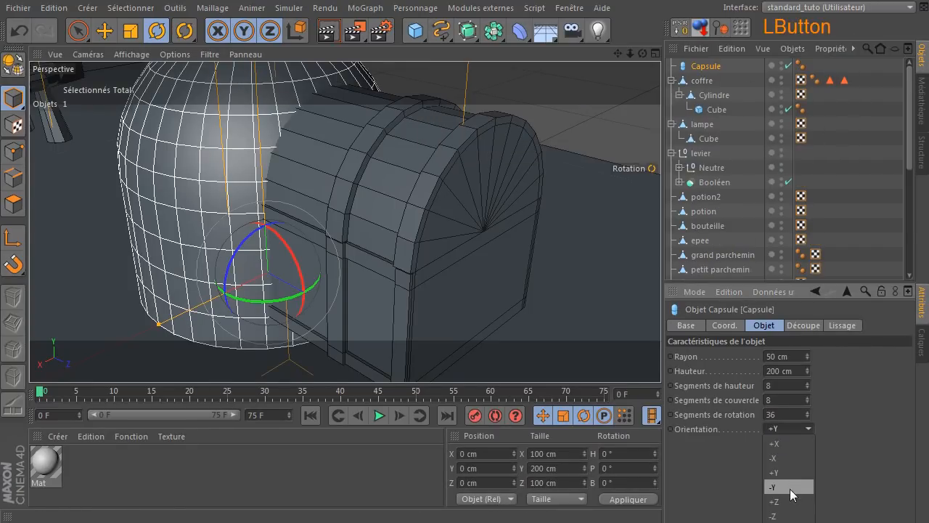
{"action": "left_click", "coordinate": [791, 501]}
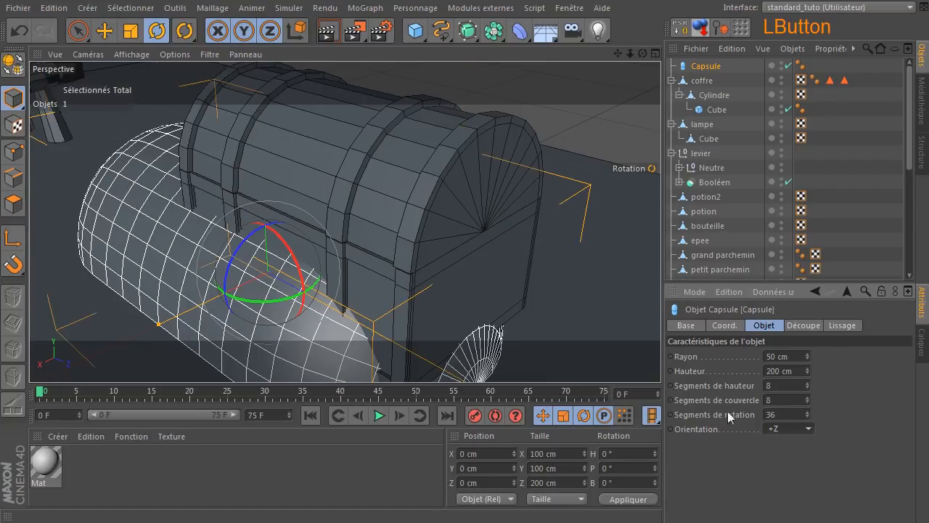
- Try capsule radii of 20 cm and 5 cm, ending with a radius of 2 cm
{"action": "double_click", "coordinate": [783, 357]}
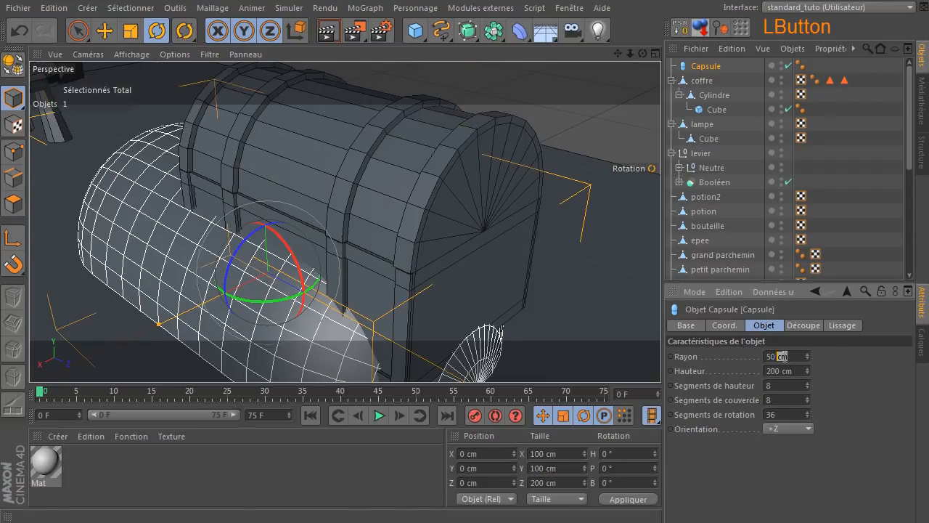
{"action": "type", "text": "20"}
{"action": "key", "text": "Return"}
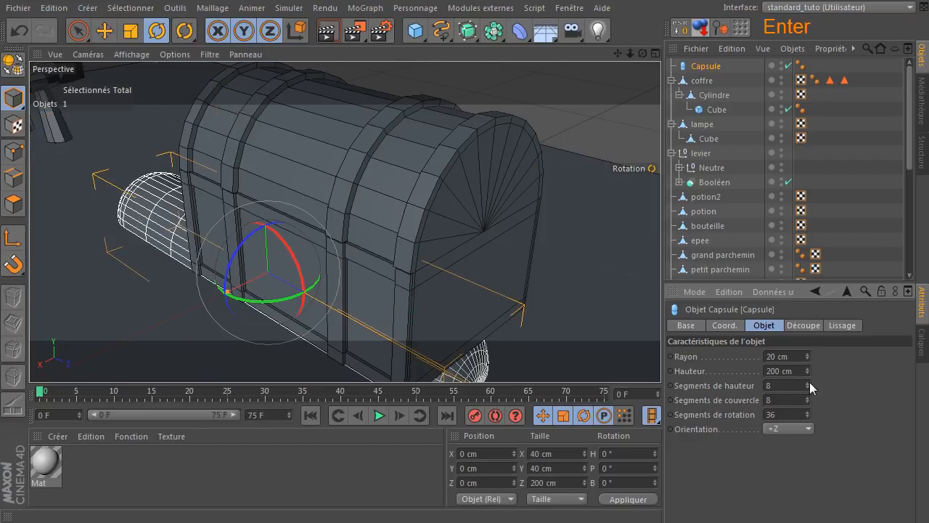
{"action": "double_click", "coordinate": [773, 357]}
{"action": "type", "text": "5"}
{"action": "key", "text": "Return"}
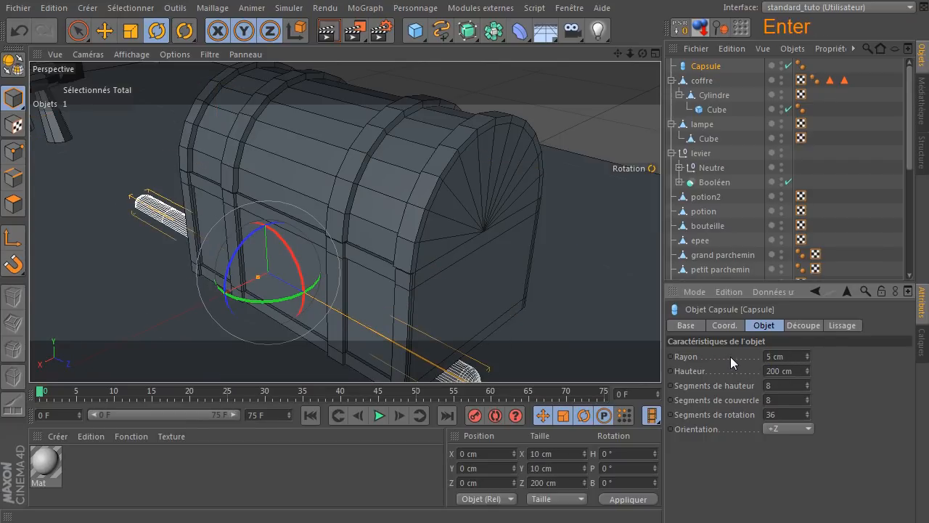
{"action": "double_click", "coordinate": [774, 356]}
{"action": "type", "text": "2"}
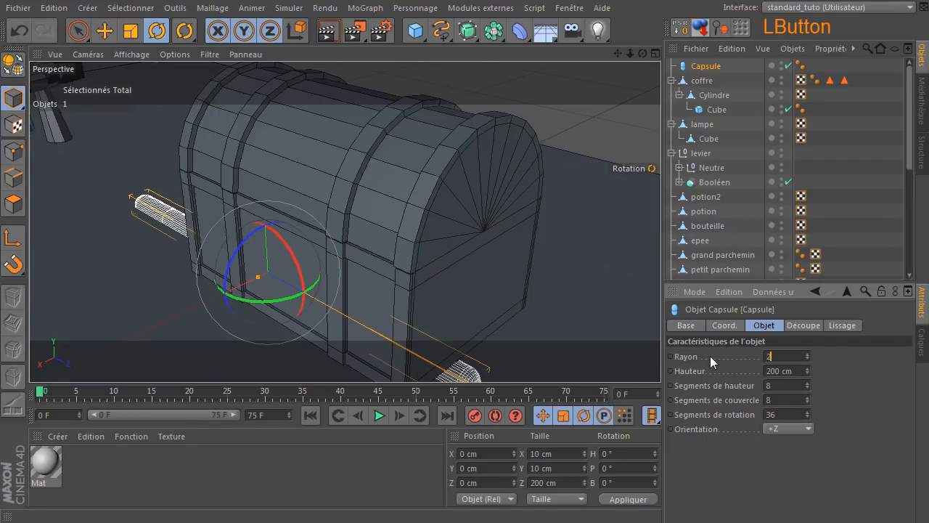
{"action": "key", "text": "Return"}
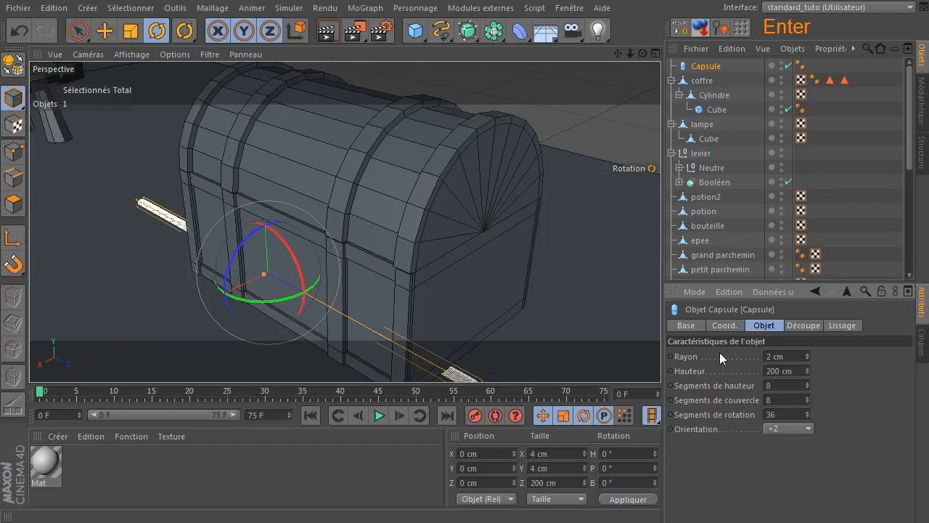
- Try a capsule height of 50 cm, and reduce it to 20 cm
{"action": "double_click", "coordinate": [779, 372]}
{"action": "type", "text": "50"}
{"action": "key", "text": "Return"}
{"action": "double_click", "coordinate": [776, 370]}
{"action": "type", "text": "20"}
{"action": "key", "text": "Return"}
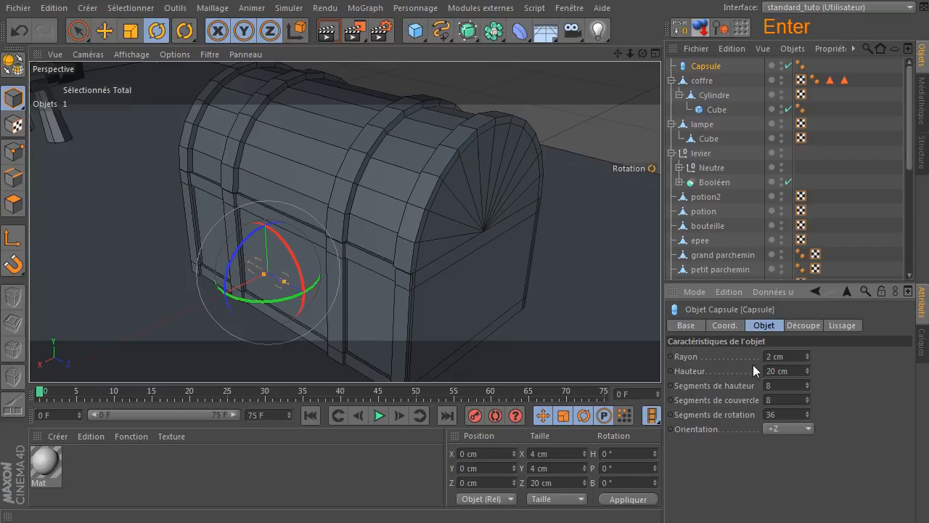
- Move the capsule to the chest's upper front edge, at about X 29.6 cm and Y 44.4 cm
{"action": "left_click", "coordinate": [106, 32]}
{"action": "left_click_drag", "start_coordinate": [196, 303], "coordinate": [175, 326]}
{"action": "left_click_drag", "start_coordinate": [213, 214], "coordinate": [255, 96]}
{"action": "left_click_drag", "start_coordinate": [134, 213], "coordinate": [114, 222]}
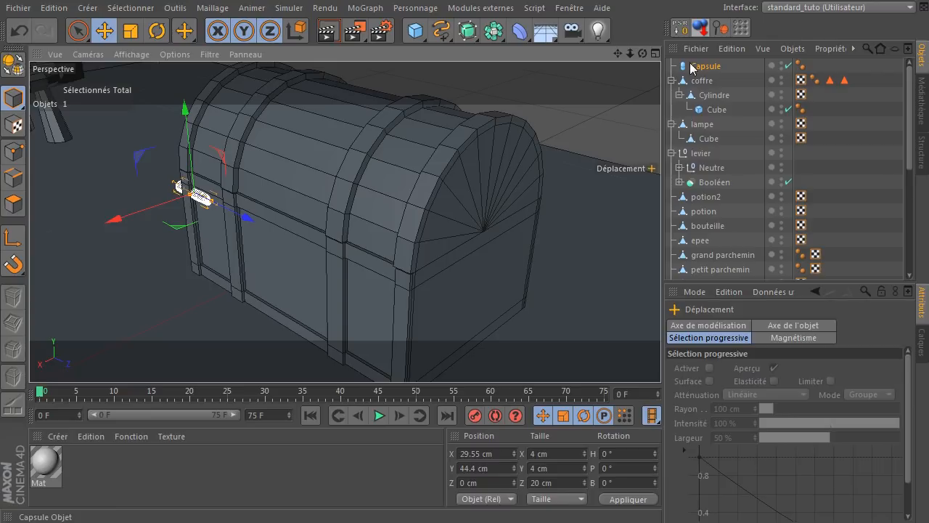
- Set the capsule's radius to 1 cm and its height to 10 cm
{"action": "left_click", "coordinate": [694, 66]}
{"action": "left_click", "coordinate": [787, 356]}
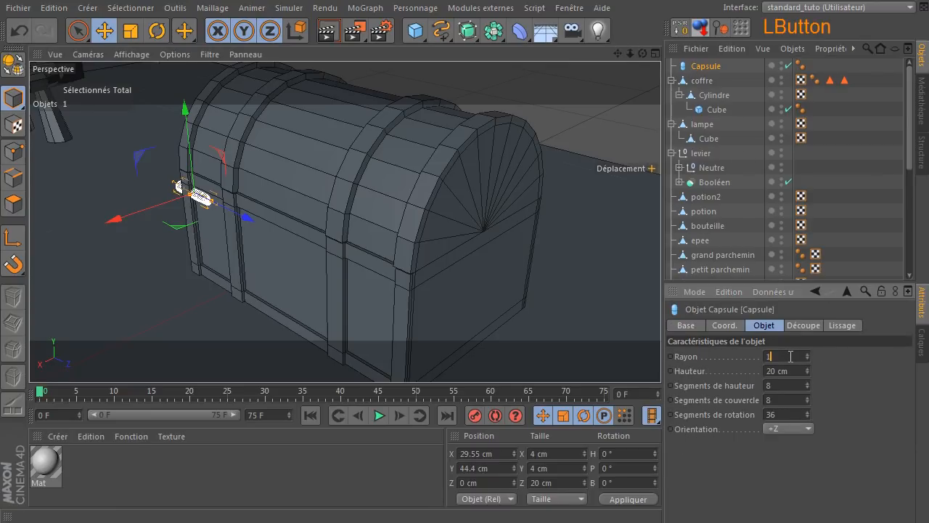
{"action": "key", "text": "Return"}
{"action": "scroll", "coordinate": [166, 228], "scroll_direction": "up", "scroll_amount": 5}
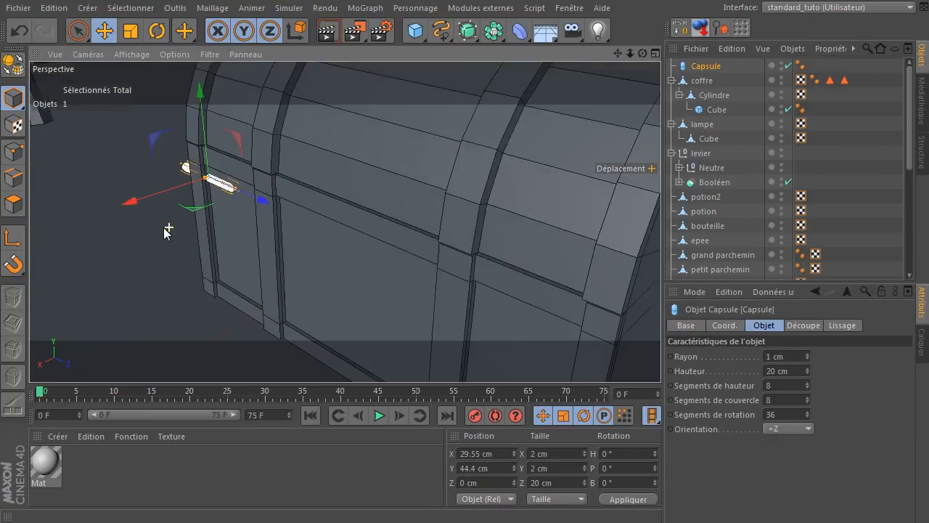
{"action": "left_click", "coordinate": [784, 367]}
{"action": "type", "text": "10"}
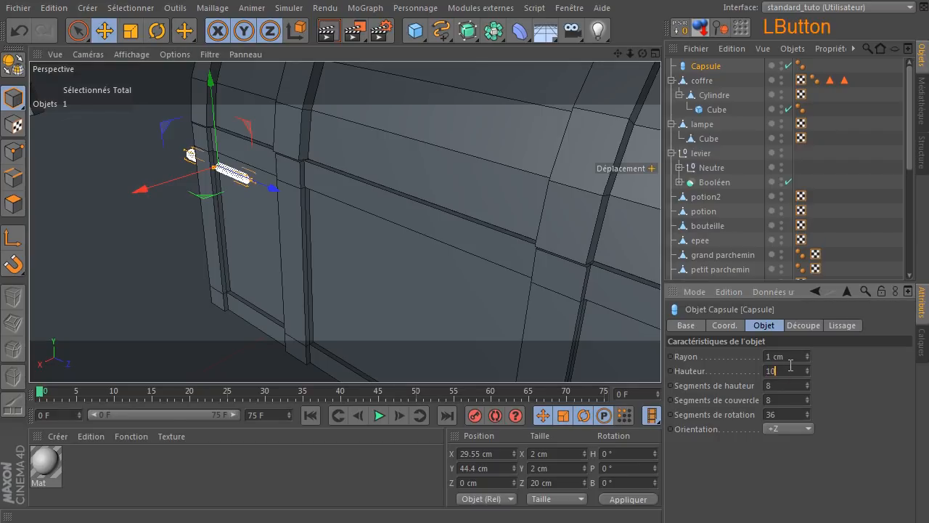
{"action": "key", "text": "Return"}
- Make the capsule a child of the Cylindre lid and set its position to 0 cm on X, Y and Z
{"action": "left_click_drag", "start_coordinate": [271, 189], "coordinate": [292, 215]}
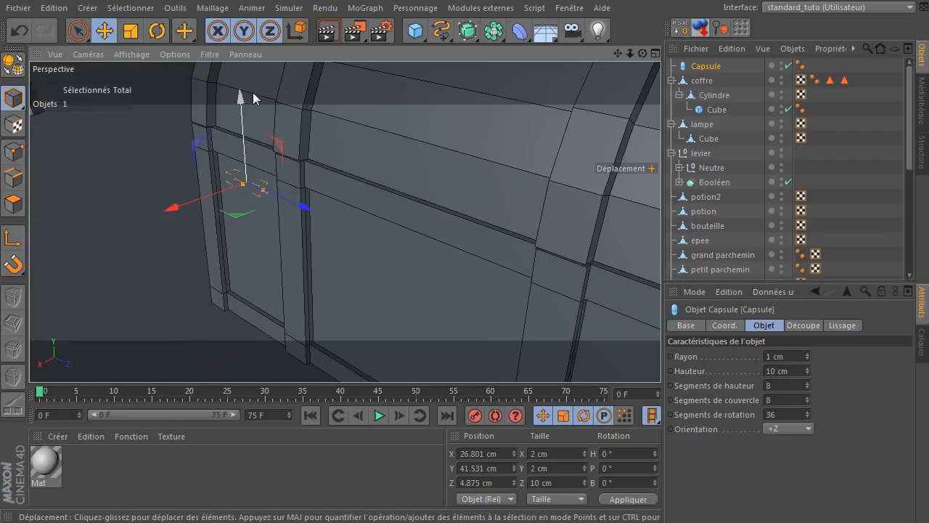
{"action": "left_click_drag", "start_coordinate": [703, 67], "coordinate": [725, 94]}
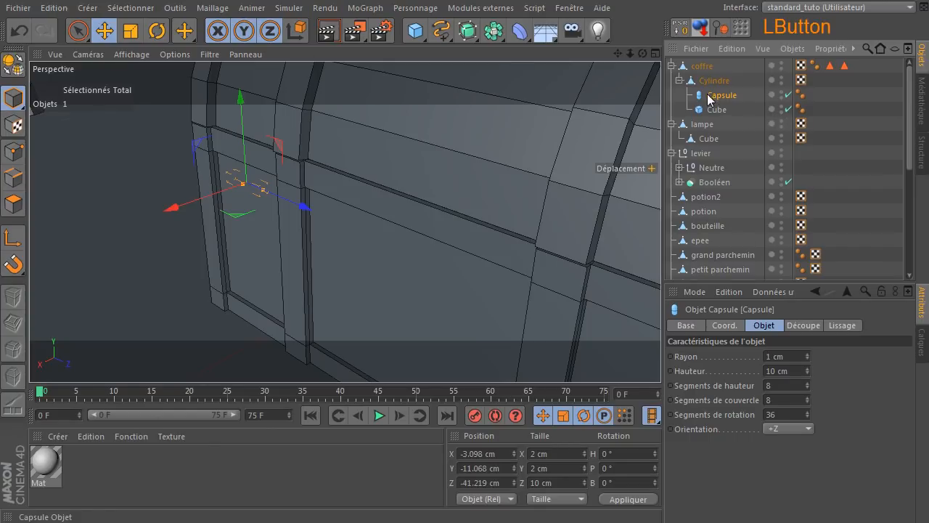
{"action": "double_click", "coordinate": [497, 453]}
{"action": "type", "text": "0"}
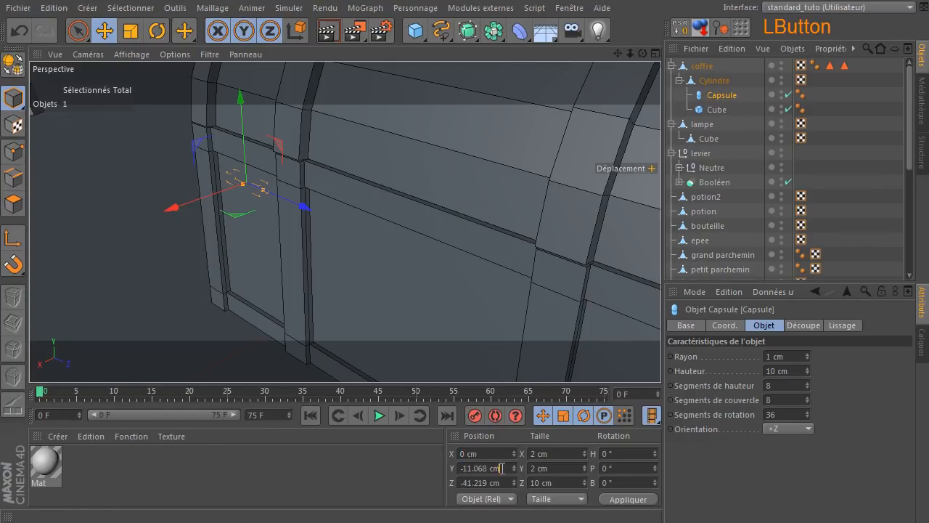
{"action": "double_click", "coordinate": [505, 483]}
{"action": "type", "text": "0"}
{"action": "key", "text": "Return"}
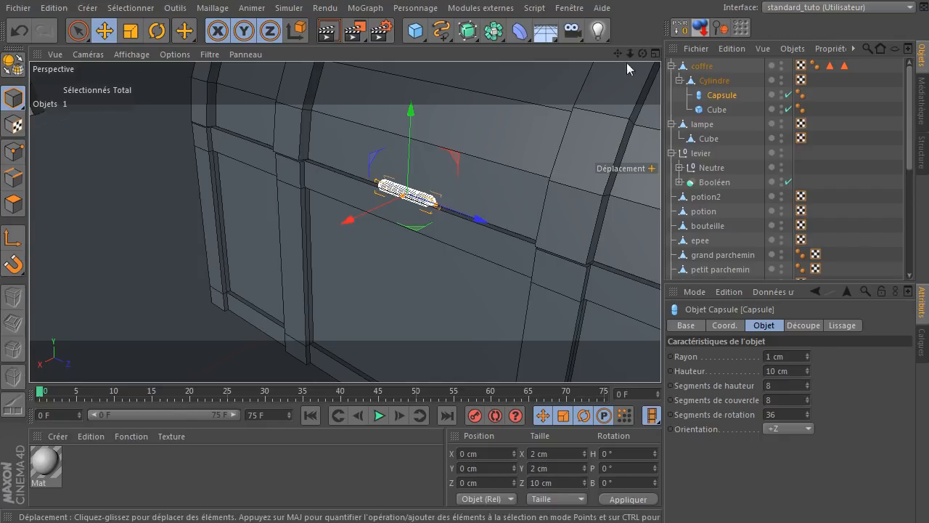
- Move the capsule along the lid seam to about Z -35.5 cm and create a copy of it farther along the seam
{"action": "left_click_drag", "start_coordinate": [643, 53], "coordinate": [626, 61]}
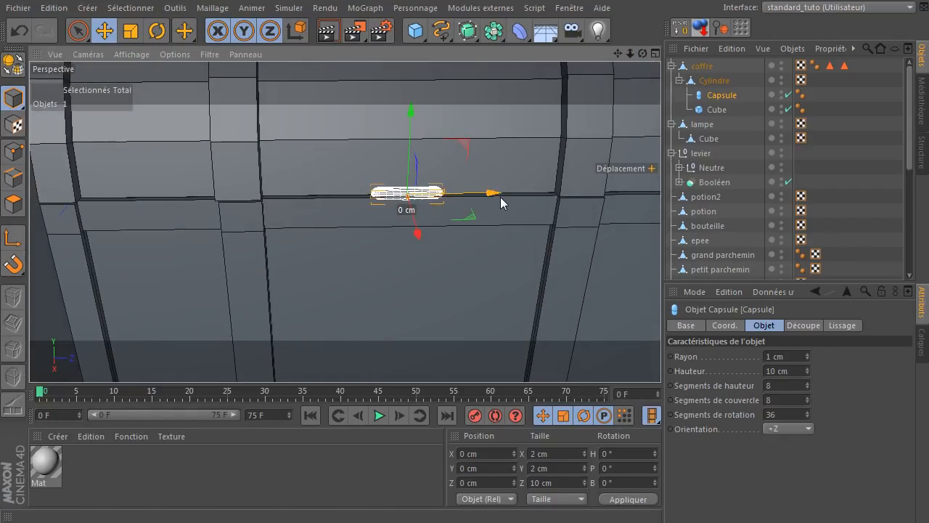
{"action": "mouse_move", "coordinate": [491, 198]}
{"action": "left_mouse_down"}
{"action": "mouse_move", "coordinate": [236, 228]}
{"action": "mouse_move", "coordinate": [507, 198]}
{"action": "left_mouse_up"}
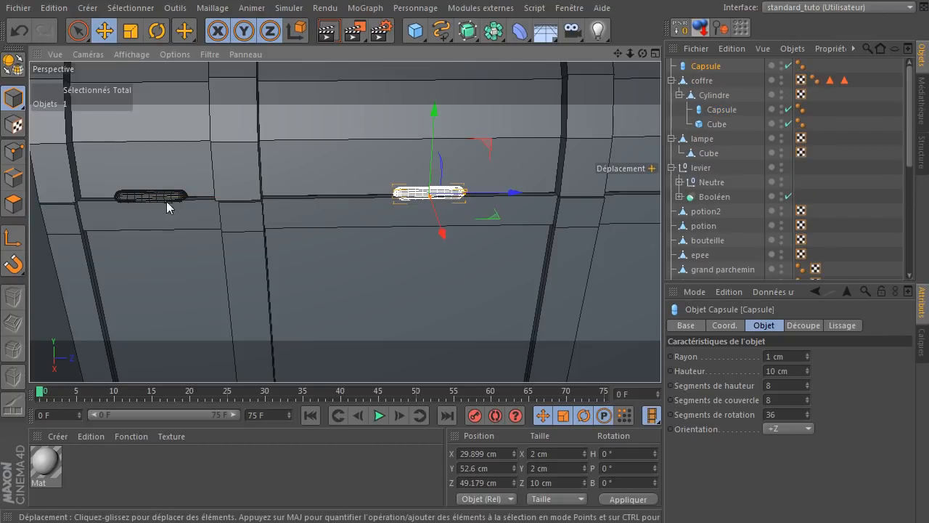
{"action": "left_click", "coordinate": [721, 111]}
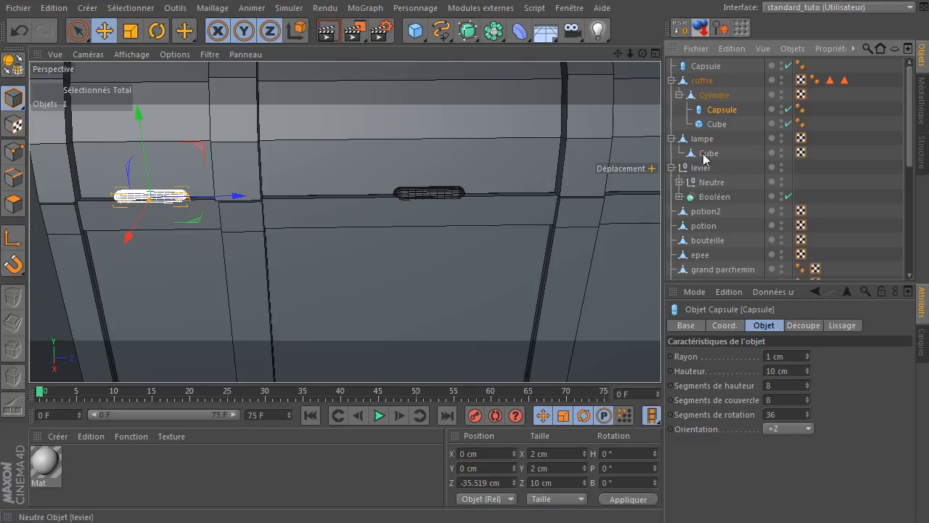
- Make the copied capsule a child of the Cylindre lid and set its Z position to 35.519 cm
{"action": "left_click", "coordinate": [708, 66]}
{"action": "left_click_drag", "start_coordinate": [721, 109], "coordinate": [721, 104]}
{"action": "double_click", "coordinate": [499, 483]}
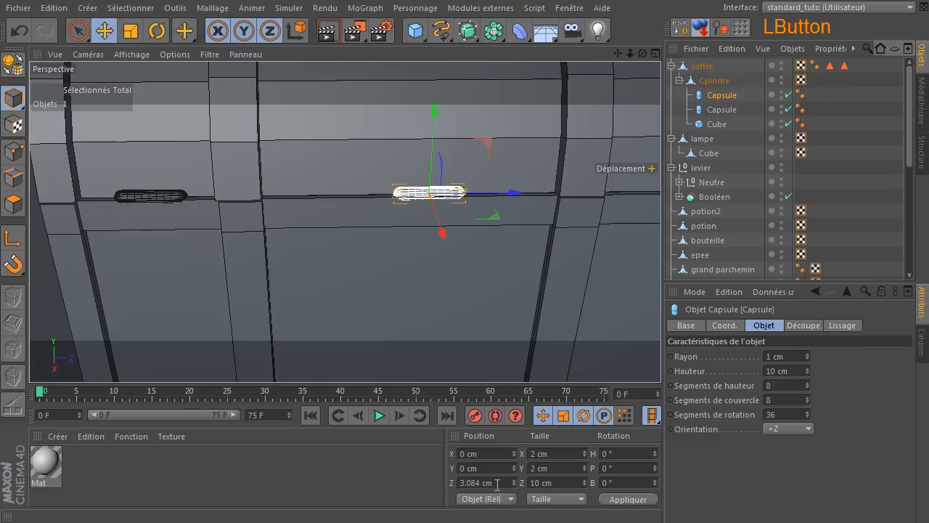
{"action": "type", "text": "35"}
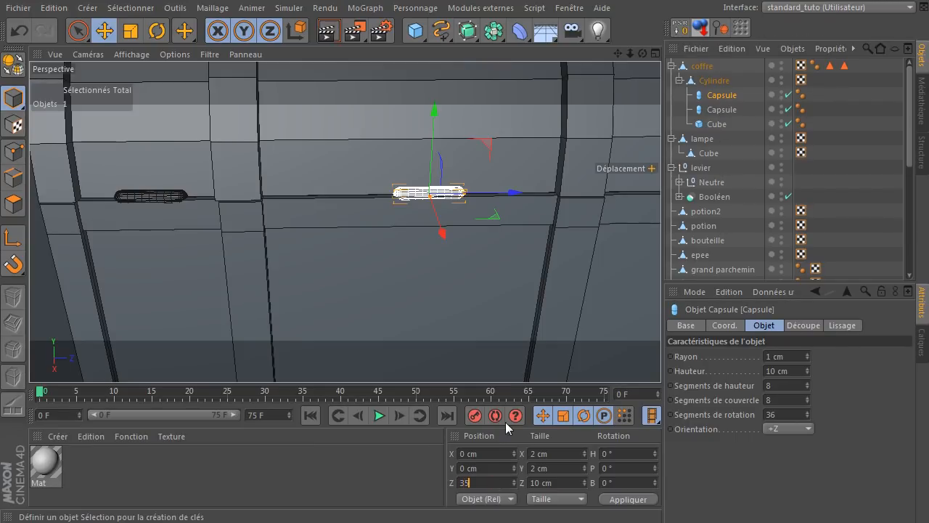
{"action": "type", "text": ".519"}
{"action": "key", "text": "Return"}
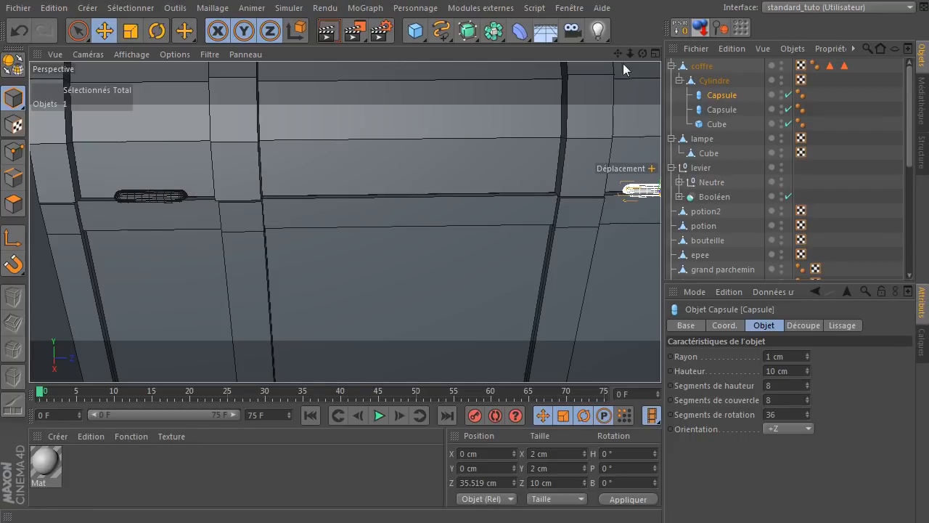
- Add a new cube and set its size to 20 cm on X, Y and Z
{"action": "left_click_drag", "start_coordinate": [641, 52], "coordinate": [543, 178]}
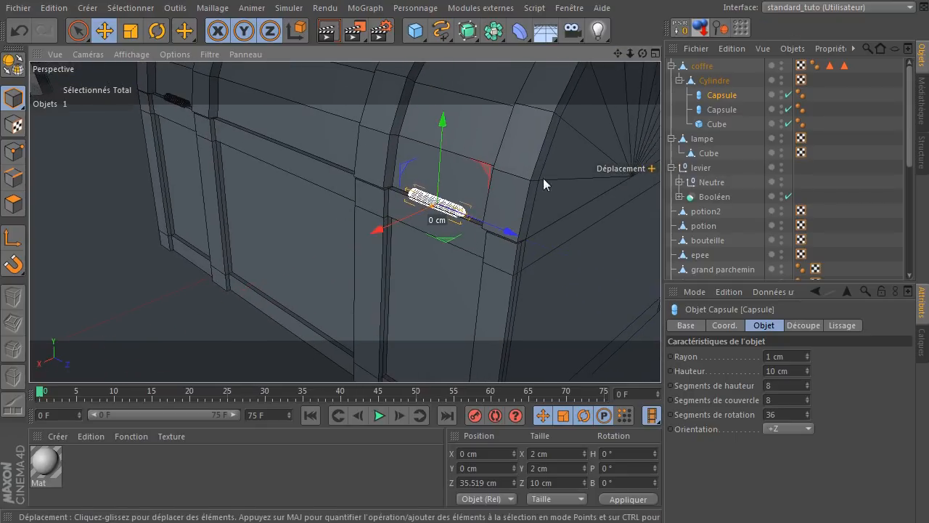
{"action": "left_click_drag", "start_coordinate": [416, 33], "coordinate": [591, 49]}
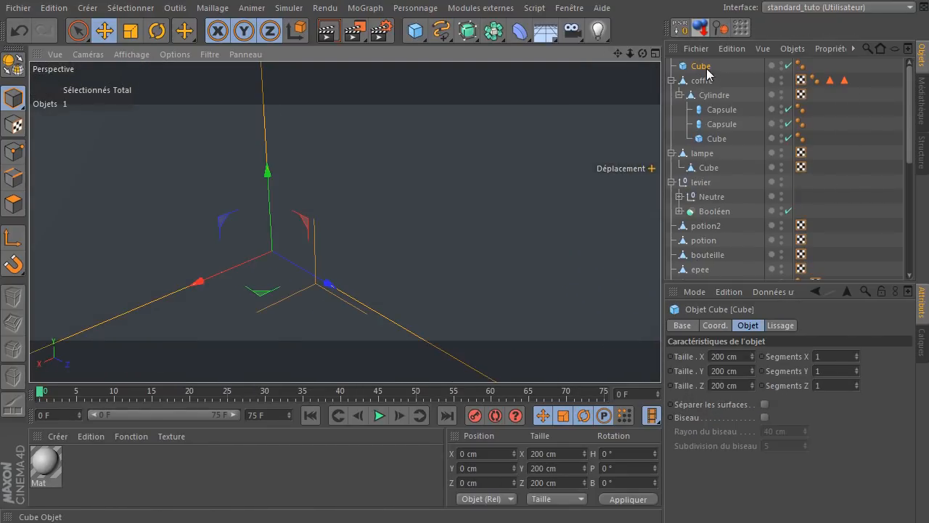
{"action": "left_click_drag", "start_coordinate": [705, 69], "coordinate": [710, 81]}
{"action": "left_click", "coordinate": [722, 356]}
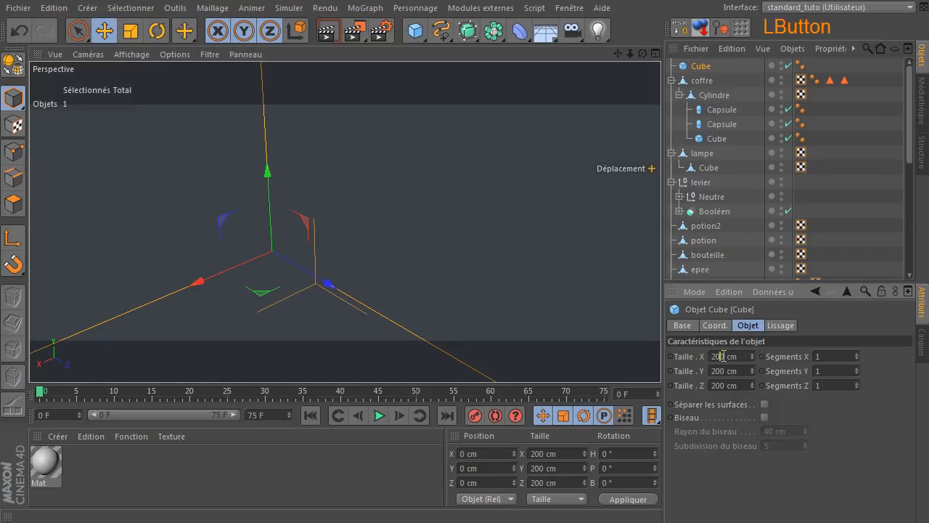
{"action": "key", "text": "Return"}
{"action": "double_click", "coordinate": [729, 384]}
{"action": "type", "text": "20"}
{"action": "key", "text": "Return"}
- Make the new cube a child of the Cylindre lid and set its position to 0 cm on X, Y and Z
{"action": "left_click_drag", "start_coordinate": [702, 71], "coordinate": [724, 104]}
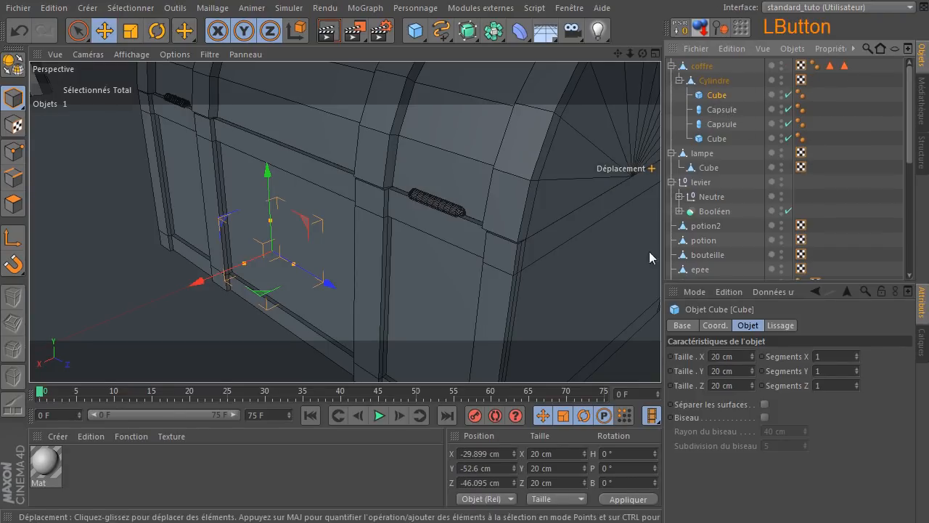
{"action": "double_click", "coordinate": [478, 454]}
{"action": "type", "text": "0"}
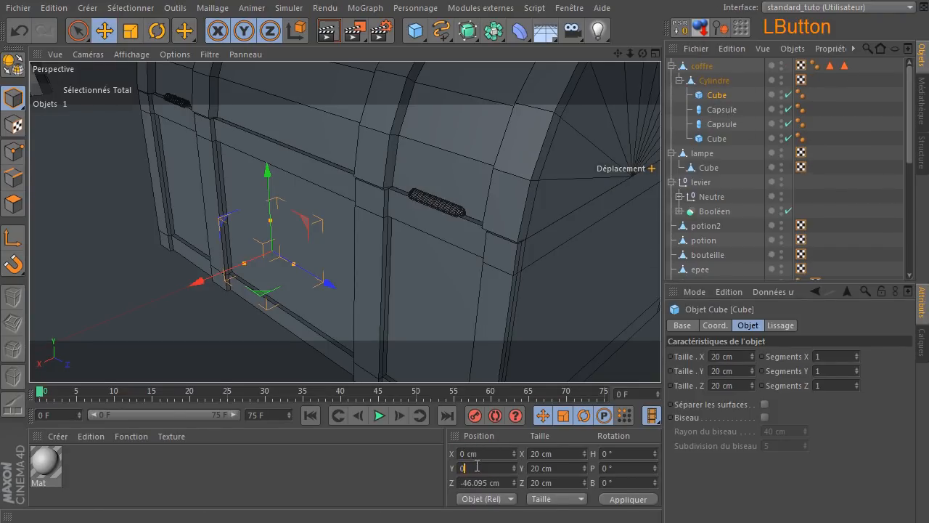
{"action": "left_click", "coordinate": [475, 480]}
{"action": "type", "text": "0"}
{"action": "key", "text": "Return"}
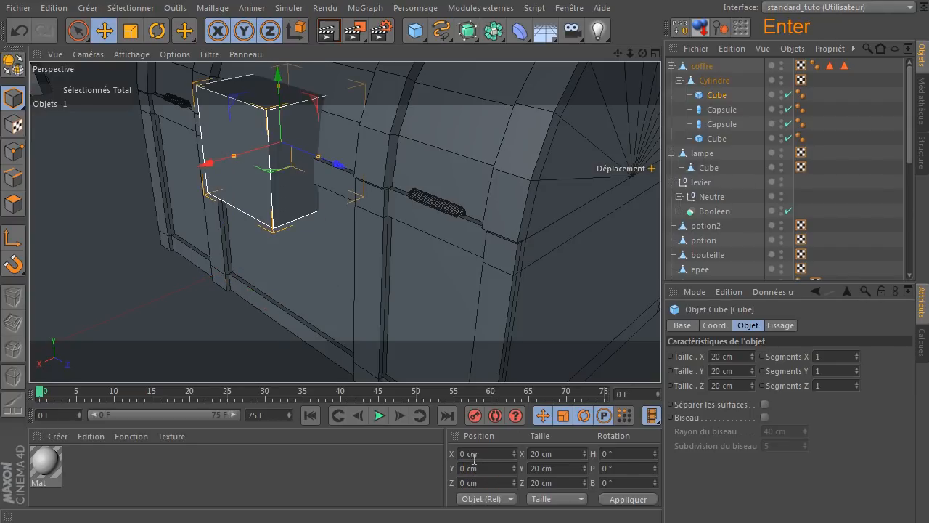
- Shrink the cube into a thin plate of about 0.9 cm on X, 3.5 cm on Y and 6.1 cm on Z
{"action": "scroll", "coordinate": [306, 256], "scroll_direction": "up", "scroll_amount": 4}
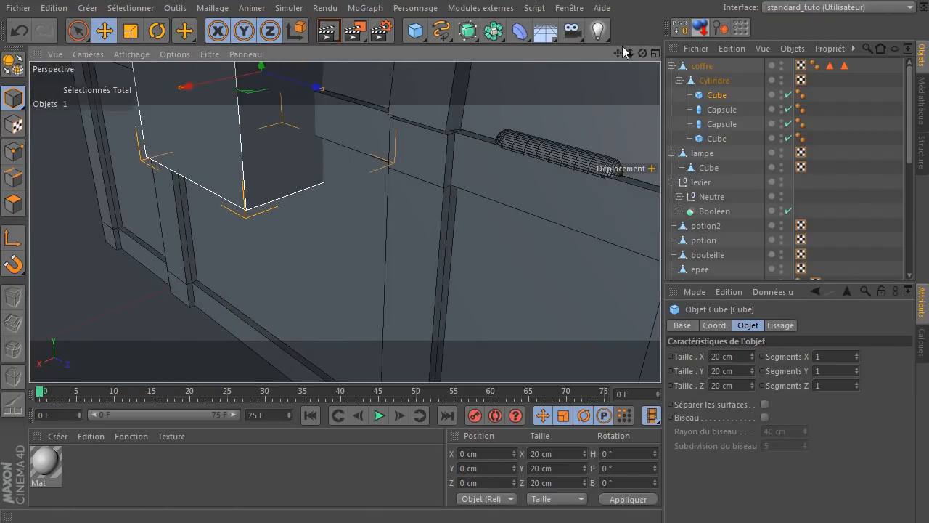
{"action": "left_click_drag", "start_coordinate": [618, 53], "coordinate": [714, 200]}
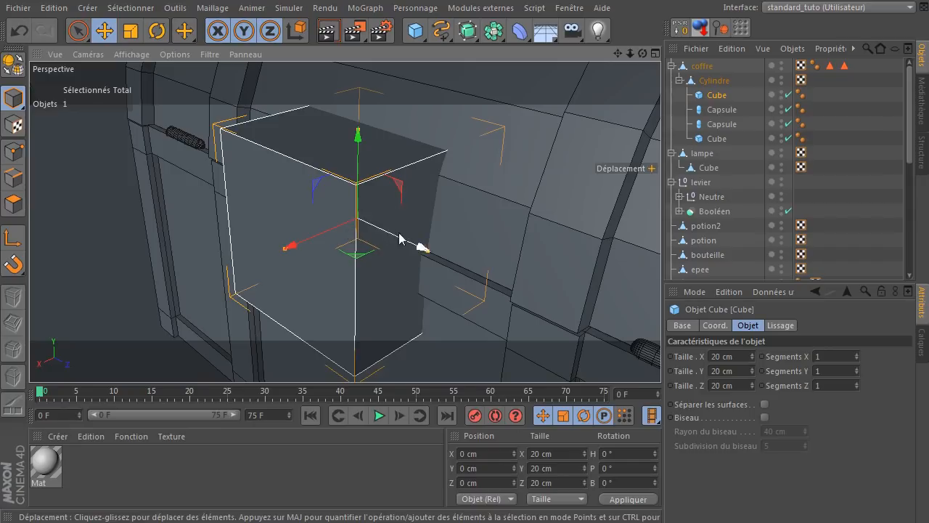
{"action": "left_click_drag", "start_coordinate": [287, 250], "coordinate": [357, 227]}
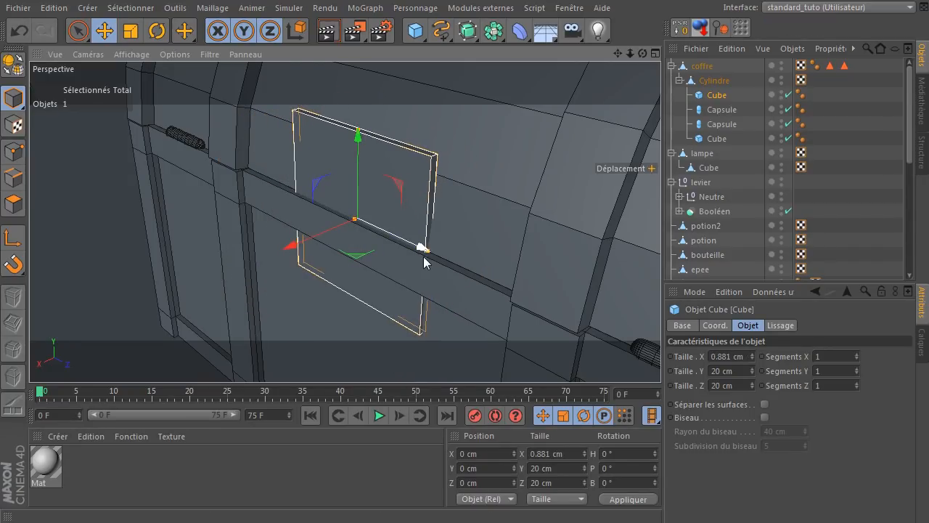
{"action": "left_click_drag", "start_coordinate": [429, 254], "coordinate": [368, 258]}
{"action": "left_click_drag", "start_coordinate": [357, 130], "coordinate": [375, 211]}
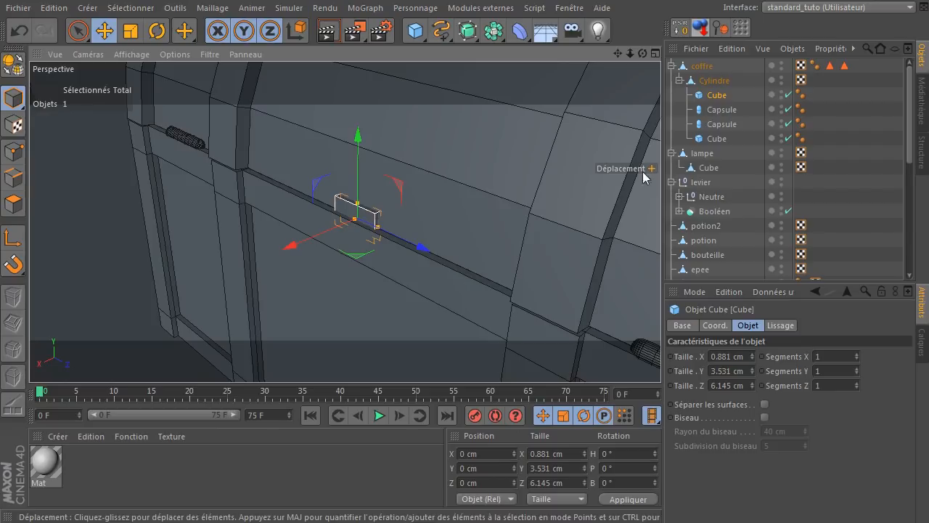
- Move the plate behind the capsule at the negative-Z end, to about Y 1.4 cm and Z -34.4 cm
{"action": "left_click_drag", "start_coordinate": [643, 53], "coordinate": [723, 60]}
{"action": "left_click_drag", "start_coordinate": [550, 234], "coordinate": [244, 207]}
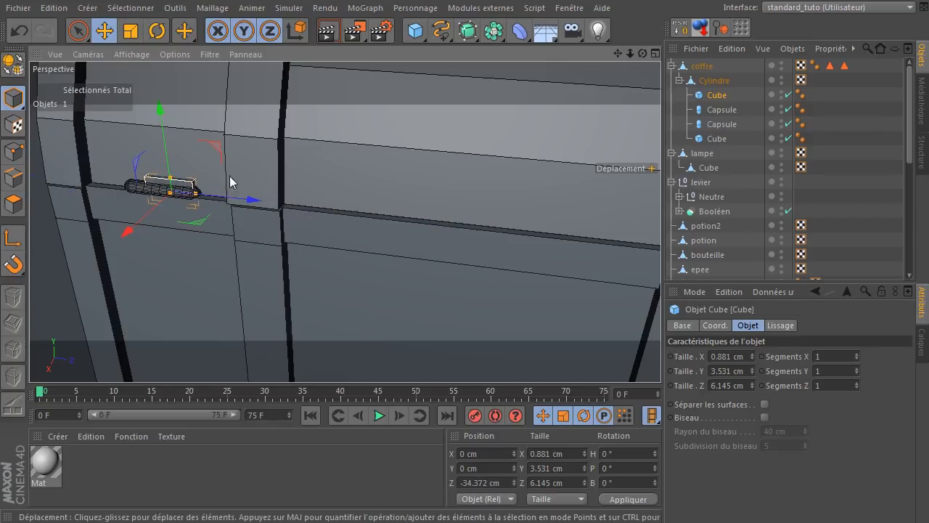
{"action": "left_click_drag", "start_coordinate": [164, 132], "coordinate": [171, 113]}
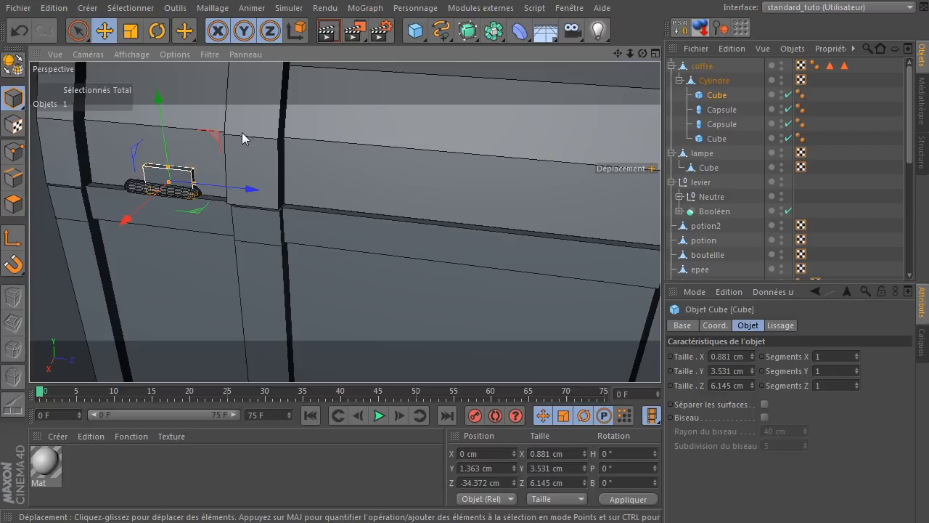
- Duplicate the plate and place the copy below the capsule, at about X 0.7 cm, Y -1.5 cm and Z -36.1 cm
{"action": "left_click_drag", "start_coordinate": [722, 92], "coordinate": [711, 109], "text": "ctrl"}
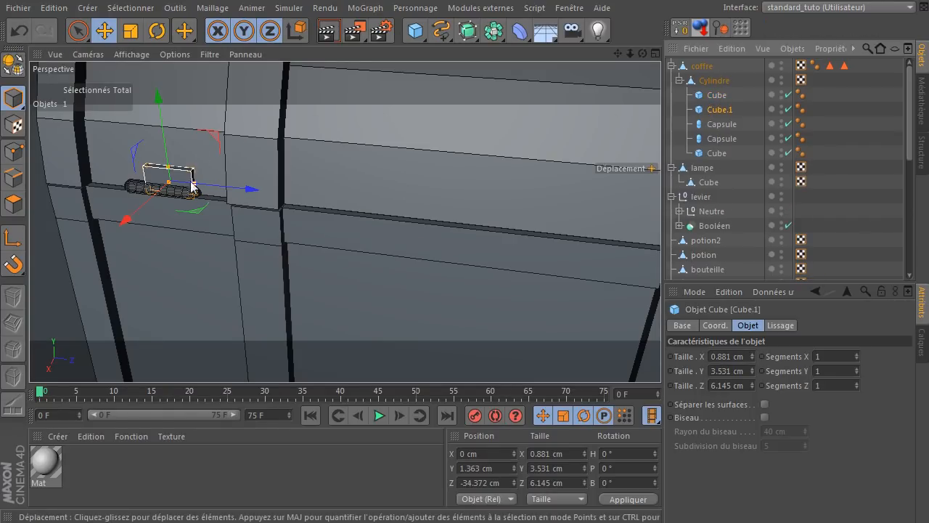
{"action": "left_click_drag", "start_coordinate": [159, 102], "coordinate": [152, 138]}
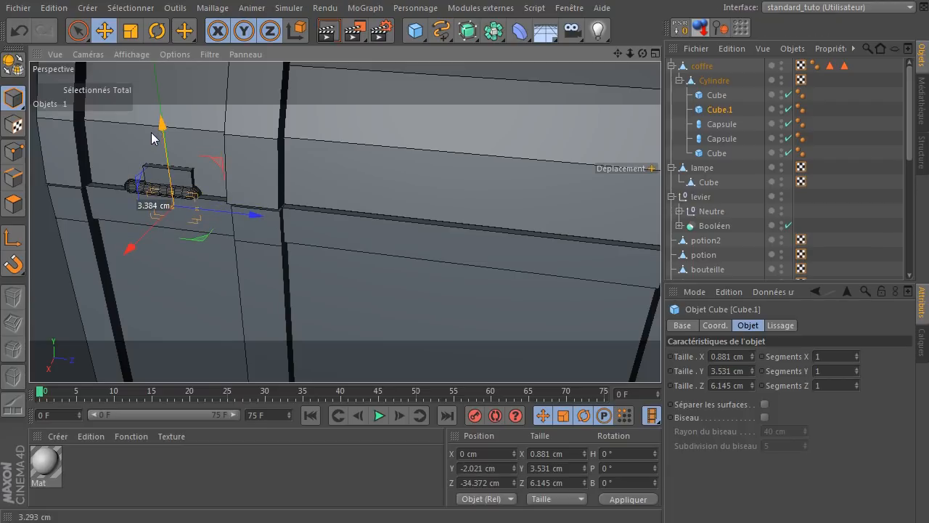
{"action": "left_click_drag", "start_coordinate": [259, 216], "coordinate": [238, 217]}
{"action": "left_click_drag", "start_coordinate": [112, 249], "coordinate": [106, 252]}
{"action": "left_click_drag", "start_coordinate": [224, 218], "coordinate": [211, 196]}
{"action": "left_click_drag", "start_coordinate": [140, 125], "coordinate": [141, 114]}
{"action": "scroll", "coordinate": [124, 213], "scroll_direction": "up", "scroll_amount": 4}
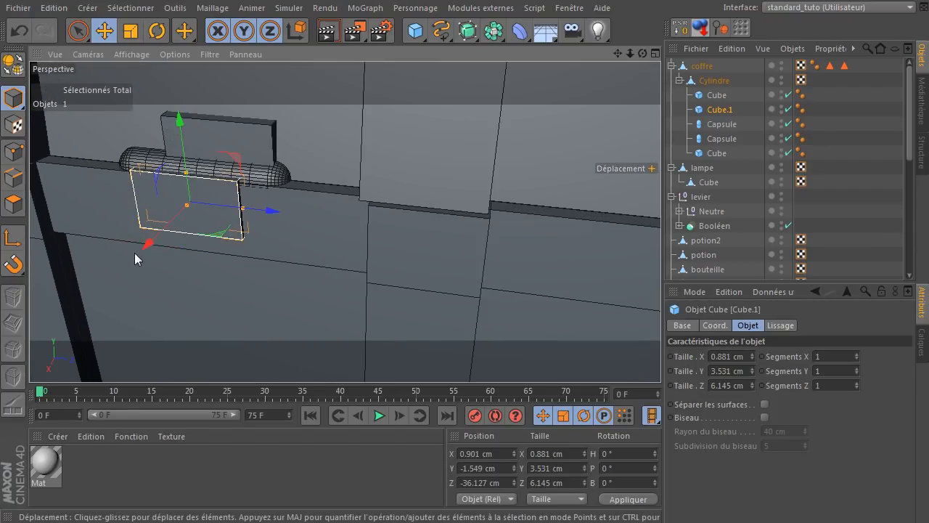
{"action": "left_click_drag", "start_coordinate": [147, 249], "coordinate": [146, 251]}
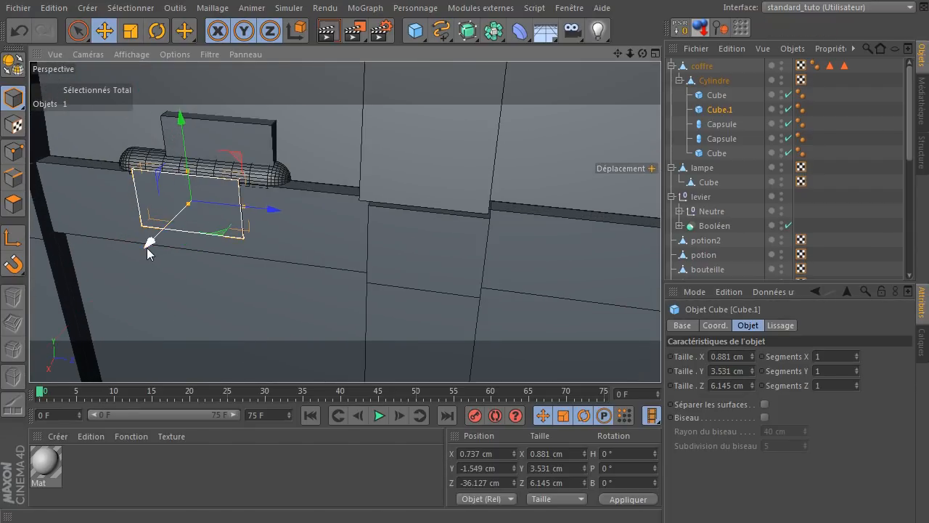
- Move both capsules together slightly outward from the chest, to about X 30.3 cm in world coordinates
{"action": "left_click", "coordinate": [731, 127]}
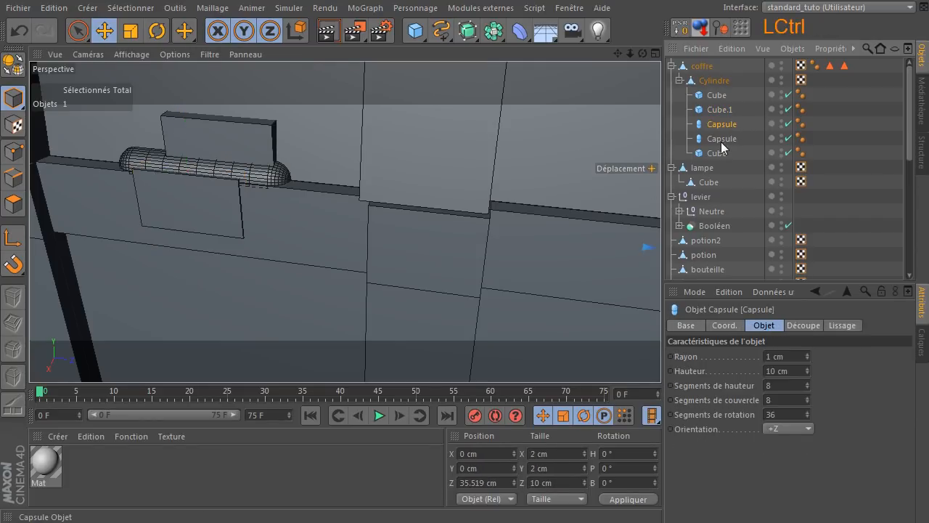
{"action": "left_click", "coordinate": [724, 138], "text": "ctrl"}
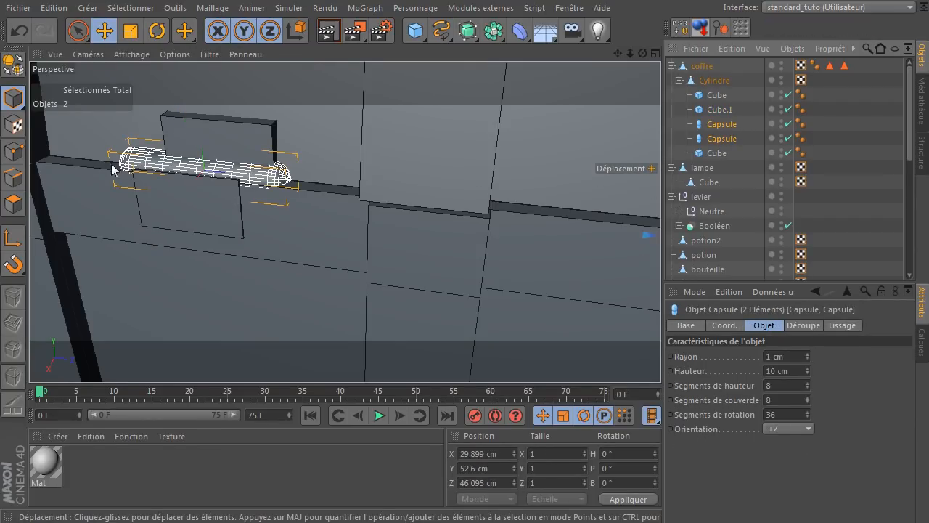
{"action": "scroll", "coordinate": [122, 235], "scroll_direction": "down", "scroll_amount": 6}
{"action": "left_click_drag", "start_coordinate": [516, 295], "coordinate": [515, 306]}
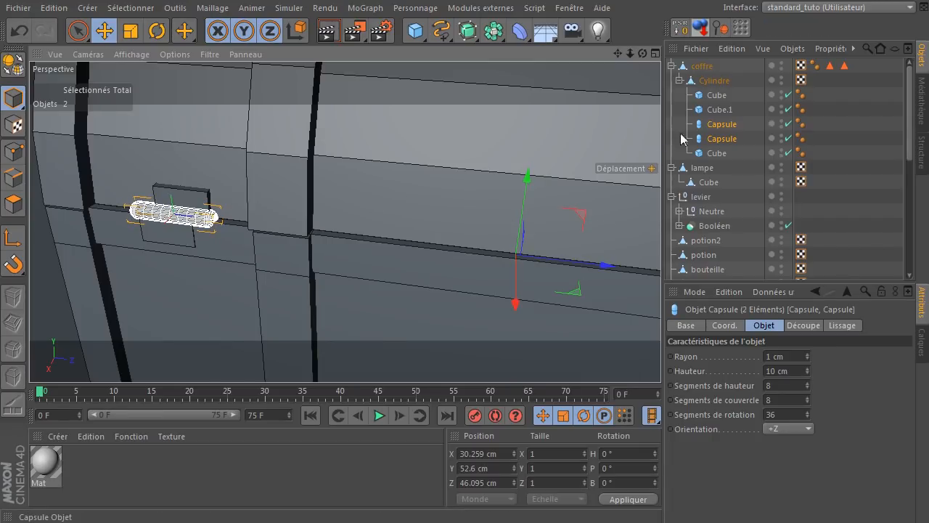
- Nudge the lower plate outward to about X 0.77 cm and the upper plate to about X 0.04 cm
{"action": "left_click", "coordinate": [720, 110]}
{"action": "scroll", "coordinate": [178, 226], "scroll_direction": "up", "scroll_amount": 3}
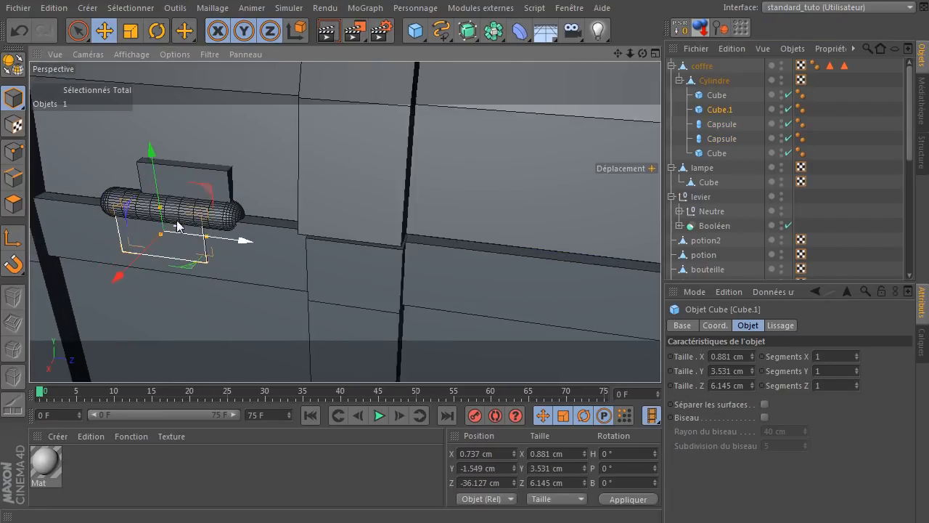
{"action": "scroll", "coordinate": [179, 224], "scroll_direction": "up", "scroll_amount": 2}
{"action": "left_click_drag", "start_coordinate": [644, 55], "coordinate": [613, 59]}
{"action": "left_click_drag", "start_coordinate": [96, 254], "coordinate": [92, 249]}
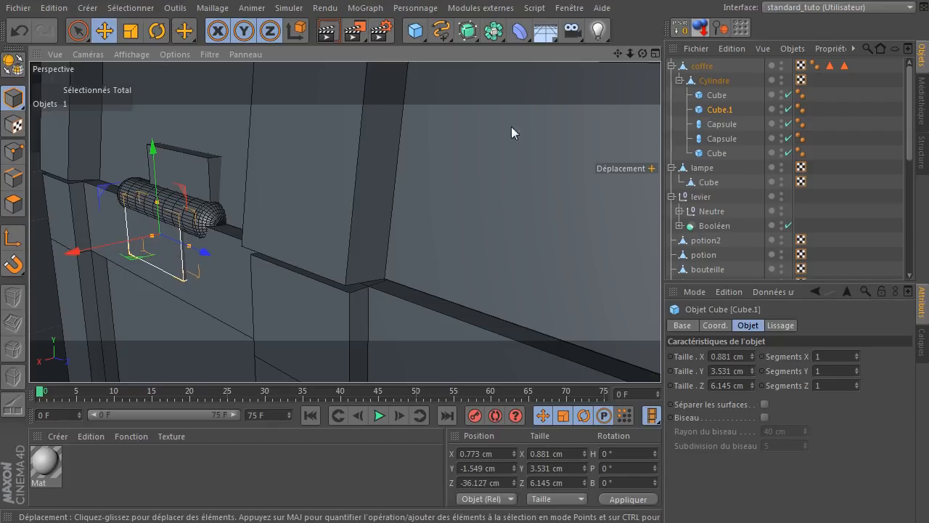
{"action": "left_click", "coordinate": [717, 95]}
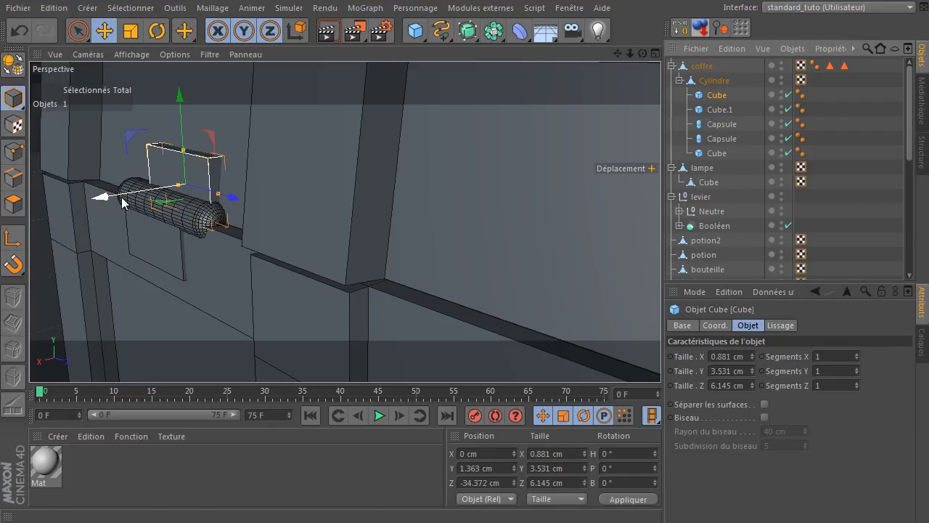
{"action": "left_click_drag", "start_coordinate": [120, 201], "coordinate": [119, 201]}
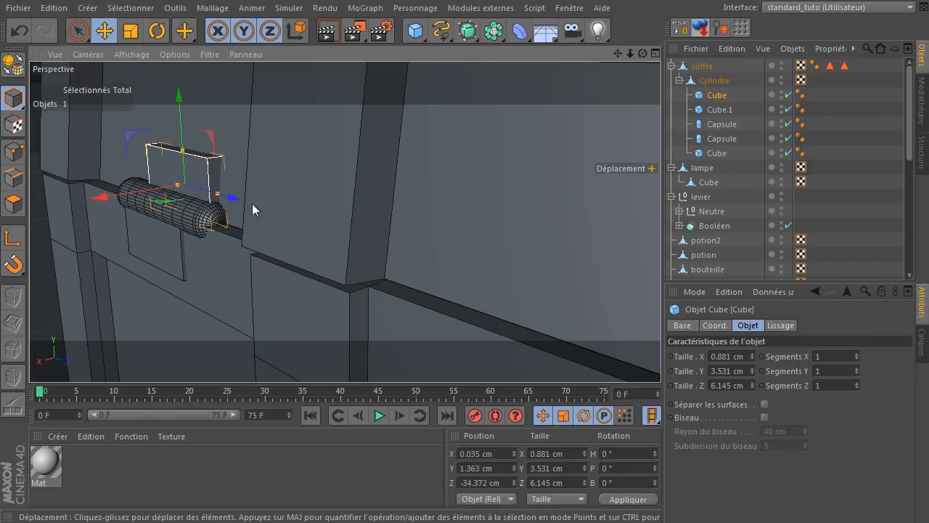
- Duplicate the upper hinge plate along the chest toward the positive-Z hinge and set the copy's Z position to 34.372 cm
{"action": "left_click", "coordinate": [716, 110], "text": "ctrl"}
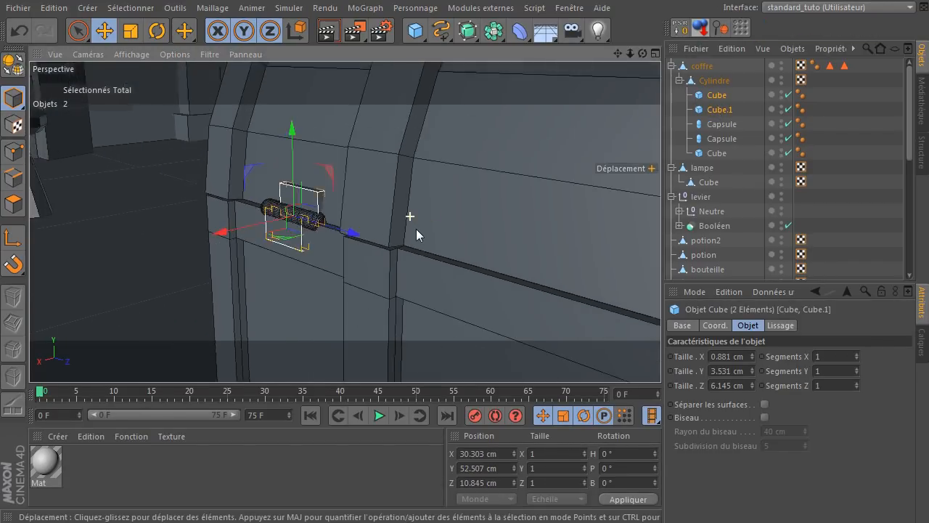
{"action": "scroll", "coordinate": [416, 229], "scroll_direction": "down", "scroll_amount": 3}
{"action": "left_click_drag", "start_coordinate": [644, 54], "coordinate": [719, 55]}
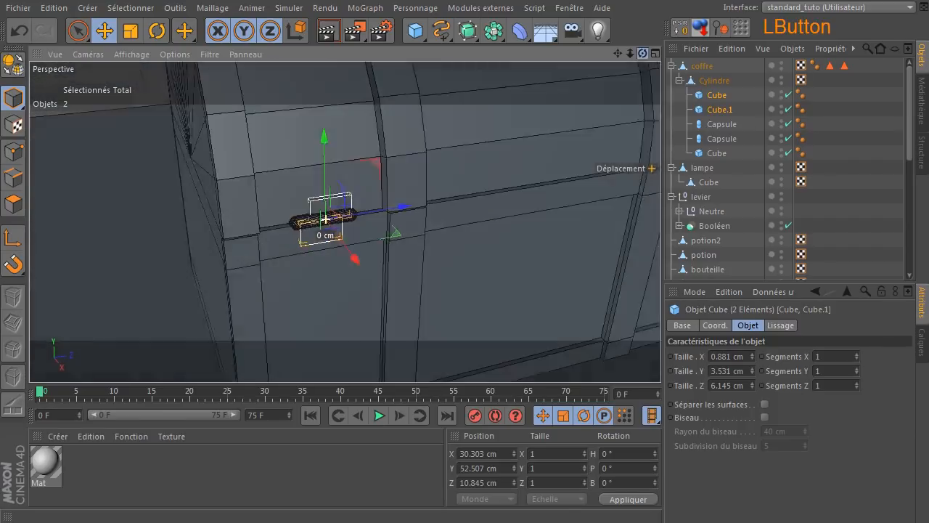
{"action": "left_click_drag", "start_coordinate": [631, 54], "coordinate": [432, 212]}
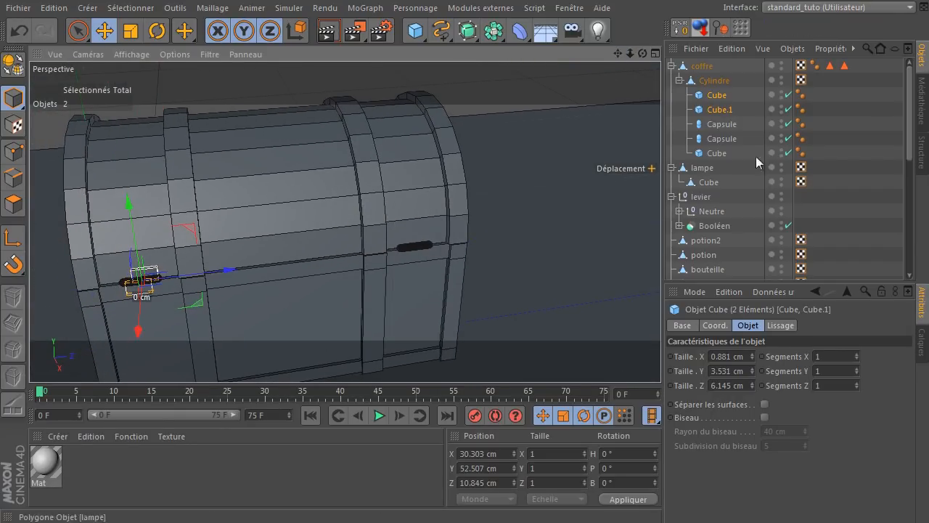
{"action": "left_click", "coordinate": [717, 96]}
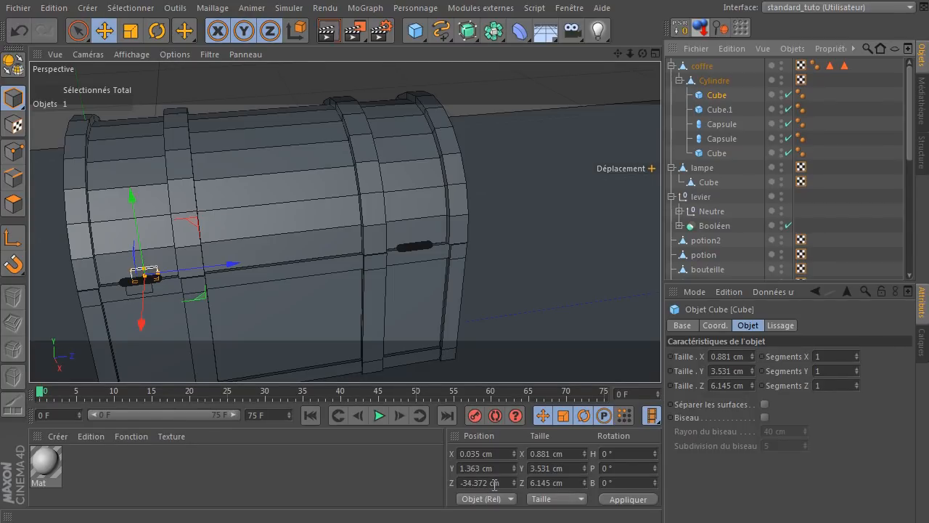
{"action": "left_click_drag", "start_coordinate": [228, 264], "coordinate": [327, 270], "text": "ctrl"}
{"action": "left_click", "coordinate": [473, 482]}
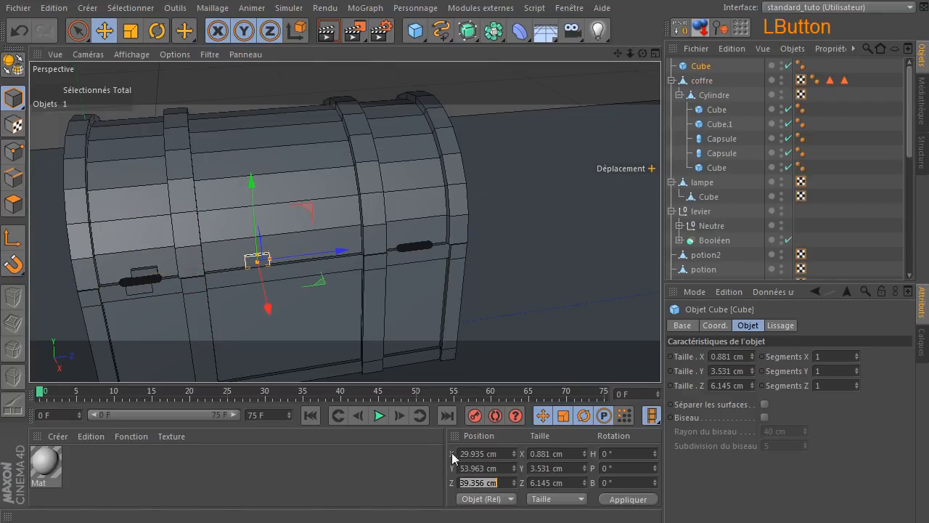
{"action": "type", "text": "34.37"}
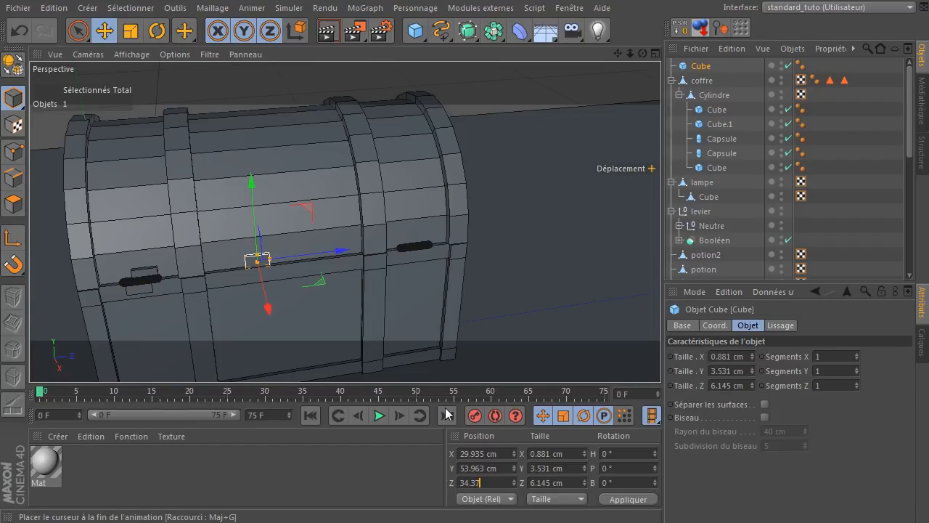
{"action": "type", "text": "2"}
{"action": "key", "text": "Return"}
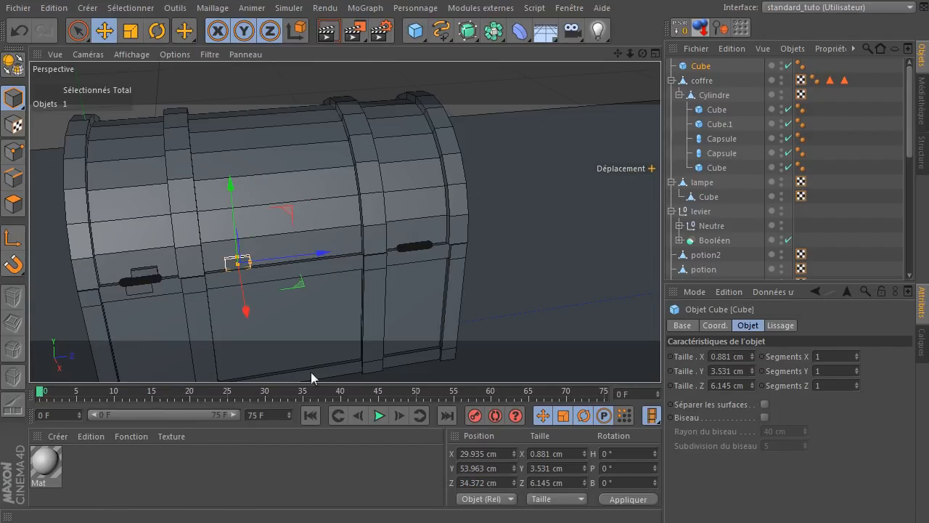
- Nest the copied upper plate under Cylindre and set its relative Z position to 34.372 cm
{"action": "left_click", "coordinate": [726, 108]}
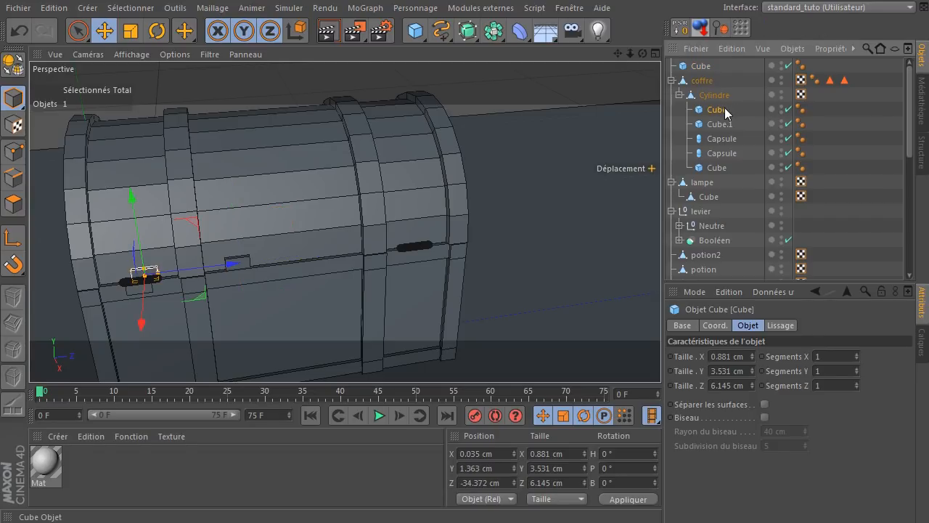
{"action": "left_click", "coordinate": [702, 67]}
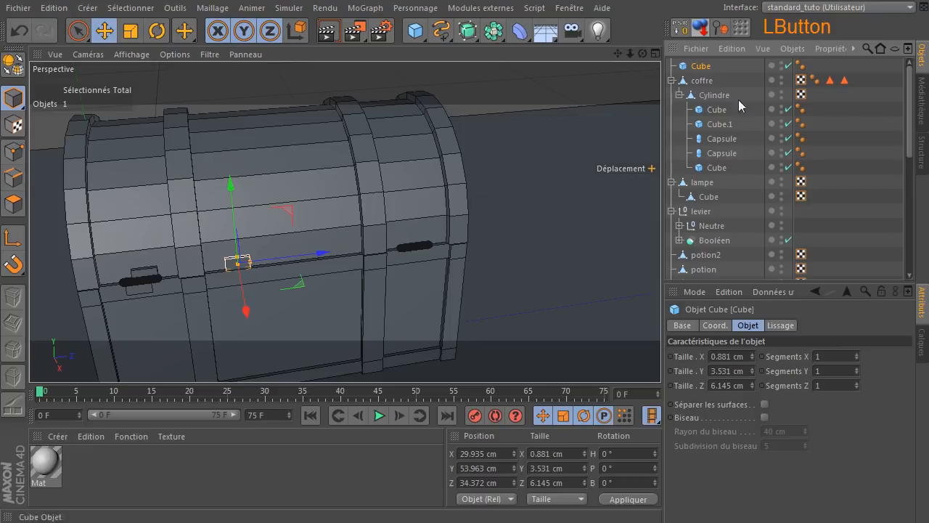
{"action": "left_click_drag", "start_coordinate": [701, 72], "coordinate": [701, 103]}
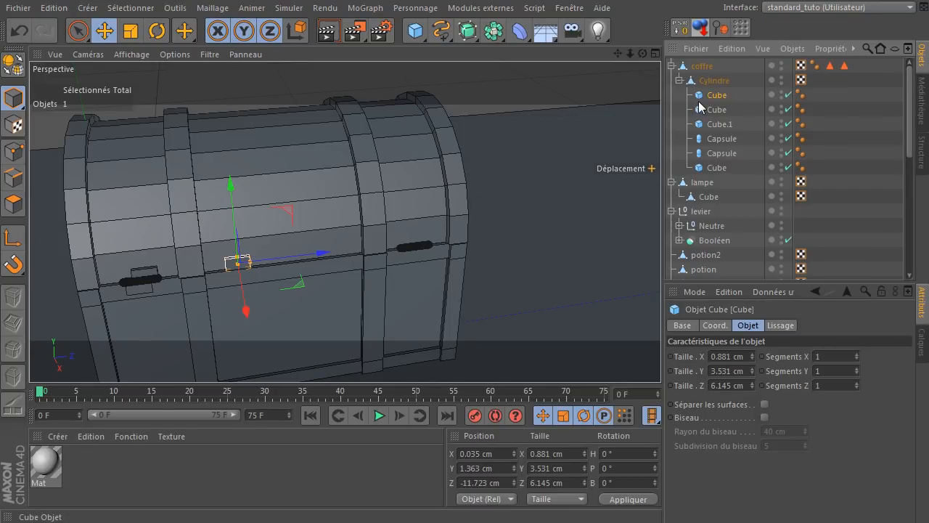
{"action": "left_click", "coordinate": [485, 483]}
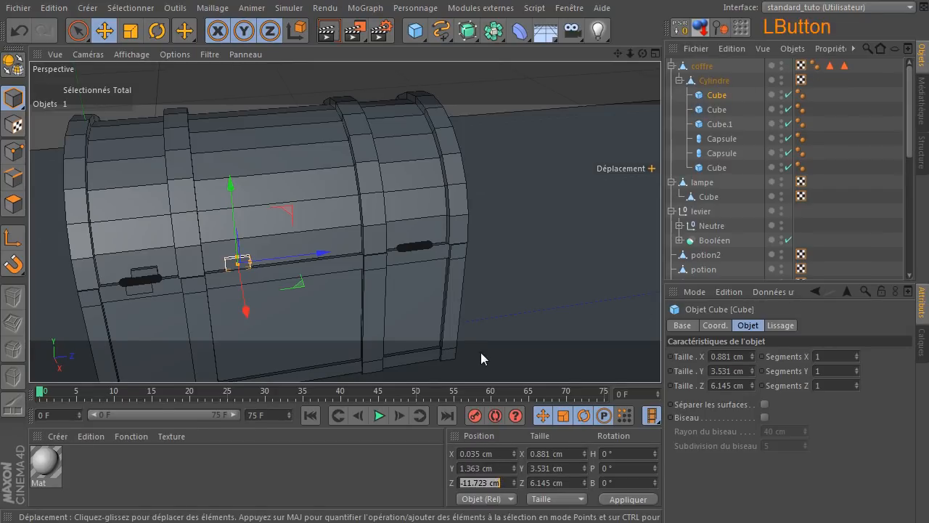
{"action": "type", "text": "34.372"}
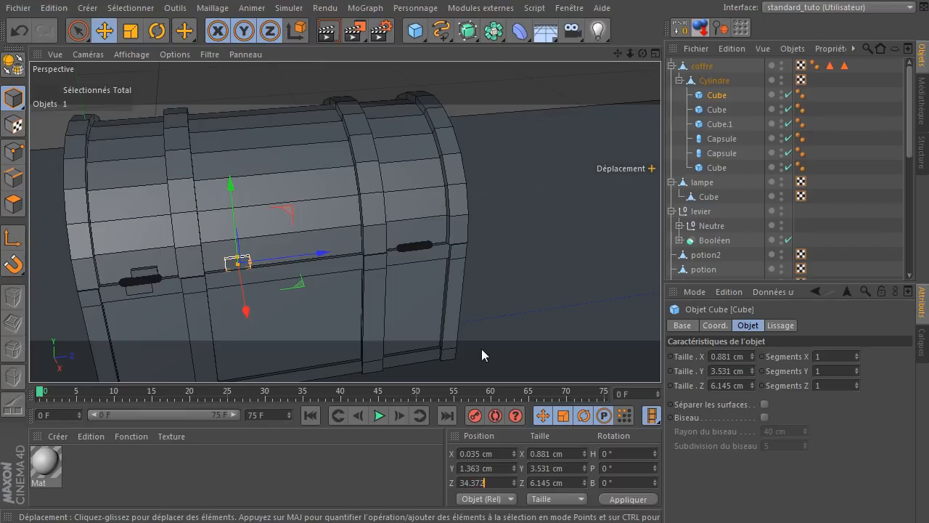
{"action": "key", "text": "Return"}
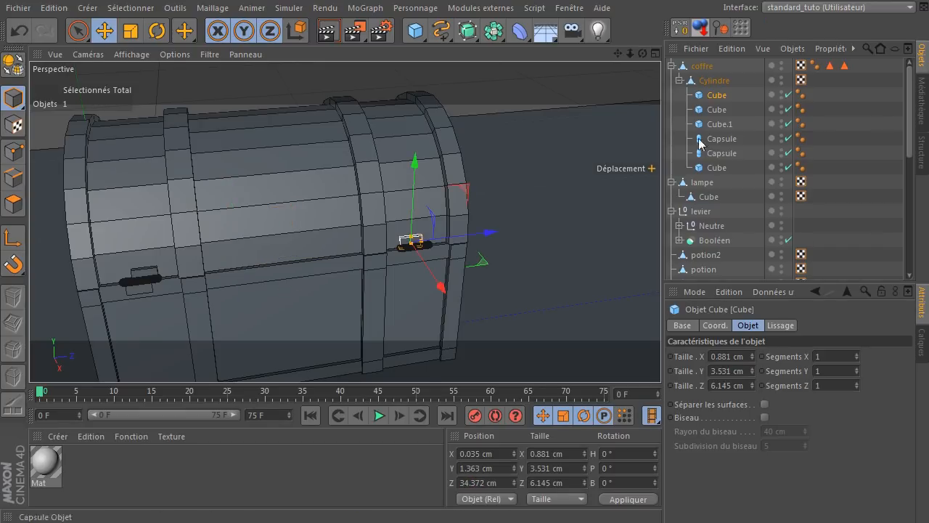
- Duplicate the lower hinge plate Cube.1 along the chest toward positive Z and nest the copy under Cylindre
{"action": "left_click", "coordinate": [723, 124]}
{"action": "key", "text": "ctrl"}
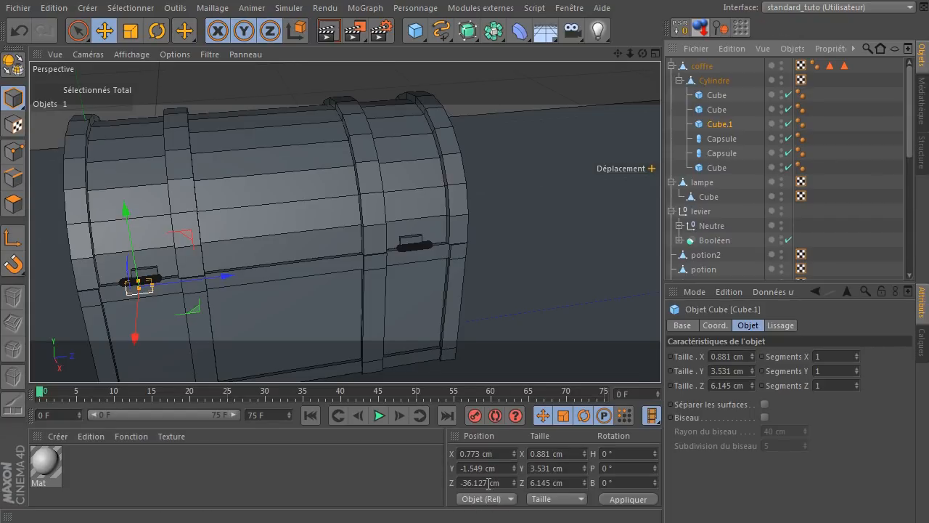
{"action": "key", "text": "ctrl"}
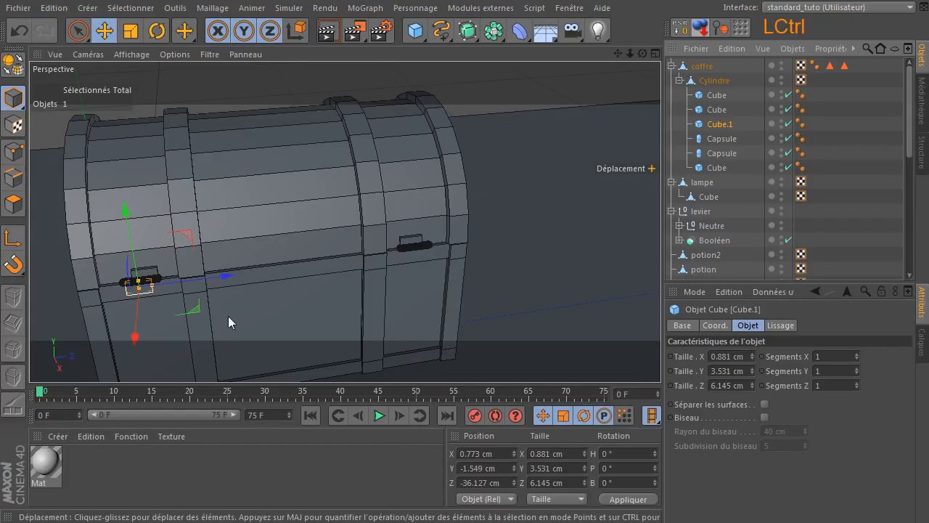
{"action": "left_click_drag", "start_coordinate": [224, 283], "coordinate": [387, 271], "text": "ctrl"}
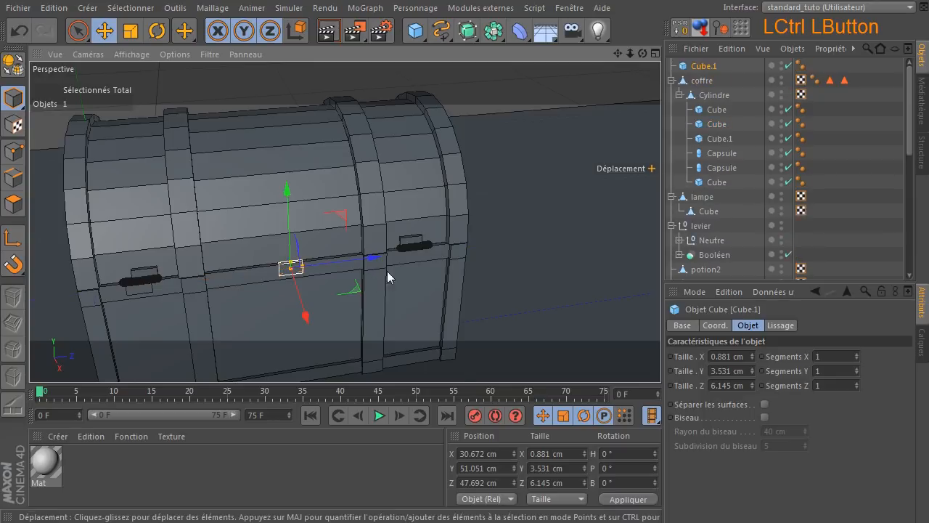
{"action": "left_click", "coordinate": [694, 67]}
{"action": "left_click_drag", "start_coordinate": [697, 104], "coordinate": [698, 103]}
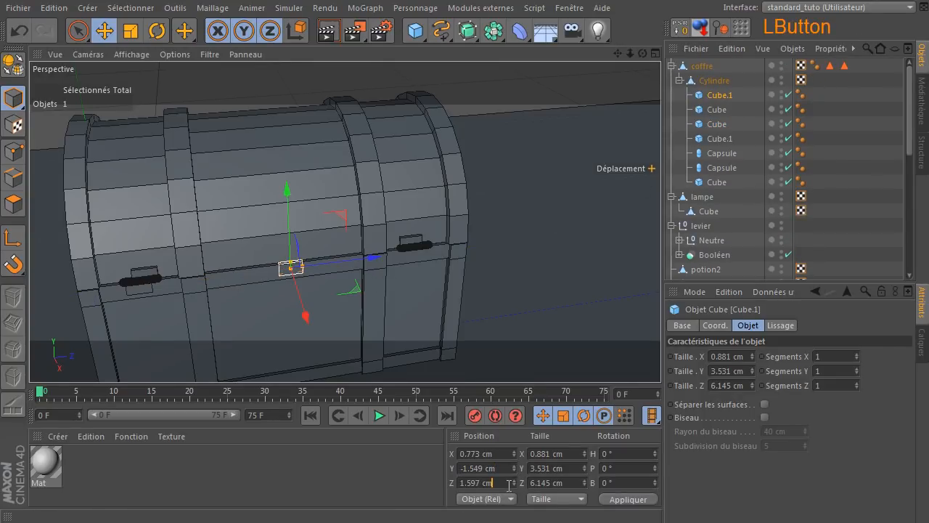
- Set the copied lower plate's Z position to 36.127 cm
{"action": "type", "text": "36"}
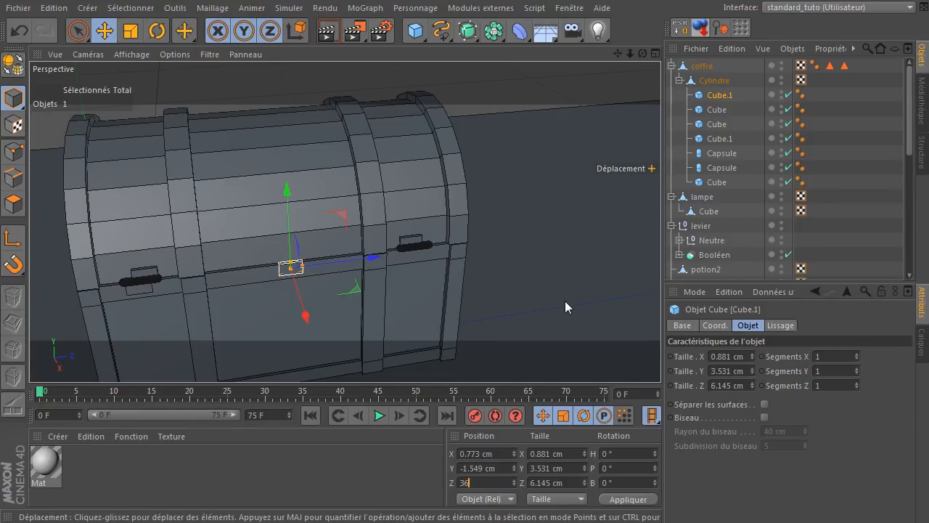
{"action": "type", "text": ".127"}
{"action": "key", "text": "Return"}
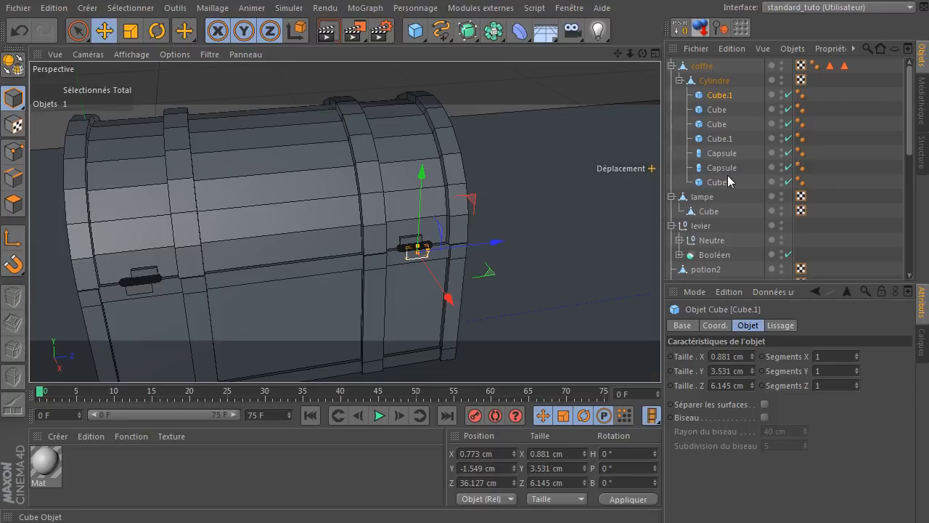
- Take both lower Cube.1 plates out of Cylindre and place them directly under coffre
{"action": "left_click", "coordinate": [715, 127]}
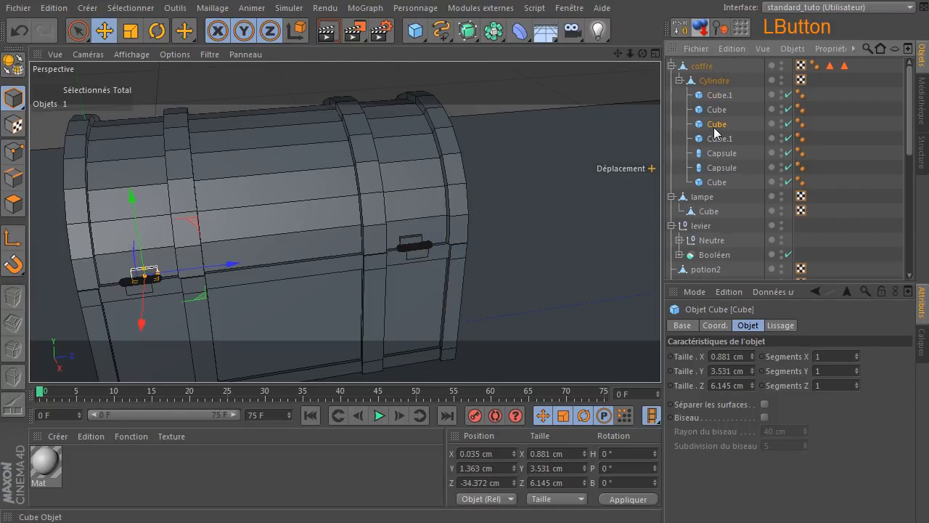
{"action": "left_click", "coordinate": [724, 111]}
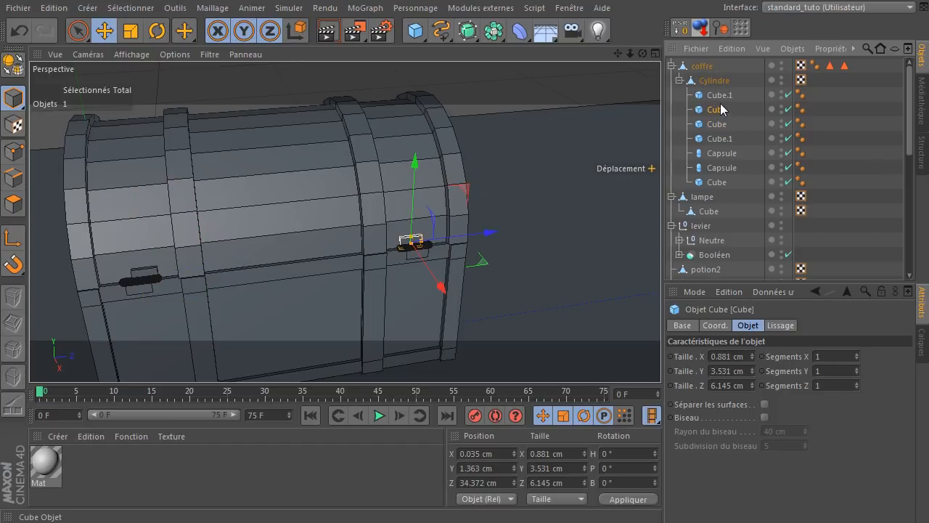
{"action": "left_click", "coordinate": [719, 98]}
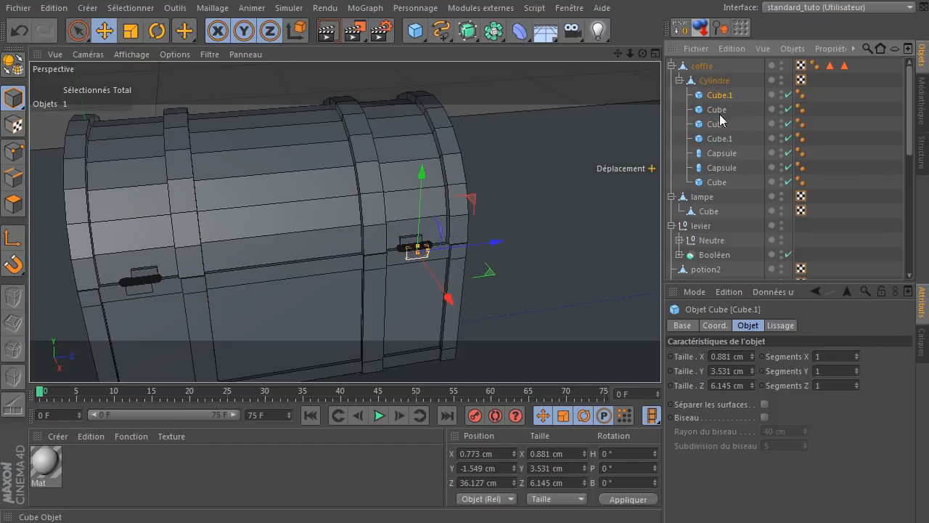
{"action": "left_click", "coordinate": [718, 140]}
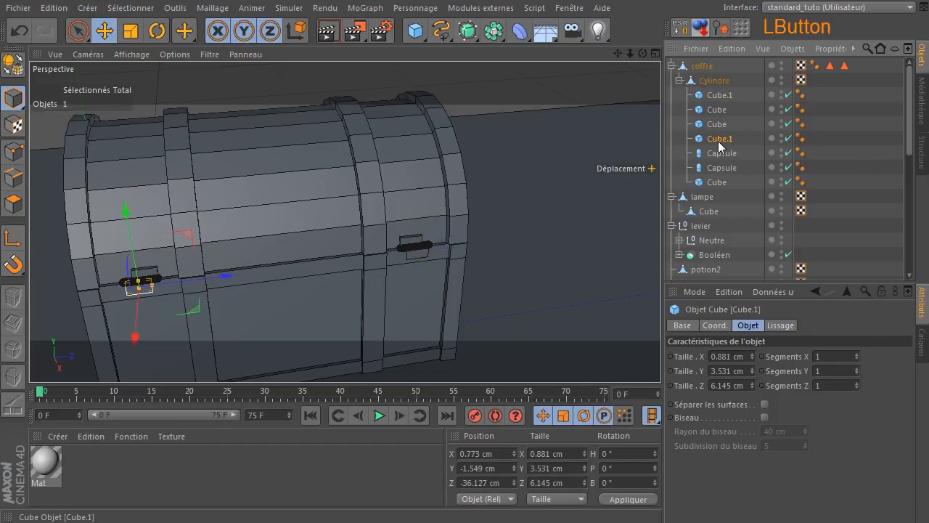
{"action": "left_click", "coordinate": [721, 98], "text": "ctrl"}
{"action": "left_click_drag", "start_coordinate": [721, 102], "coordinate": [713, 73]}
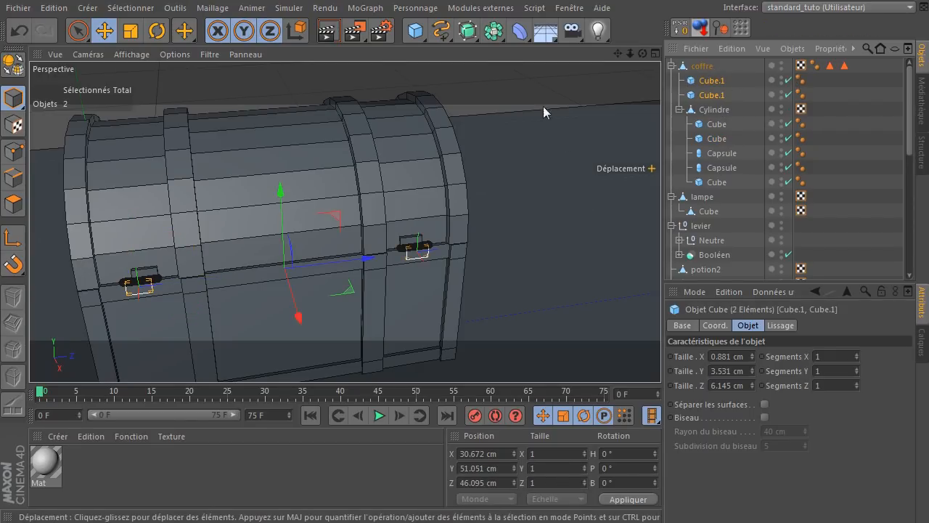
- Rotate the Cylindre lid open around its hinge axis to a bank angle of about 37°
{"action": "left_click", "coordinate": [525, 91]}
{"action": "scroll", "coordinate": [492, 202], "scroll_direction": "up", "scroll_amount": 5}
{"action": "scroll", "coordinate": [525, 178], "scroll_direction": "down", "scroll_amount": 5}
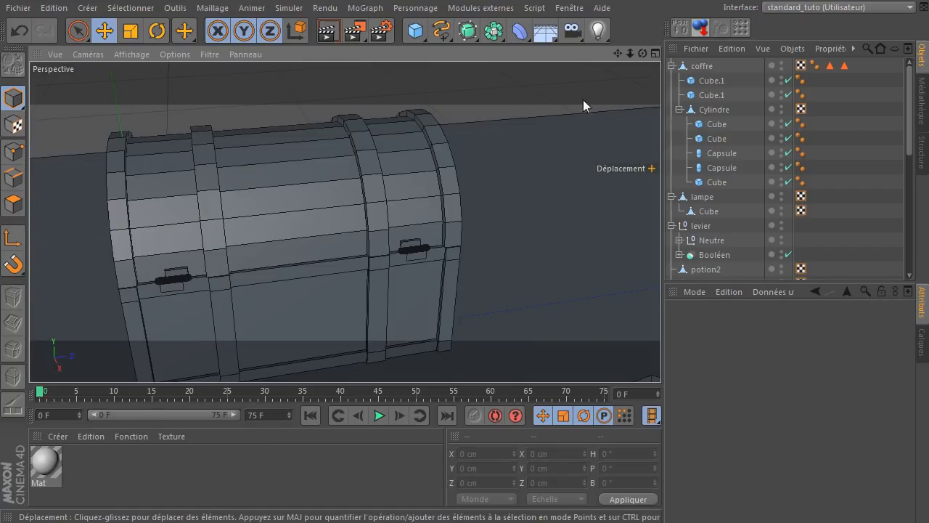
{"action": "left_click_drag", "start_coordinate": [643, 54], "coordinate": [555, 60]}
{"action": "left_click_drag", "start_coordinate": [162, 362], "coordinate": [157, 365]}
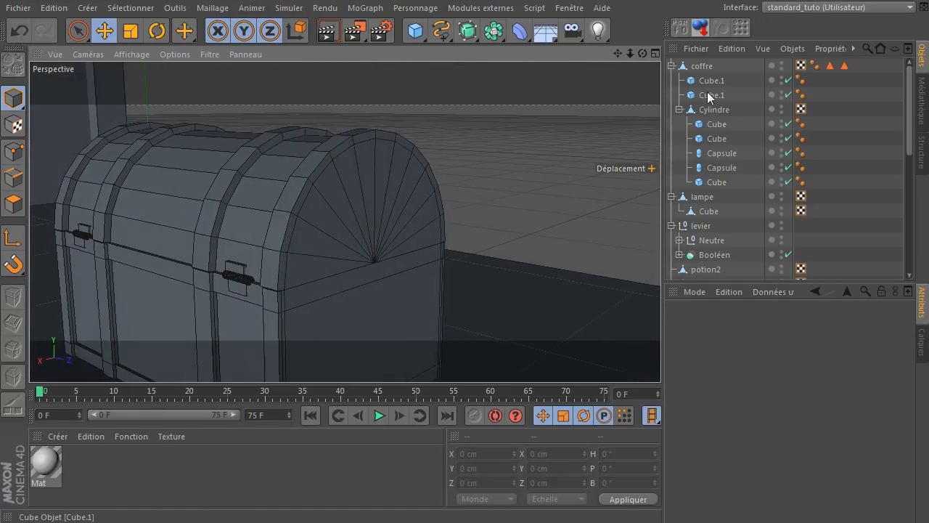
{"action": "left_click", "coordinate": [703, 108]}
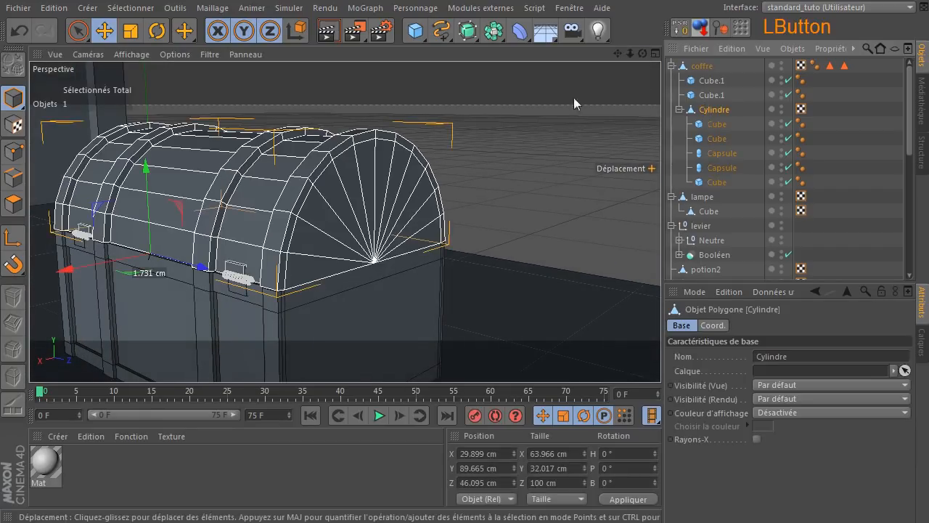
{"action": "left_click", "coordinate": [156, 31]}
{"action": "left_click_drag", "start_coordinate": [132, 212], "coordinate": [136, 253]}
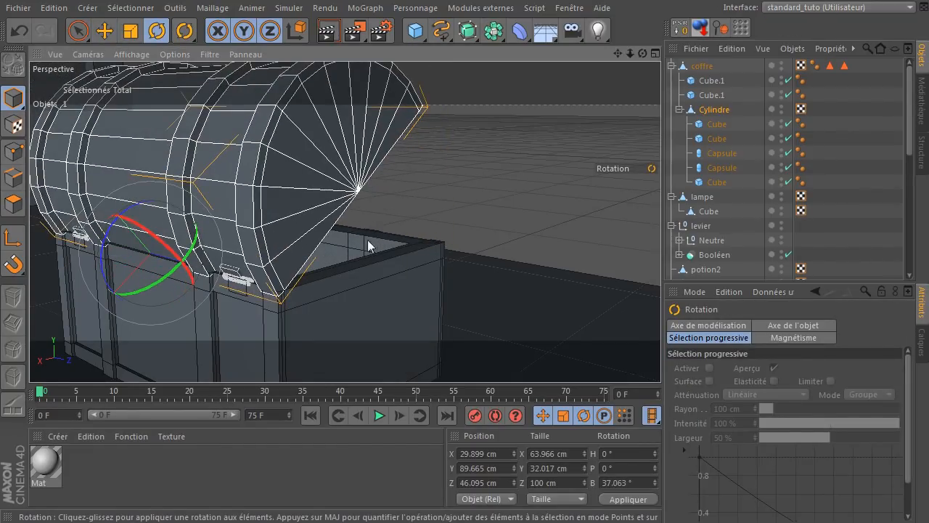
- Examine the opened chest from the front and its placement among the other furniture in the room
{"action": "left_click_drag", "start_coordinate": [636, 56], "coordinate": [624, 87]}
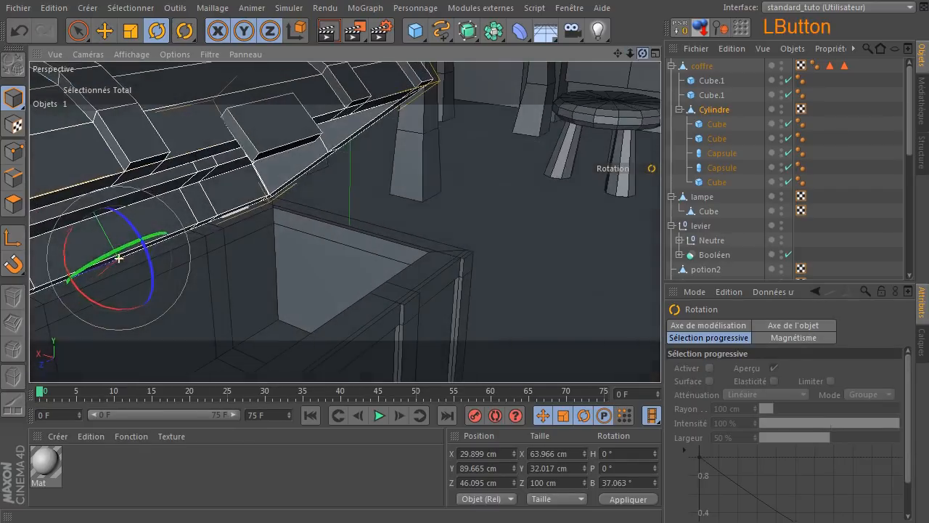
{"action": "left_click_drag", "start_coordinate": [634, 54], "coordinate": [618, 129]}
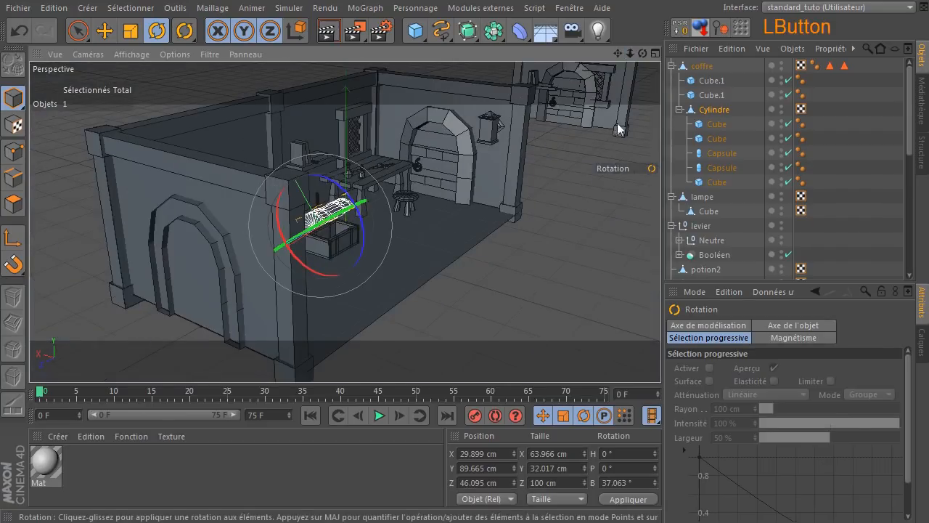
{"action": "left_click", "coordinate": [567, 162]}
{"action": "left_click_drag", "start_coordinate": [642, 57], "coordinate": [626, 84]}
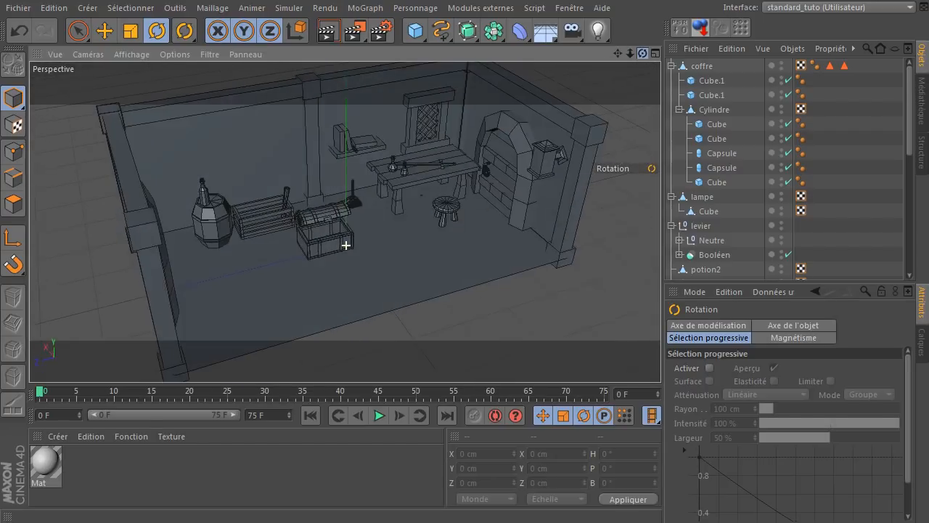
{"action": "scroll", "coordinate": [327, 217], "scroll_direction": "up", "scroll_amount": 7}
{"action": "scroll", "coordinate": [306, 217], "scroll_direction": "up", "scroll_amount": 3}
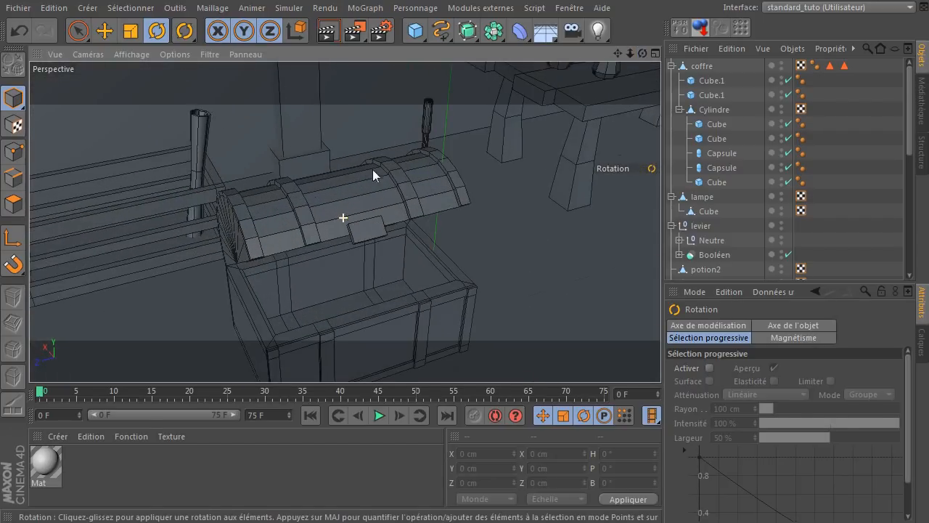
{"action": "left_click_drag", "start_coordinate": [618, 54], "coordinate": [635, 69]}
{"action": "left_click_drag", "start_coordinate": [346, 223], "coordinate": [615, 53]}
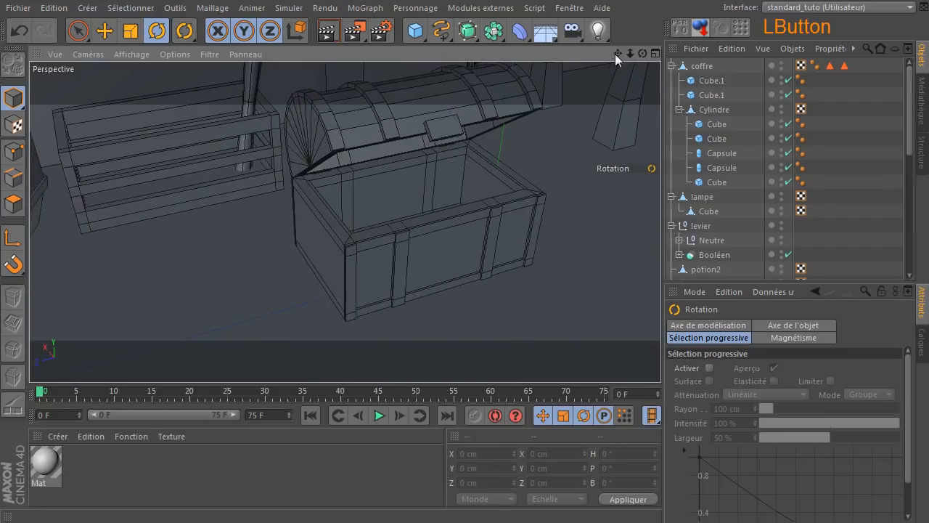
- Add a Terrain object and nest it under coffre
{"action": "left_click_drag", "start_coordinate": [414, 30], "coordinate": [766, 129]}
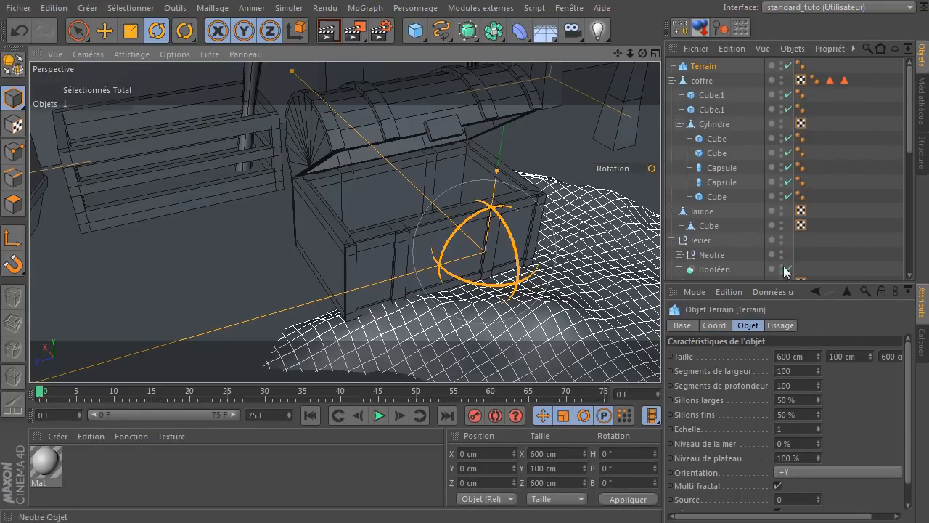
{"action": "left_click", "coordinate": [712, 67]}
{"action": "left_click_drag", "start_coordinate": [696, 93], "coordinate": [698, 79]}
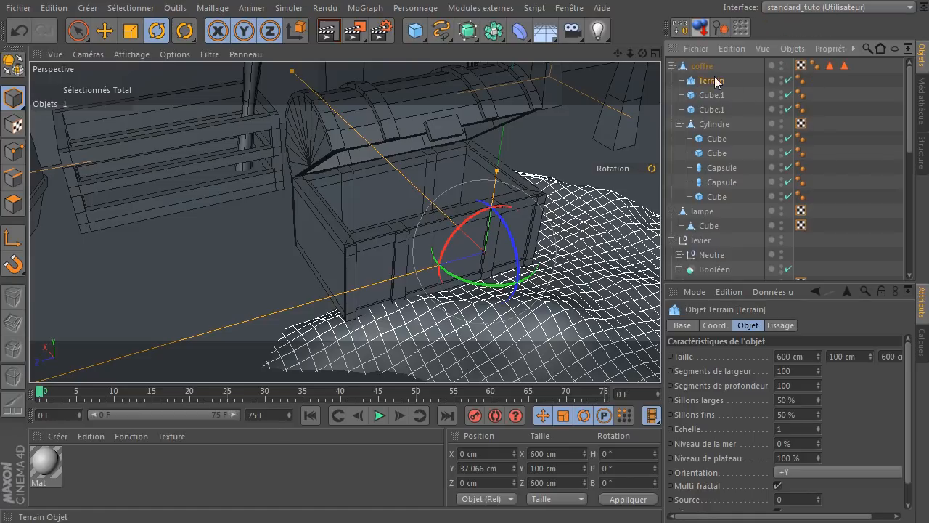
- Set the Terrain's Y position to 0 cm and scale it down uniformly to about 98.4 cm wide
{"action": "left_click", "coordinate": [493, 454]}
{"action": "left_click", "coordinate": [493, 468]}
{"action": "type", "text": "0"}
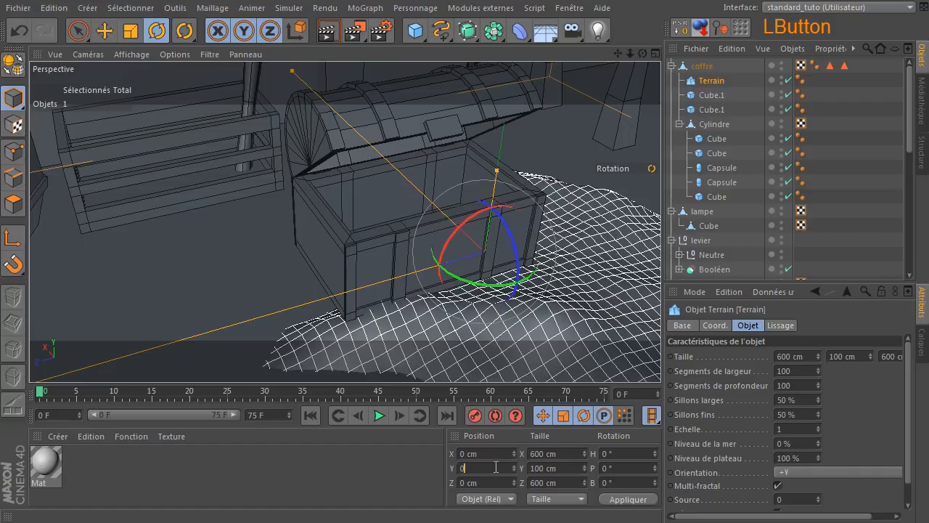
{"action": "key", "text": "Return"}
{"action": "scroll", "coordinate": [339, 316], "scroll_direction": "down", "scroll_amount": 10}
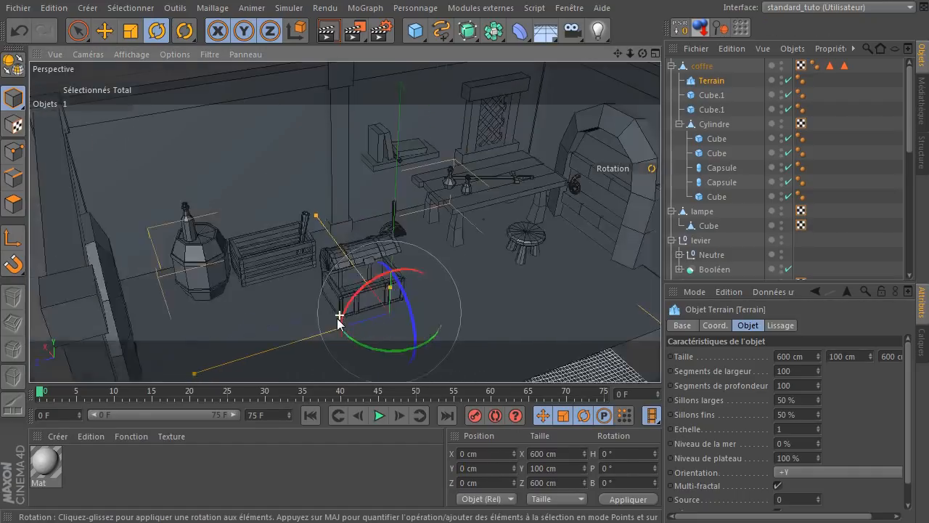
{"action": "left_click", "coordinate": [131, 31]}
{"action": "left_click_drag", "start_coordinate": [378, 144], "coordinate": [140, 209]}
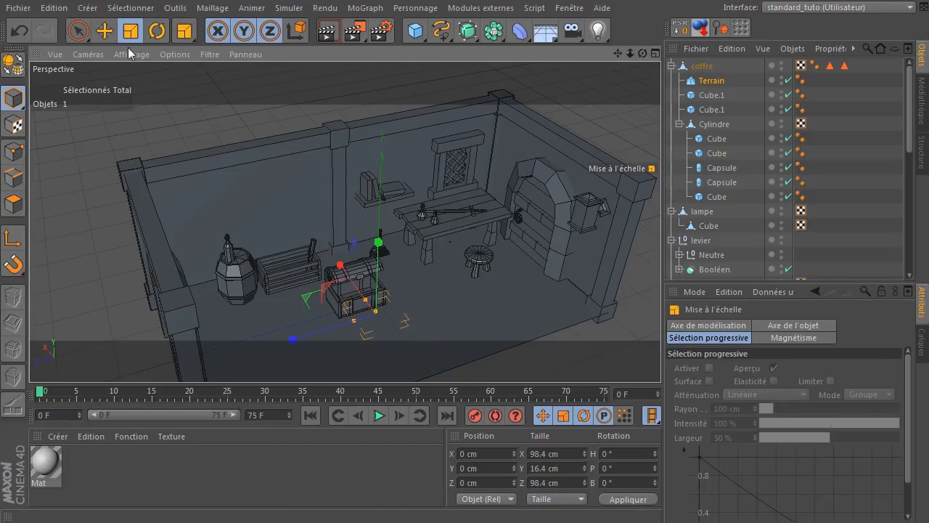
- Move the Terrain into the chest opening at about Y 79.7 cm, Z 42 cm, and scale it uniformly to about 54.7 cm wide
{"action": "left_click", "coordinate": [106, 33]}
{"action": "left_click_drag", "start_coordinate": [382, 258], "coordinate": [382, 225]}
{"action": "scroll", "coordinate": [349, 283], "scroll_direction": "up", "scroll_amount": 8}
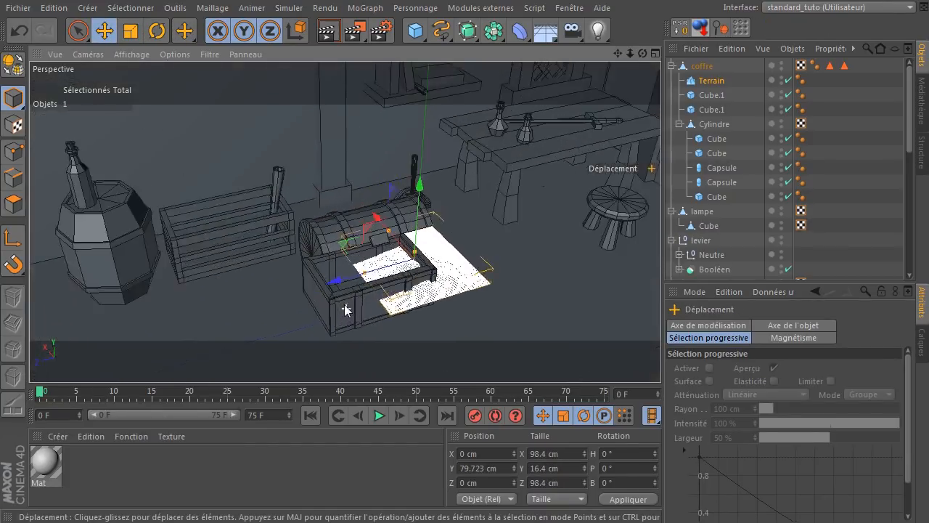
{"action": "left_click_drag", "start_coordinate": [365, 278], "coordinate": [306, 293]}
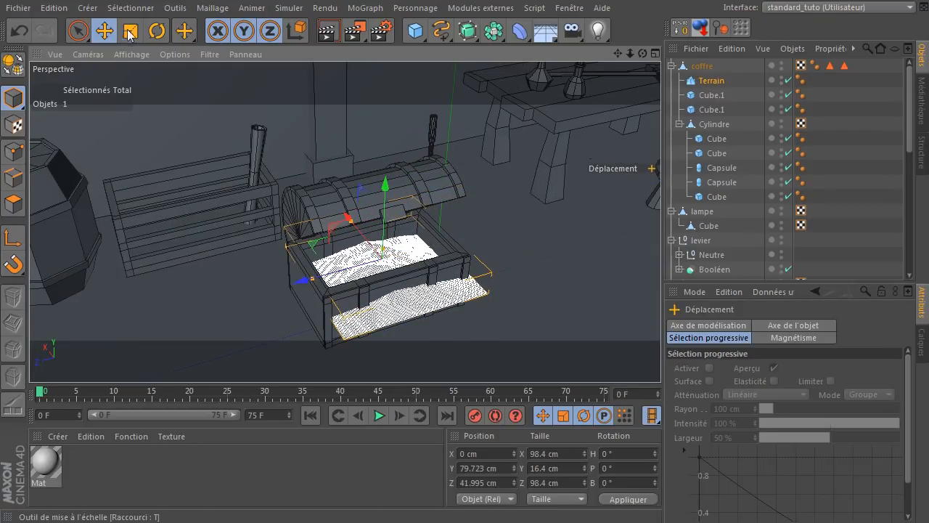
{"action": "left_click", "coordinate": [131, 31]}
{"action": "left_click_drag", "start_coordinate": [340, 222], "coordinate": [319, 236]}
- Set the Terrain's width and depth segments to 10 and enlarge it uniformly to about 56 cm wide
{"action": "left_click", "coordinate": [710, 81]}
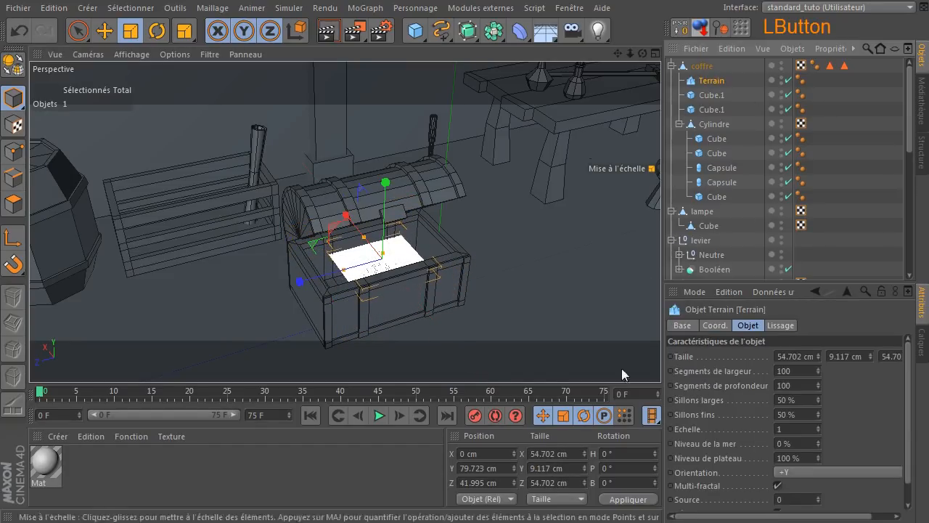
{"action": "scroll", "coordinate": [392, 312], "scroll_direction": "up", "scroll_amount": 8}
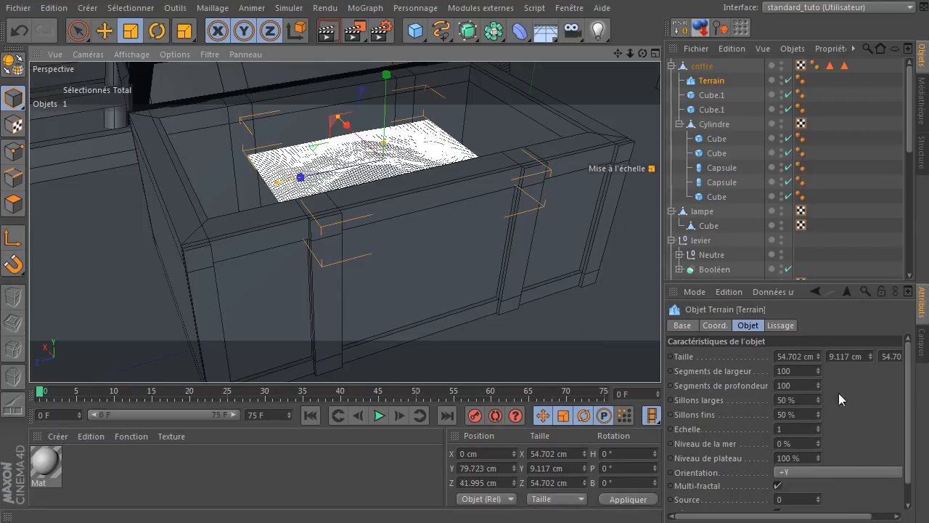
{"action": "mouse_move", "coordinate": [909, 376]}
{"action": "left_mouse_down"}
{"action": "mouse_move", "coordinate": [904, 438]}
{"action": "mouse_move", "coordinate": [908, 360]}
{"action": "left_mouse_up"}
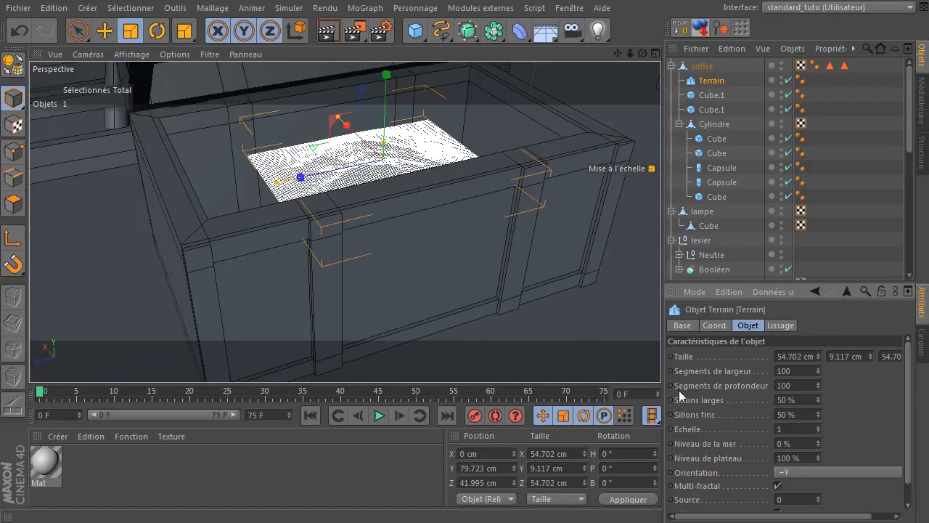
{"action": "left_click", "coordinate": [805, 370]}
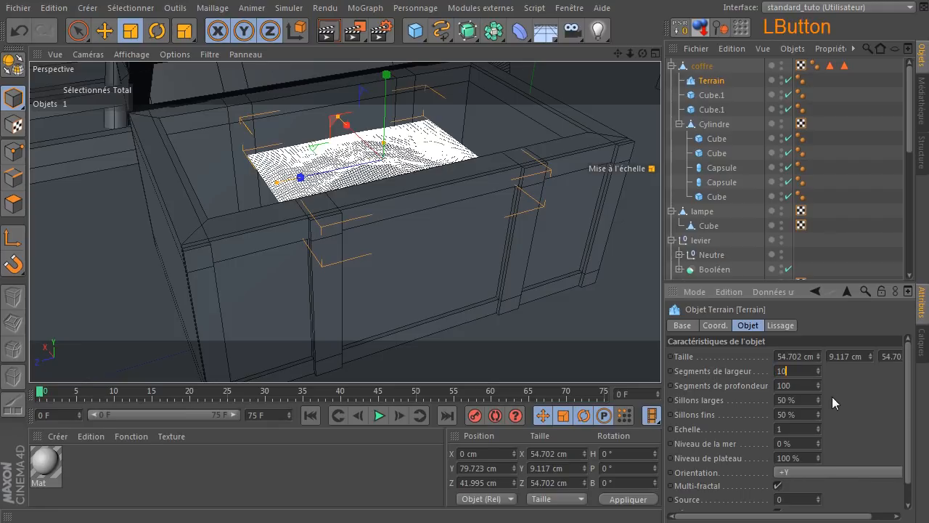
{"action": "left_click", "coordinate": [791, 381]}
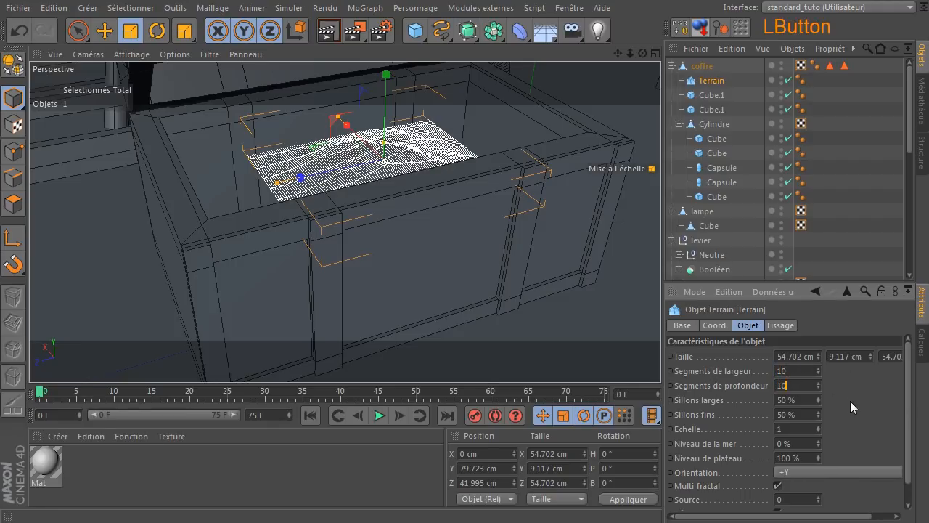
{"action": "type", "text": "10"}
{"action": "key", "text": "Return"}
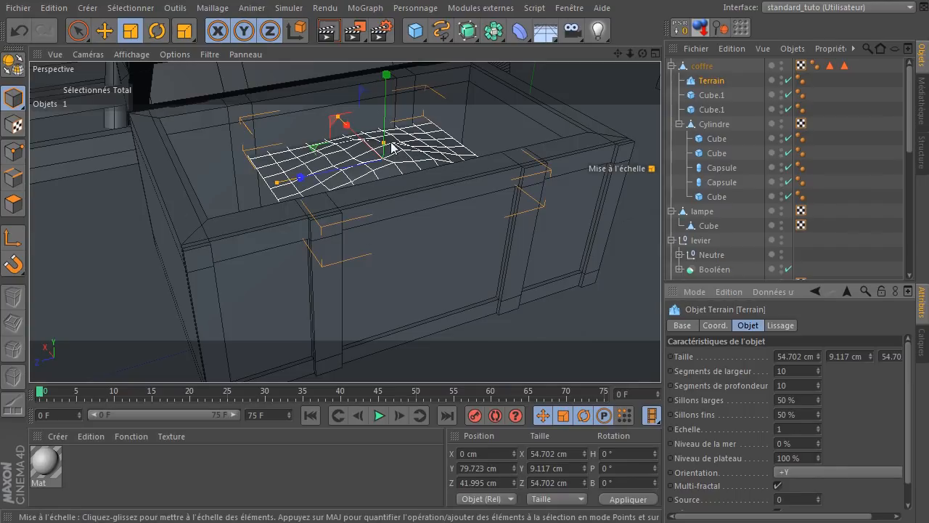
{"action": "left_click_drag", "start_coordinate": [391, 147], "coordinate": [390, 148]}
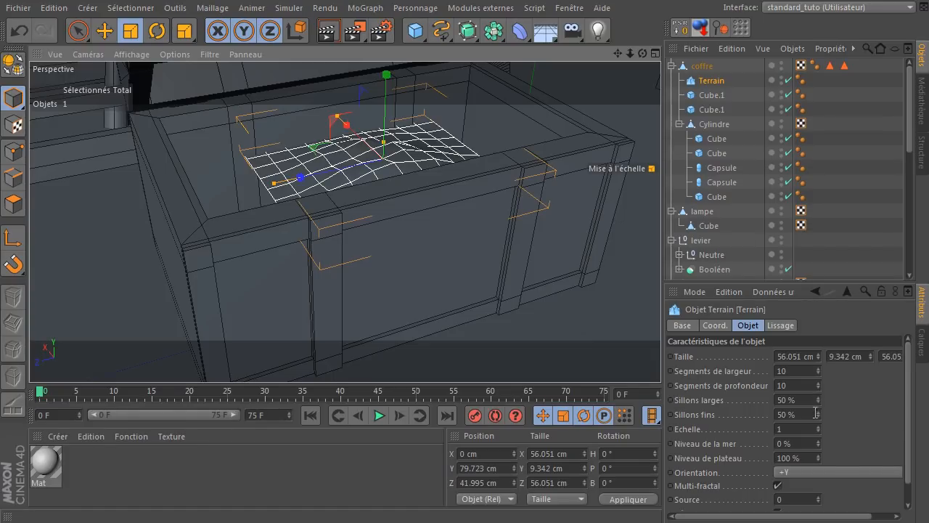
- Set the Terrain's plateau level to 99 % and increase its height to about 15.3 cm
{"action": "left_click", "coordinate": [820, 460]}
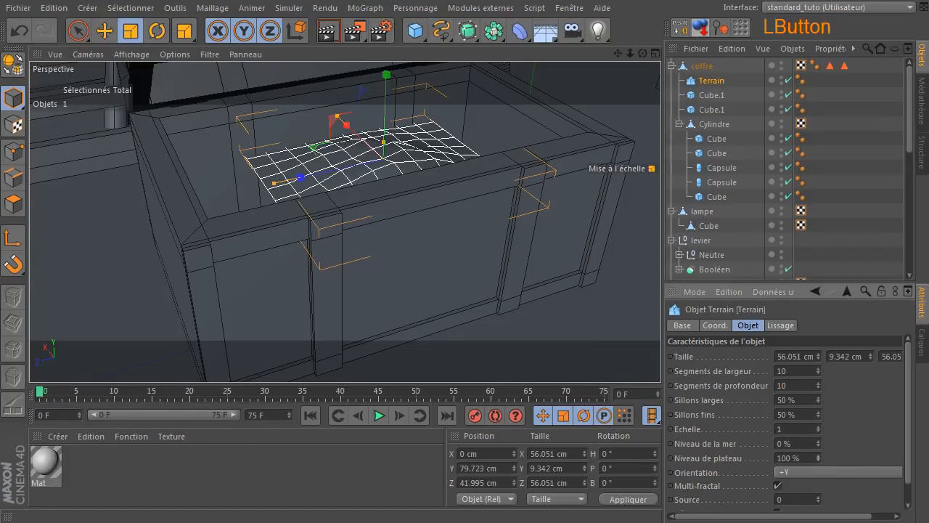
{"action": "left_click_drag", "start_coordinate": [819, 460], "coordinate": [820, 461]}
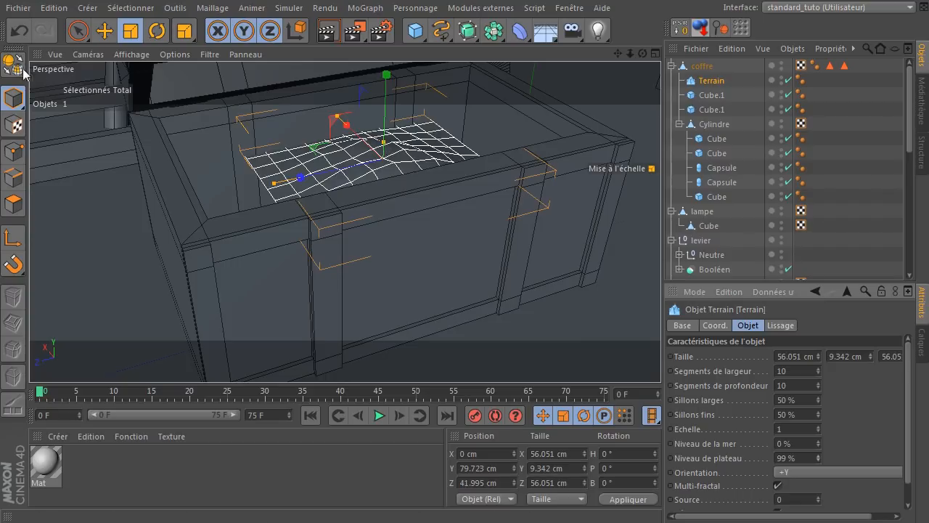
{"action": "left_click", "coordinate": [79, 30]}
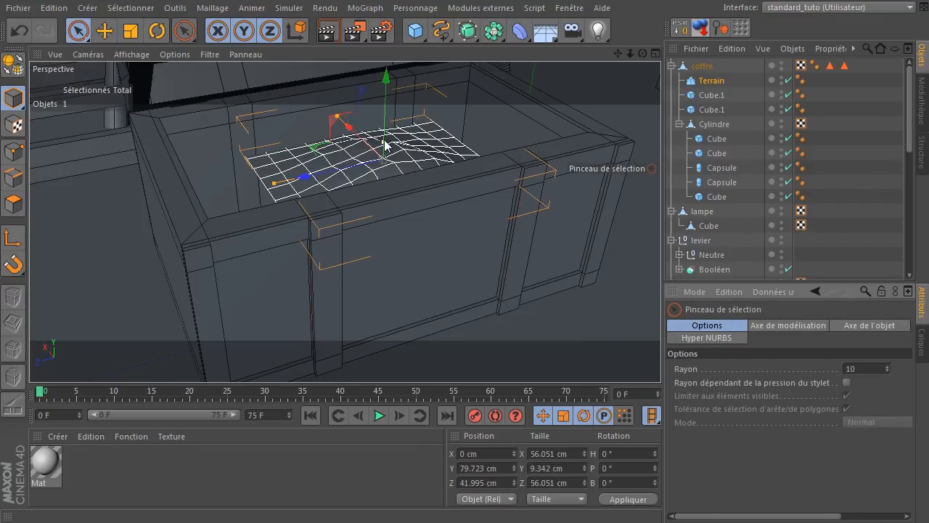
{"action": "left_click_drag", "start_coordinate": [385, 144], "coordinate": [384, 141]}
{"action": "mouse_move", "coordinate": [385, 133]}
{"action": "left_mouse_down"}
{"action": "mouse_move", "coordinate": [388, 120]}
{"action": "mouse_move", "coordinate": [386, 137]}
{"action": "left_mouse_up"}
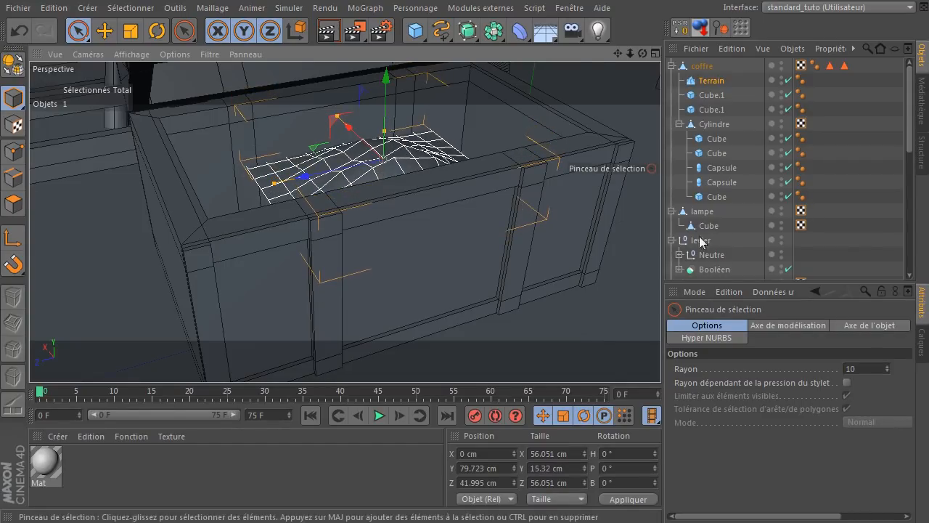
- Set the Terrain's Source value to 7 and convert it to an editable polygon object
{"action": "left_click", "coordinate": [710, 80]}
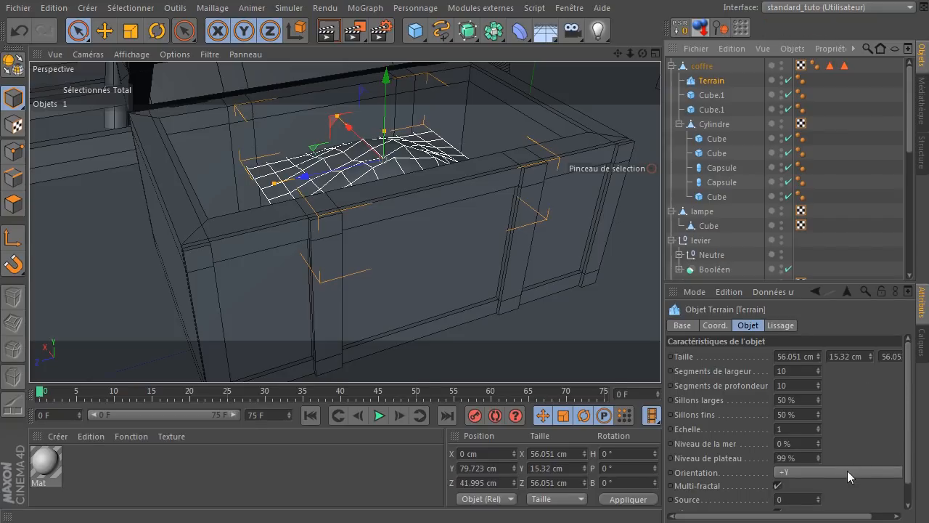
{"action": "left_click_drag", "start_coordinate": [819, 499], "coordinate": [821, 501]}
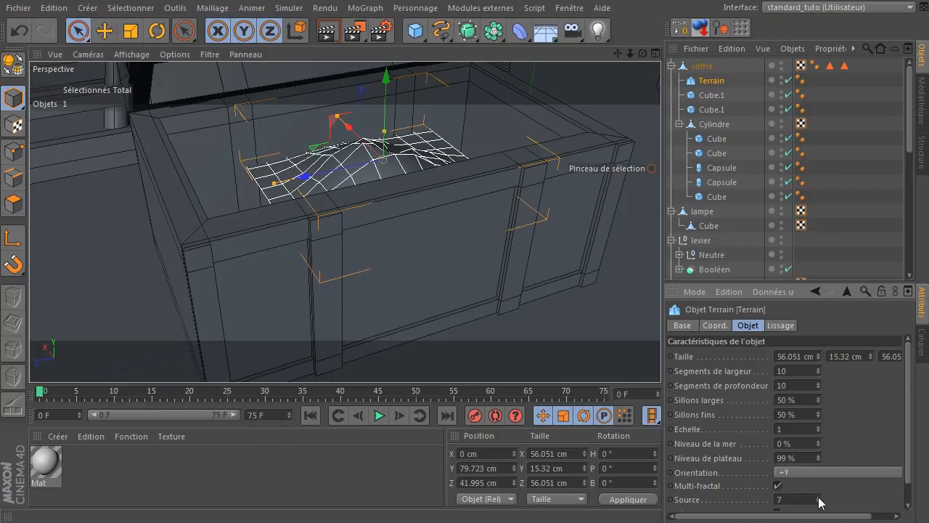
{"action": "left_click", "coordinate": [11, 64]}
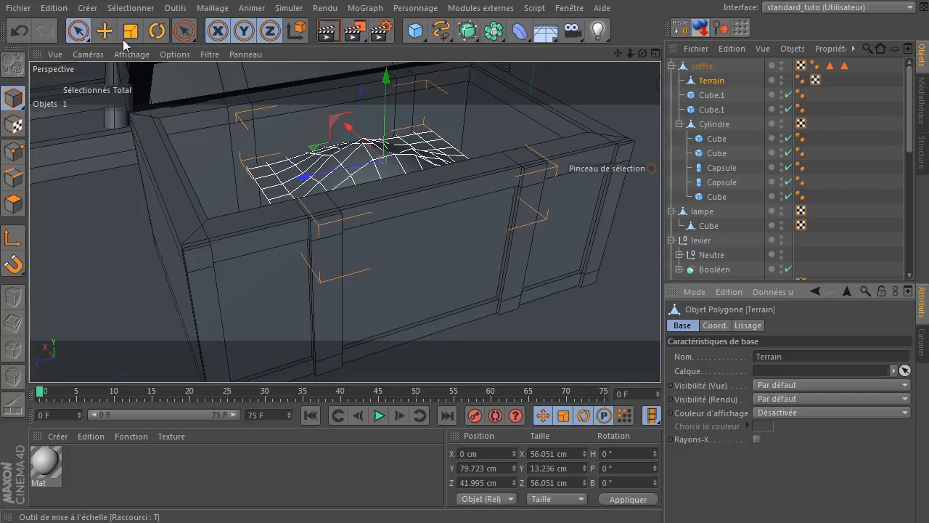
- Stretch the Terrain along Z to about 101.3 cm and shift it within the chest walls to about X 0.46 cm
{"action": "left_click", "coordinate": [126, 38]}
{"action": "left_click_drag", "start_coordinate": [300, 182], "coordinate": [236, 194]}
{"action": "middle_click", "coordinate": [305, 243]}
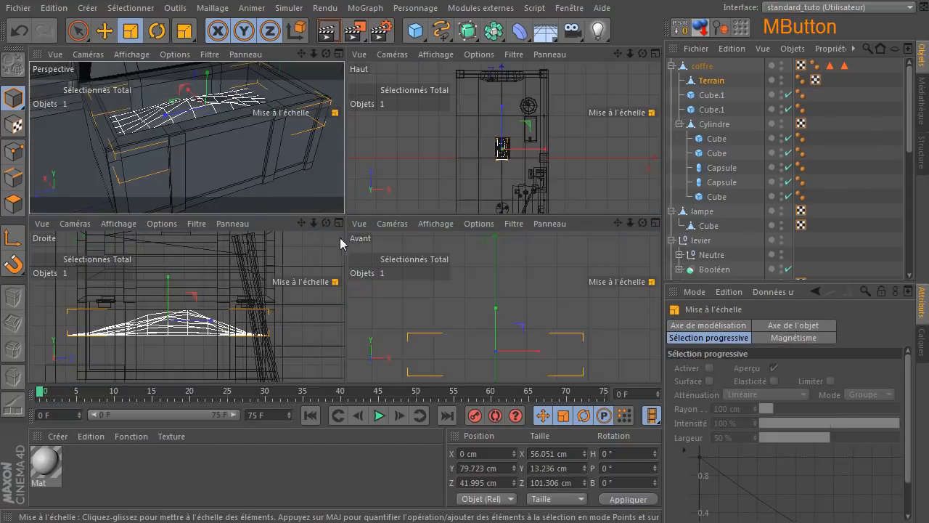
{"action": "middle_click", "coordinate": [528, 170]}
{"action": "scroll", "coordinate": [343, 262], "scroll_direction": "up", "scroll_amount": 10}
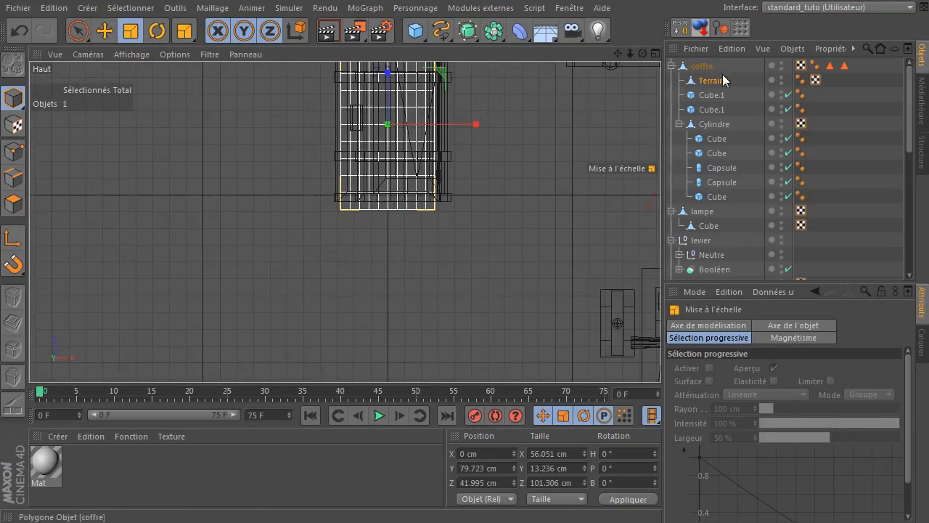
{"action": "left_click_drag", "start_coordinate": [618, 54], "coordinate": [405, 289]}
{"action": "scroll", "coordinate": [405, 289], "scroll_direction": "up", "scroll_amount": 5}
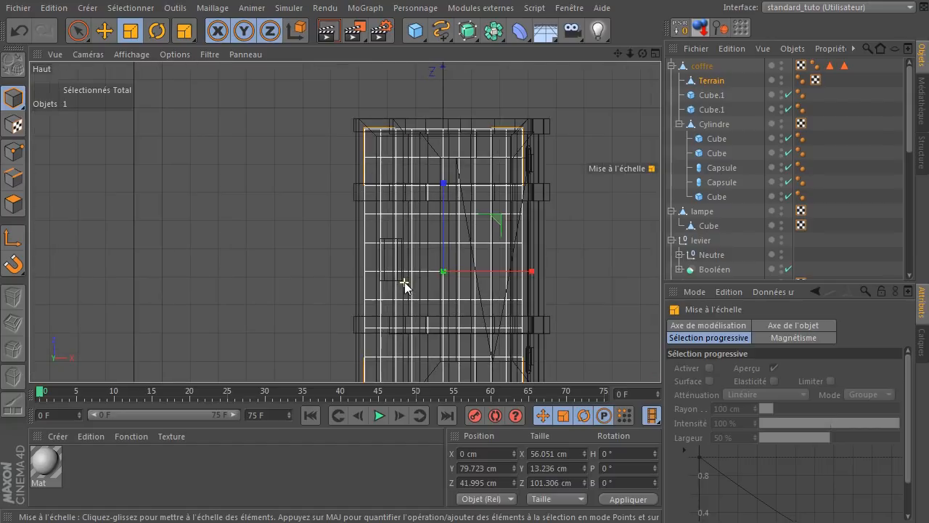
{"action": "scroll", "coordinate": [419, 280], "scroll_direction": "down", "scroll_amount": 3}
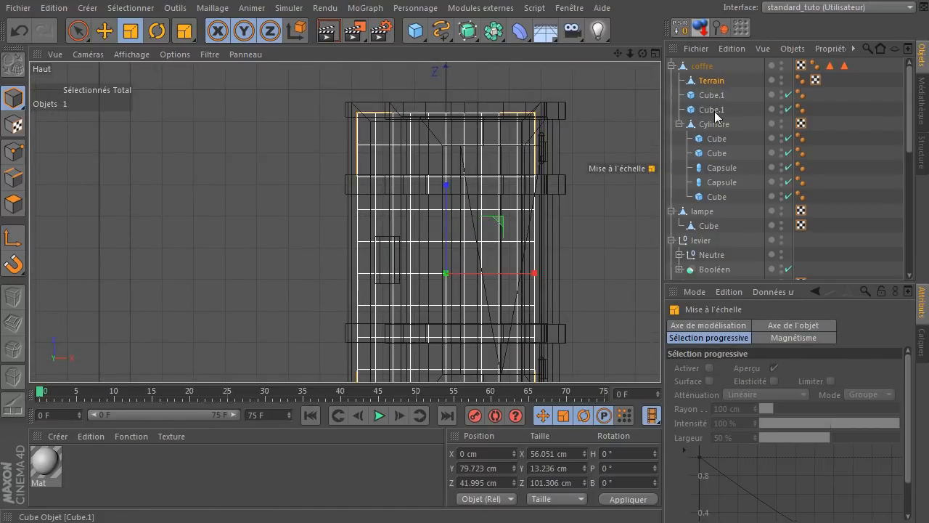
{"action": "left_click", "coordinate": [709, 67]}
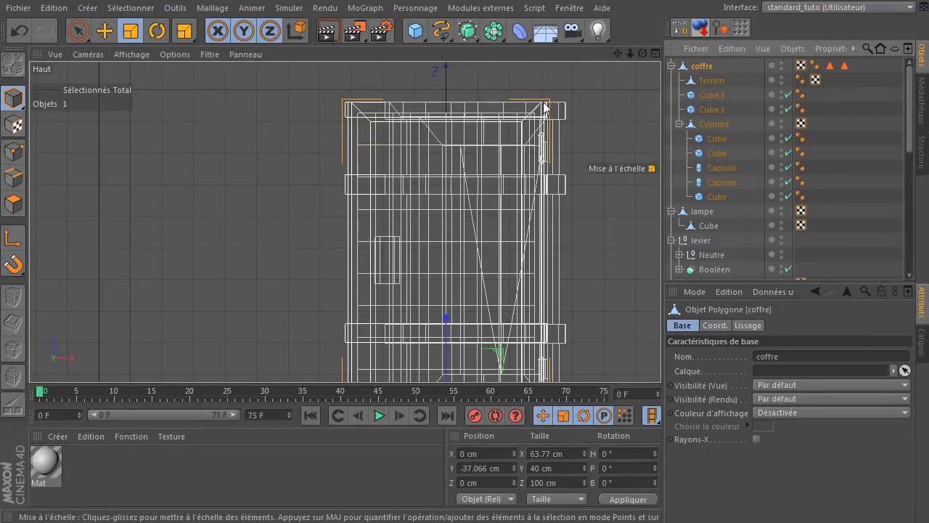
{"action": "left_click", "coordinate": [703, 83]}
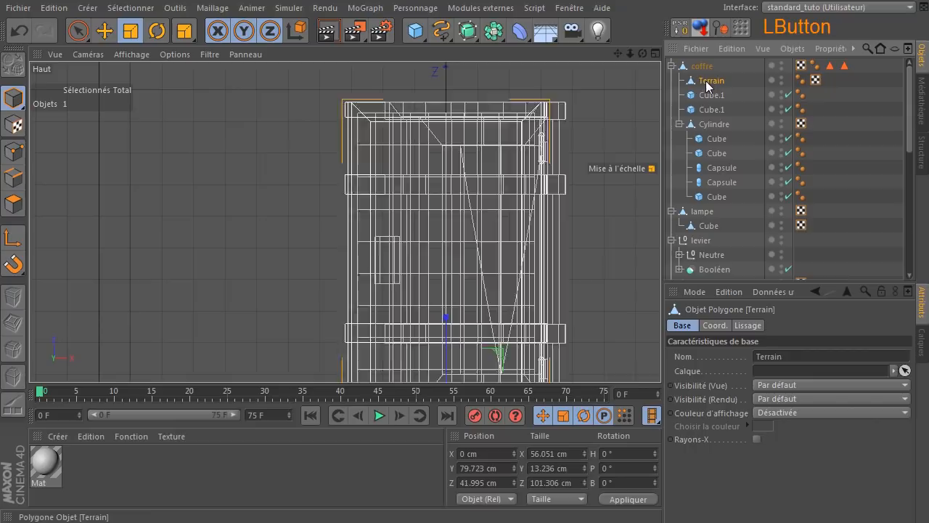
{"action": "left_click", "coordinate": [104, 31]}
{"action": "left_click_drag", "start_coordinate": [531, 273], "coordinate": [536, 279]}
- Raise the Terrain inside the chest to a Y position of about 86.8 cm
{"action": "middle_click", "coordinate": [540, 232]}
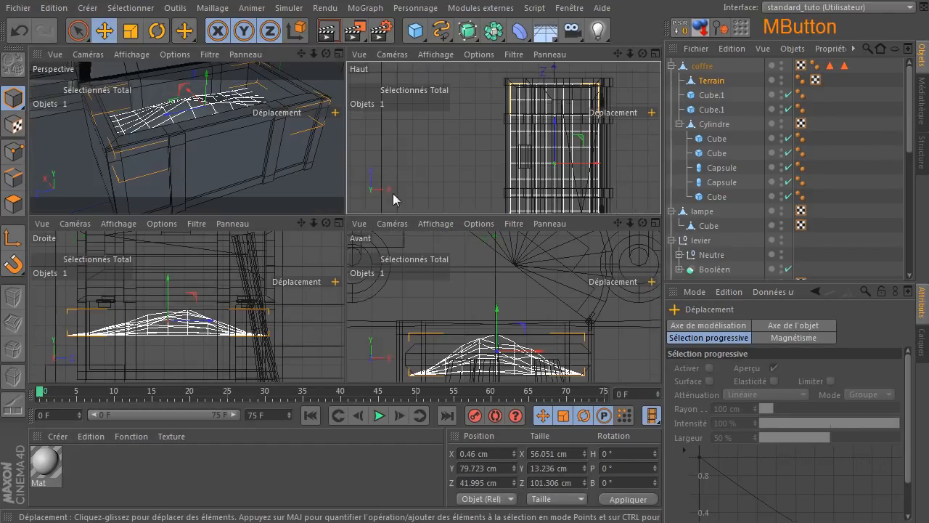
{"action": "middle_click", "coordinate": [214, 141]}
{"action": "left_click_drag", "start_coordinate": [642, 54], "coordinate": [382, 156]}
{"action": "left_click_drag", "start_coordinate": [388, 84], "coordinate": [385, 73]}
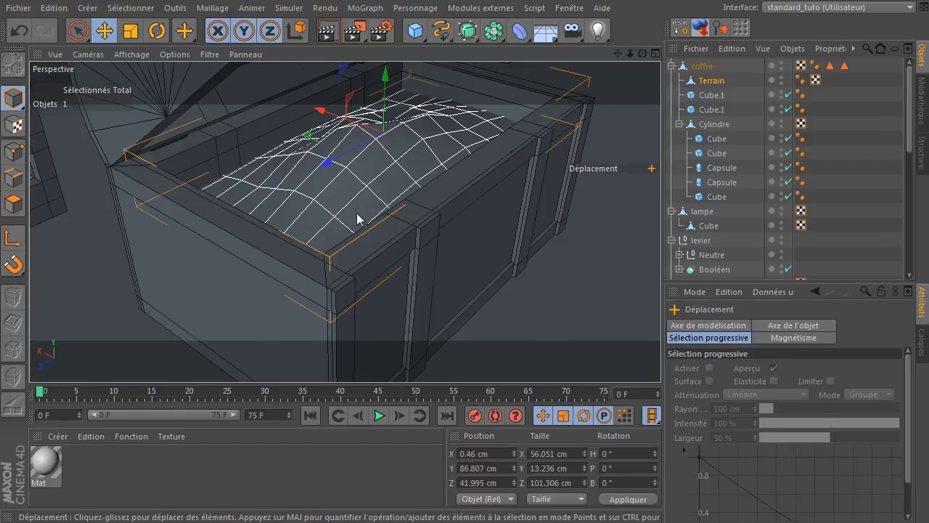
{"action": "scroll", "coordinate": [361, 223], "scroll_direction": "down", "scroll_amount": 3}
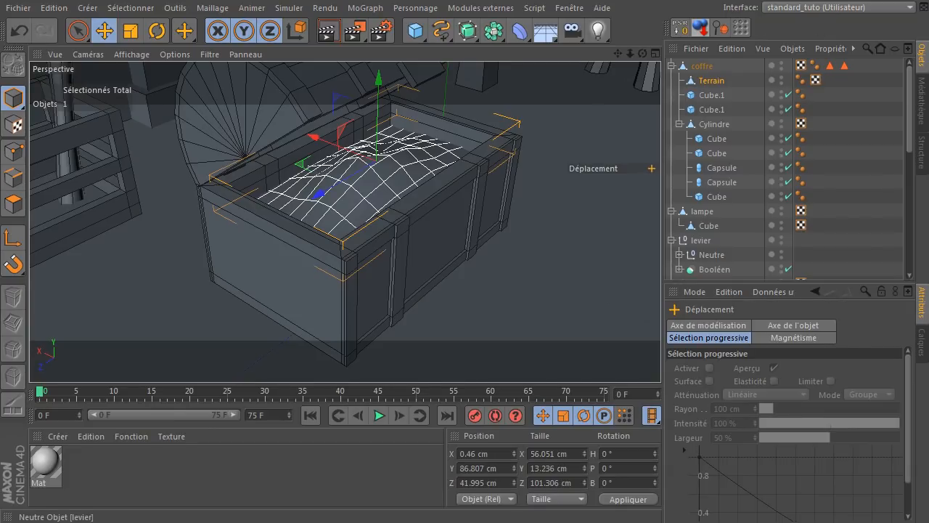
- Switch to the textures.com page in the web browser and open the Manmade texture category
{"action": "left_click", "coordinate": [711, 255]}
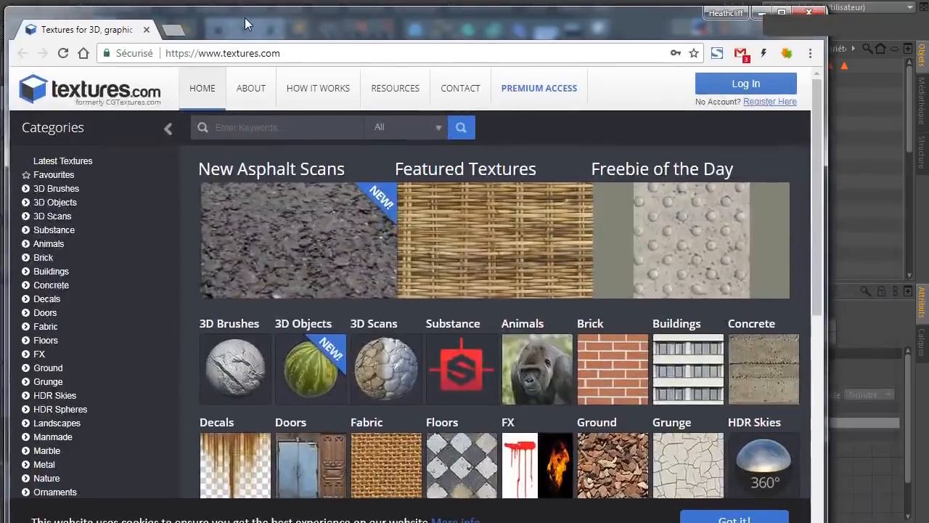
{"action": "scroll", "coordinate": [414, 289], "scroll_direction": "down", "scroll_amount": 3}
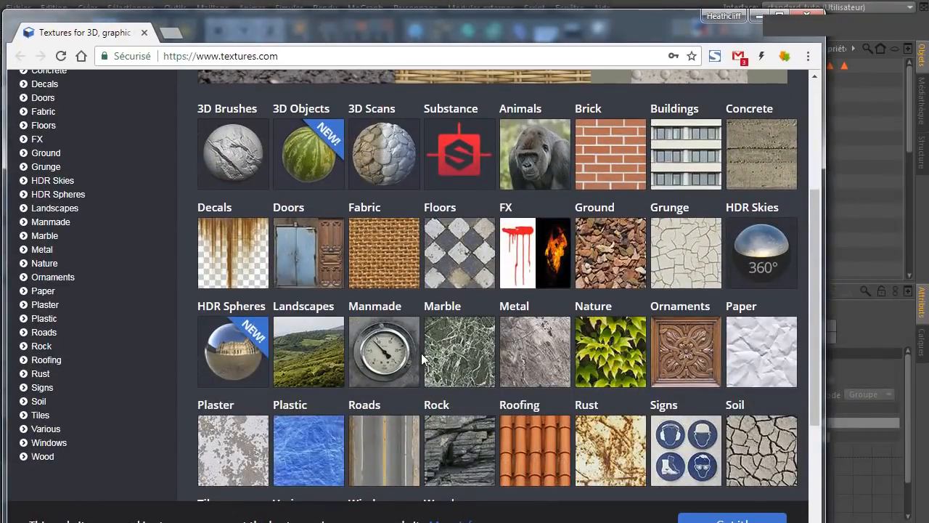
{"action": "scroll", "coordinate": [429, 362], "scroll_direction": "down", "scroll_amount": 2}
{"action": "scroll", "coordinate": [450, 337], "scroll_direction": "up", "scroll_amount": 1}
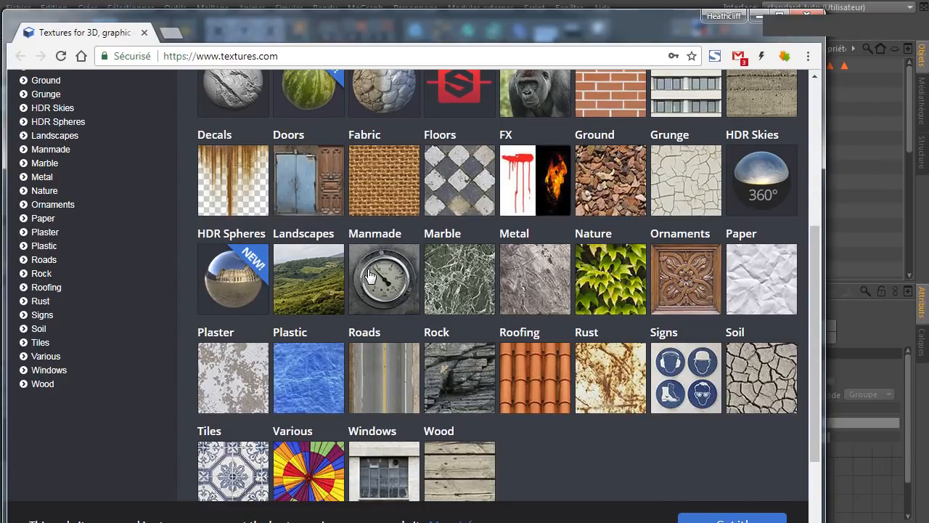
{"action": "scroll", "coordinate": [369, 276], "scroll_direction": "up", "scroll_amount": 1}
{"action": "left_click", "coordinate": [385, 355]}
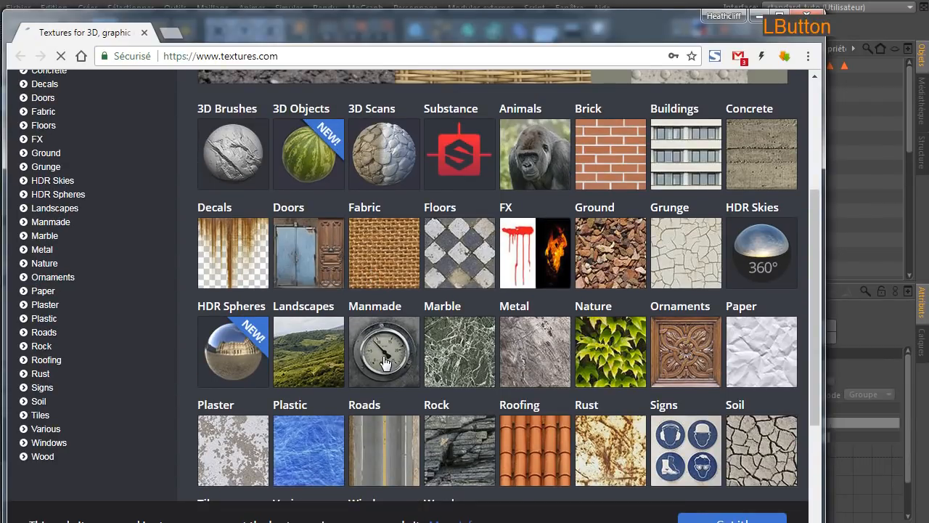
- Open the Coins subcategory and browse its photosets for a texture for the chest's contents
{"action": "scroll", "coordinate": [392, 363], "scroll_direction": "down", "scroll_amount": 4}
{"action": "scroll", "coordinate": [398, 364], "scroll_direction": "down", "scroll_amount": 8}
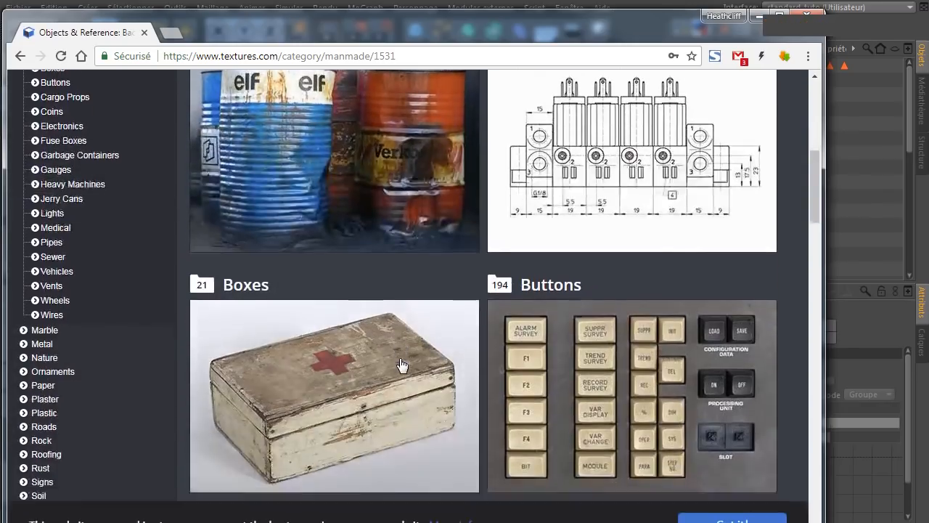
{"action": "left_click", "coordinate": [659, 194]}
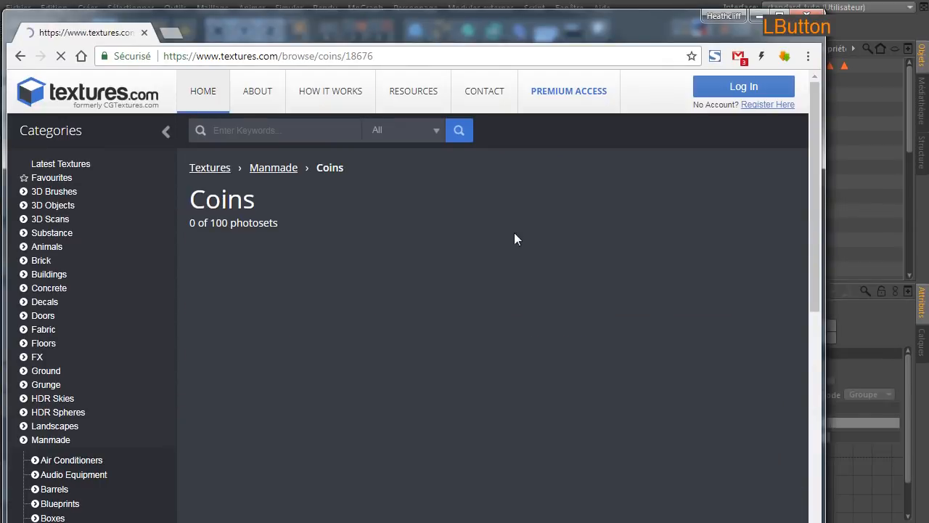
{"action": "scroll", "coordinate": [432, 286], "scroll_direction": "down", "scroll_amount": 4}
{"action": "scroll", "coordinate": [427, 294], "scroll_direction": "down", "scroll_amount": 20}
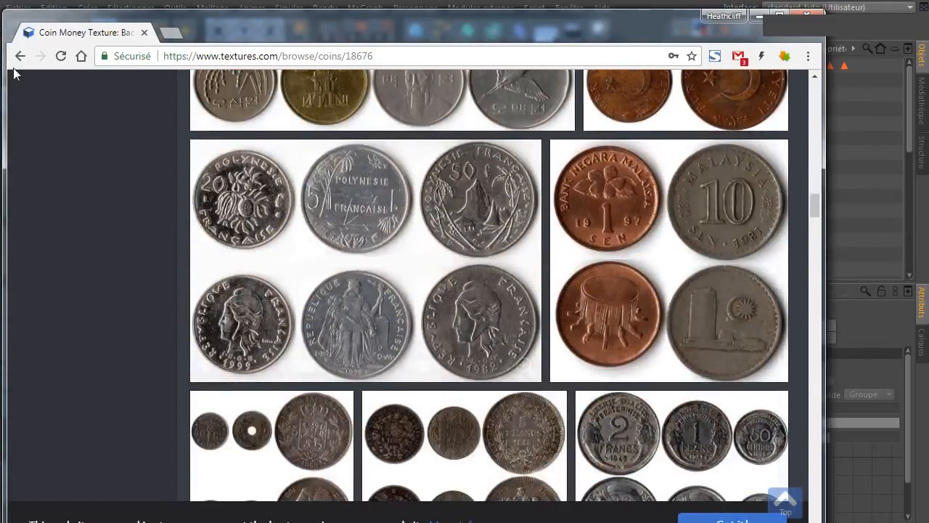
- Return to the Manmade category and look through its subcategories for a texture suited to the chest's contents
{"action": "left_click", "coordinate": [19, 58]}
{"action": "scroll", "coordinate": [517, 254], "scroll_direction": "down", "scroll_amount": 10}
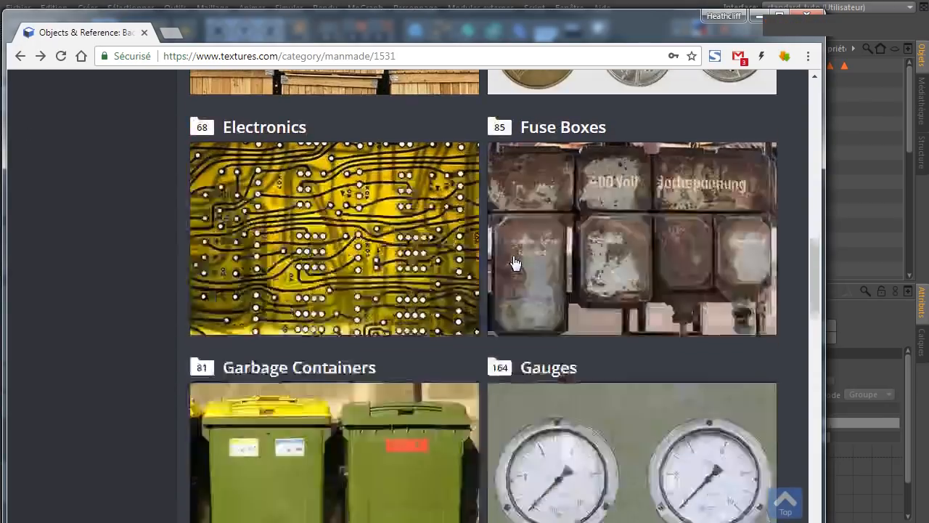
{"action": "scroll", "coordinate": [512, 269], "scroll_direction": "down", "scroll_amount": 12}
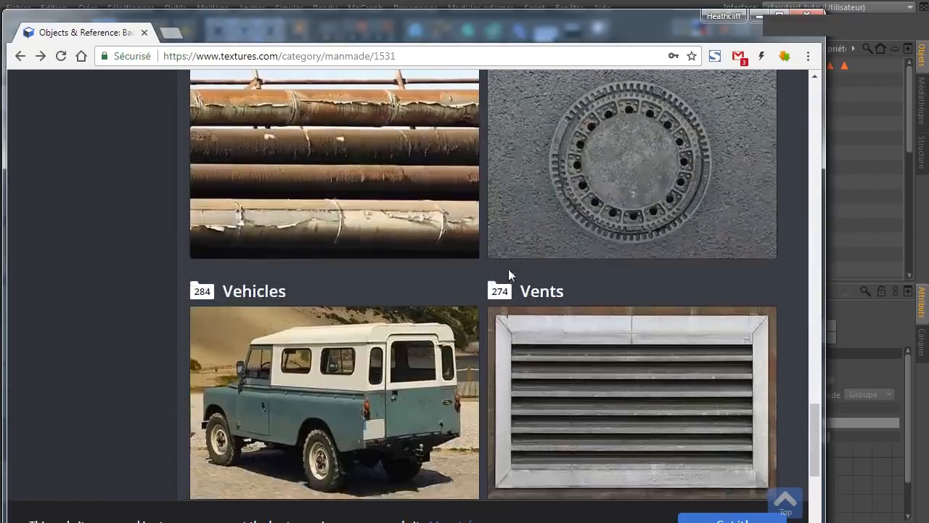
{"action": "scroll", "coordinate": [494, 275], "scroll_direction": "up", "scroll_amount": 12}
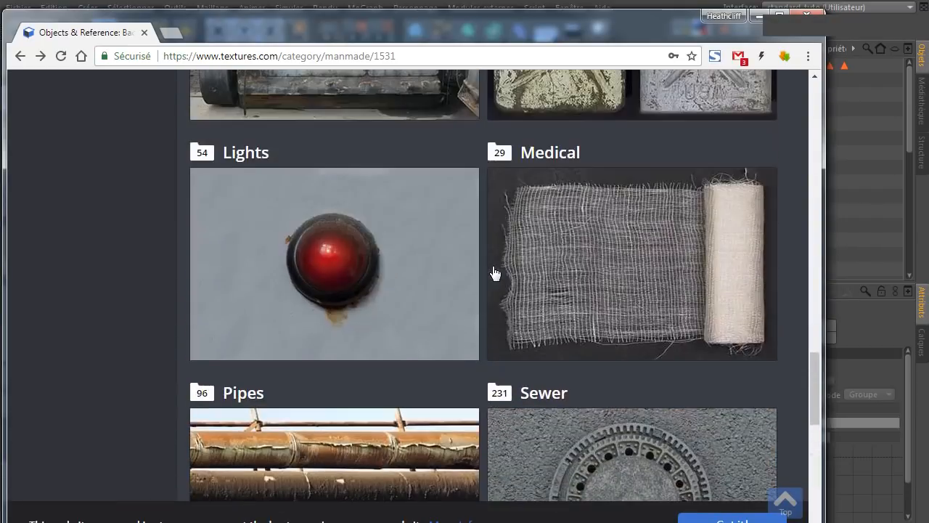
{"action": "scroll", "coordinate": [493, 273], "scroll_direction": "up", "scroll_amount": 7}
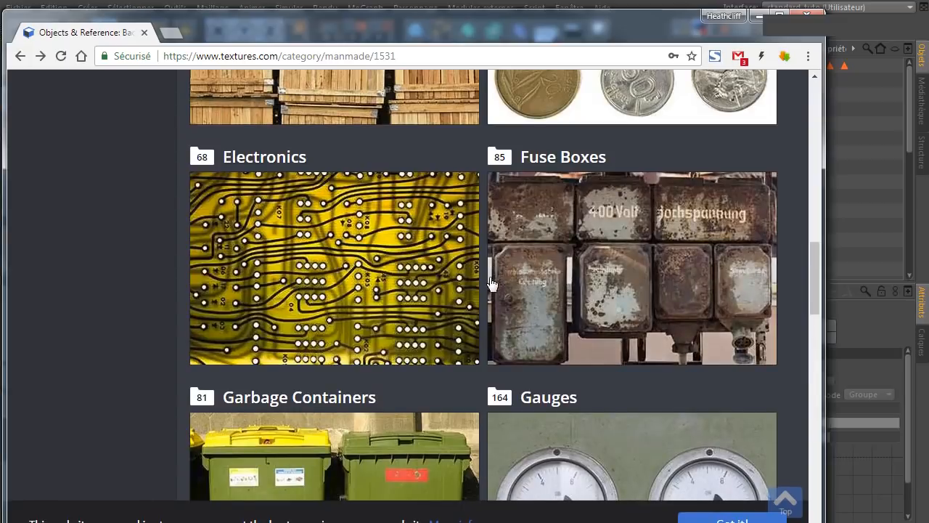
- Open the Garbage Containers subcategory, browse its photosets, and switch back to Cinema 4D
{"action": "left_click", "coordinate": [409, 432]}
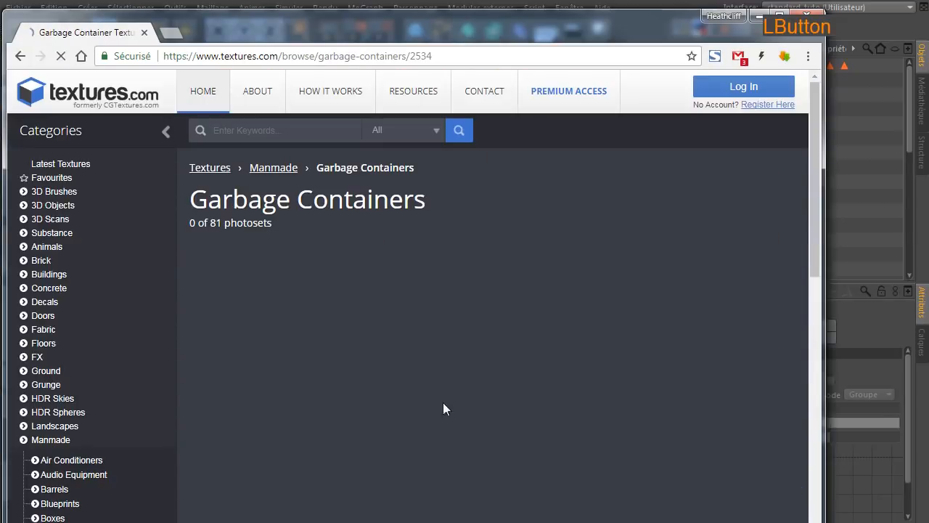
{"action": "scroll", "coordinate": [310, 297], "scroll_direction": "down", "scroll_amount": 20}
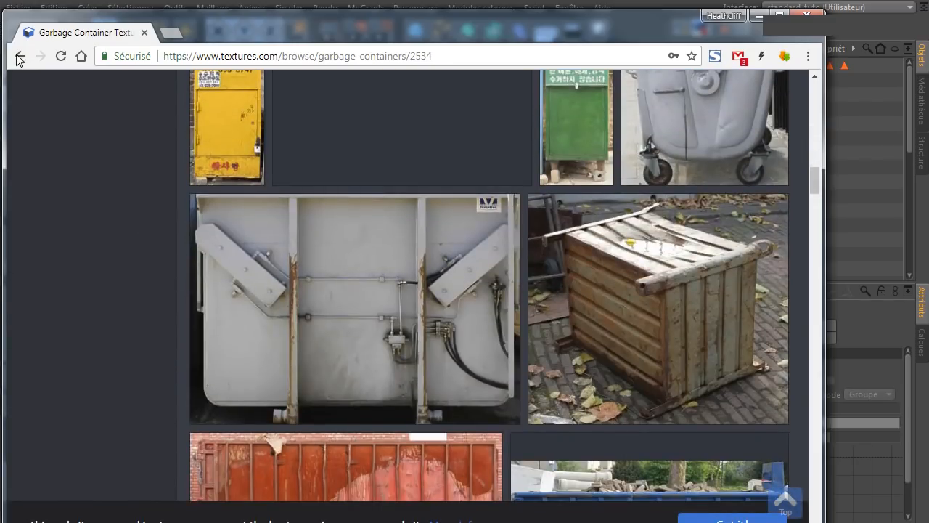
{"action": "left_click", "coordinate": [17, 55]}
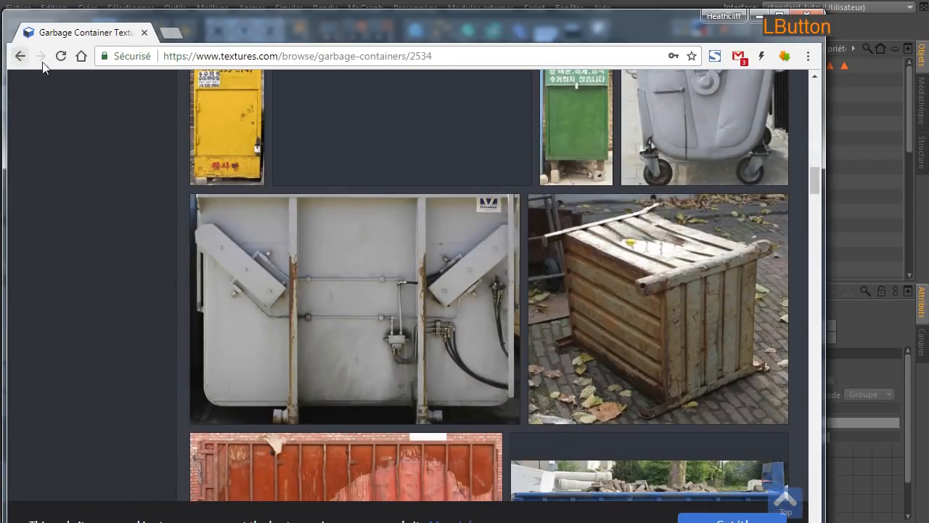
{"action": "left_click", "coordinate": [455, 6]}
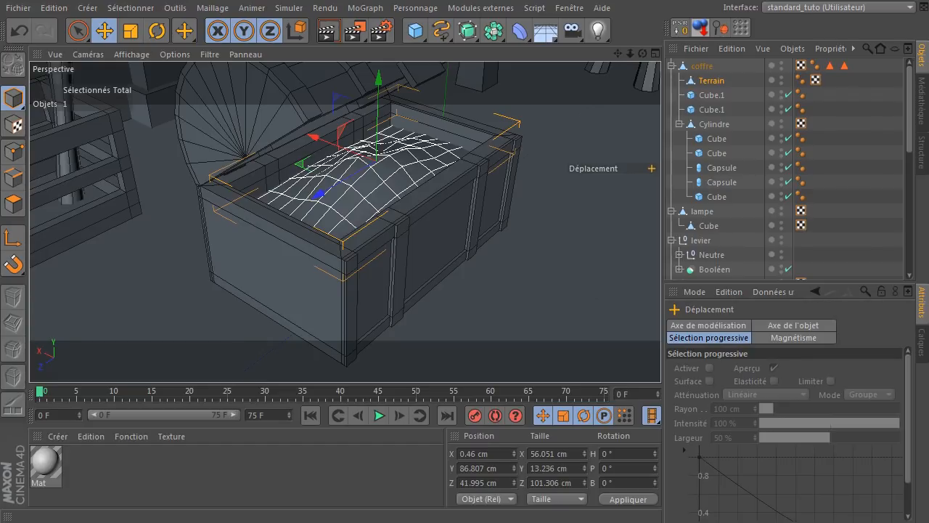
{"action": "key", "text": "o"}
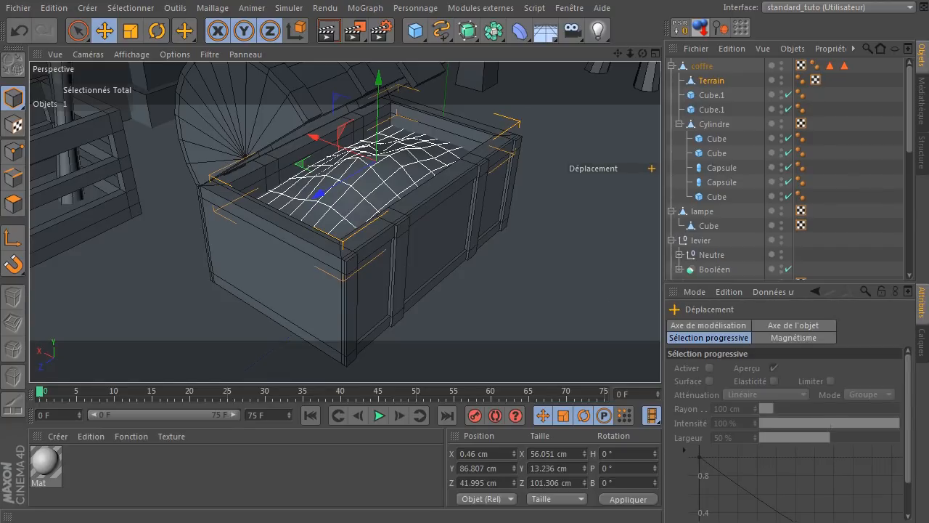
- Bring the textures.com browser window back over Cinema 4D, enlarge it, and examine the Nature subcategories for a usable texture
{"action": "left_click_drag", "start_coordinate": [928, 109], "coordinate": [221, 34]}
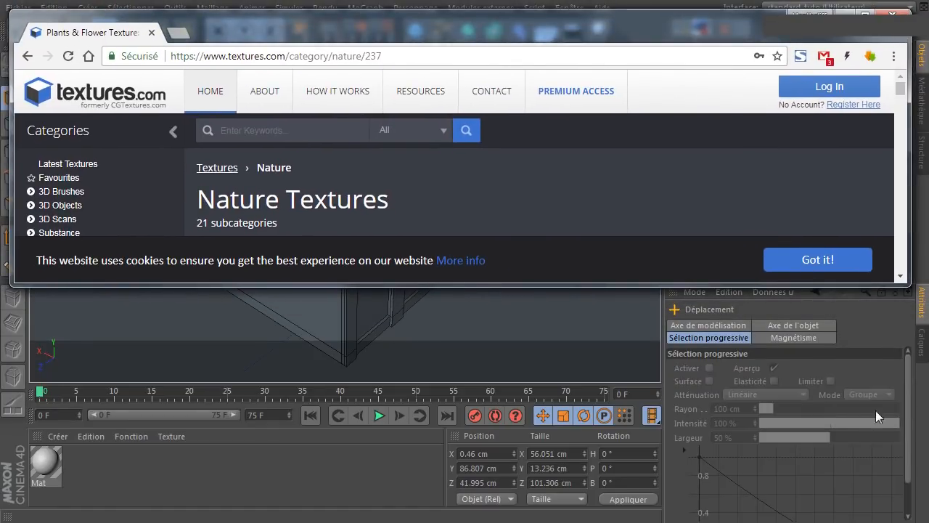
{"action": "left_click_drag", "start_coordinate": [906, 294], "coordinate": [909, 510]}
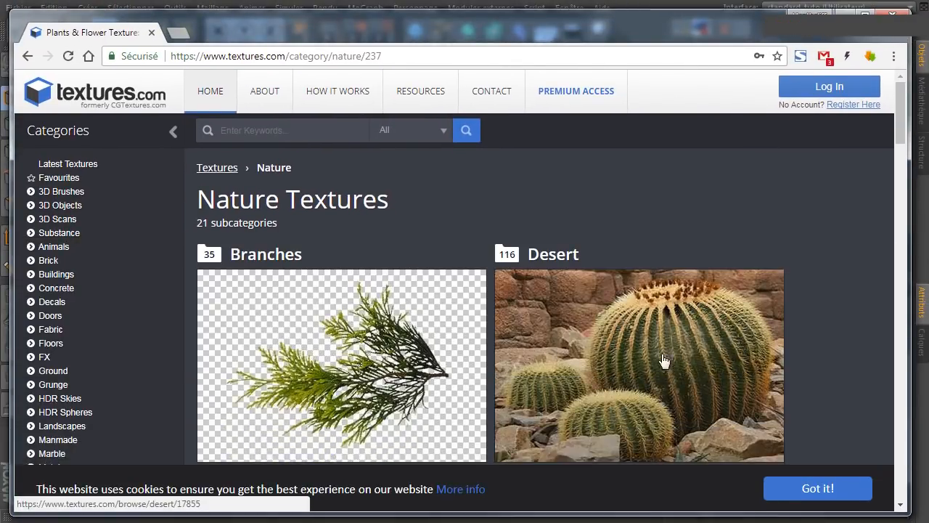
{"action": "scroll", "coordinate": [654, 380], "scroll_direction": "down", "scroll_amount": 5}
{"action": "scroll", "coordinate": [653, 380], "scroll_direction": "down", "scroll_amount": 20}
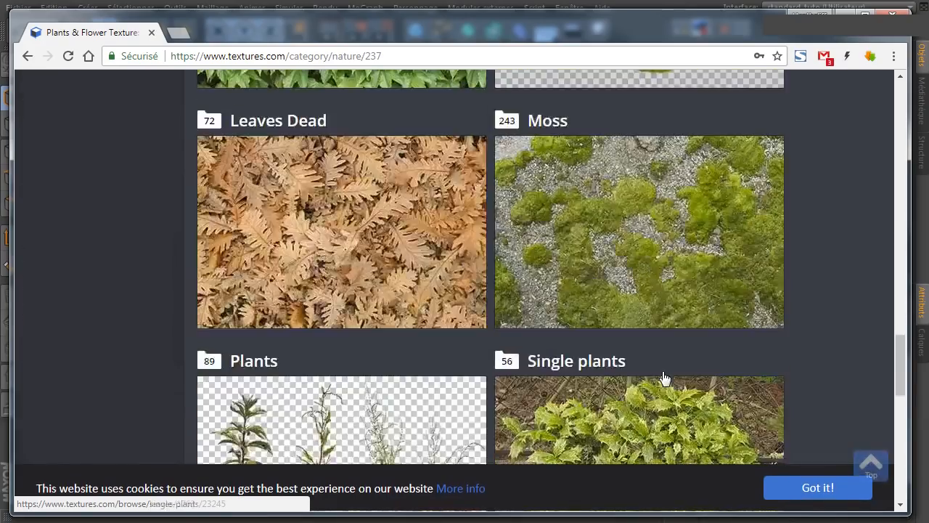
{"action": "scroll", "coordinate": [661, 367], "scroll_direction": "down", "scroll_amount": 6}
{"action": "scroll", "coordinate": [624, 356], "scroll_direction": "up", "scroll_amount": 10}
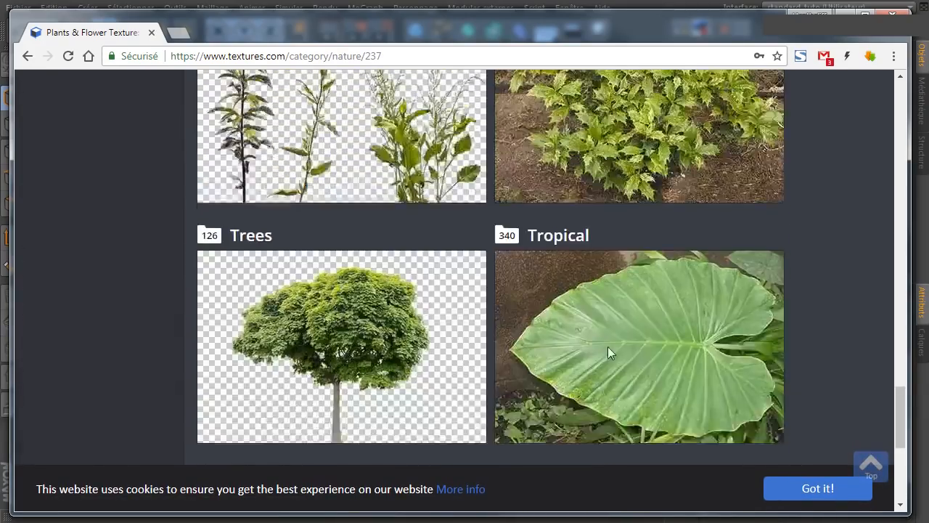
{"action": "scroll", "coordinate": [600, 347], "scroll_direction": "up", "scroll_amount": 3}
{"action": "scroll", "coordinate": [601, 348], "scroll_direction": "down", "scroll_amount": 3}
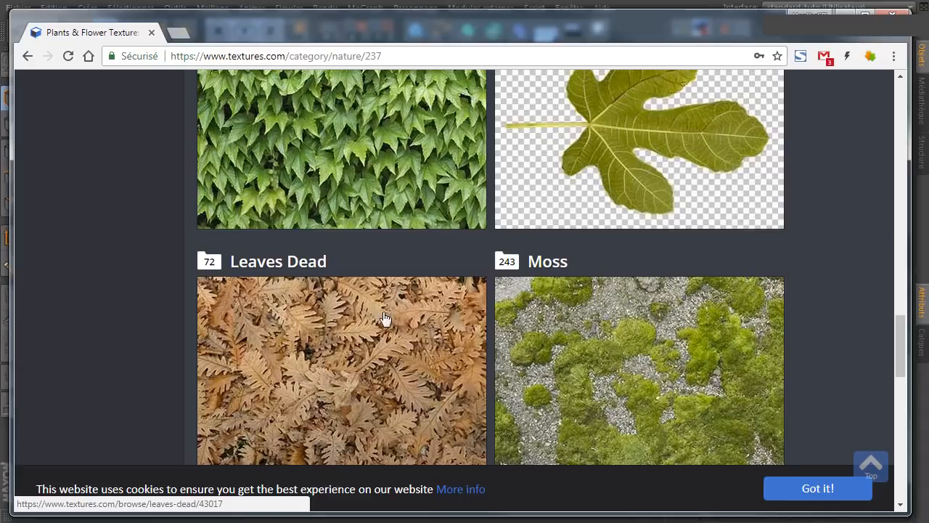
{"action": "scroll", "coordinate": [421, 320], "scroll_direction": "up", "scroll_amount": 15}
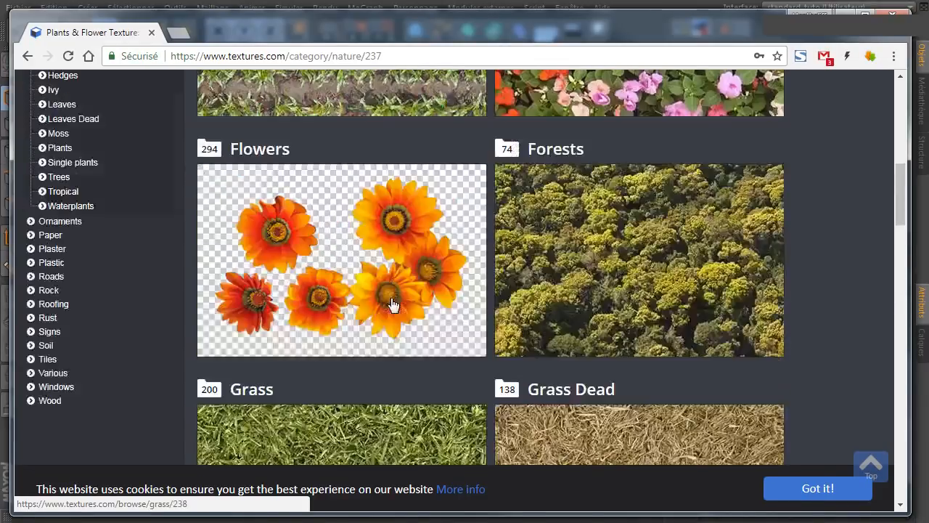
{"action": "scroll", "coordinate": [363, 291], "scroll_direction": "up", "scroll_amount": 5}
{"action": "scroll", "coordinate": [352, 320], "scroll_direction": "down", "scroll_amount": 3}
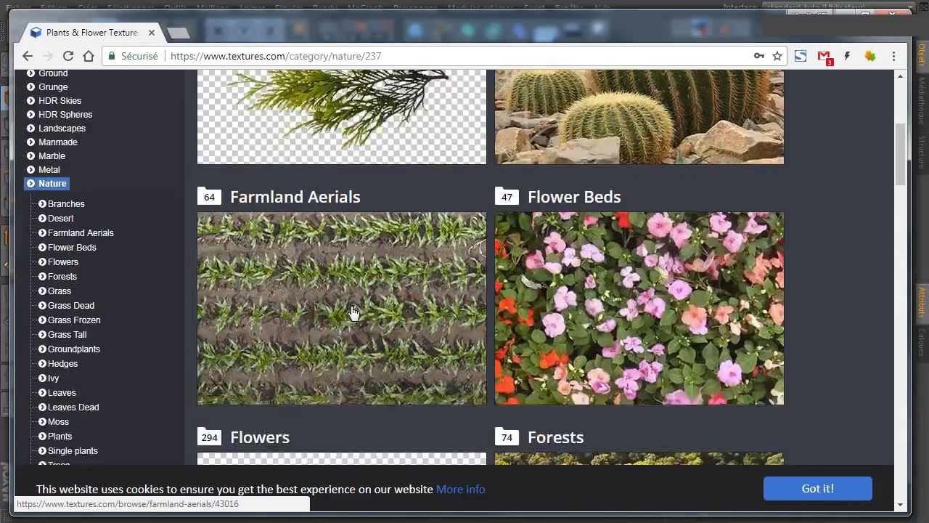
{"action": "scroll", "coordinate": [332, 312], "scroll_direction": "up", "scroll_amount": 10}
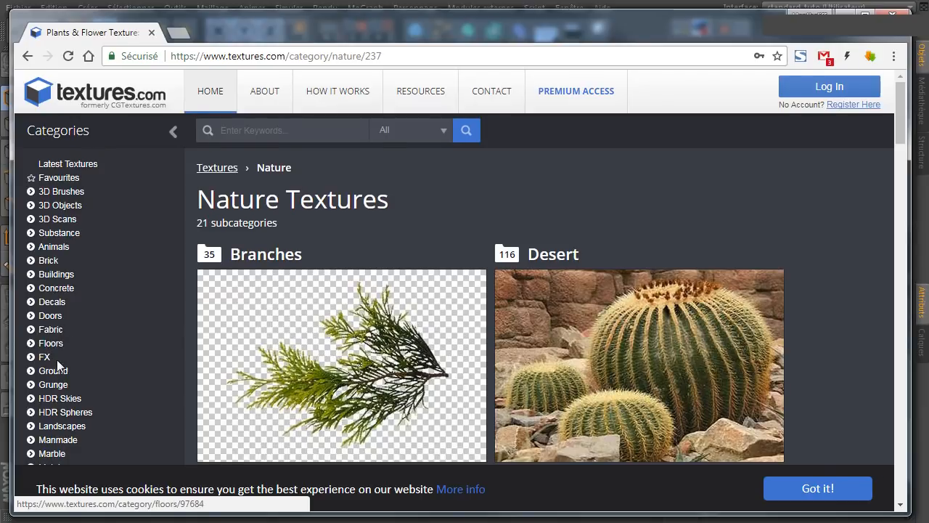
- Find the Various category in the site's category list and open it to view its subcategories
{"action": "scroll", "coordinate": [58, 367], "scroll_direction": "down", "scroll_amount": 1}
{"action": "scroll", "coordinate": [58, 374], "scroll_direction": "down", "scroll_amount": 5}
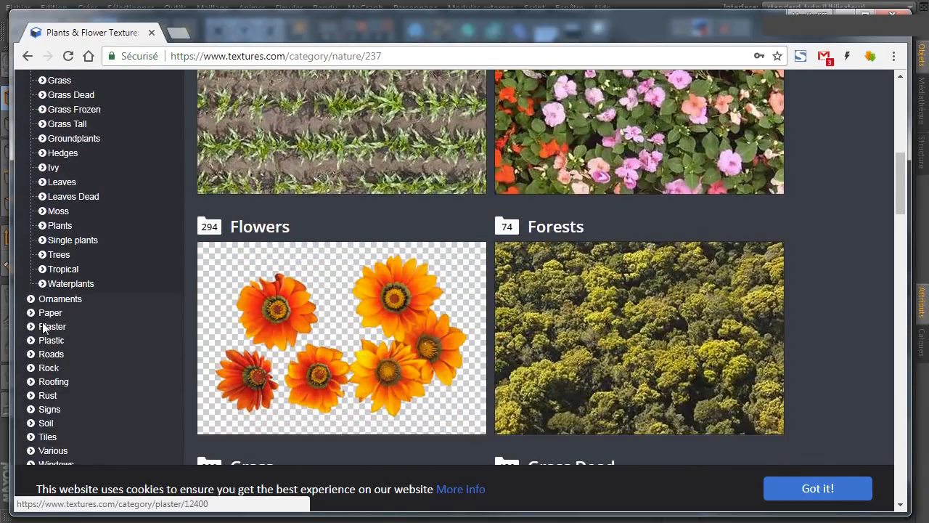
{"action": "scroll", "coordinate": [63, 406], "scroll_direction": "down", "scroll_amount": 1}
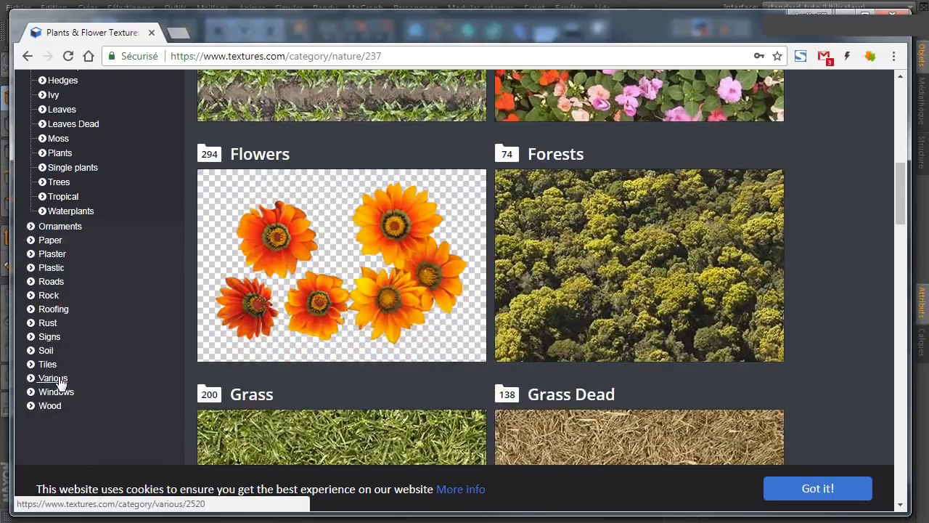
{"action": "left_click", "coordinate": [67, 380]}
{"action": "scroll", "coordinate": [426, 374], "scroll_direction": "down", "scroll_amount": 3}
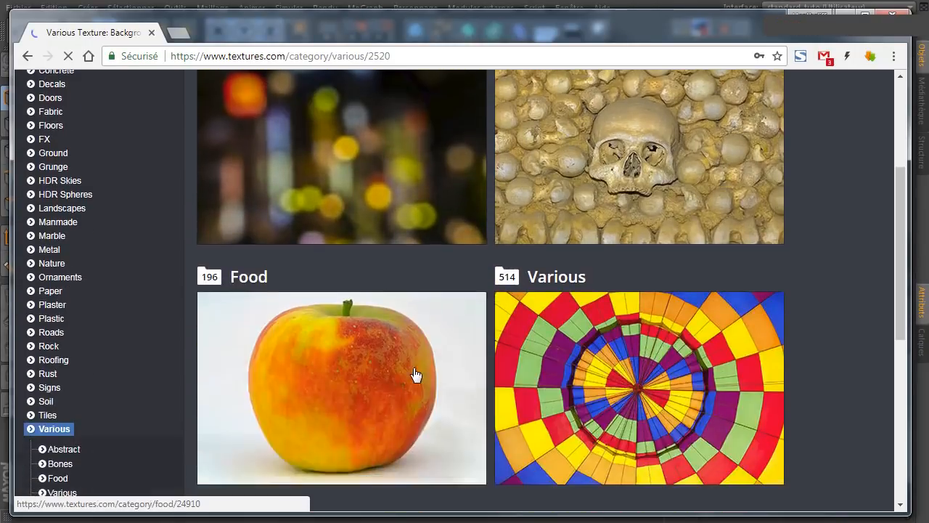
- Open the Food subcategory and look through its groups for a texture that could fill the chest
{"action": "left_click", "coordinate": [415, 374]}
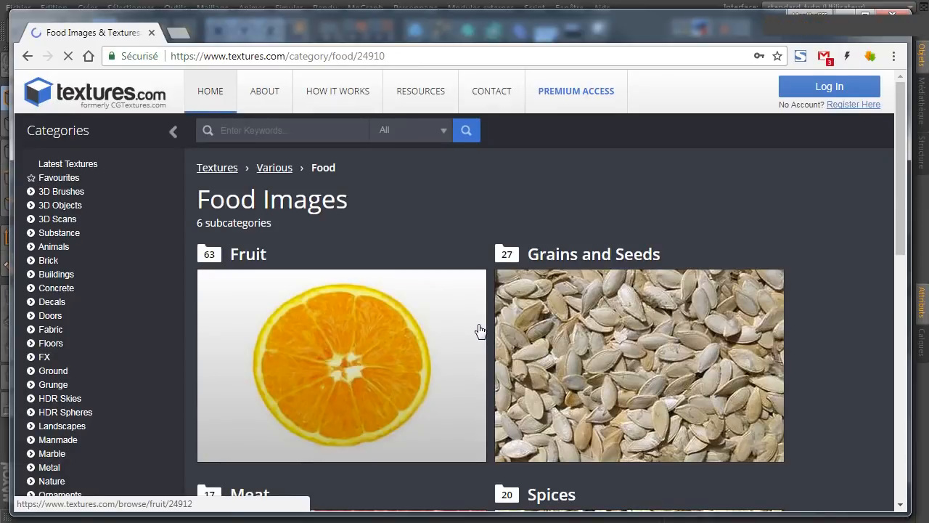
{"action": "scroll", "coordinate": [471, 348], "scroll_direction": "down", "scroll_amount": 2}
{"action": "scroll", "coordinate": [552, 254], "scroll_direction": "down", "scroll_amount": 2}
{"action": "scroll", "coordinate": [617, 201], "scroll_direction": "up", "scroll_amount": 1}
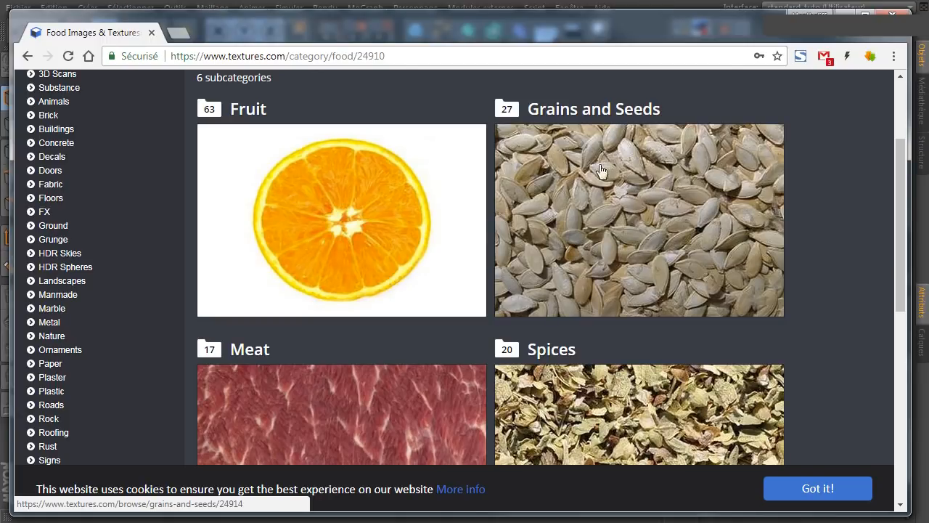
{"action": "scroll", "coordinate": [409, 251], "scroll_direction": "down", "scroll_amount": 6}
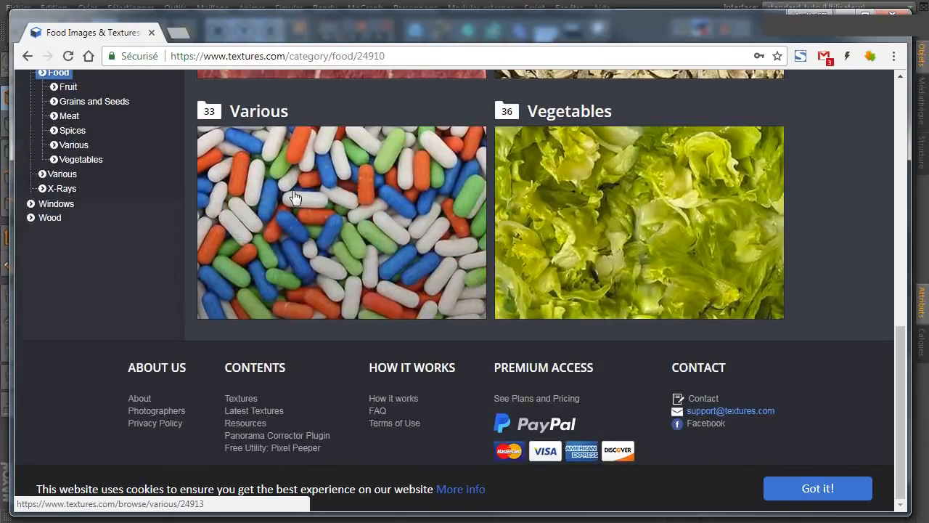
{"action": "scroll", "coordinate": [133, 191], "scroll_direction": "up", "scroll_amount": 2}
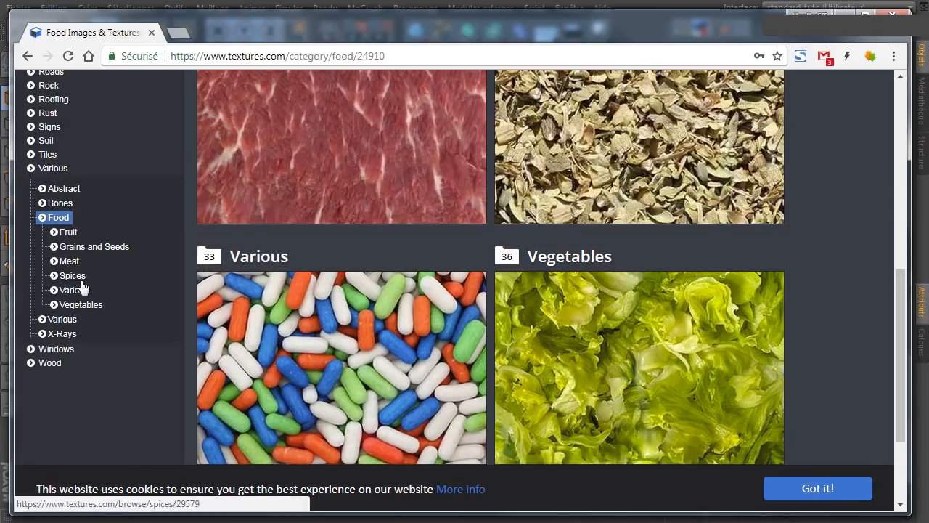
- Open the Various subcategory of the Various category and browse its photosets for a chest-contents texture
{"action": "left_click", "coordinate": [67, 321]}
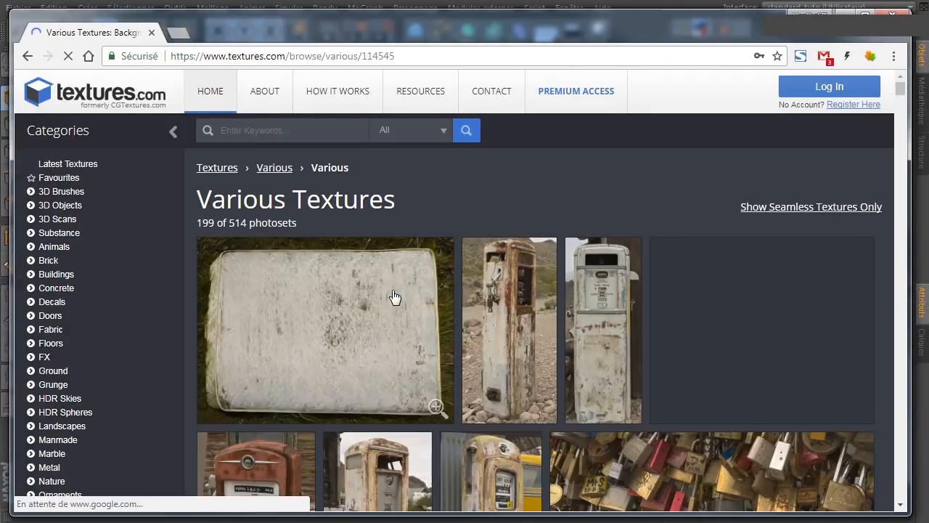
{"action": "scroll", "coordinate": [384, 307], "scroll_direction": "down", "scroll_amount": 3}
{"action": "scroll", "coordinate": [726, 363], "scroll_direction": "down", "scroll_amount": 15}
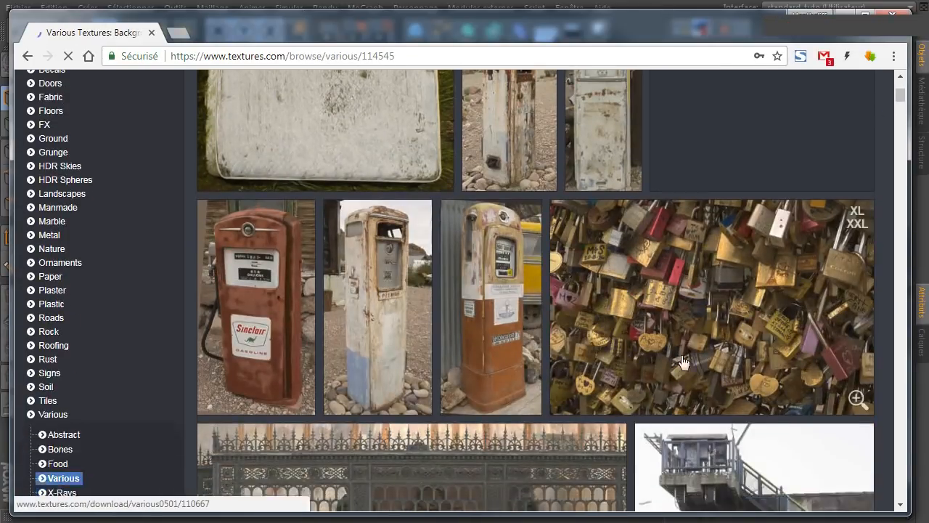
{"action": "scroll", "coordinate": [666, 367], "scroll_direction": "down", "scroll_amount": 4}
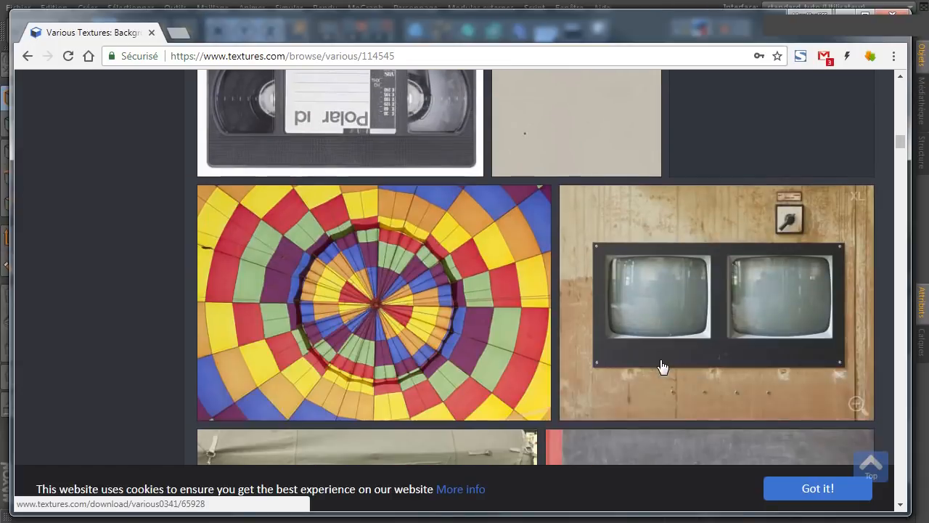
{"action": "scroll", "coordinate": [659, 368], "scroll_direction": "up", "scroll_amount": 4}
{"action": "scroll", "coordinate": [661, 366], "scroll_direction": "down", "scroll_amount": 7}
{"action": "scroll", "coordinate": [662, 366], "scroll_direction": "down", "scroll_amount": 20}
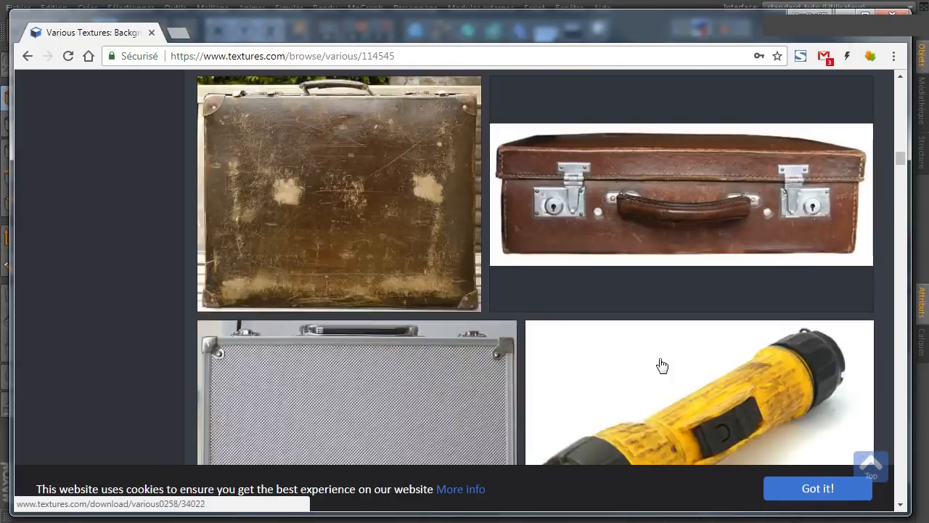
{"action": "scroll", "coordinate": [670, 366], "scroll_direction": "down", "scroll_amount": 20}
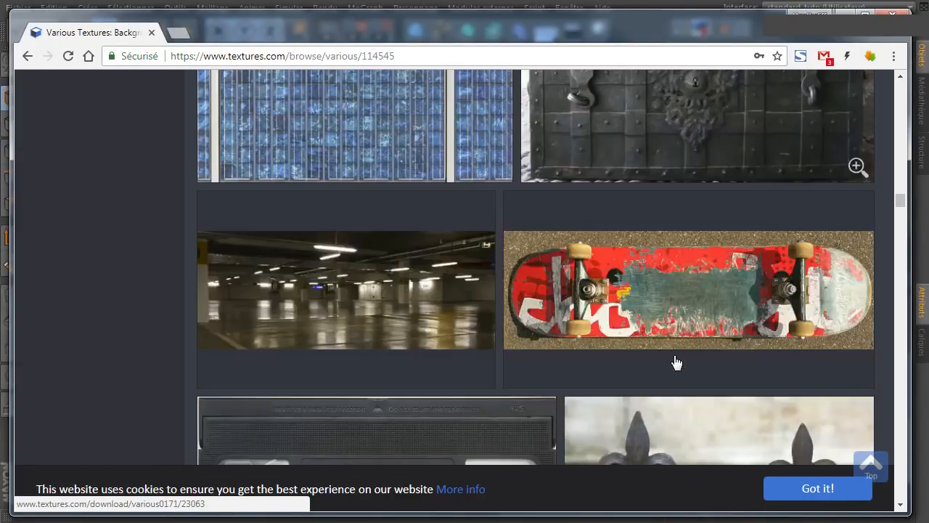
{"action": "scroll", "coordinate": [676, 362], "scroll_direction": "down", "scroll_amount": 20}
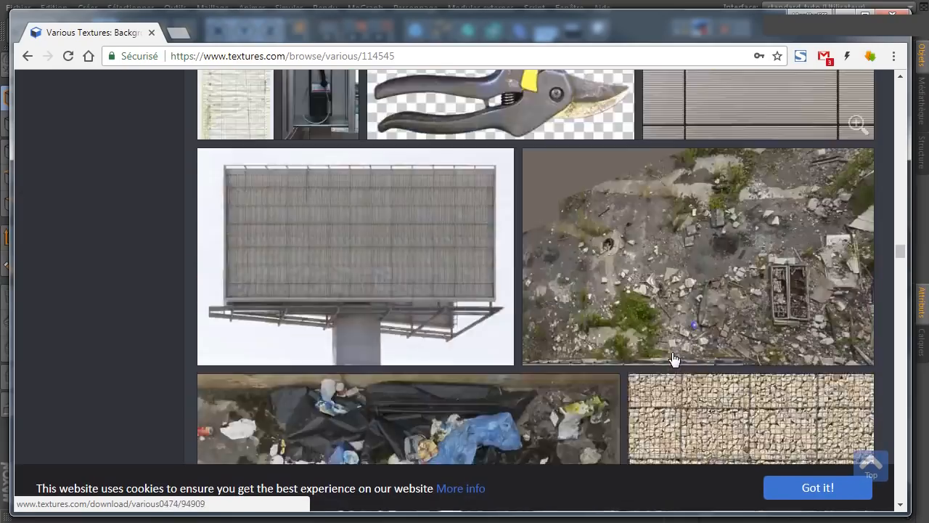
{"action": "scroll", "coordinate": [675, 359], "scroll_direction": "down", "scroll_amount": 20}
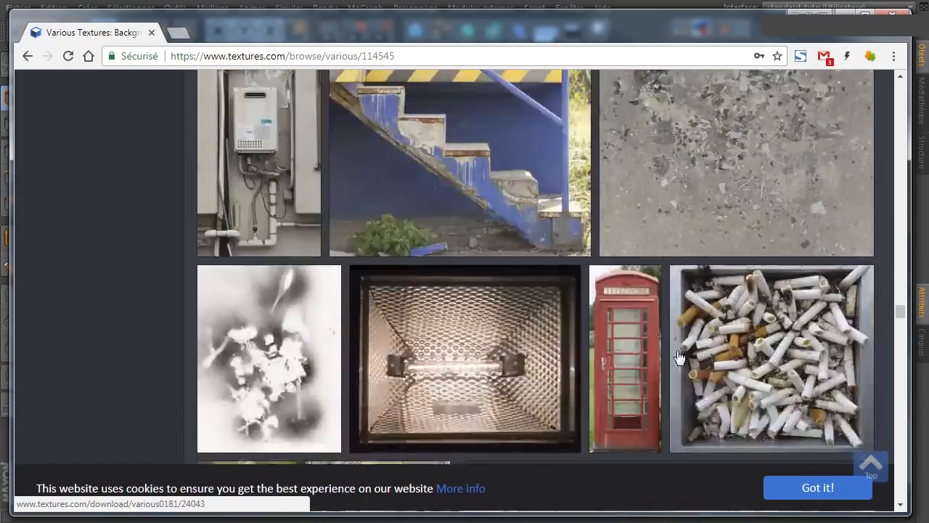
{"action": "scroll", "coordinate": [675, 352], "scroll_direction": "down", "scroll_amount": 15}
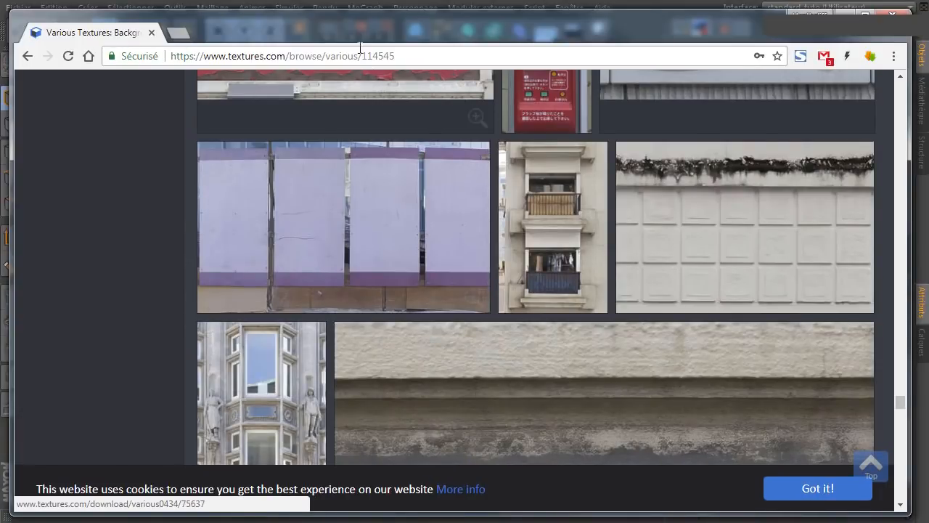
- Move the browser window away to return to Cinema 4D and select the Terrain object inside the coffre group
{"action": "left_click_drag", "start_coordinate": [361, 31], "coordinate": [928, 178]}
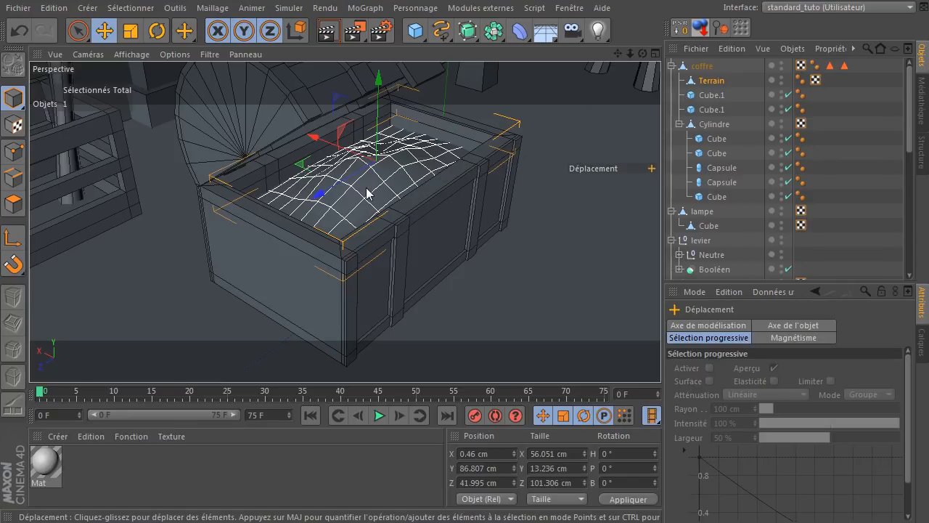
{"action": "left_click_drag", "start_coordinate": [643, 54], "coordinate": [560, 33]}
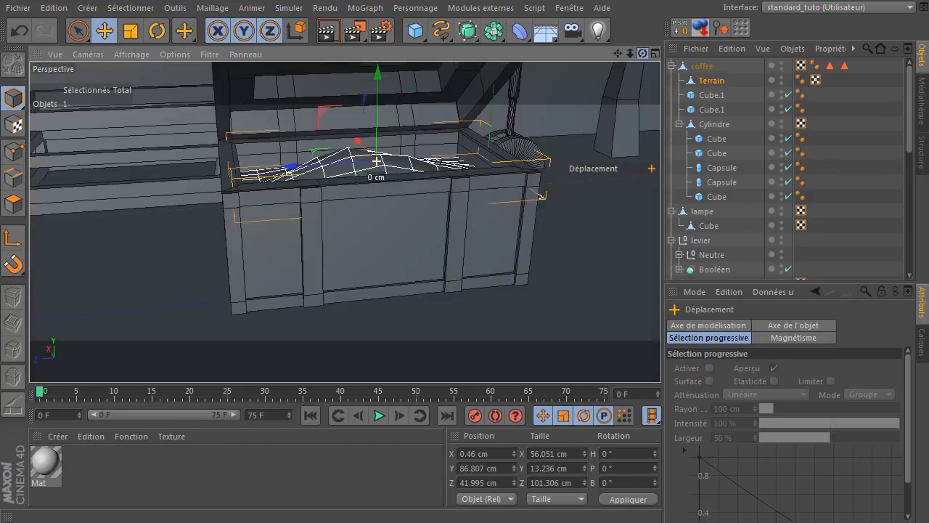
{"action": "left_click", "coordinate": [712, 82]}
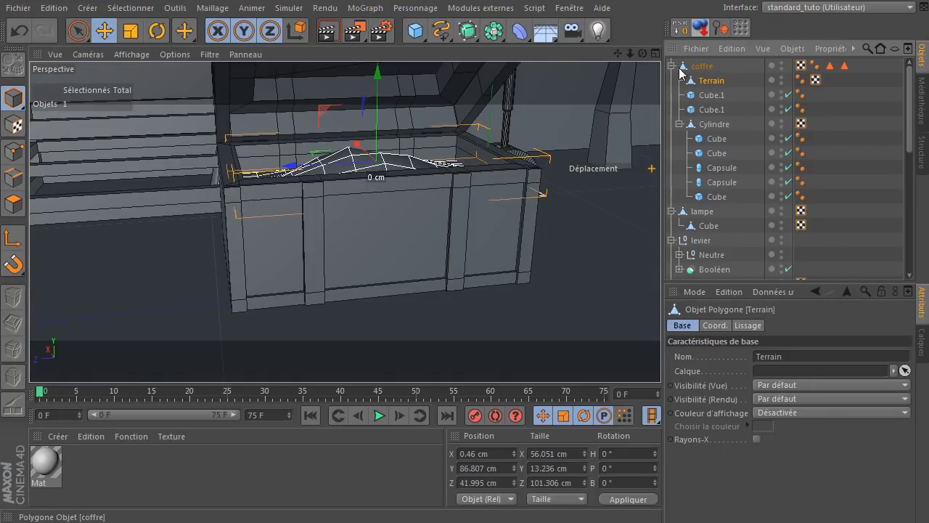
- Collapse the coffre group and drop the whole chest down onto the floor
{"action": "left_click", "coordinate": [673, 66]}
{"action": "left_click", "coordinate": [719, 67]}
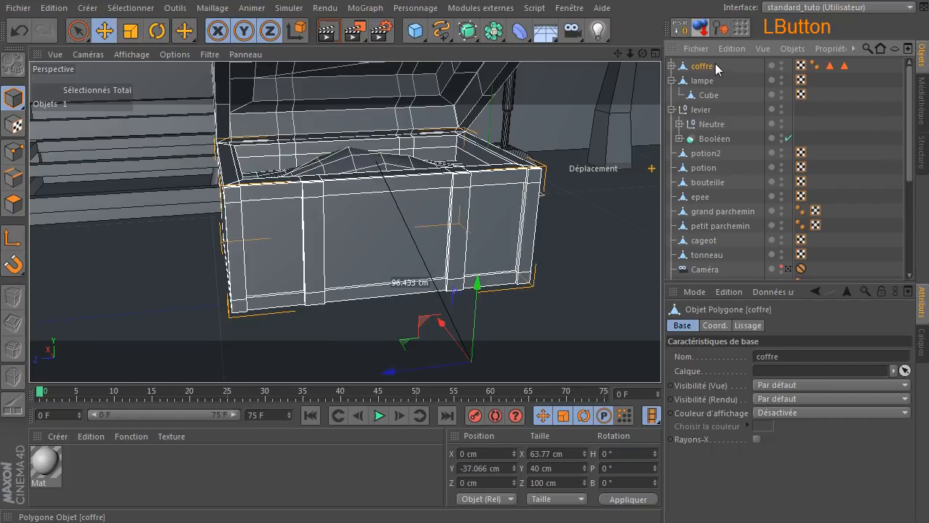
{"action": "left_click", "coordinate": [701, 30]}
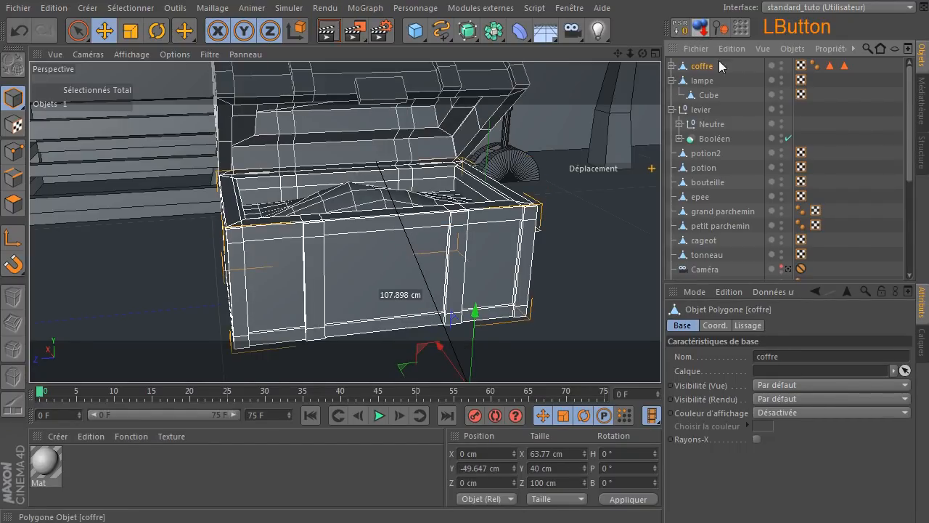
- Close the chest lid by setting the B rotation of coffre's Cylindre child to 0°, then collapse the group and deselect everything
{"action": "left_click", "coordinate": [673, 67]}
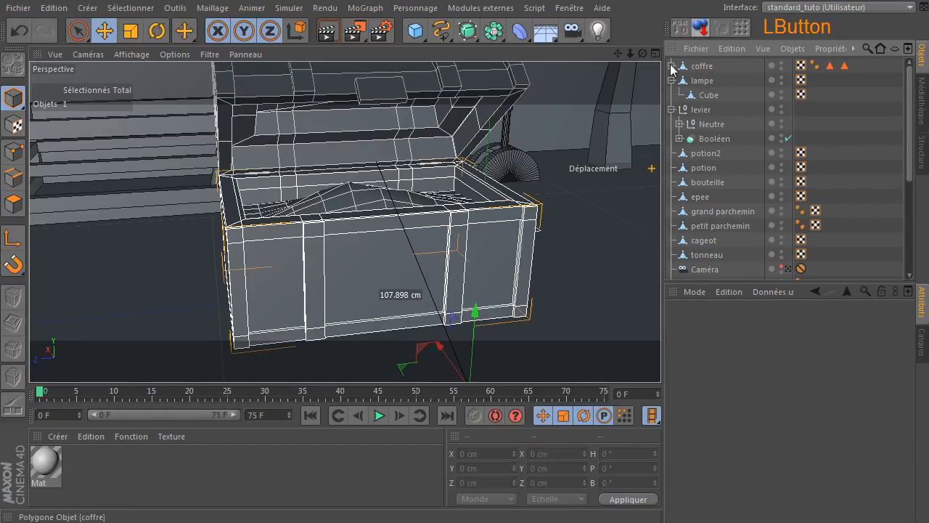
{"action": "left_click", "coordinate": [673, 66]}
{"action": "left_click", "coordinate": [711, 124]}
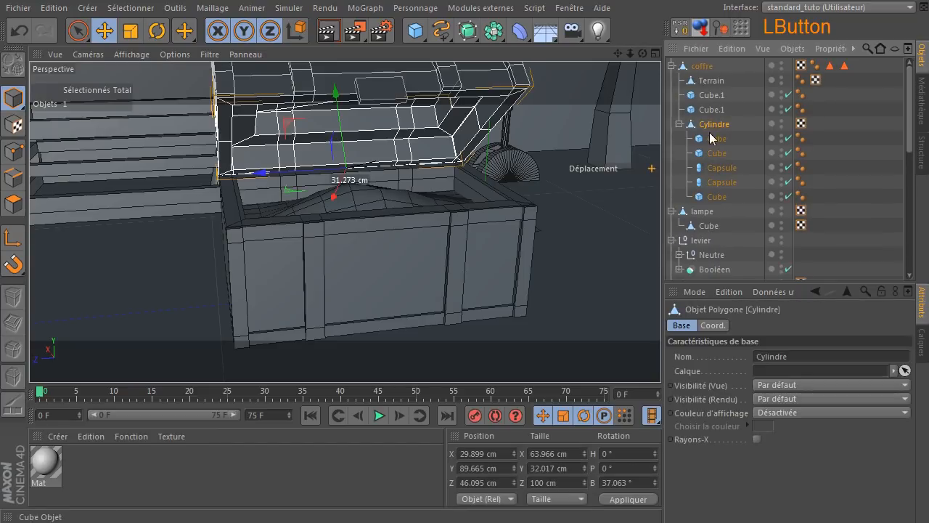
{"action": "left_click", "coordinate": [641, 483]}
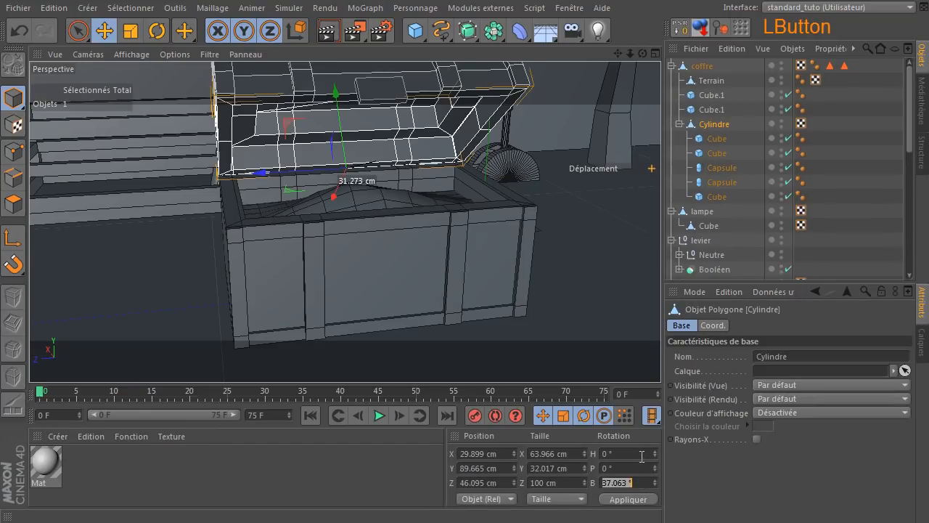
{"action": "type", "text": "0"}
{"action": "key", "text": "Return"}
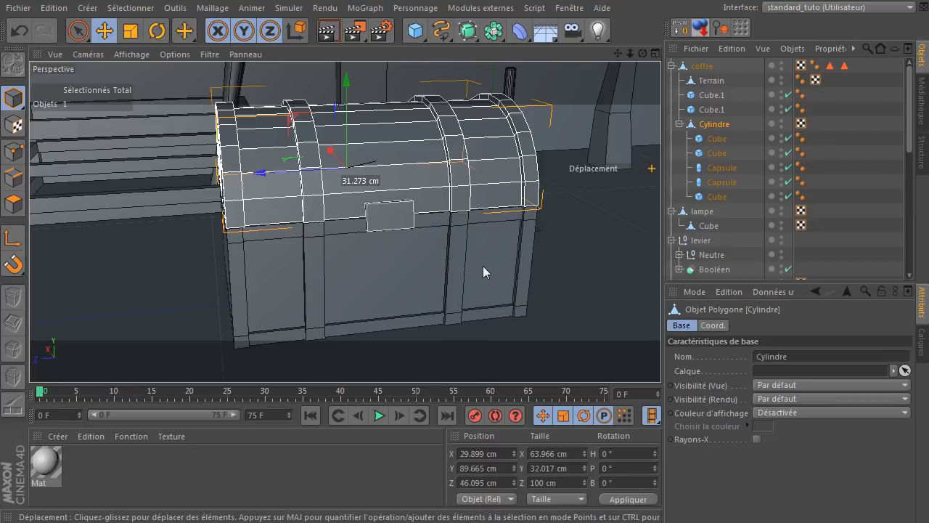
{"action": "scroll", "coordinate": [483, 266], "scroll_direction": "down", "scroll_amount": 5}
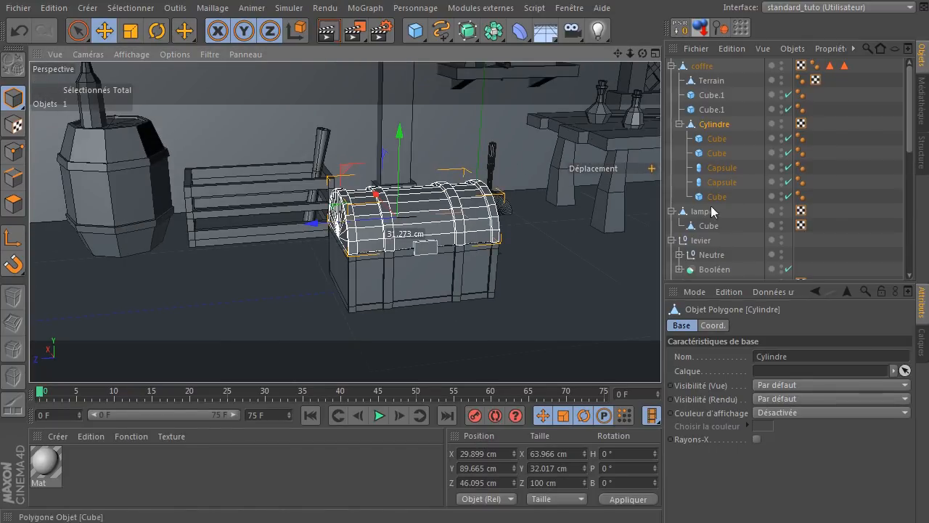
{"action": "left_click", "coordinate": [672, 67]}
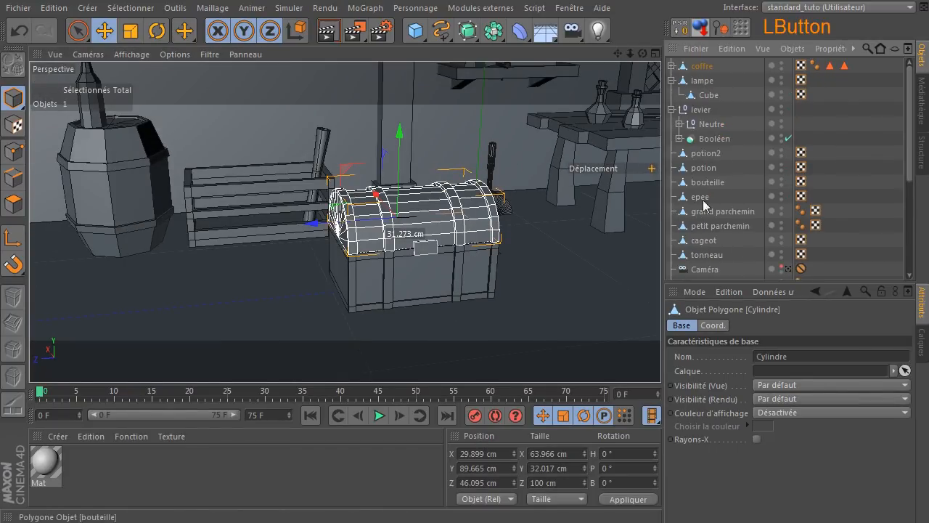
{"action": "scroll", "coordinate": [543, 196], "scroll_direction": "down", "scroll_amount": 5}
{"action": "left_click", "coordinate": [569, 320]}
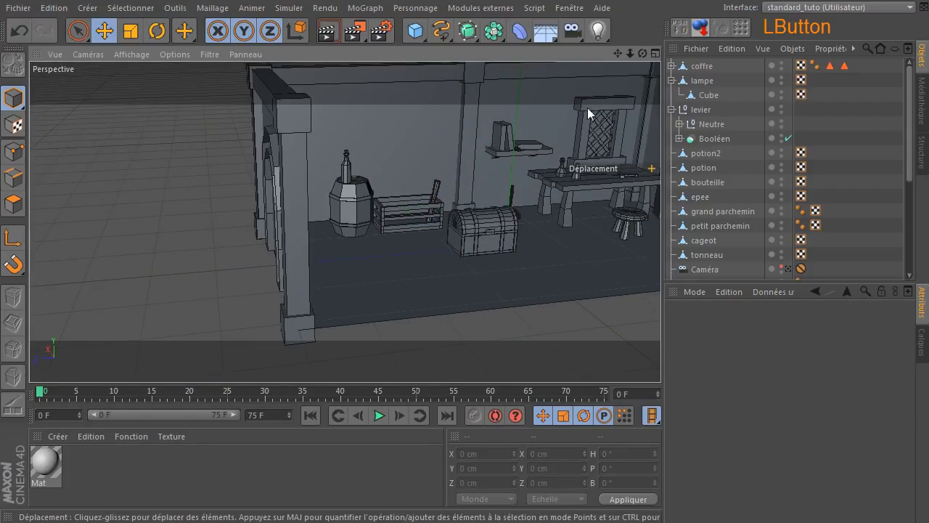
- Switch the door wall instance mur.1 to the Mur vide variant after trying Mur avec fenetre
{"action": "left_click_drag", "start_coordinate": [619, 53], "coordinate": [460, 65]}
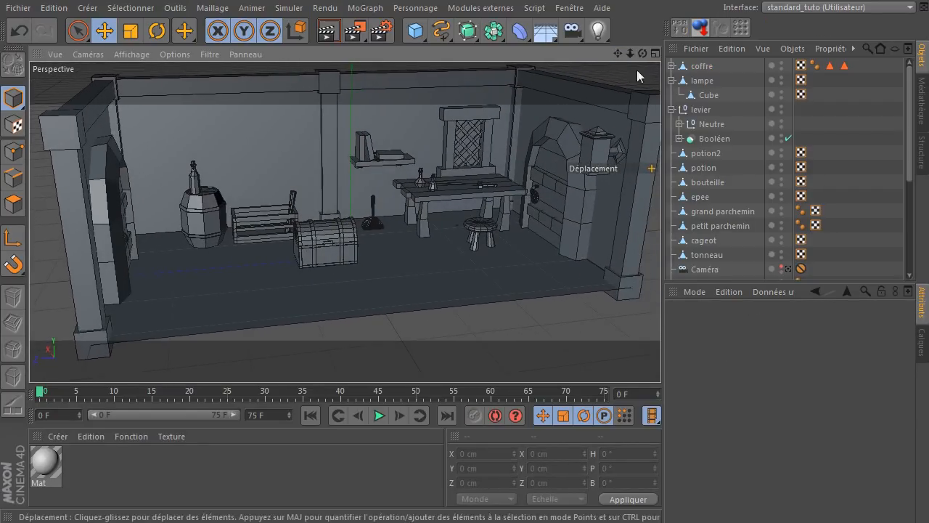
{"action": "left_click_drag", "start_coordinate": [644, 54], "coordinate": [715, 67]}
{"action": "left_click", "coordinate": [715, 67]}
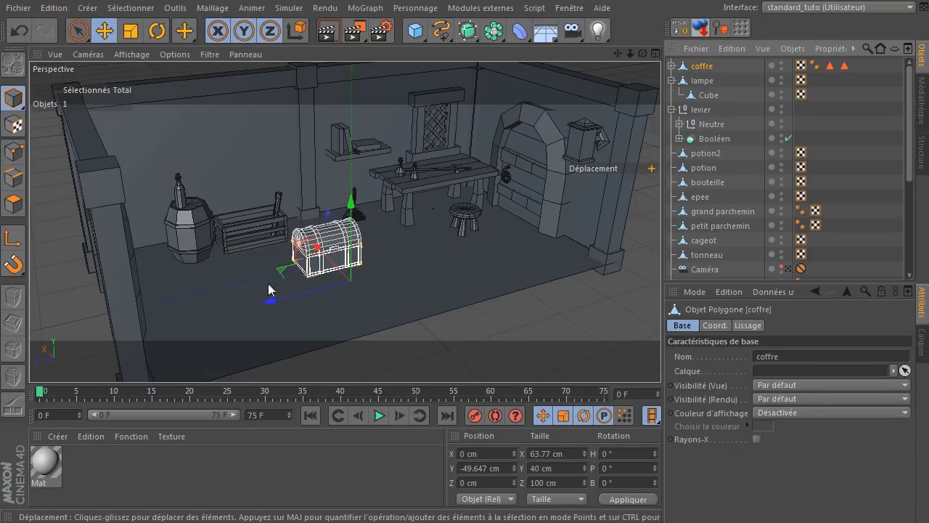
{"action": "left_click_drag", "start_coordinate": [643, 54], "coordinate": [194, 187]}
{"action": "left_click", "coordinate": [75, 191]}
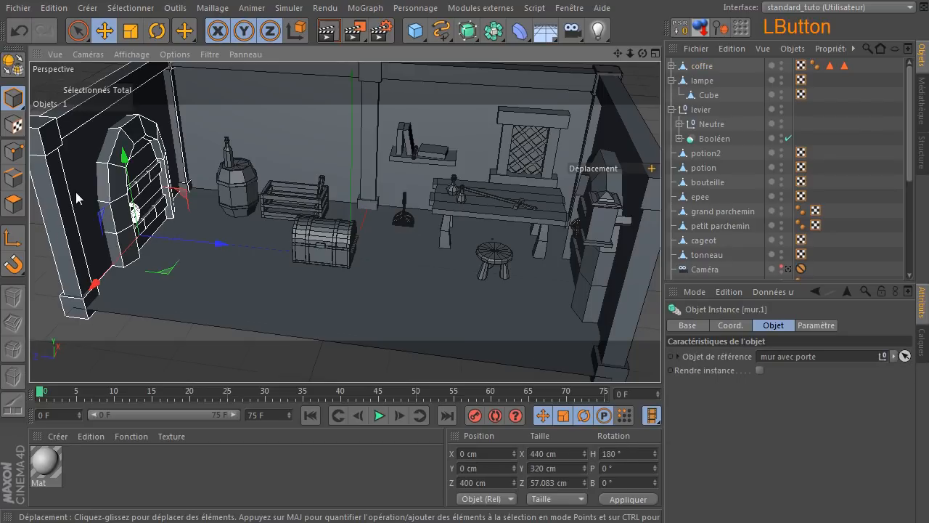
{"action": "scroll", "coordinate": [724, 228], "scroll_direction": "down", "scroll_amount": 4}
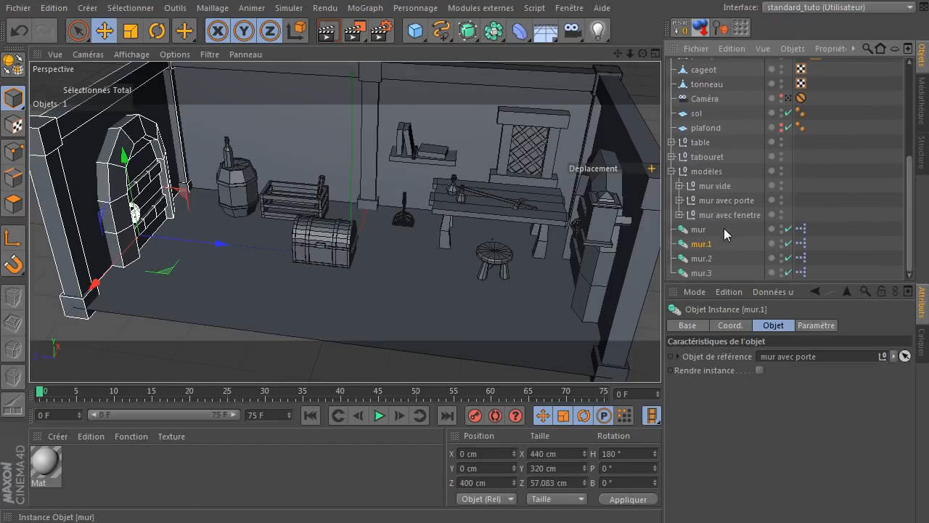
{"action": "left_click", "coordinate": [695, 249]}
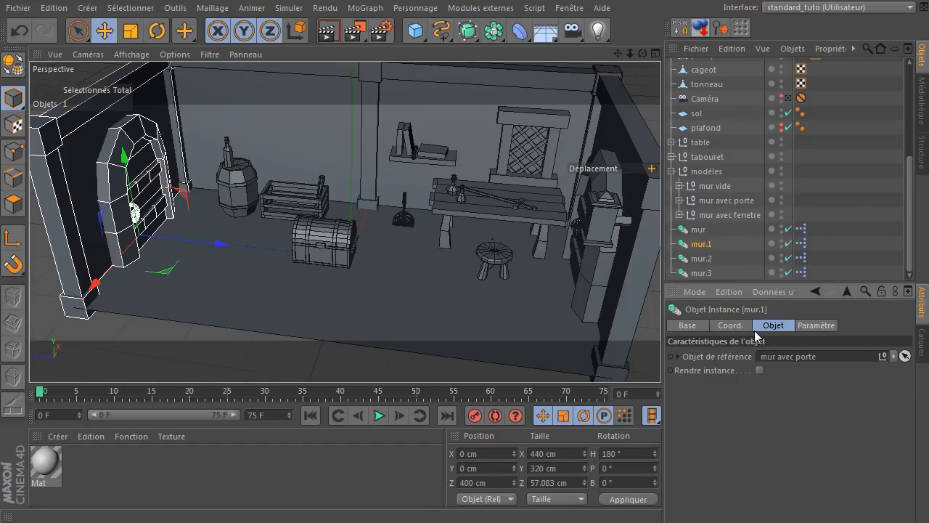
{"action": "left_click", "coordinate": [817, 326]}
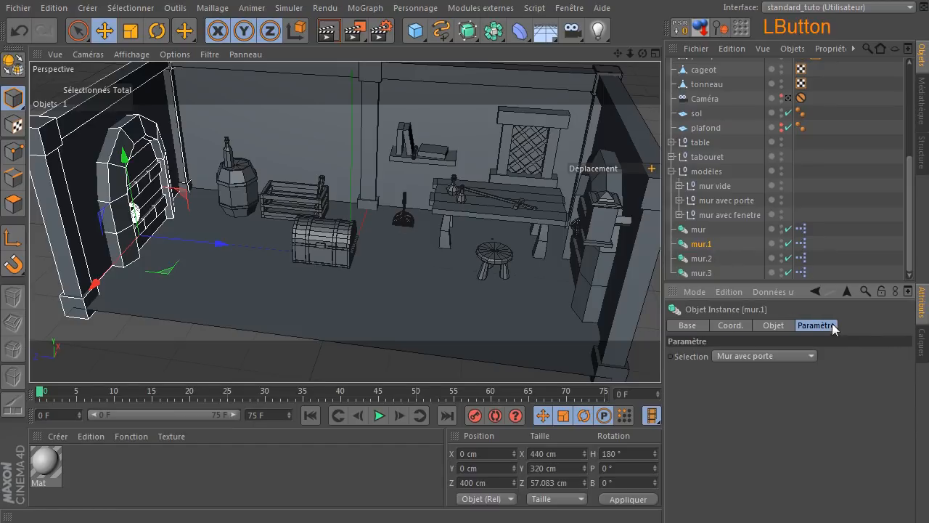
{"action": "left_click", "coordinate": [728, 356]}
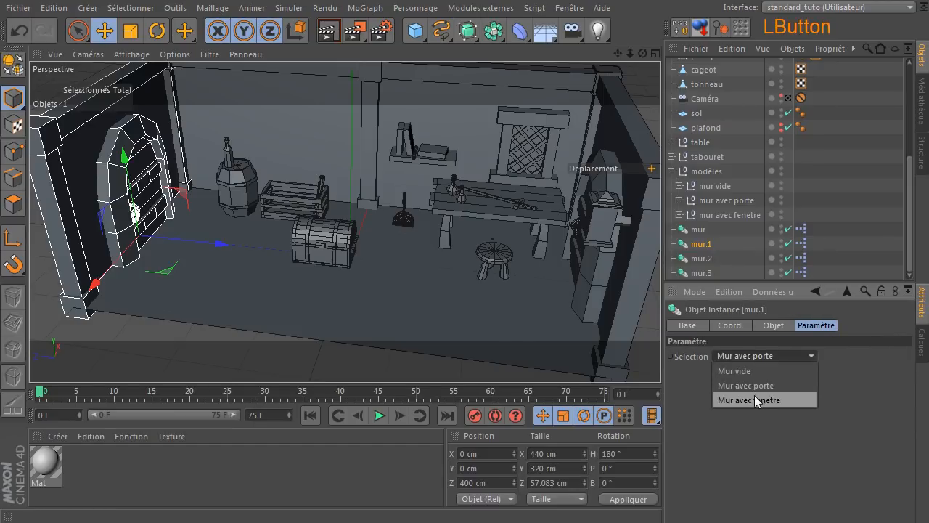
{"action": "left_click", "coordinate": [756, 397]}
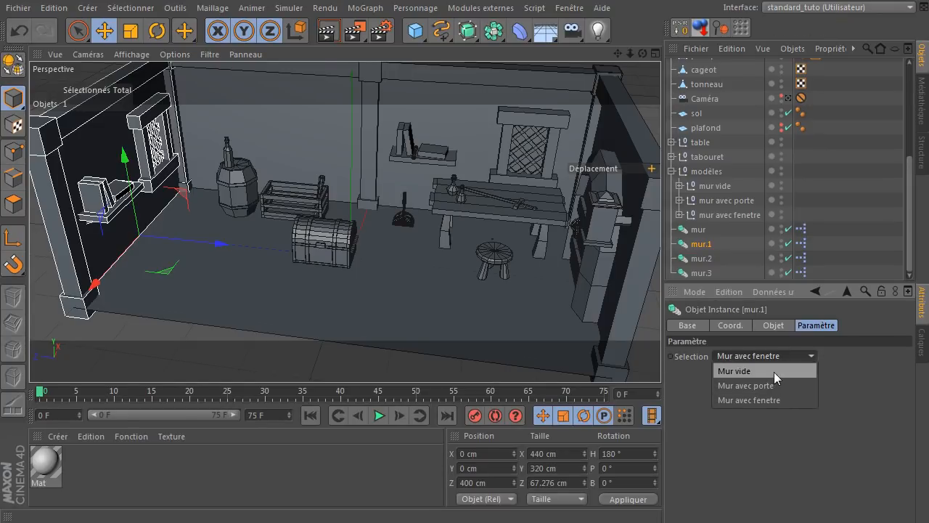
{"action": "left_click", "coordinate": [772, 371]}
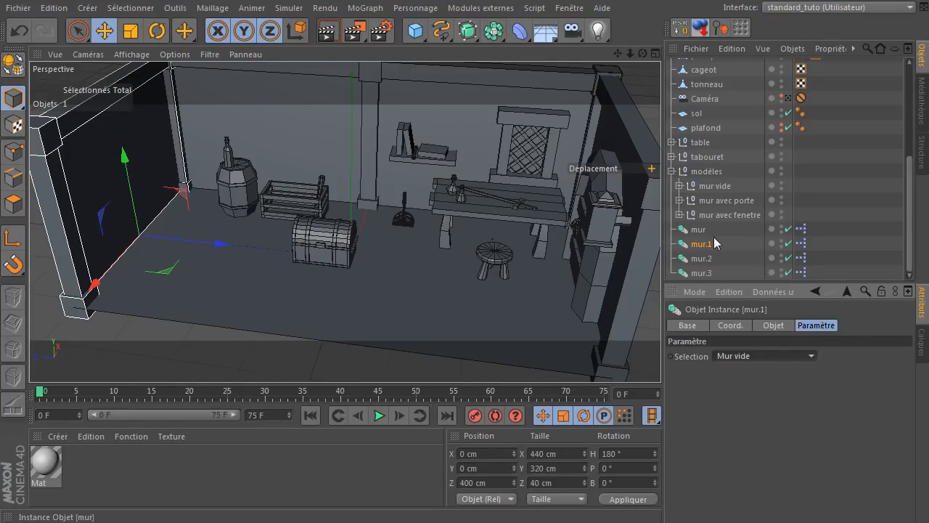
- Rotate the coffre chest to a heading of 90°
{"action": "scroll", "coordinate": [719, 225], "scroll_direction": "up", "scroll_amount": 5}
{"action": "left_click", "coordinate": [702, 67]}
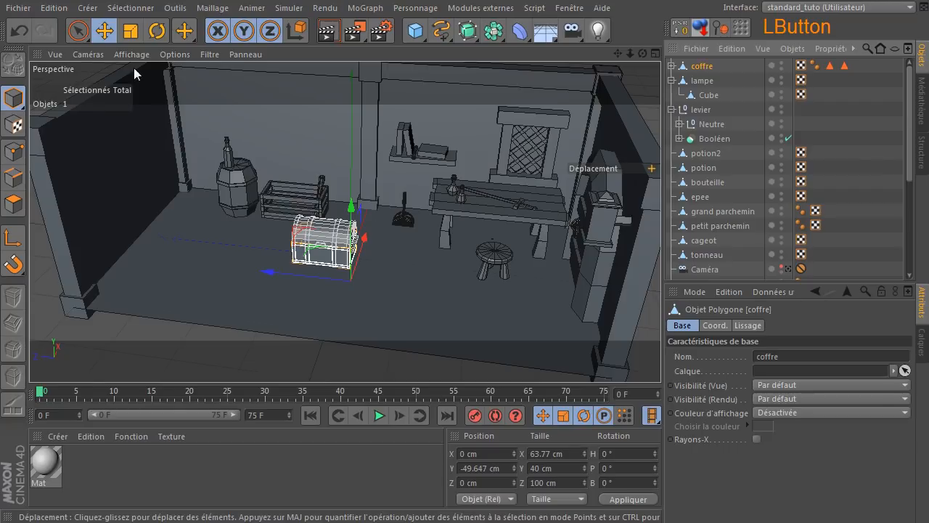
{"action": "left_click", "coordinate": [157, 31]}
{"action": "left_click_drag", "start_coordinate": [328, 320], "coordinate": [401, 295]}
{"action": "left_click", "coordinate": [104, 30]}
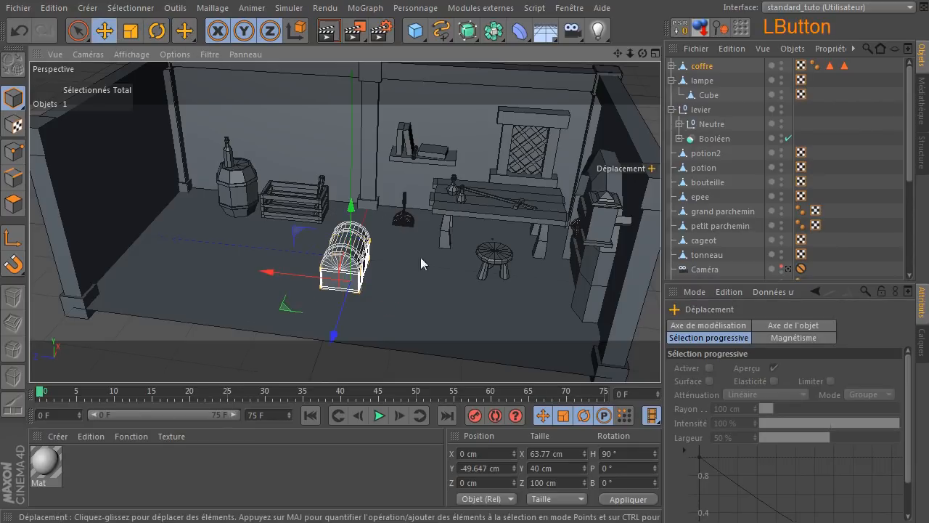
- Move the chest against the empty mur.1 wall beside the barrel, at about X 136 cm and Z 359 cm, and deselect it
{"action": "left_click_drag", "start_coordinate": [281, 274], "coordinate": [114, 244]}
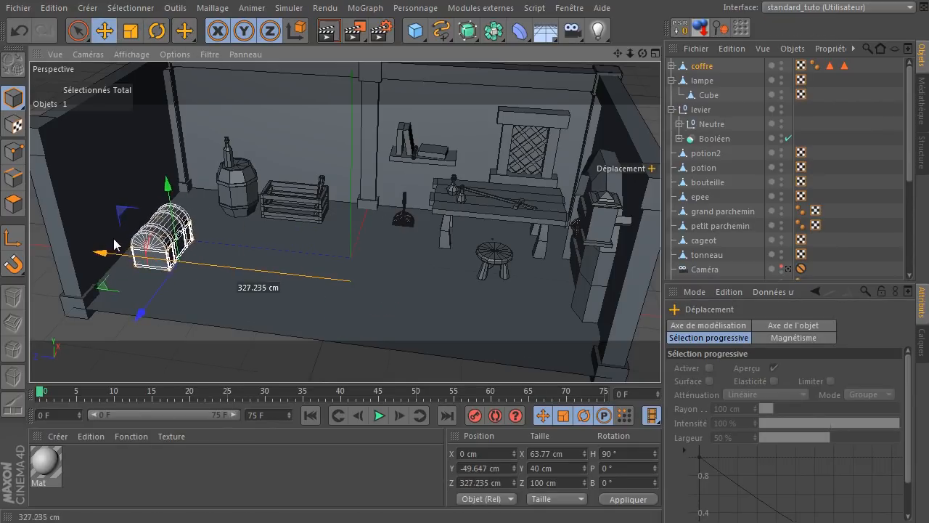
{"action": "left_click_drag", "start_coordinate": [175, 261], "coordinate": [174, 262]}
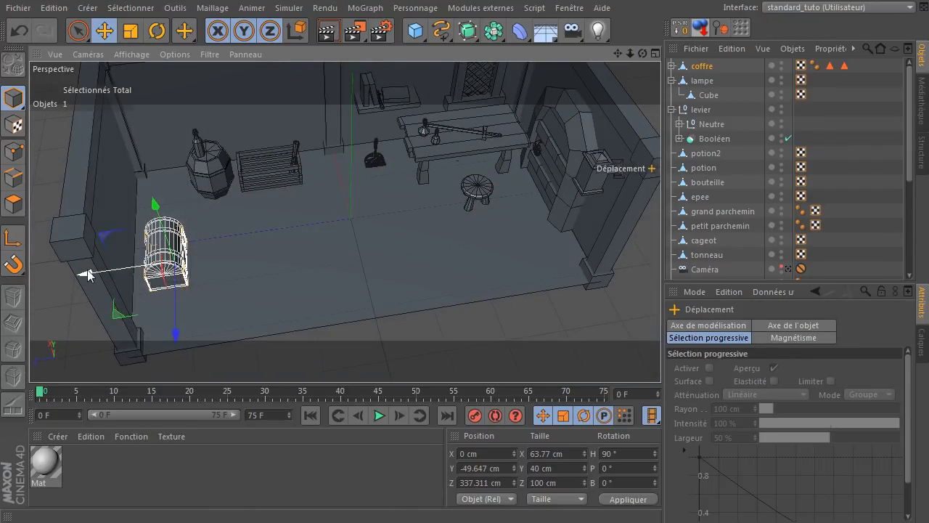
{"action": "left_click_drag", "start_coordinate": [88, 274], "coordinate": [75, 272]}
{"action": "left_click_drag", "start_coordinate": [164, 336], "coordinate": [161, 274]}
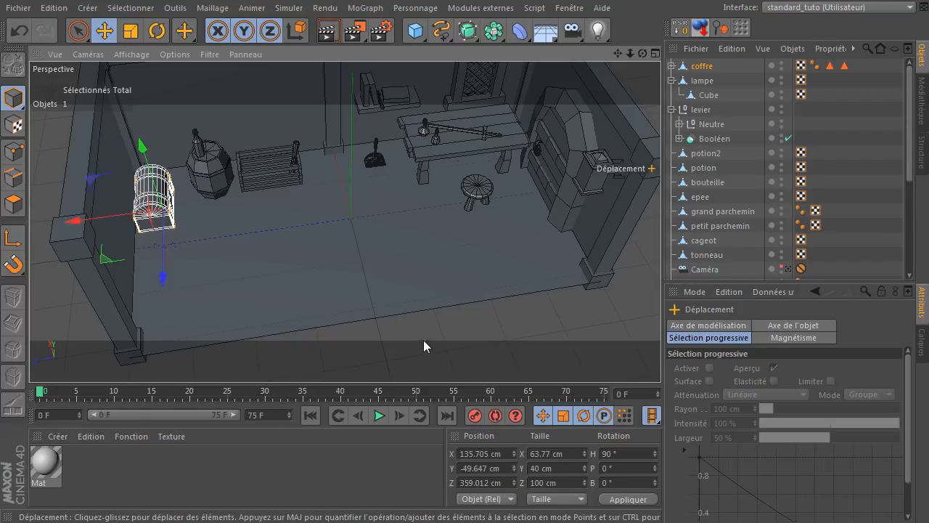
{"action": "left_click", "coordinate": [423, 346]}
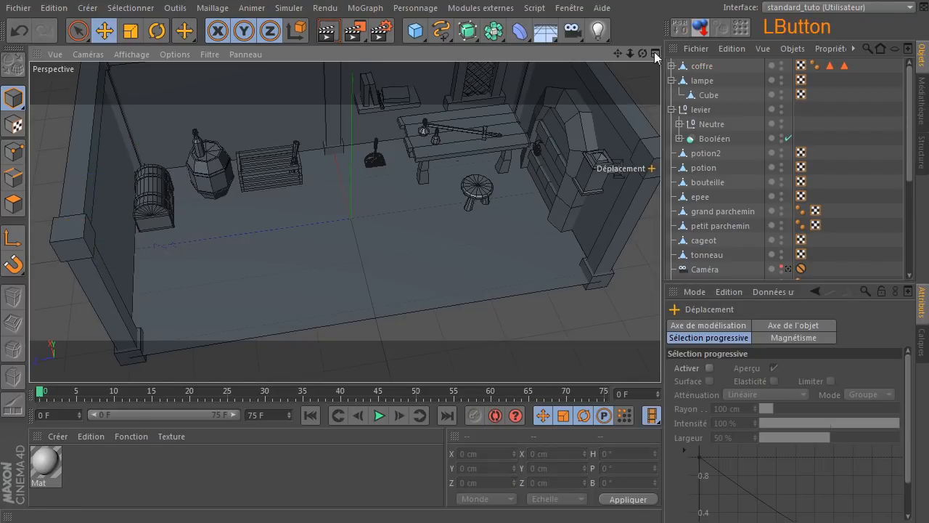
{"action": "mouse_move", "coordinate": [643, 53]}
{"action": "left_mouse_down"}
{"action": "mouse_move", "coordinate": [621, 55]}
{"action": "mouse_move", "coordinate": [635, 67]}
{"action": "left_mouse_up"}
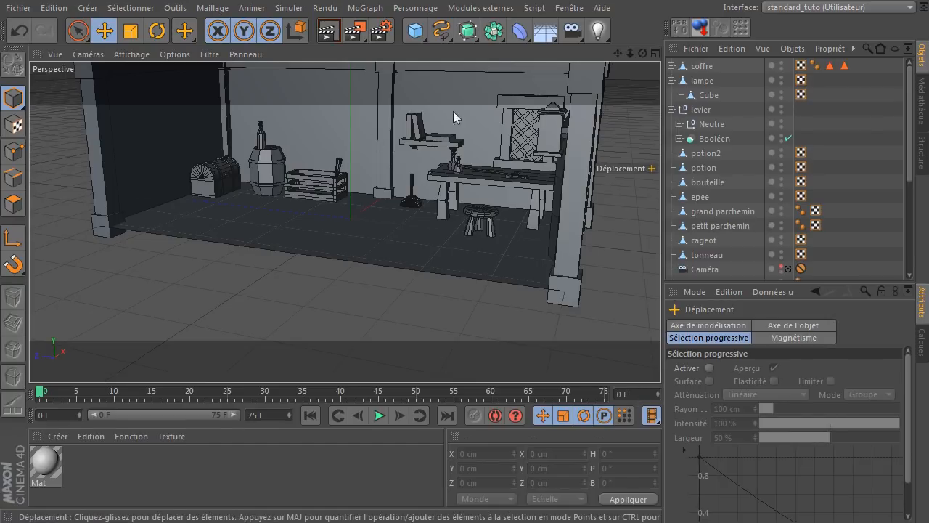
{"action": "mouse_move", "coordinate": [642, 53]}
{"action": "left_mouse_down"}
{"action": "mouse_move", "coordinate": [623, 54]}
{"action": "mouse_move", "coordinate": [645, 58]}
{"action": "left_mouse_up"}
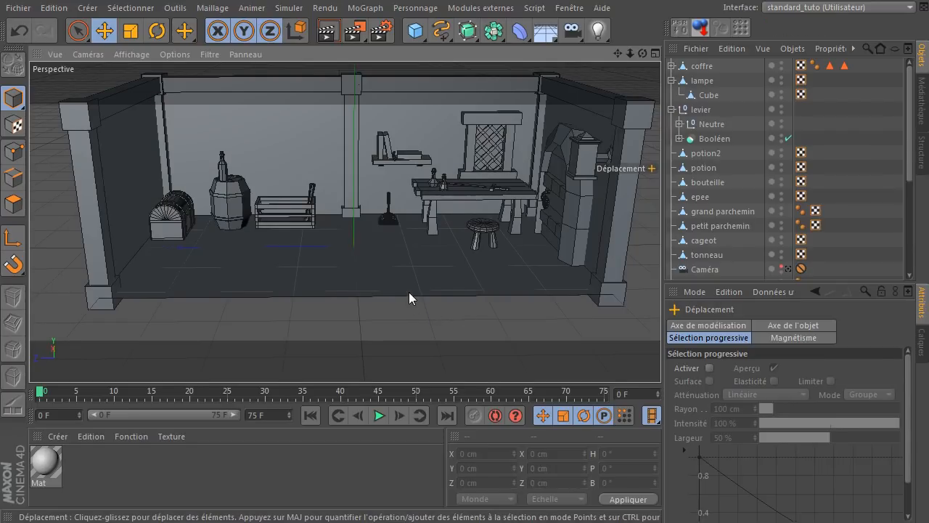
{"action": "left_click_drag", "start_coordinate": [616, 52], "coordinate": [604, 78]}
{"action": "scroll", "coordinate": [272, 234], "scroll_direction": "up", "scroll_amount": 3}
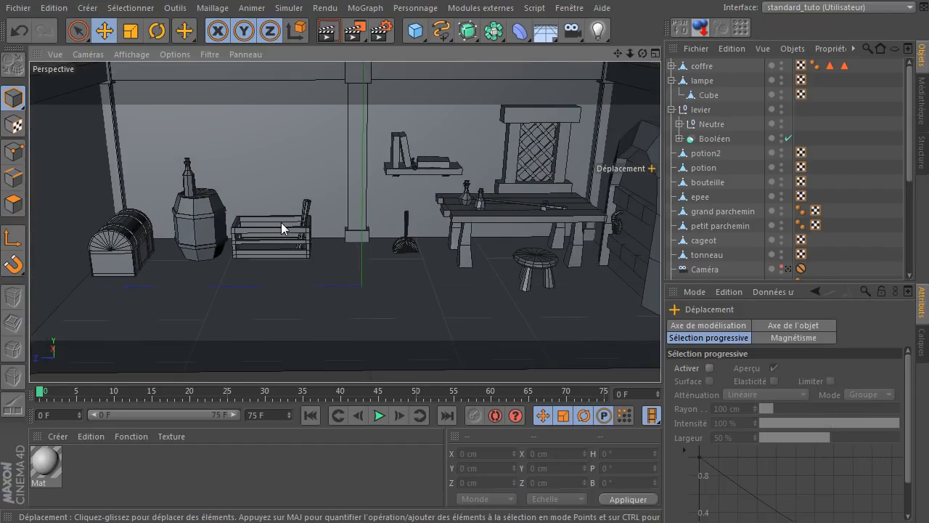